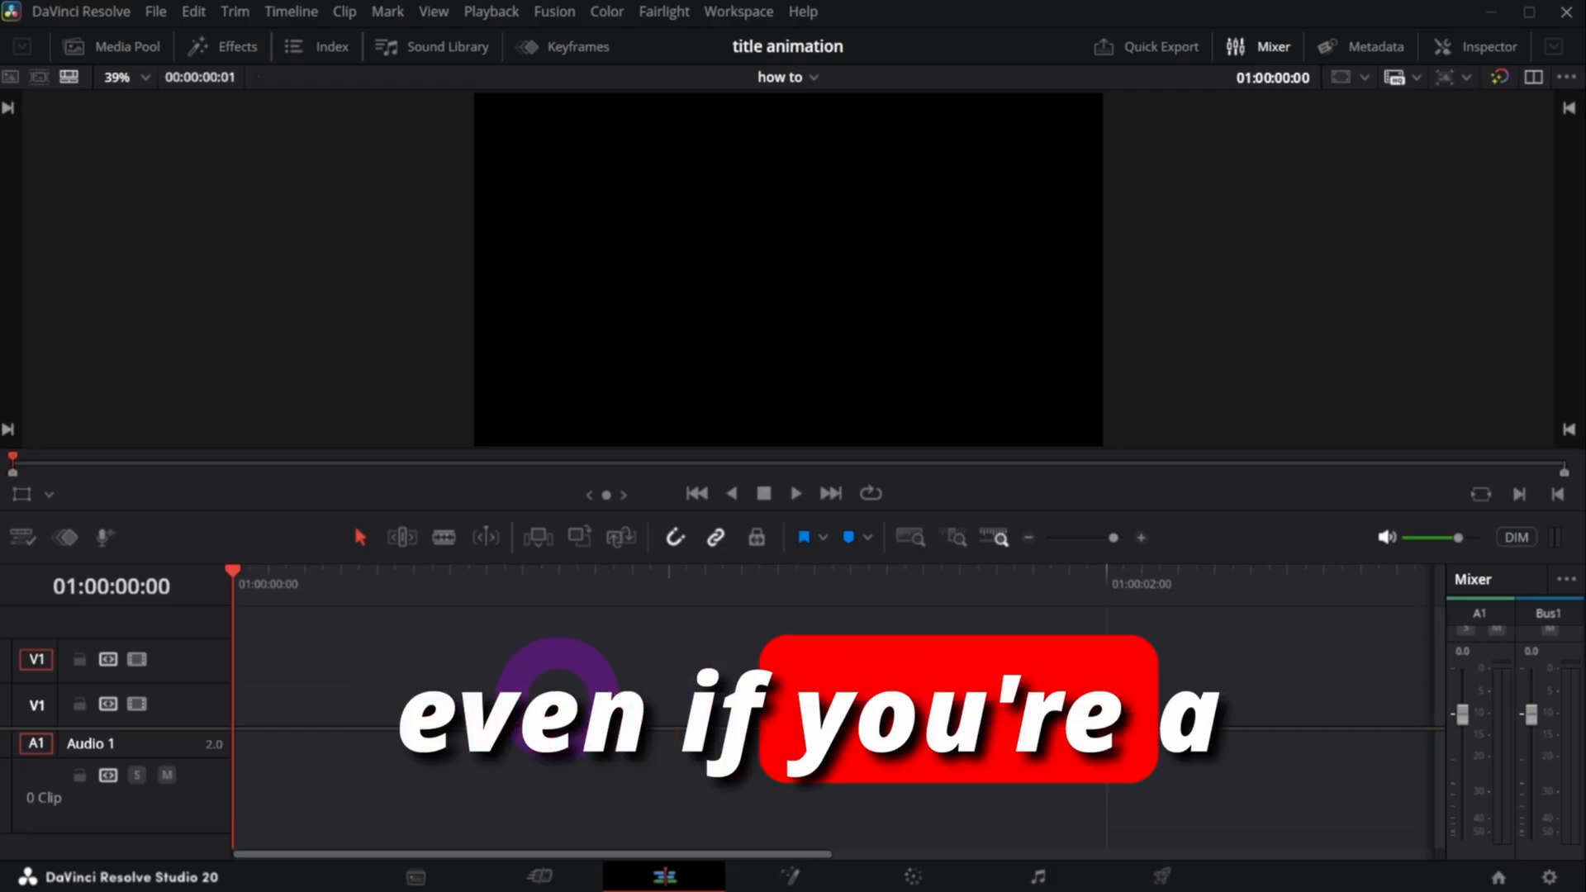
- Switch to the Fusion page and hide the Inspector to widen the workspace
click(558, 698)
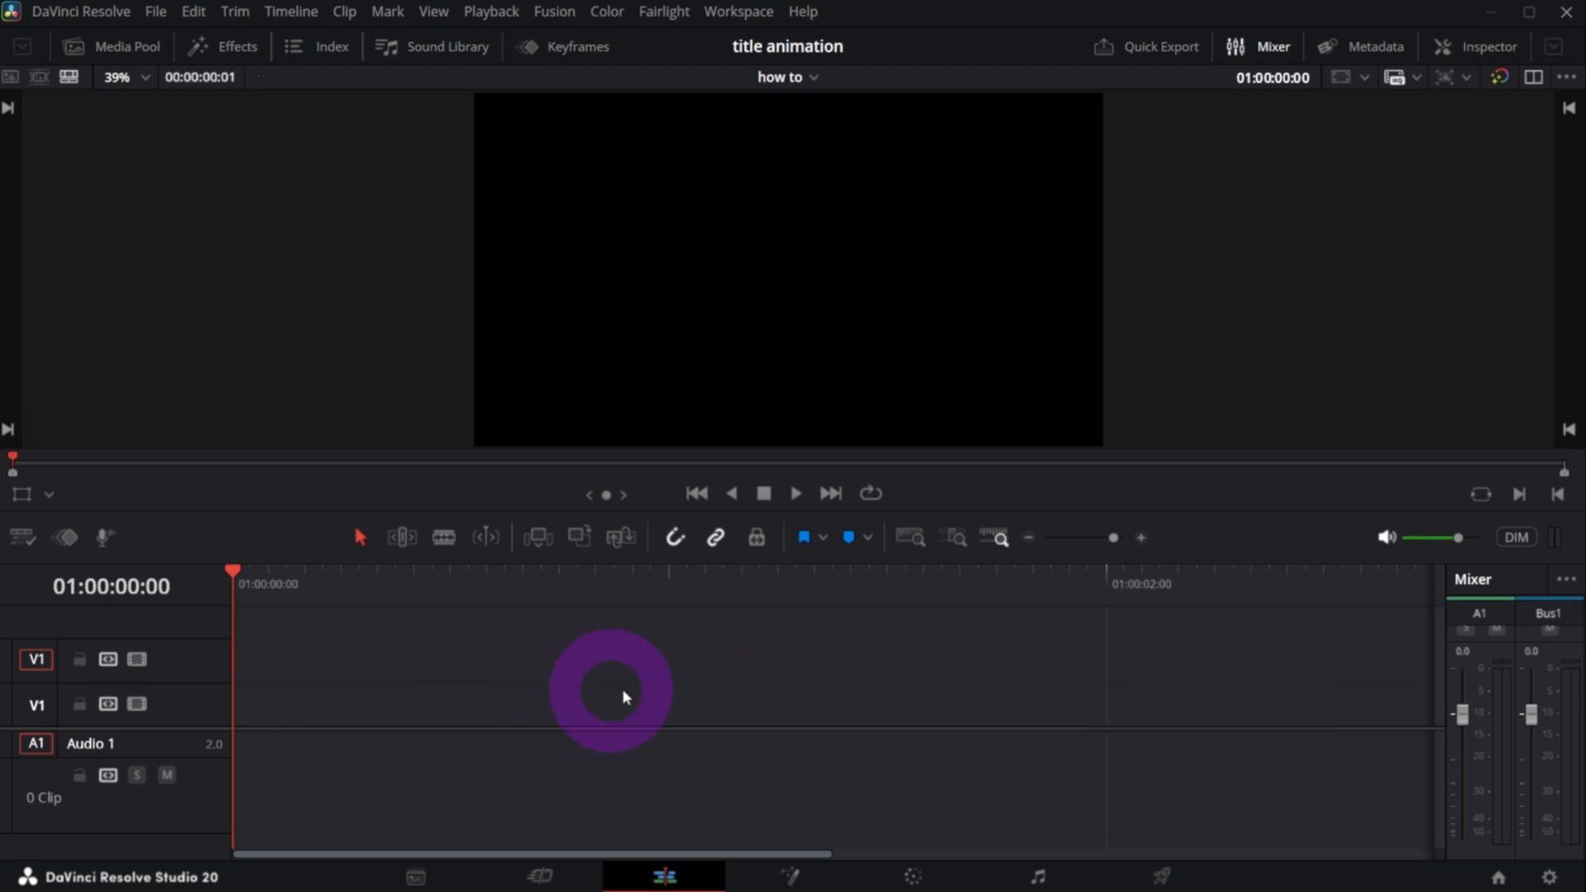
click(788, 877)
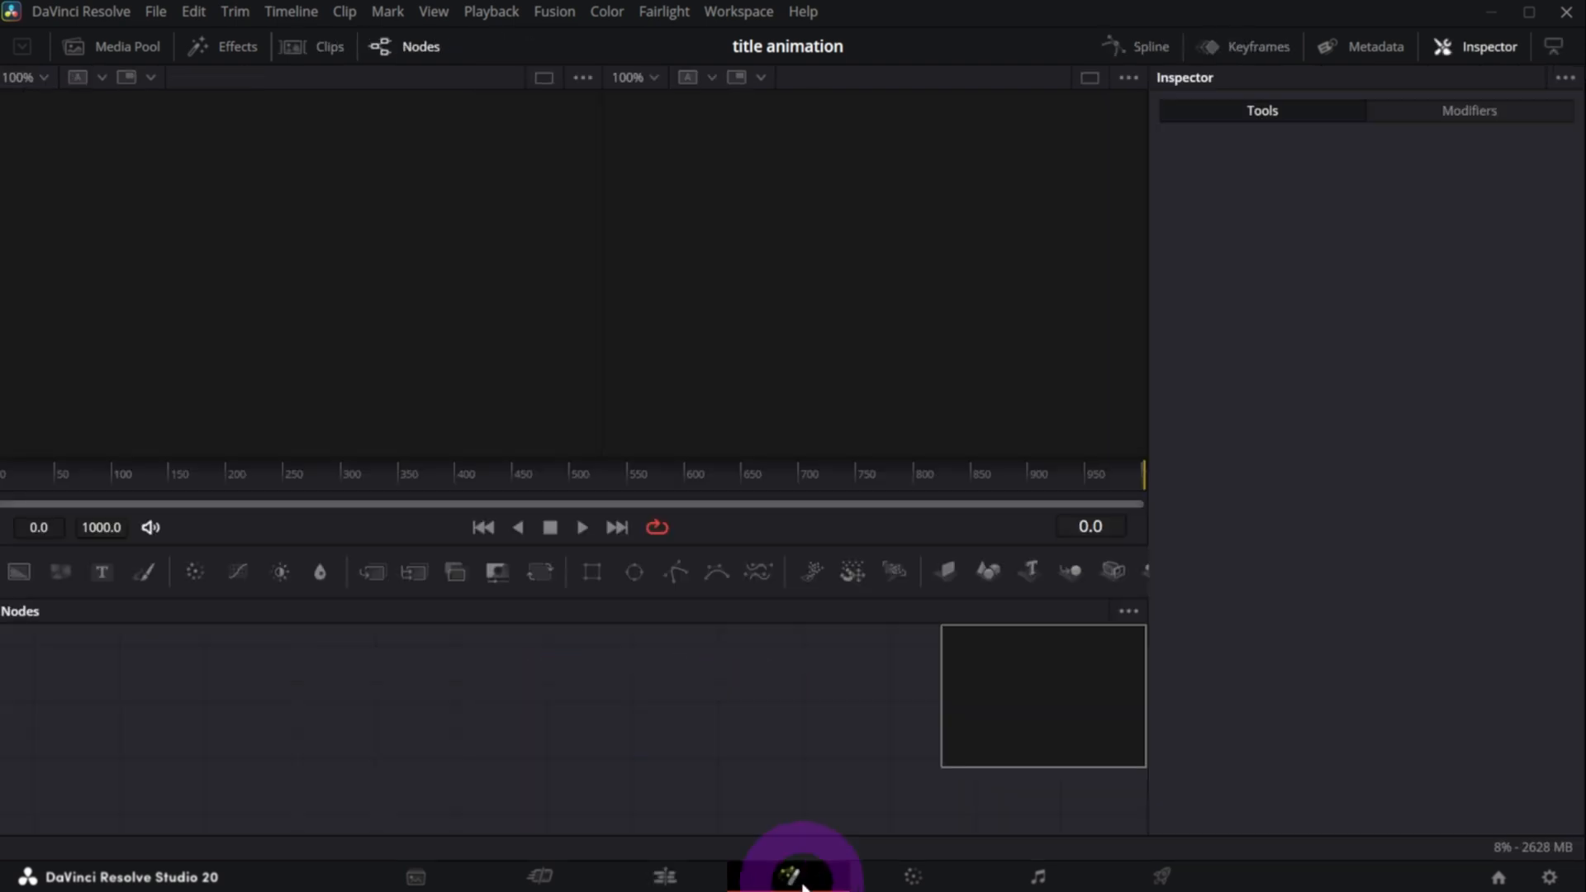
click(675, 726)
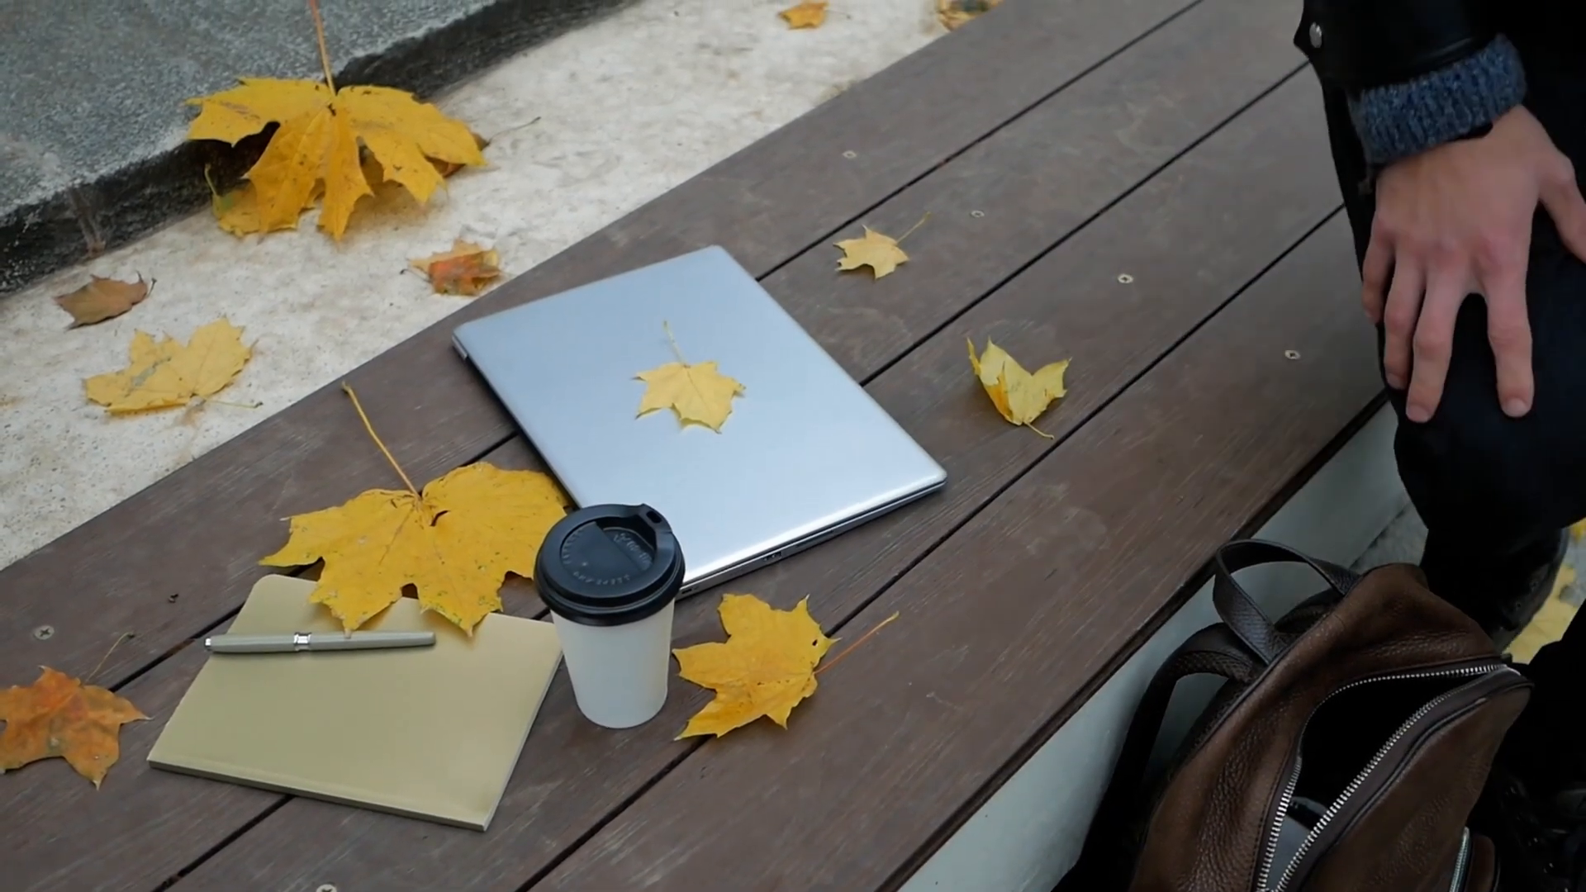
click(832, 750)
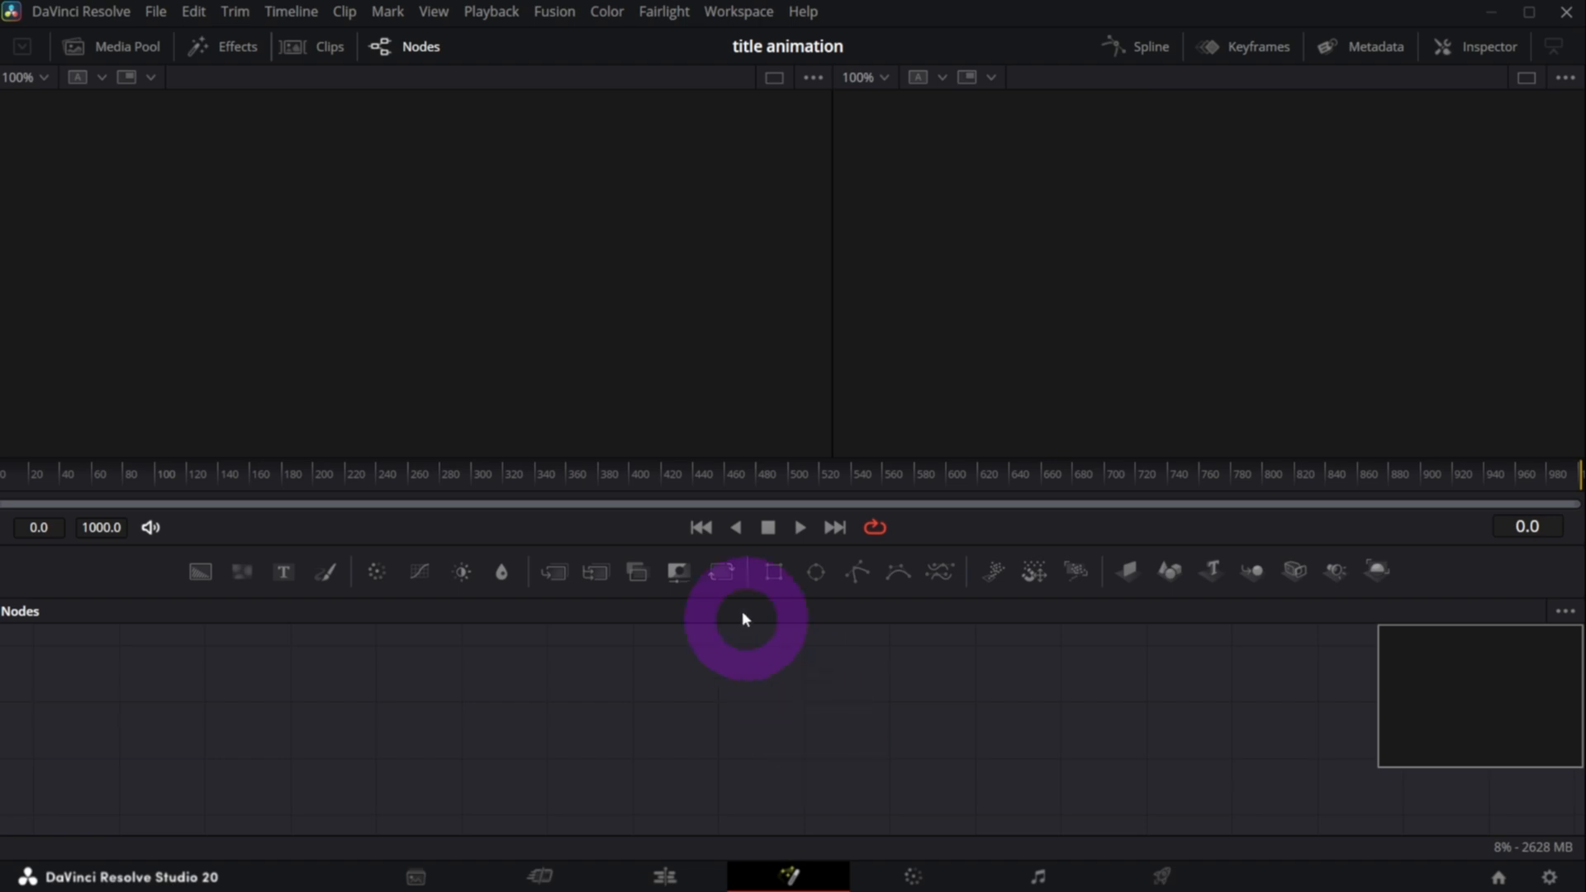
- Show and hide the Inspector, and toggle the node navigator off and on
click(1479, 48)
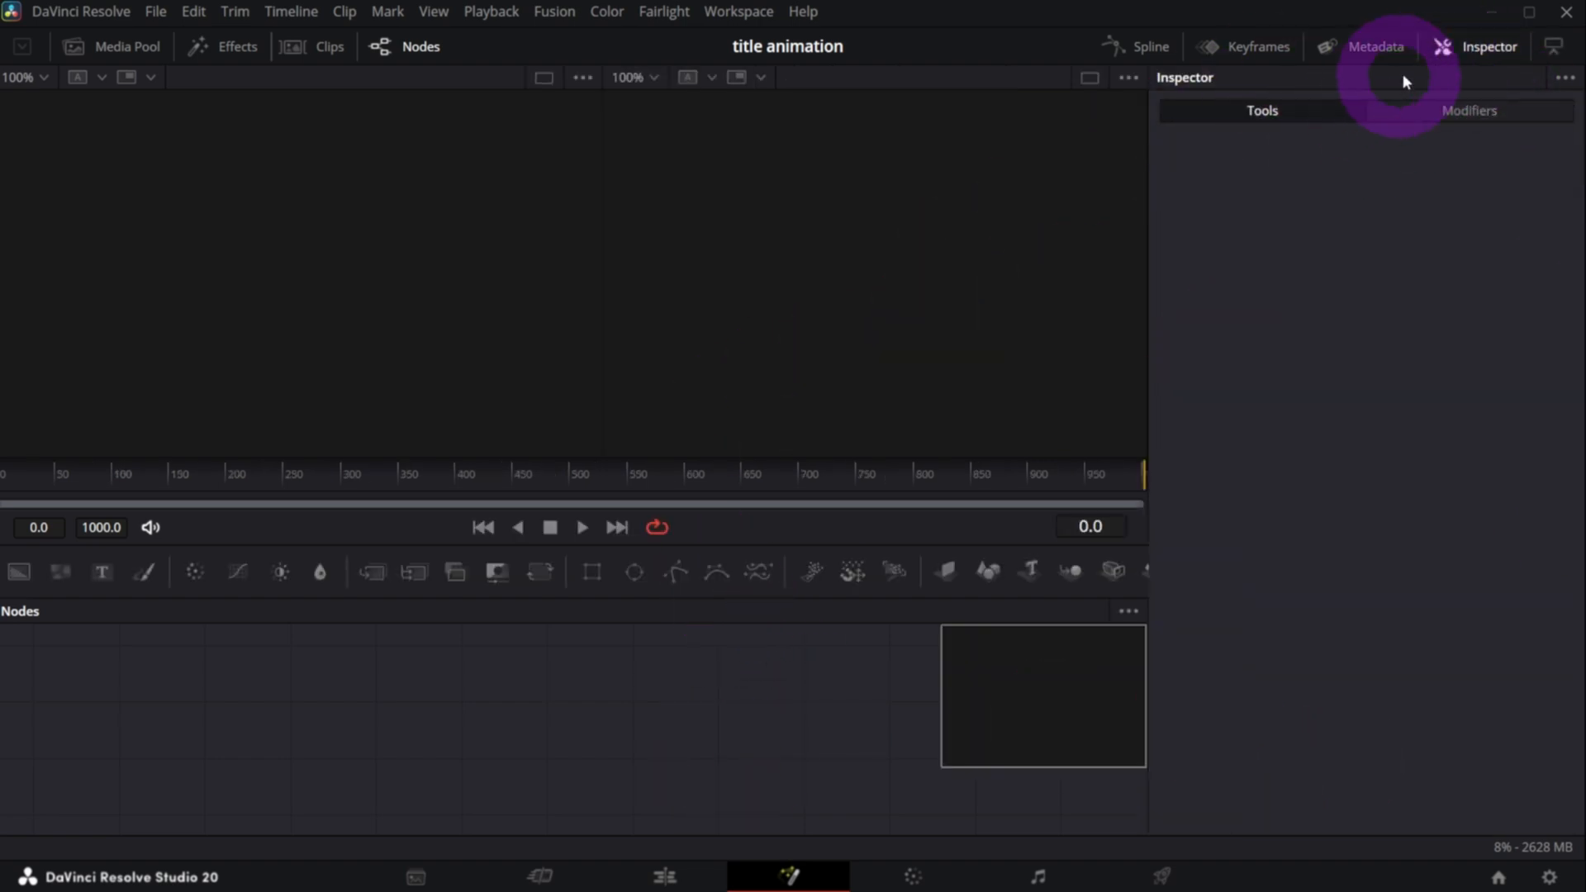
click(1466, 50)
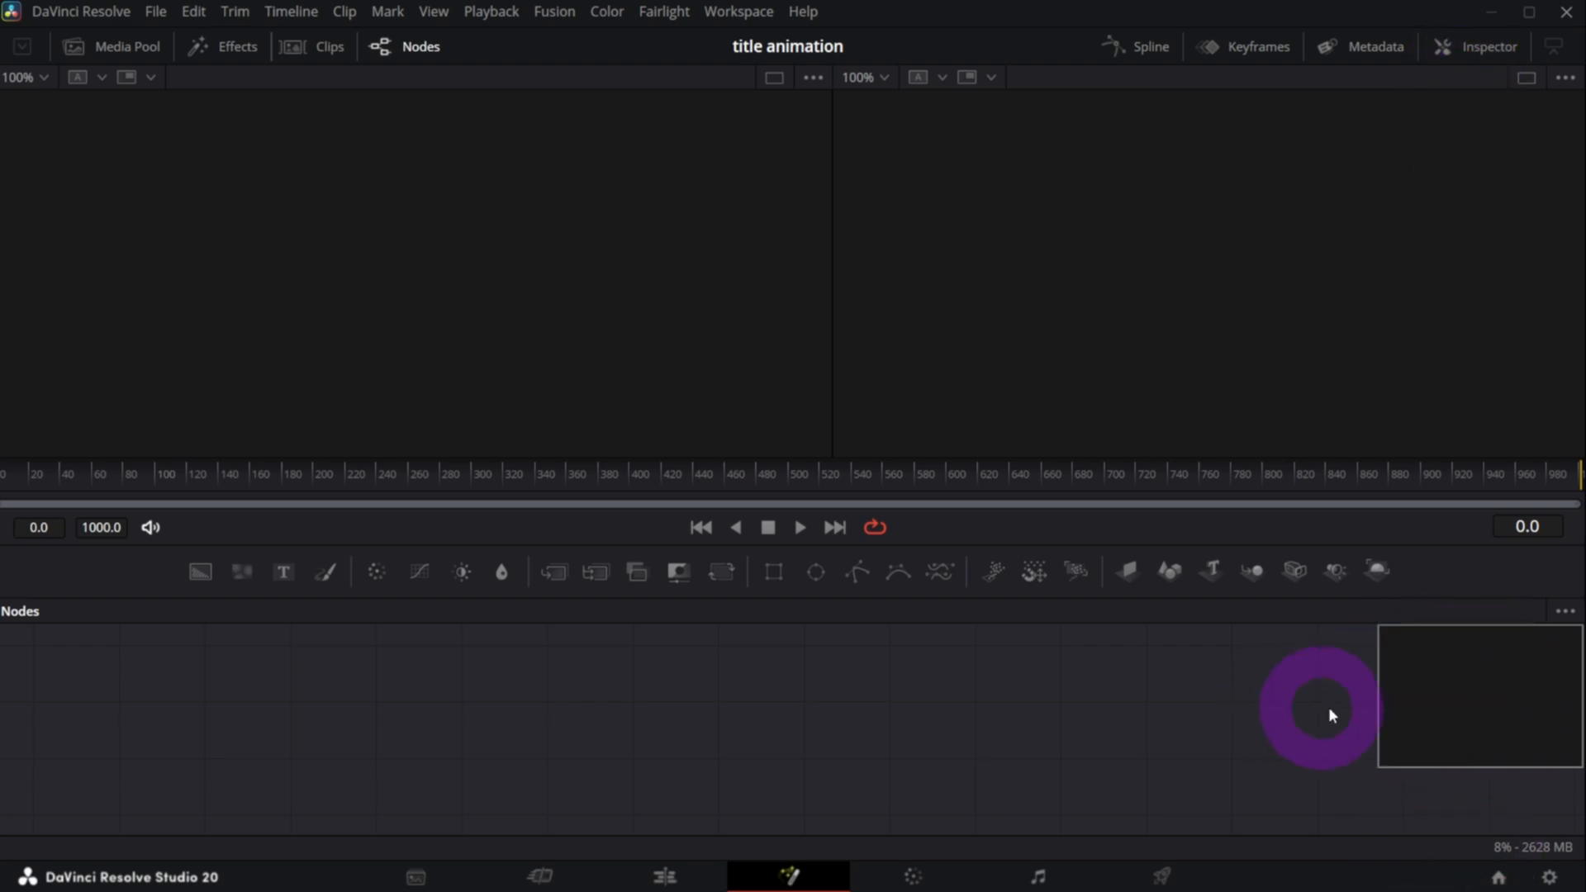
key(v)
key(v)
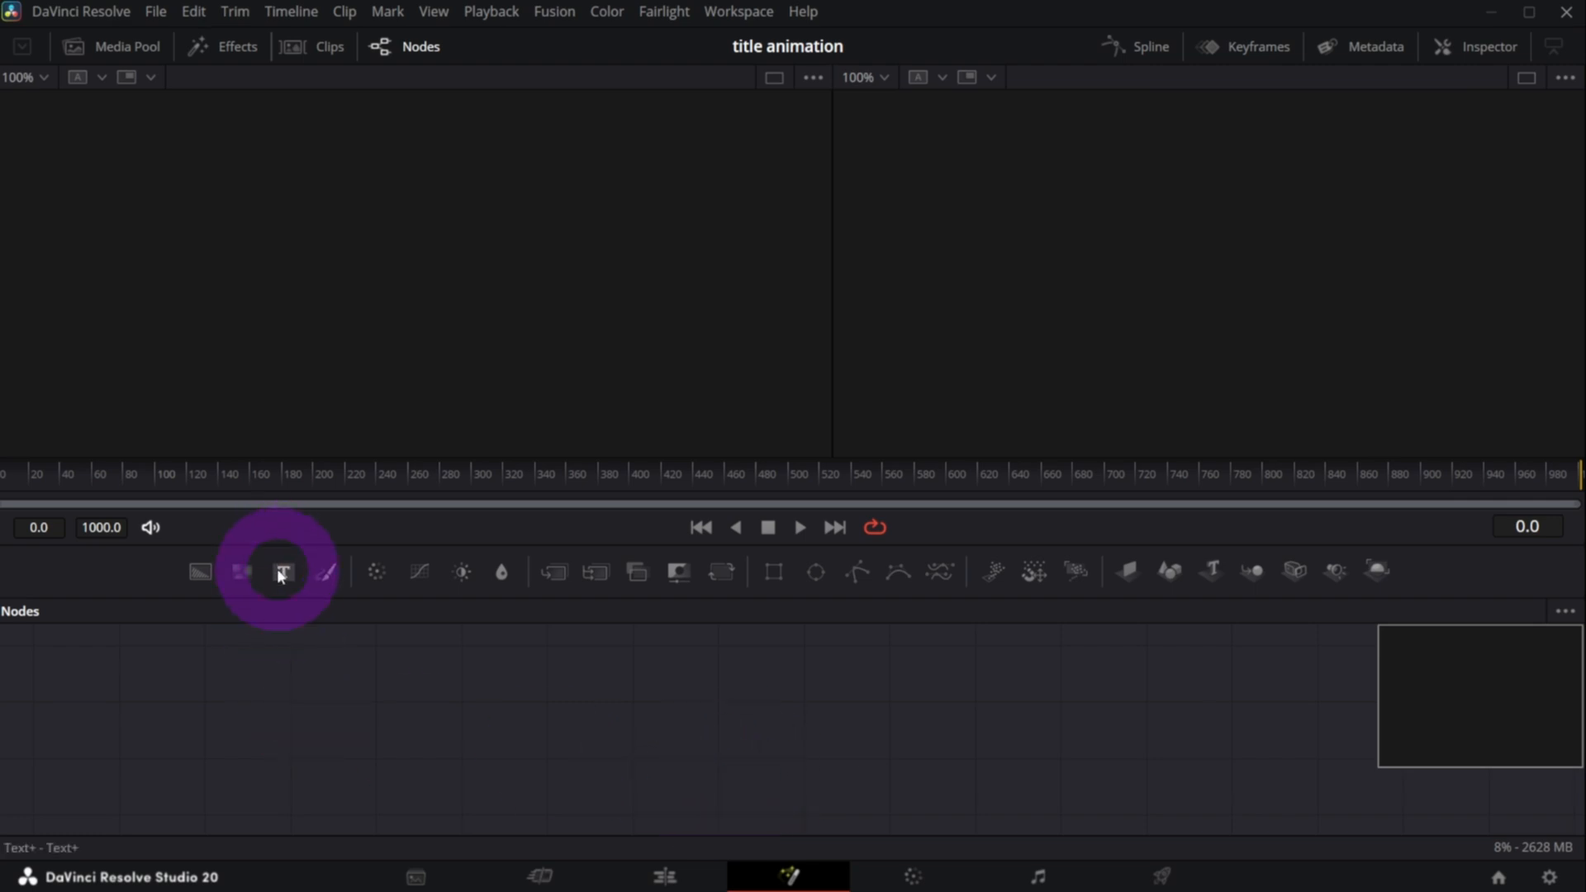
- Add a Text+ node feeding MediaOut1 and spread the two nodes apart in the node editor
drag(280, 576, 506, 679)
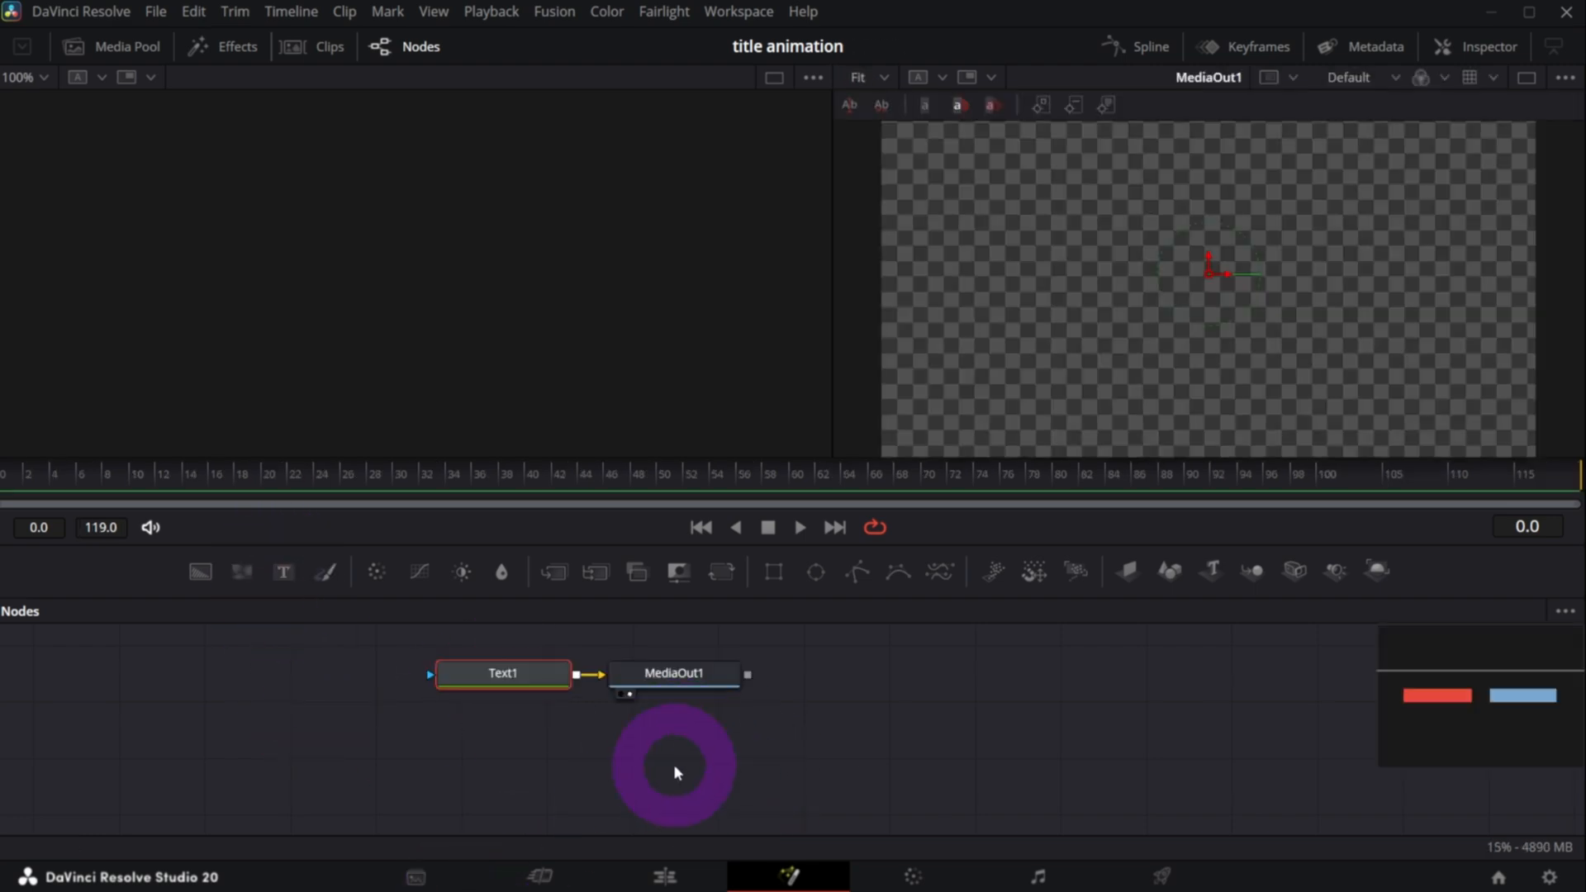
drag(661, 679, 1127, 754)
drag(513, 692, 614, 683)
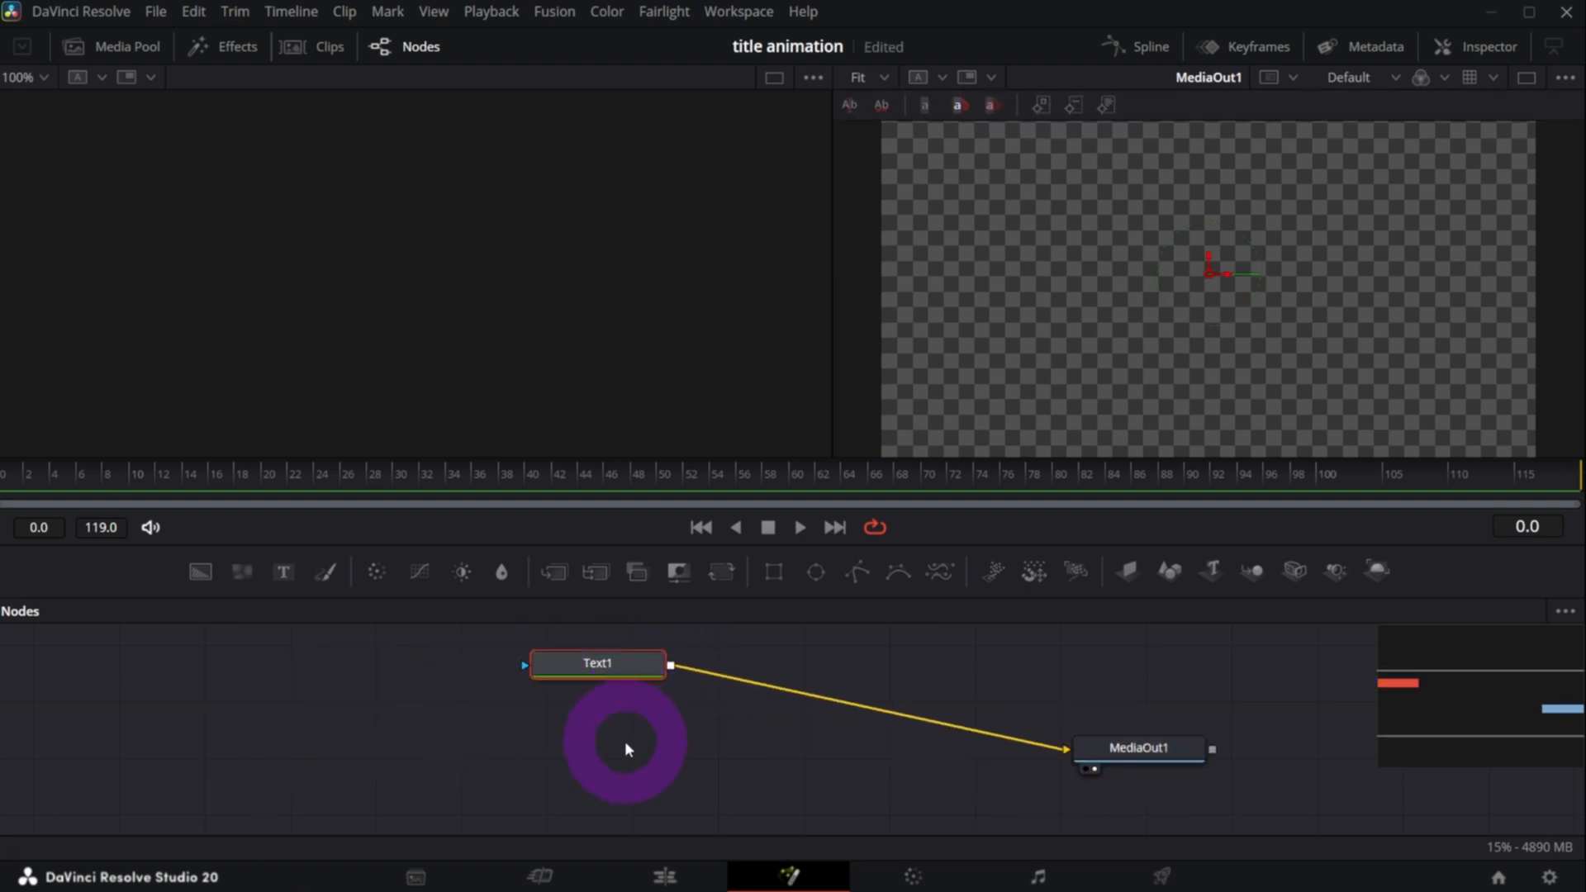
- Toggle MediaOut1's display in both viewers, leaving it shown only in the second viewer
click(1130, 753)
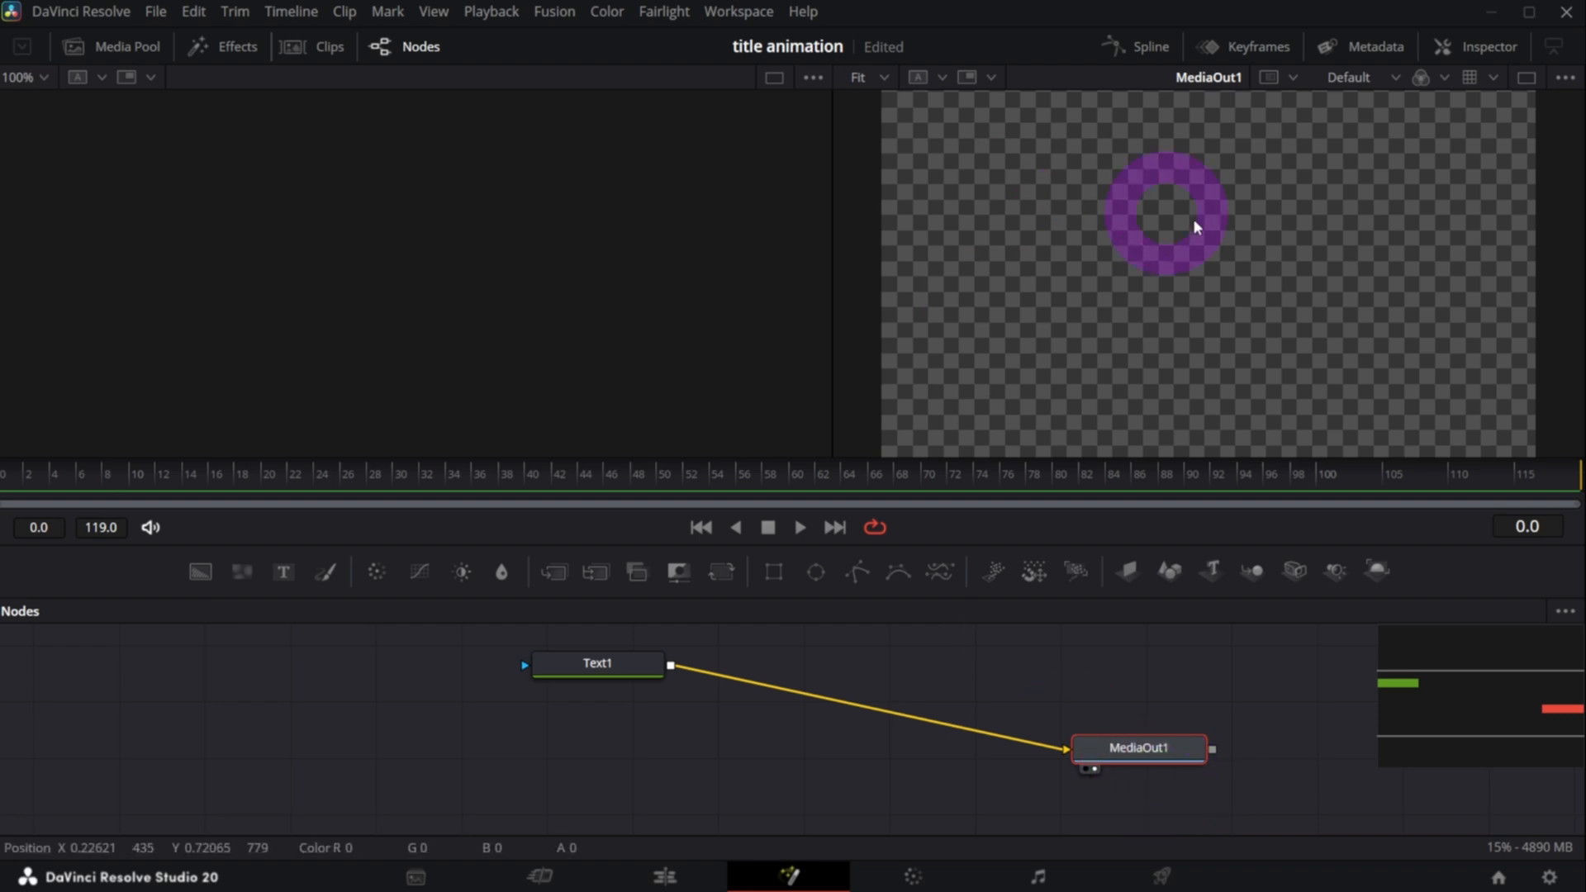
click(1086, 769)
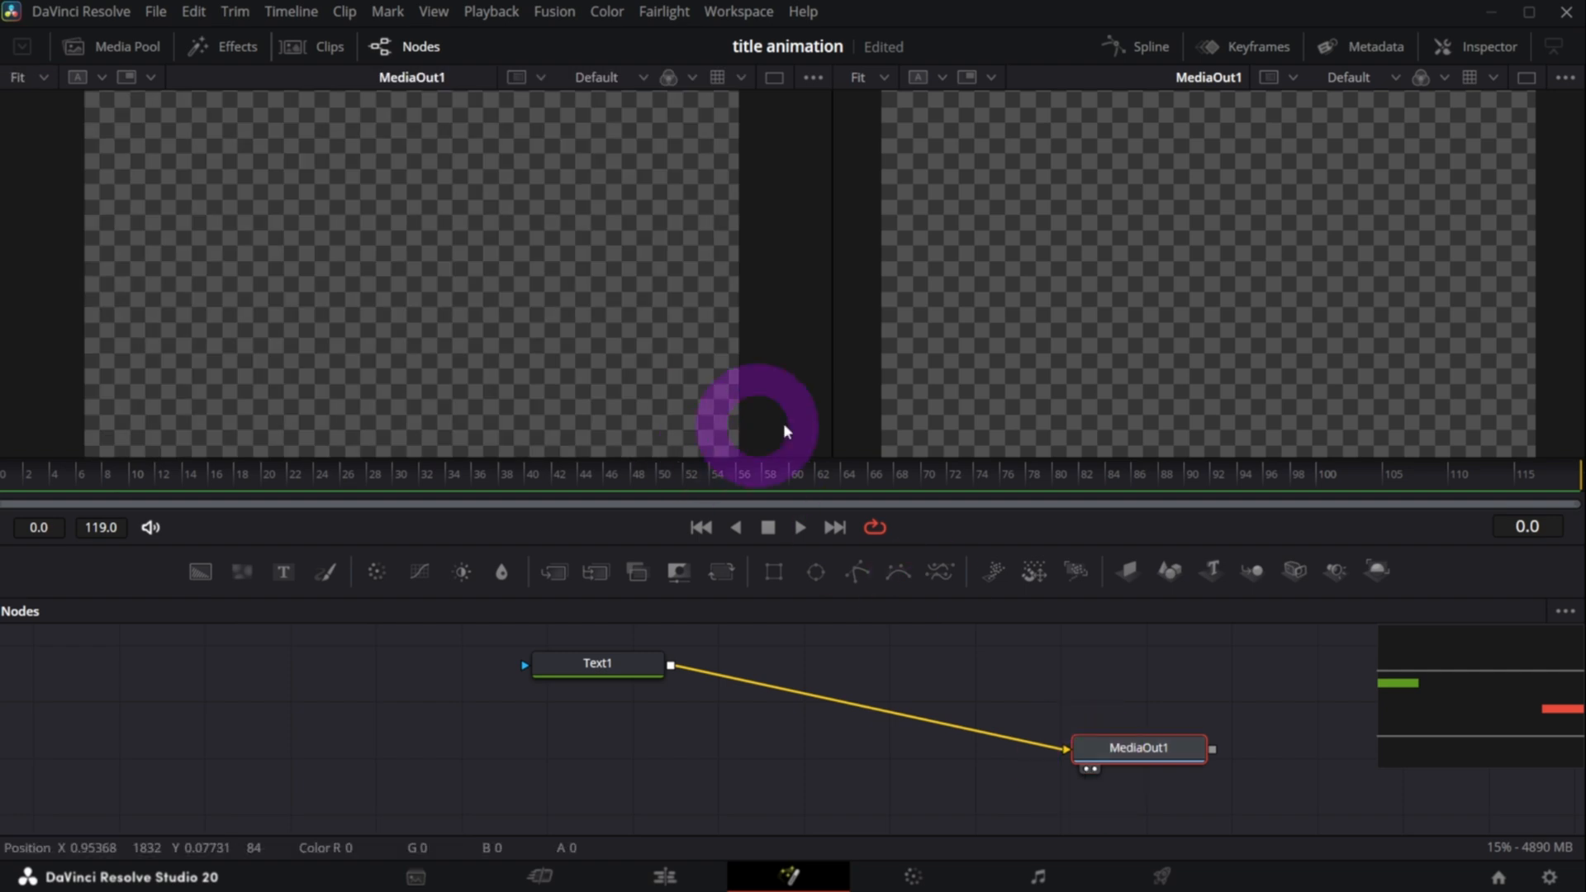
click(1095, 769)
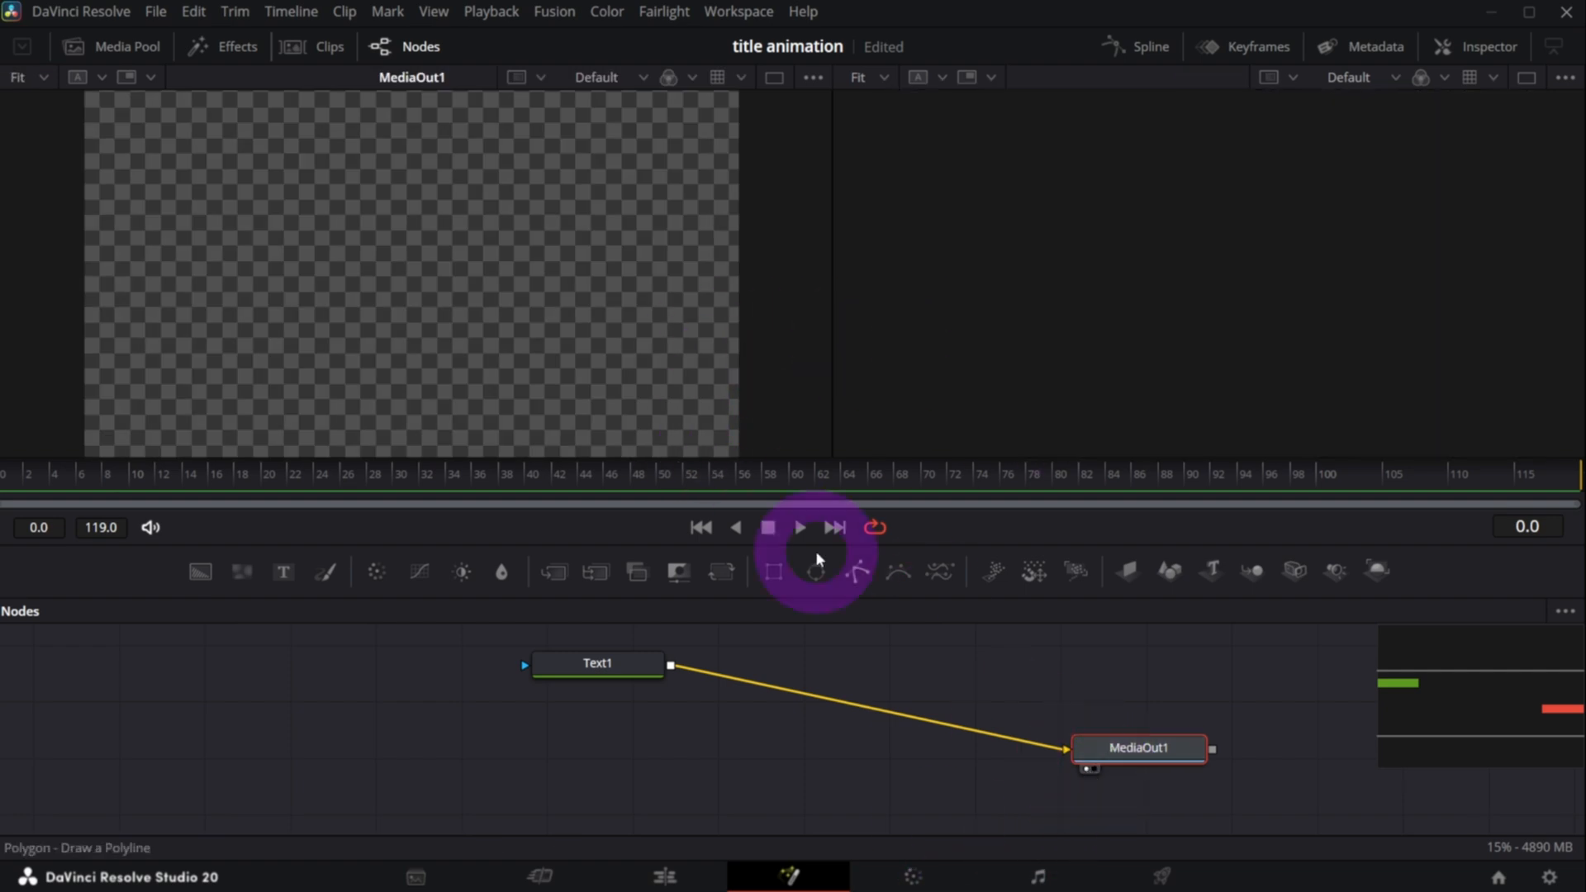
click(1085, 769)
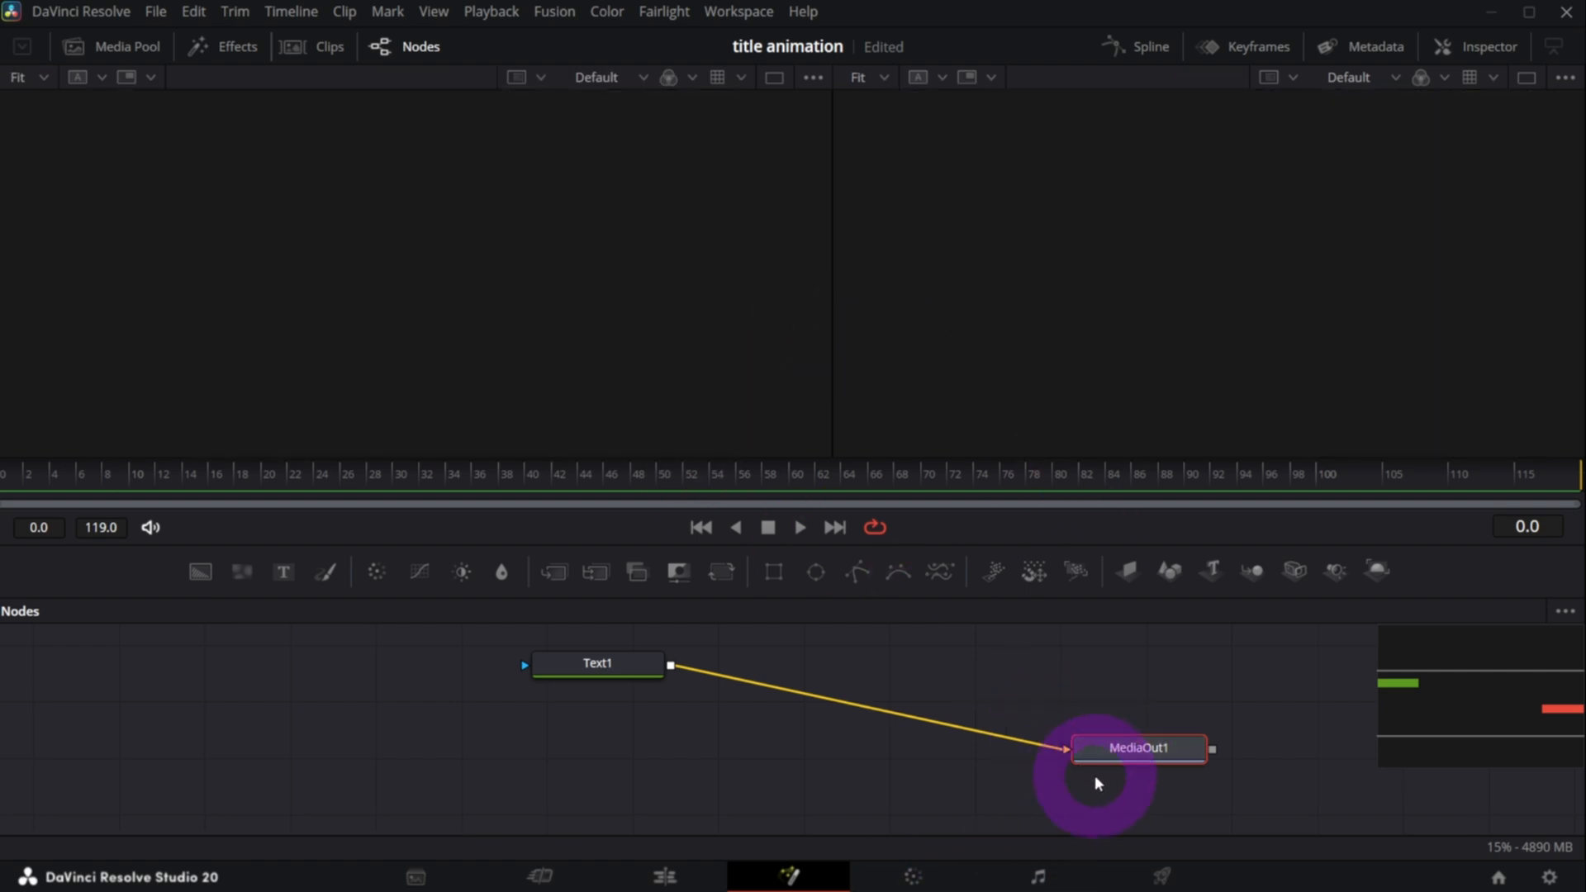
click(1094, 769)
- Add a Background node and connect it to MediaOut1 in place of Text1
drag(1135, 762, 1156, 763)
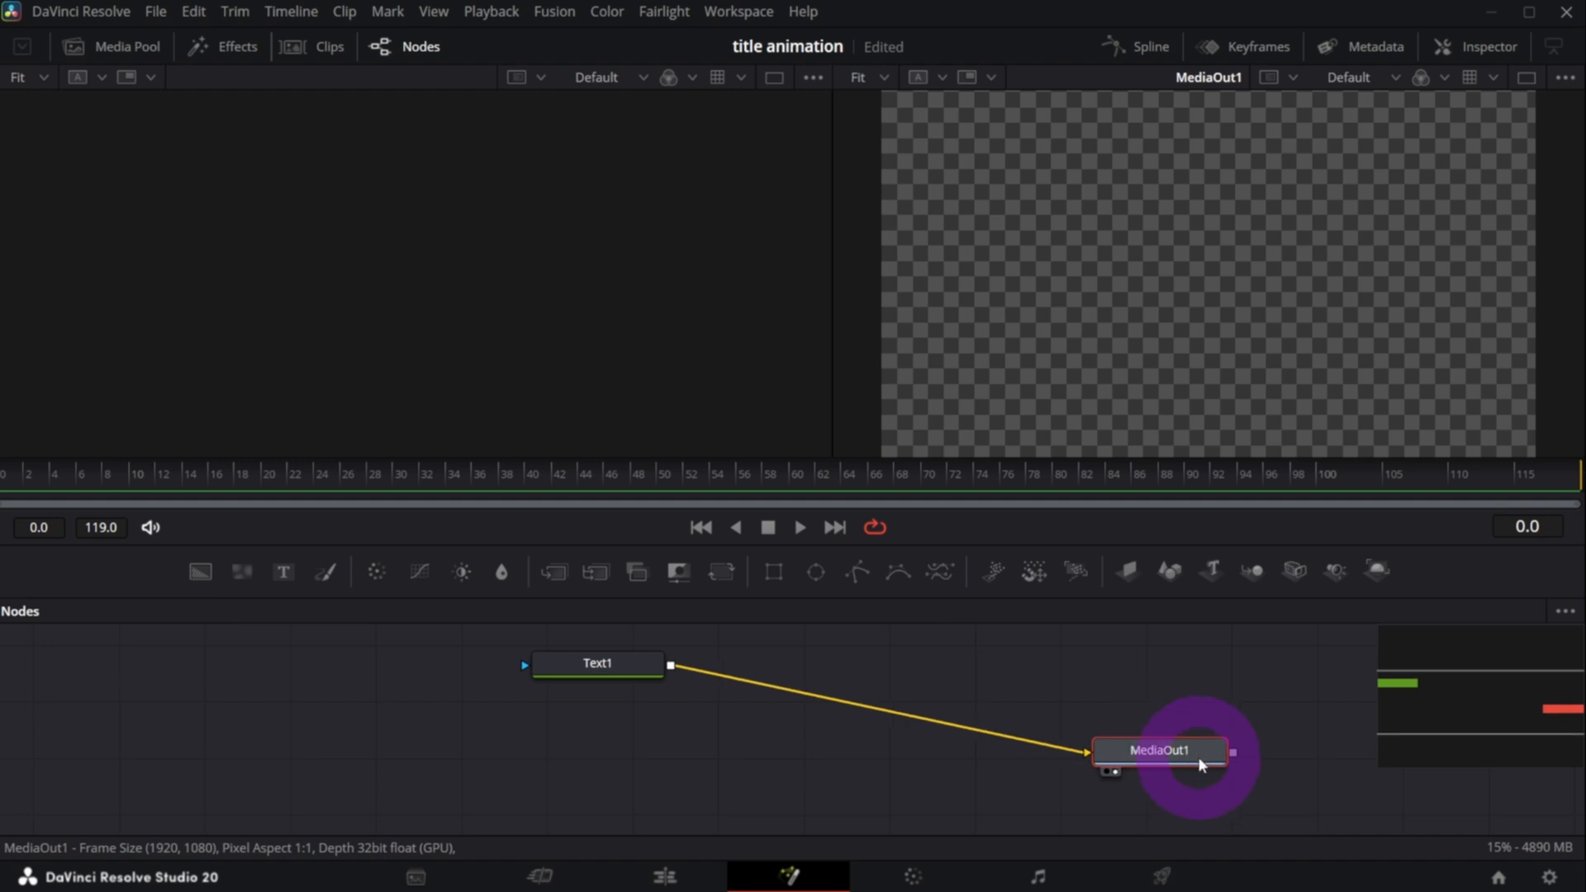
drag(597, 665, 706, 667)
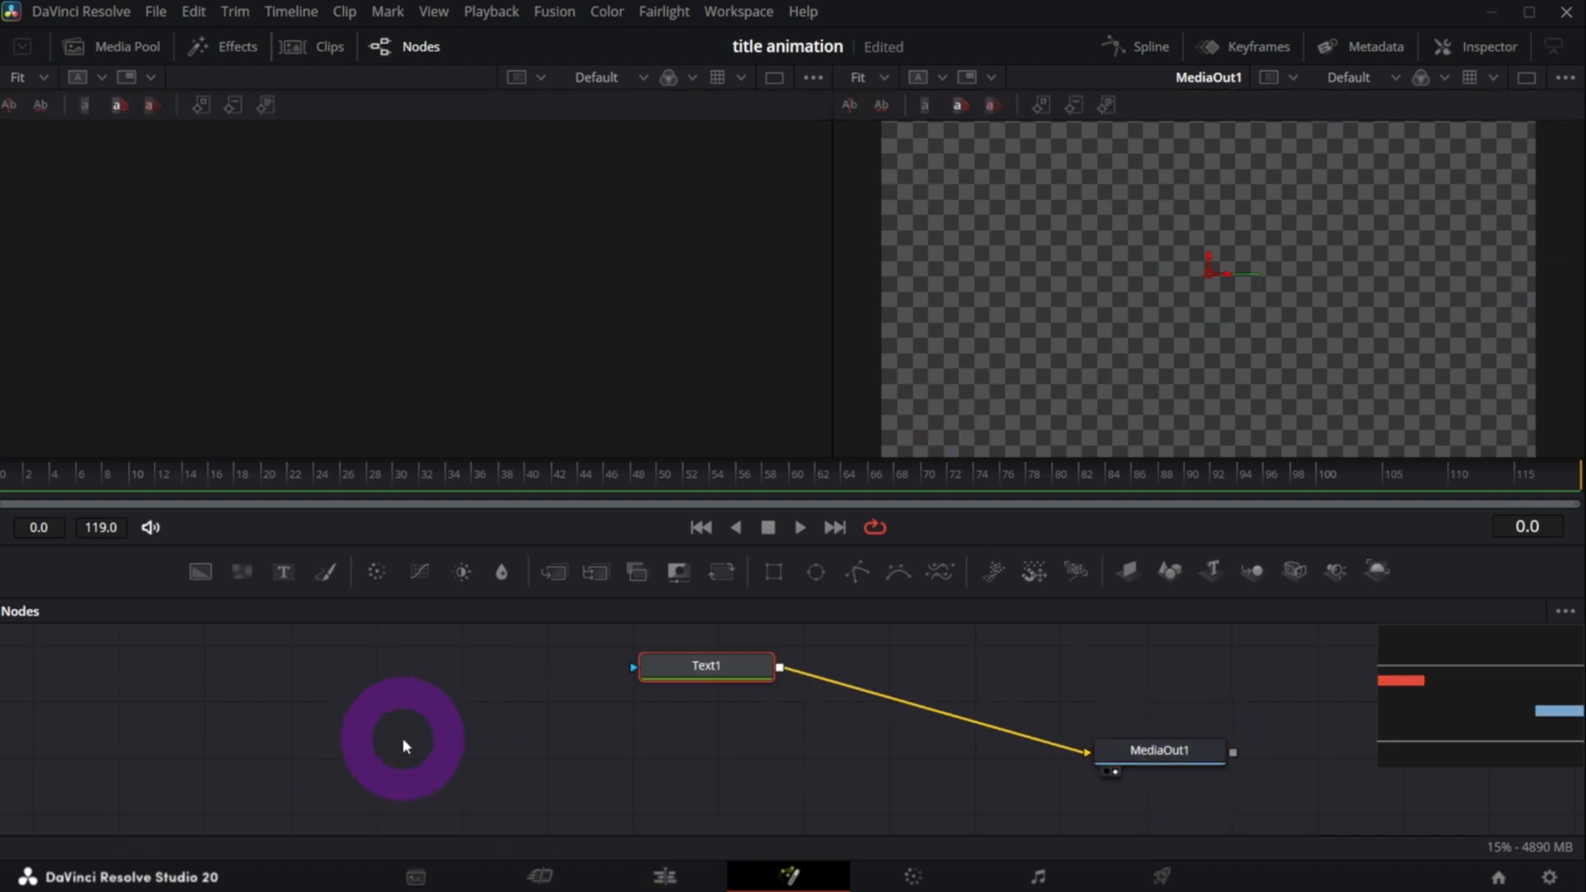
drag(223, 579, 388, 773)
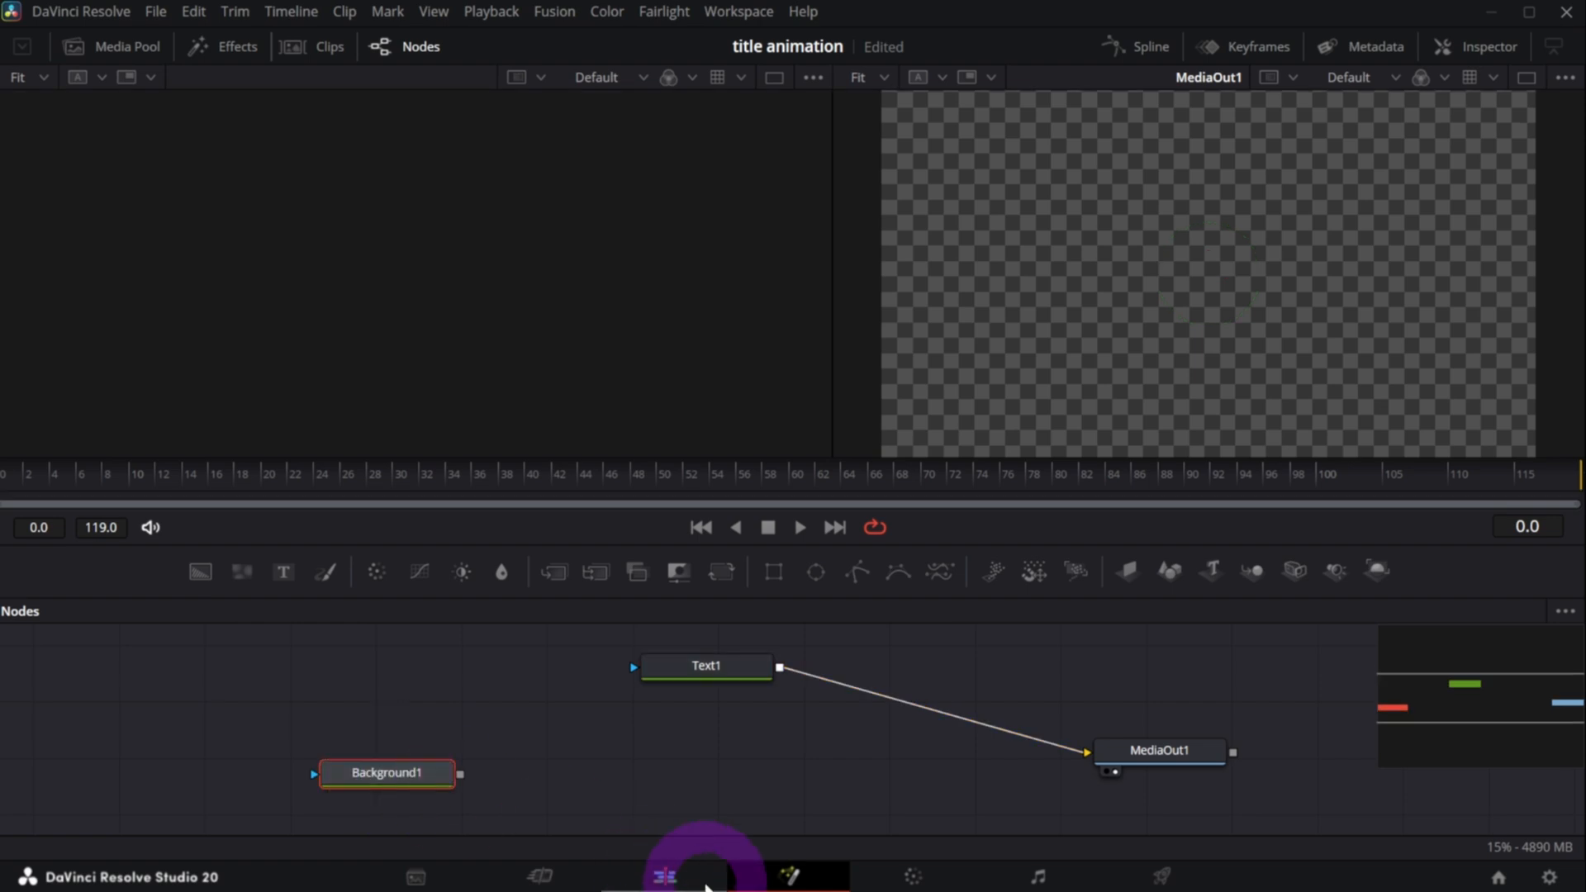
click(1061, 745)
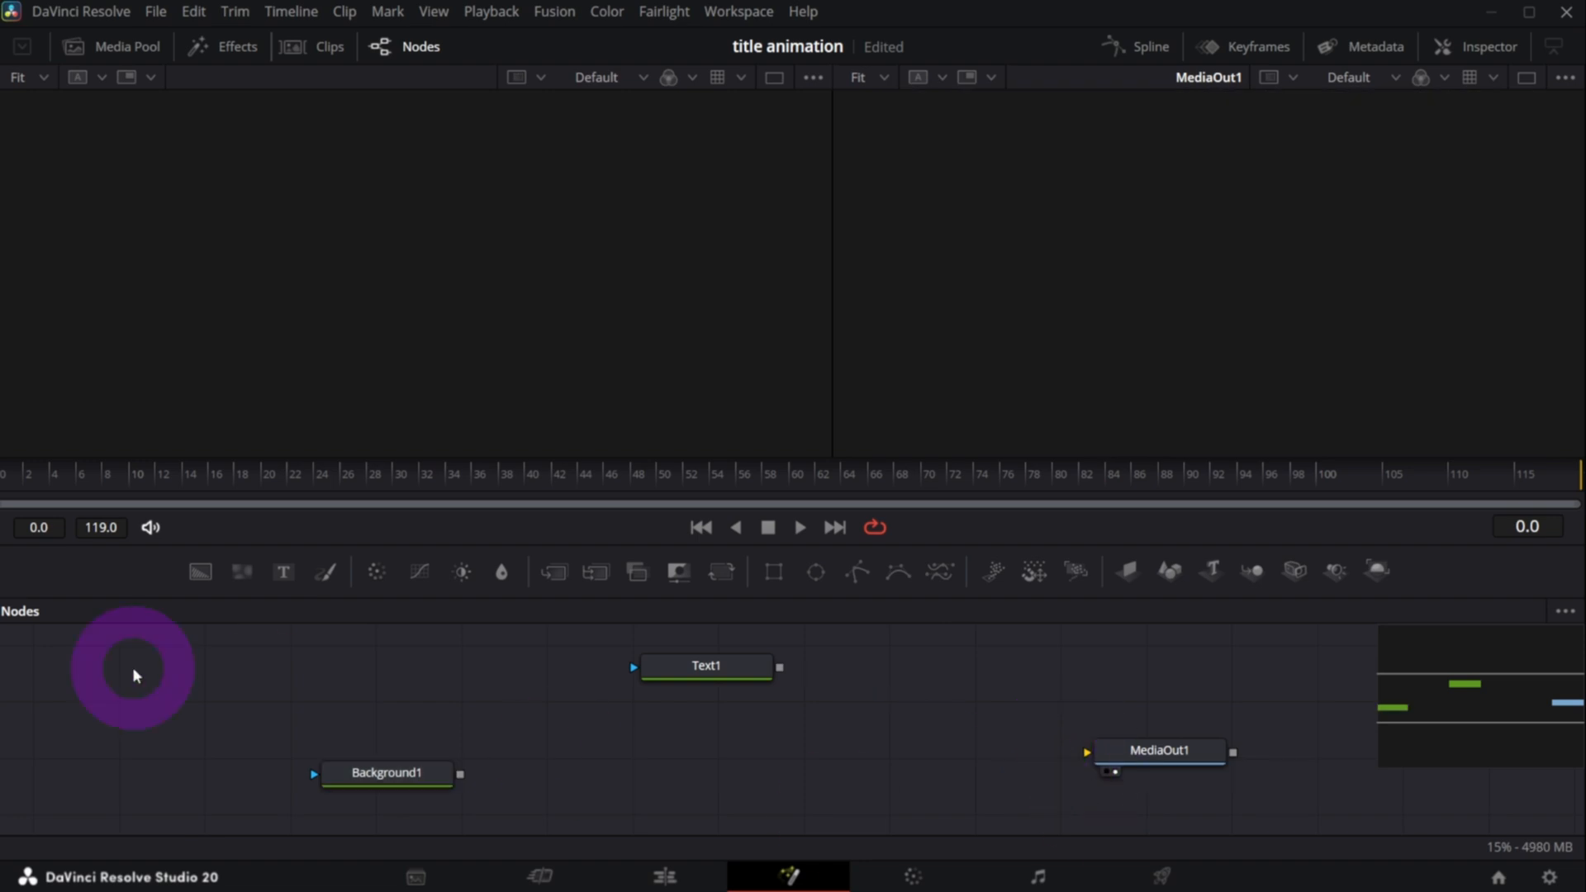
drag(461, 776, 1144, 782)
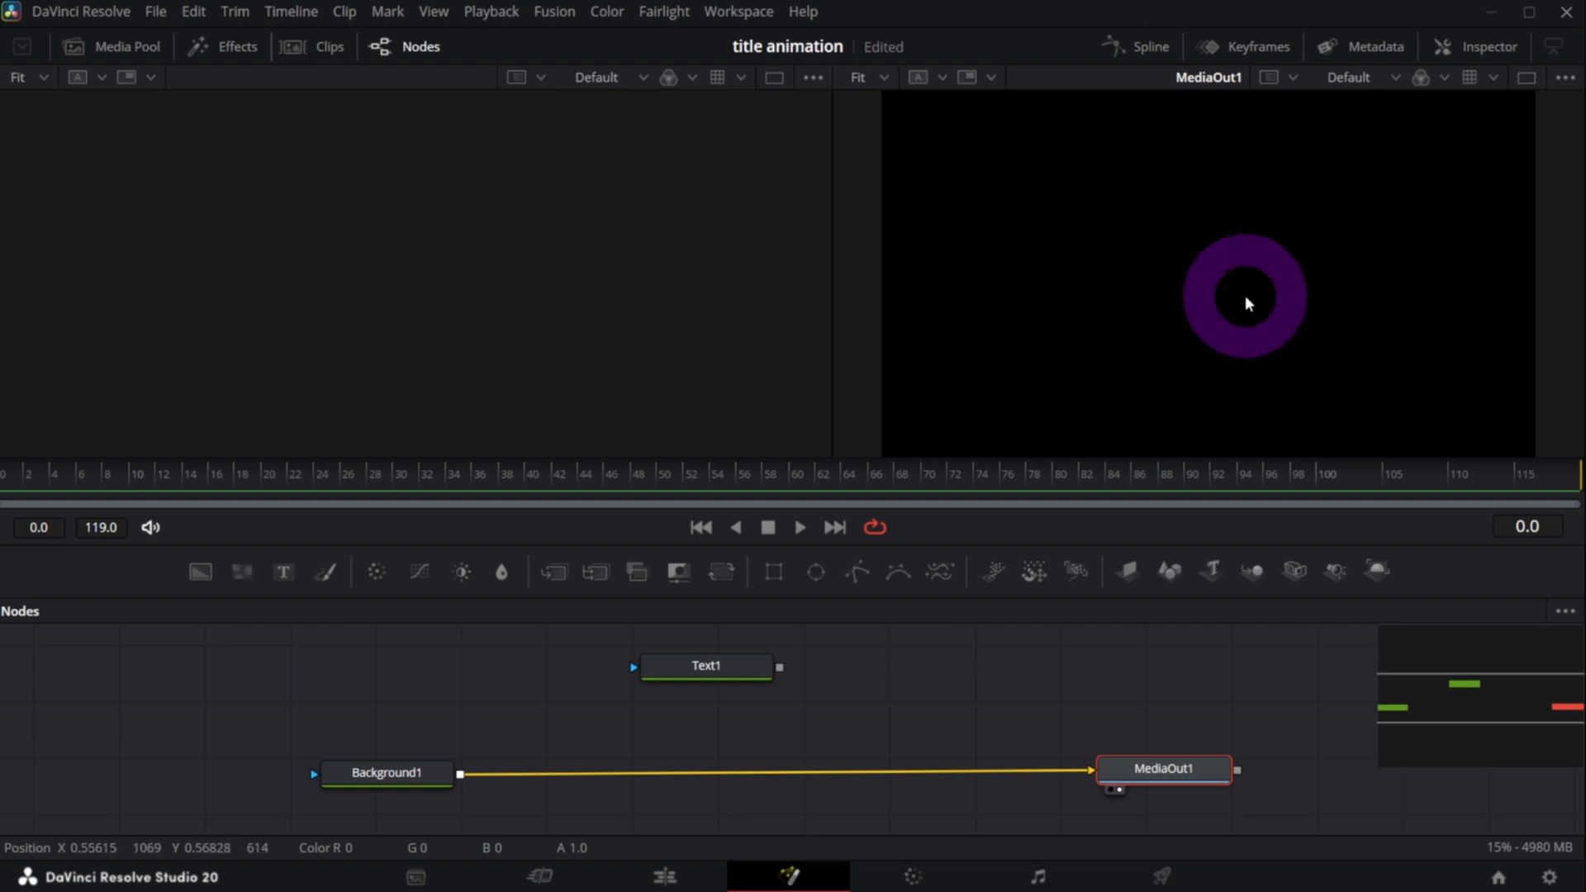
- Open the Inspector for Background1 and set its alpha to 0.0
click(363, 772)
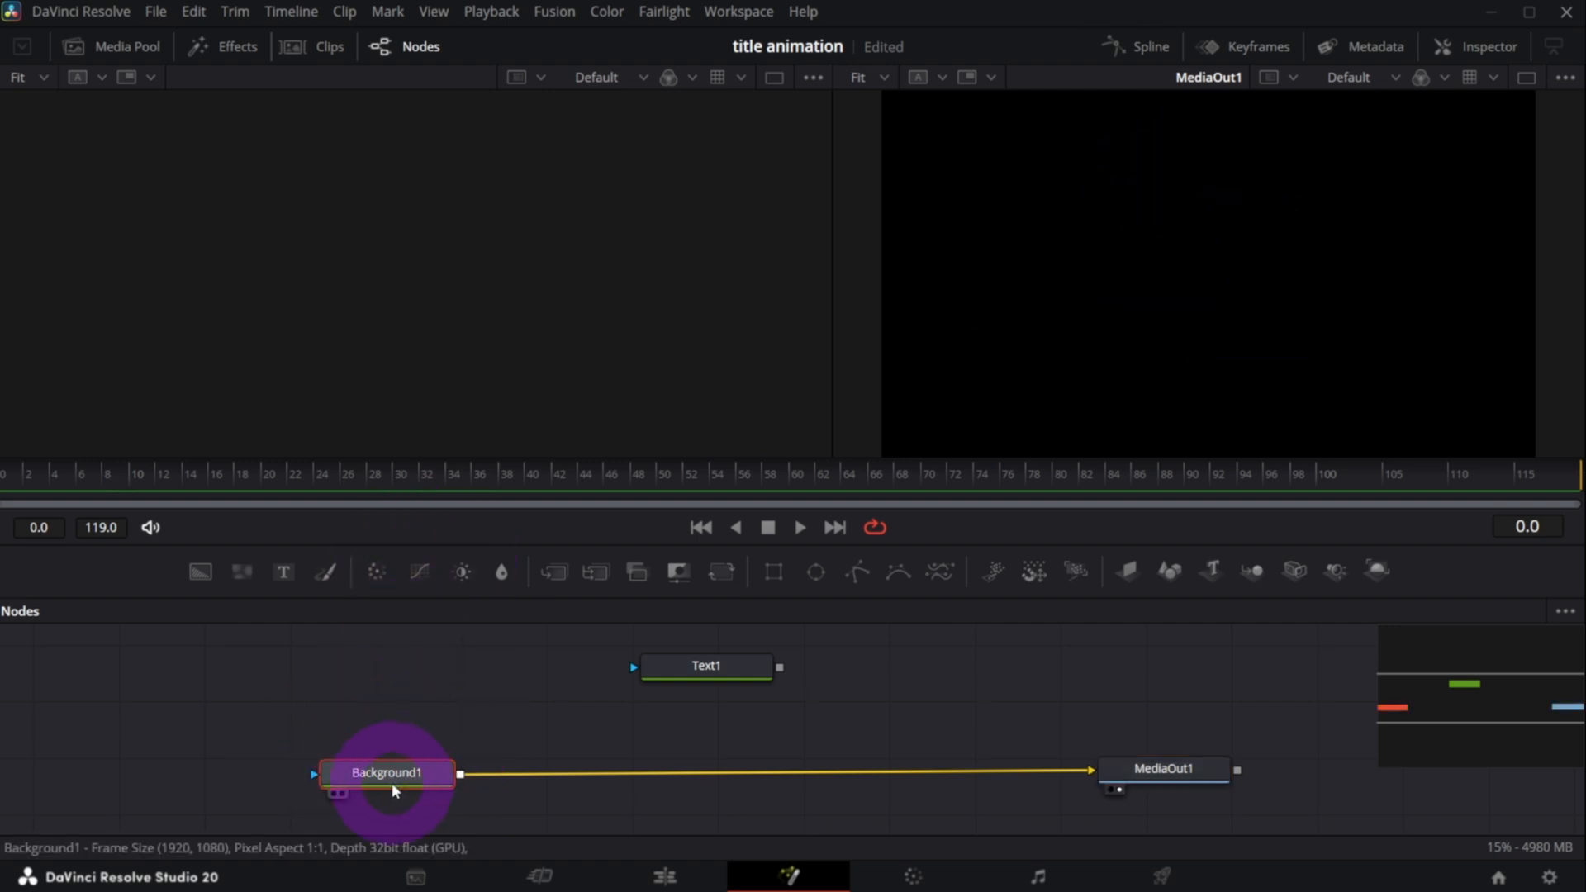
click(1458, 46)
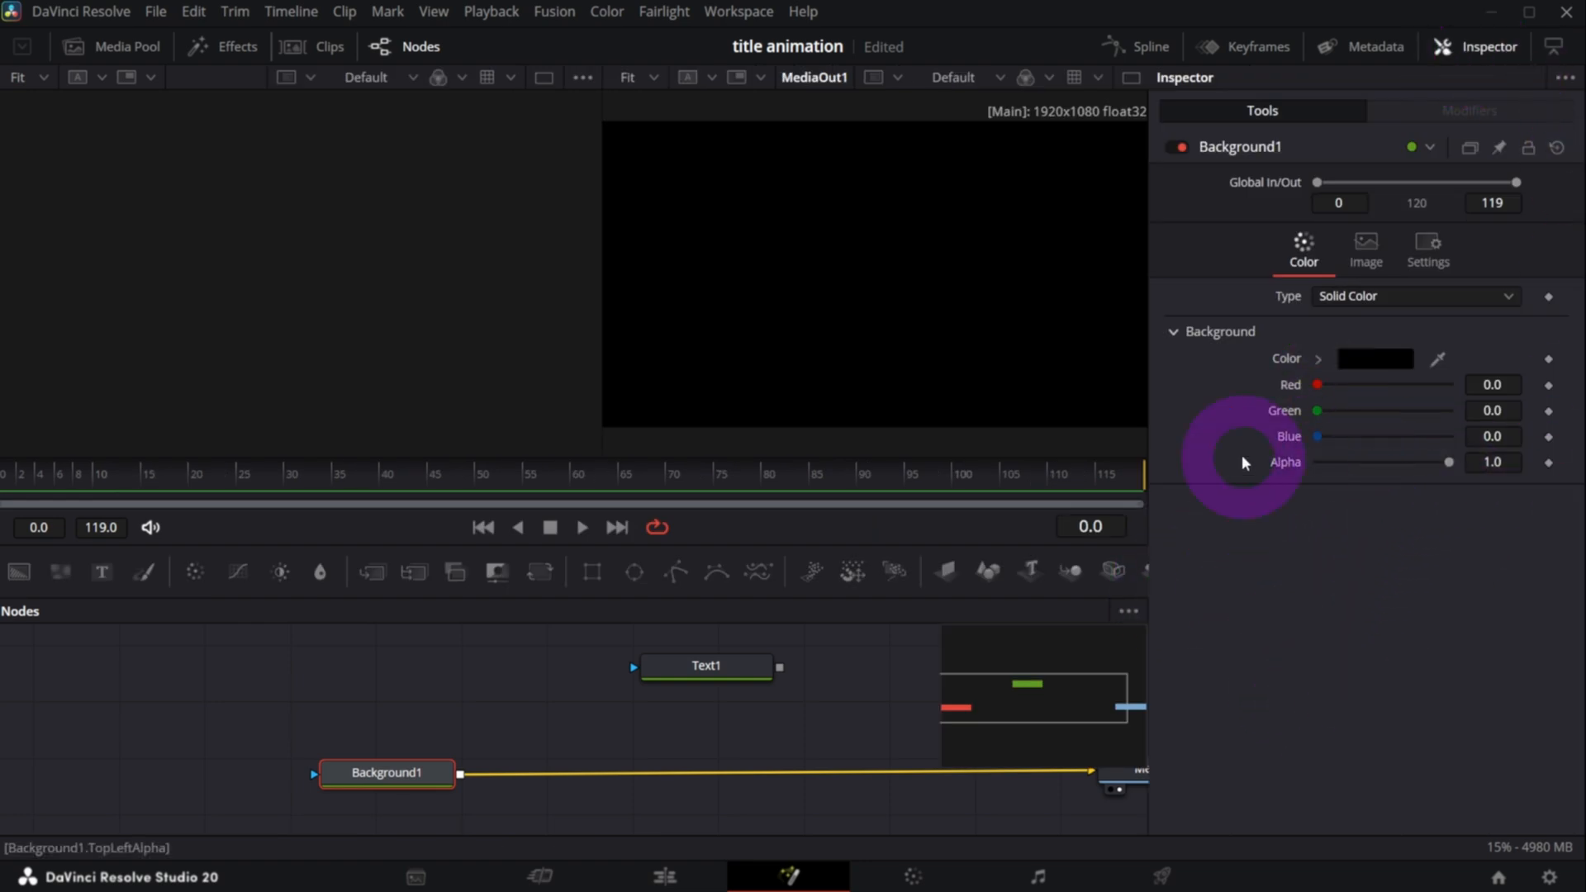
drag(1330, 462, 1168, 720)
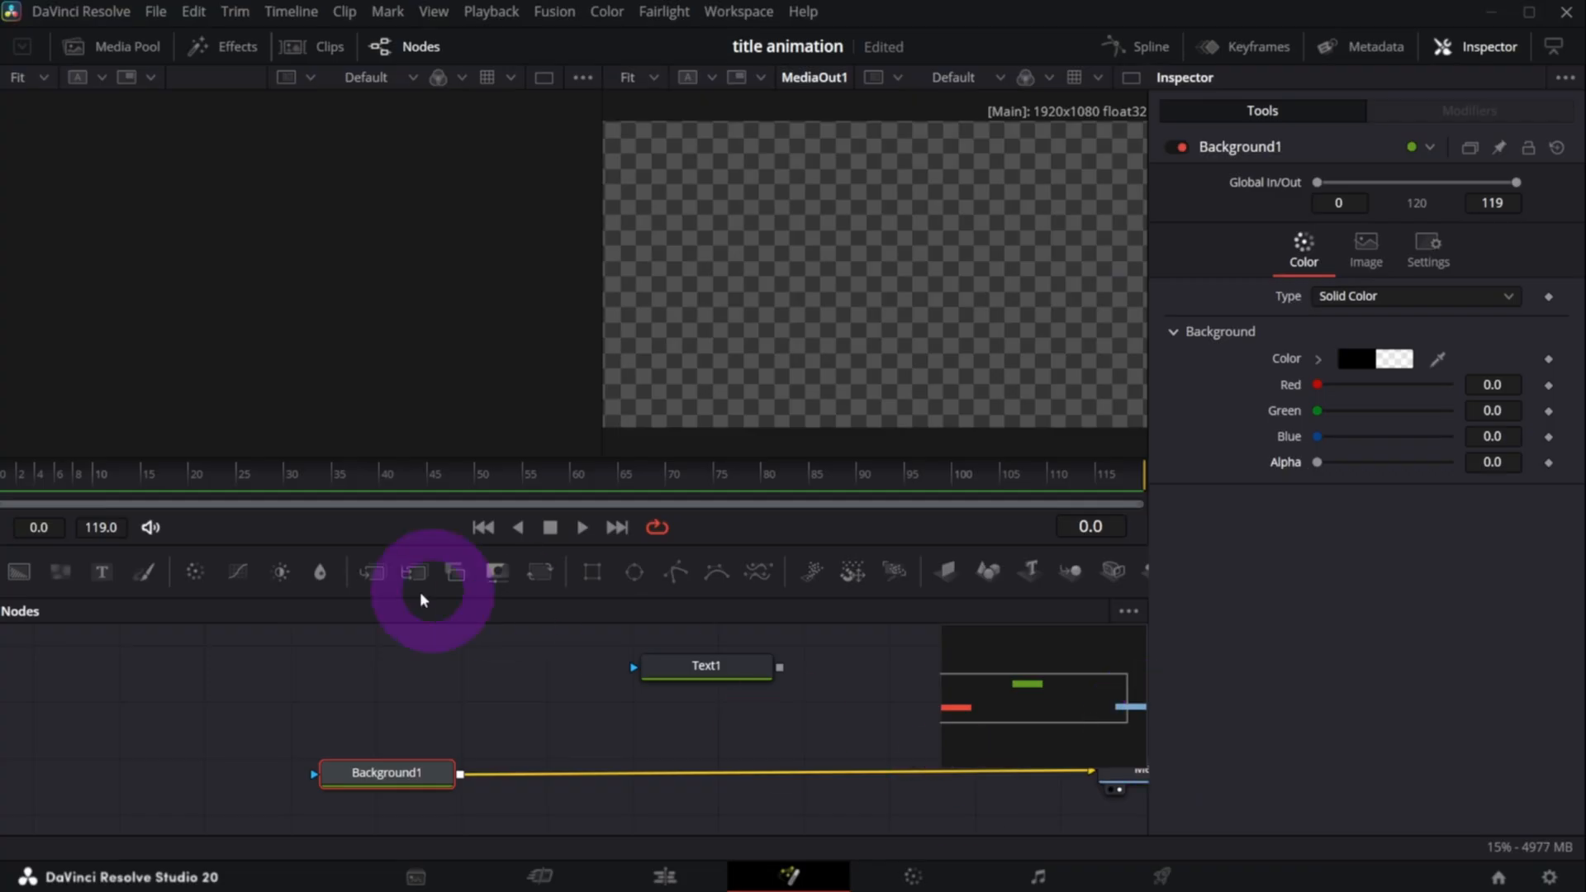
- Place Text1 above the connection between Background1 and MediaOut1 and display it in the first viewer
drag(941, 754, 1024, 703)
drag(542, 701, 434, 670)
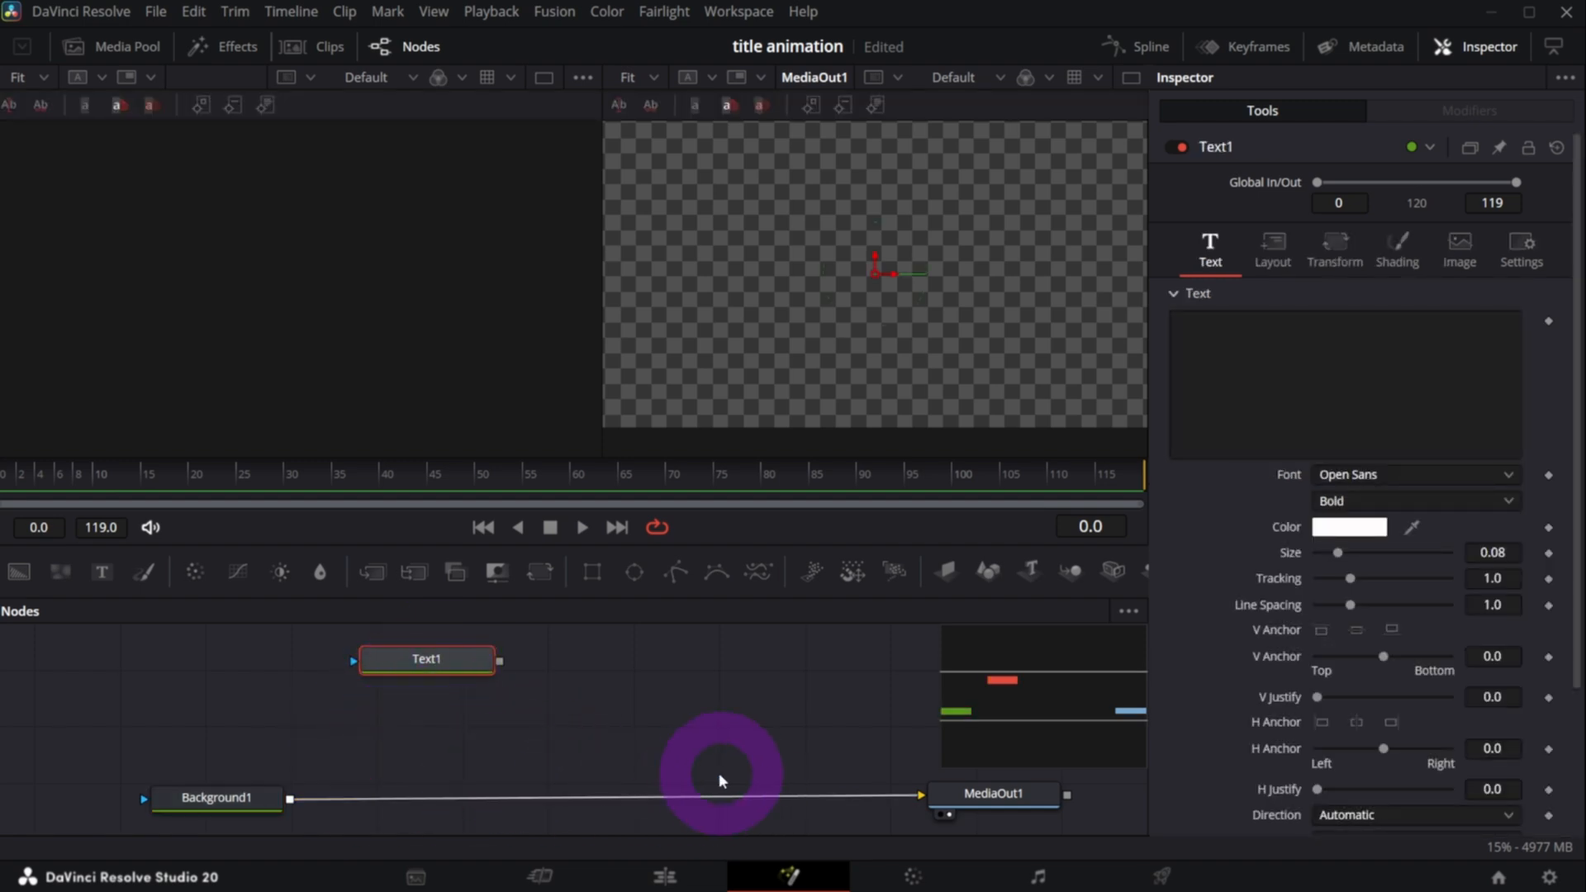
key(1)
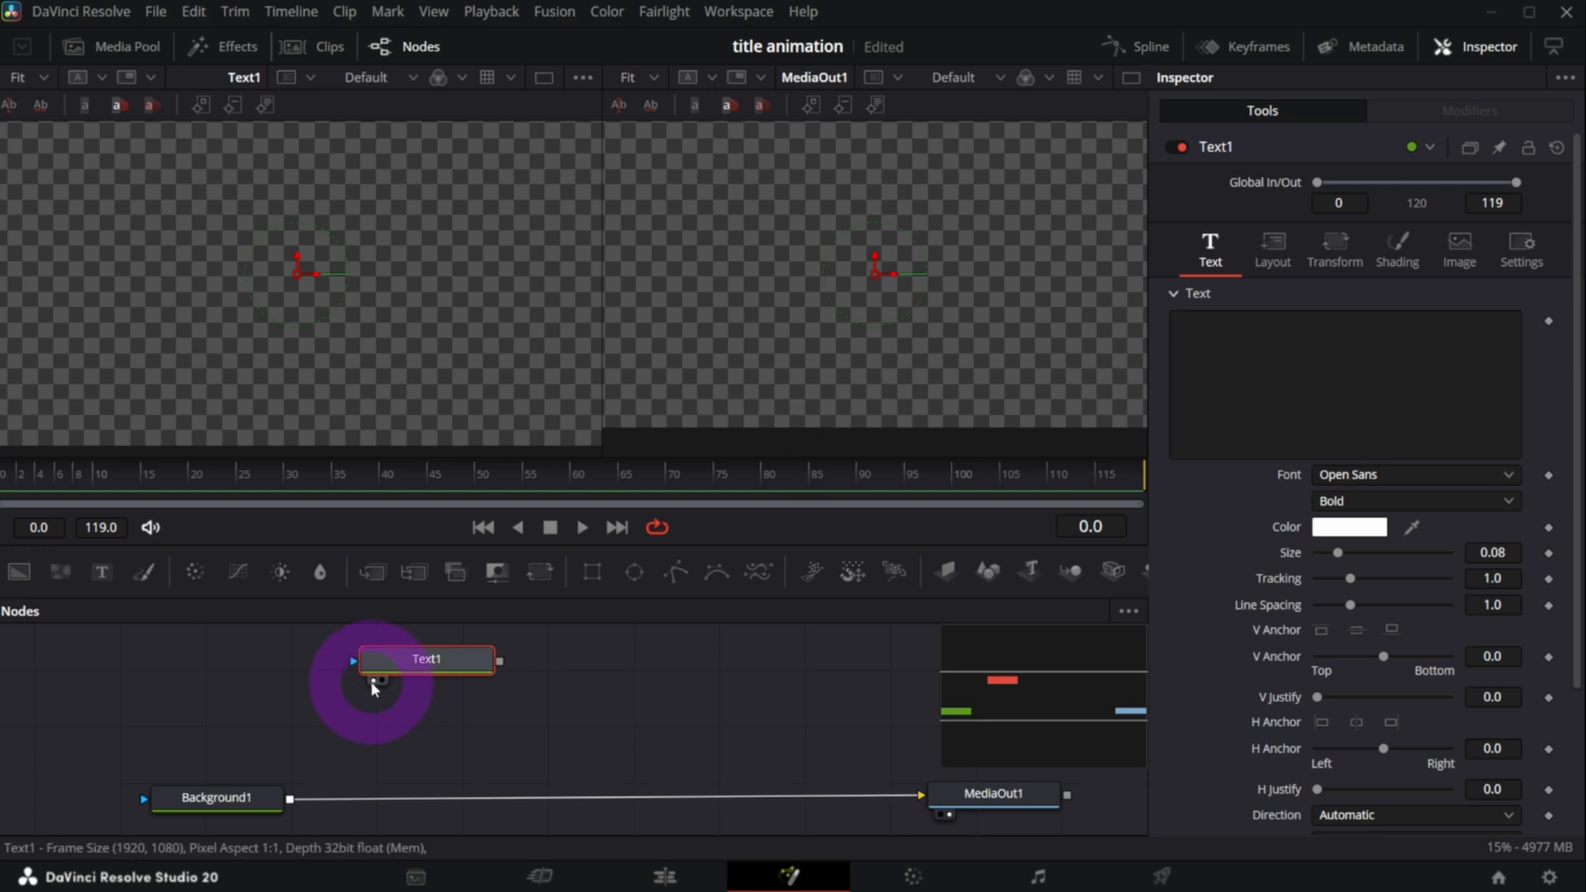
- Enter "TITLE ANIMATION" as the styled text of Text1
click(1279, 372)
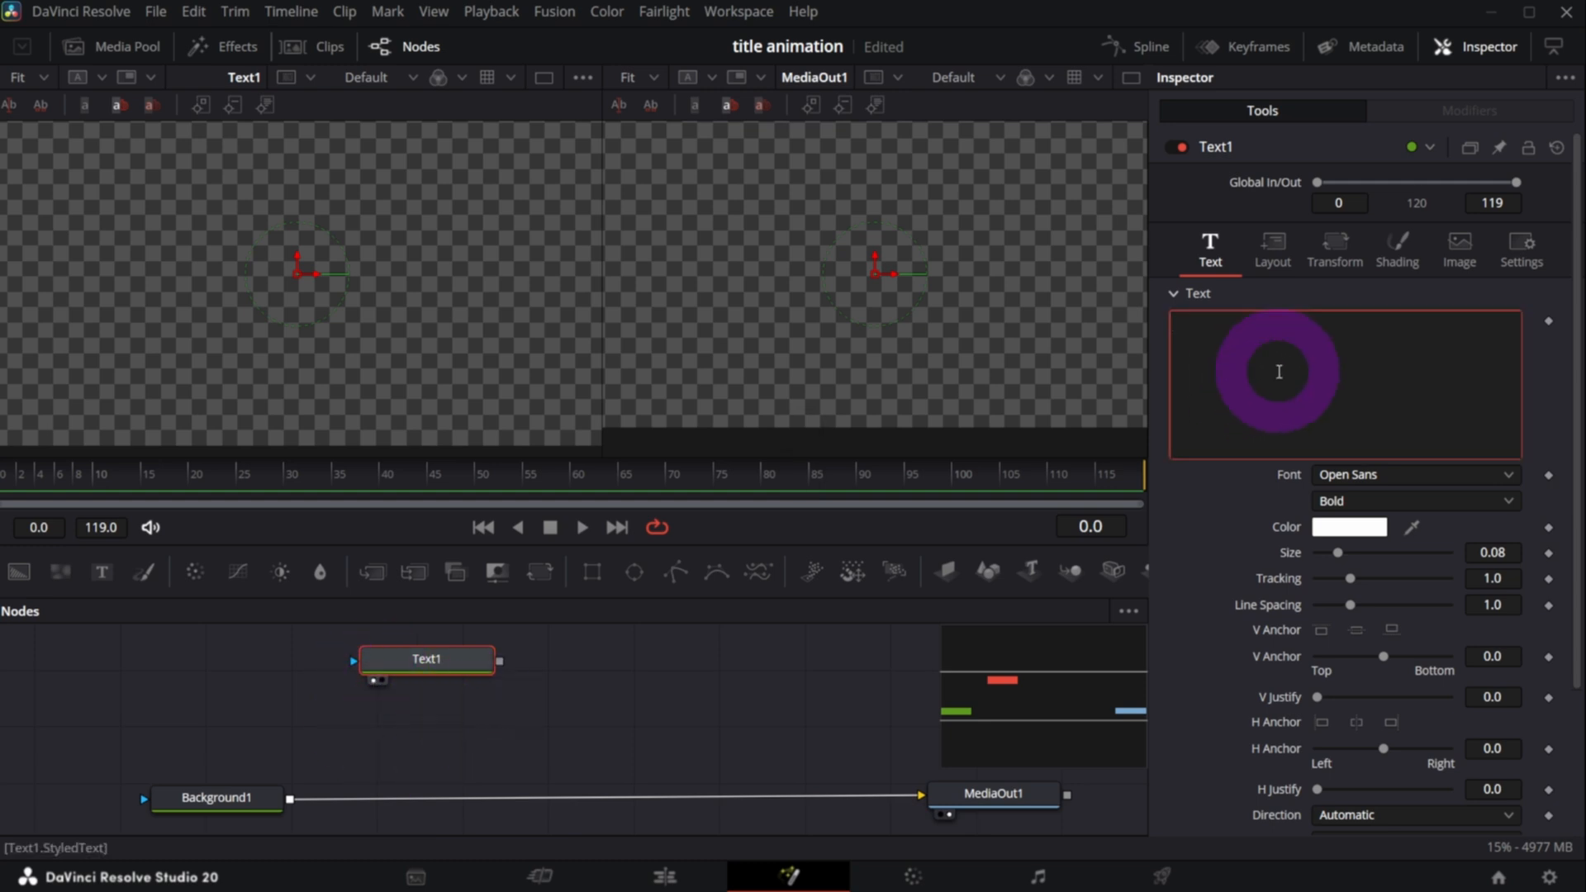
text(TITLE )
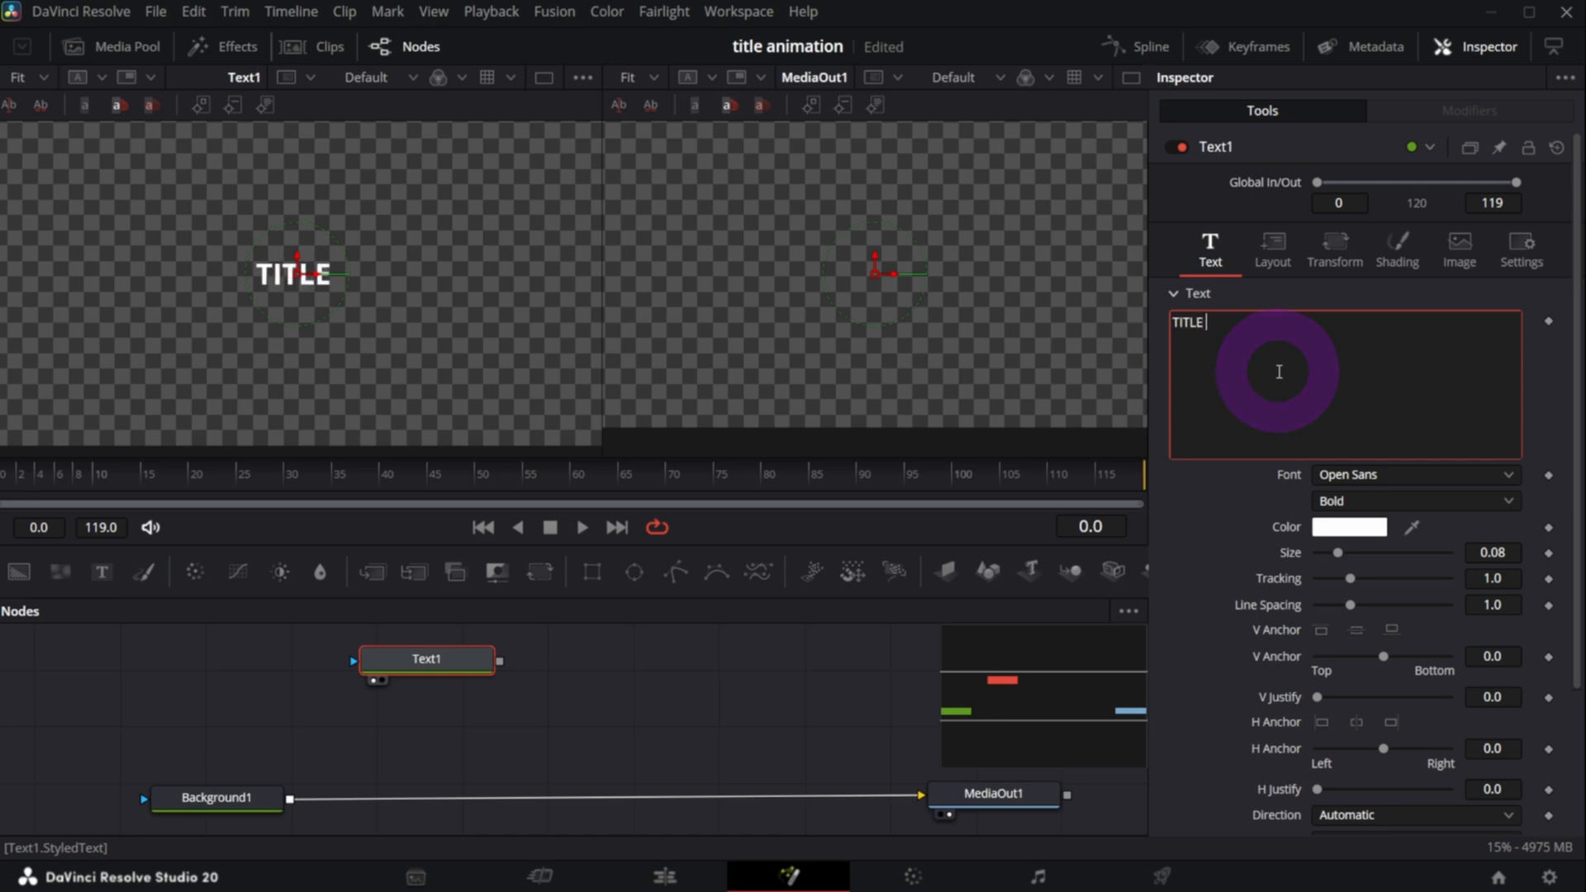
text(ANIMATION)
- Style the title text as Extrabold with size 0.125 and tracking 1.081
click(1422, 500)
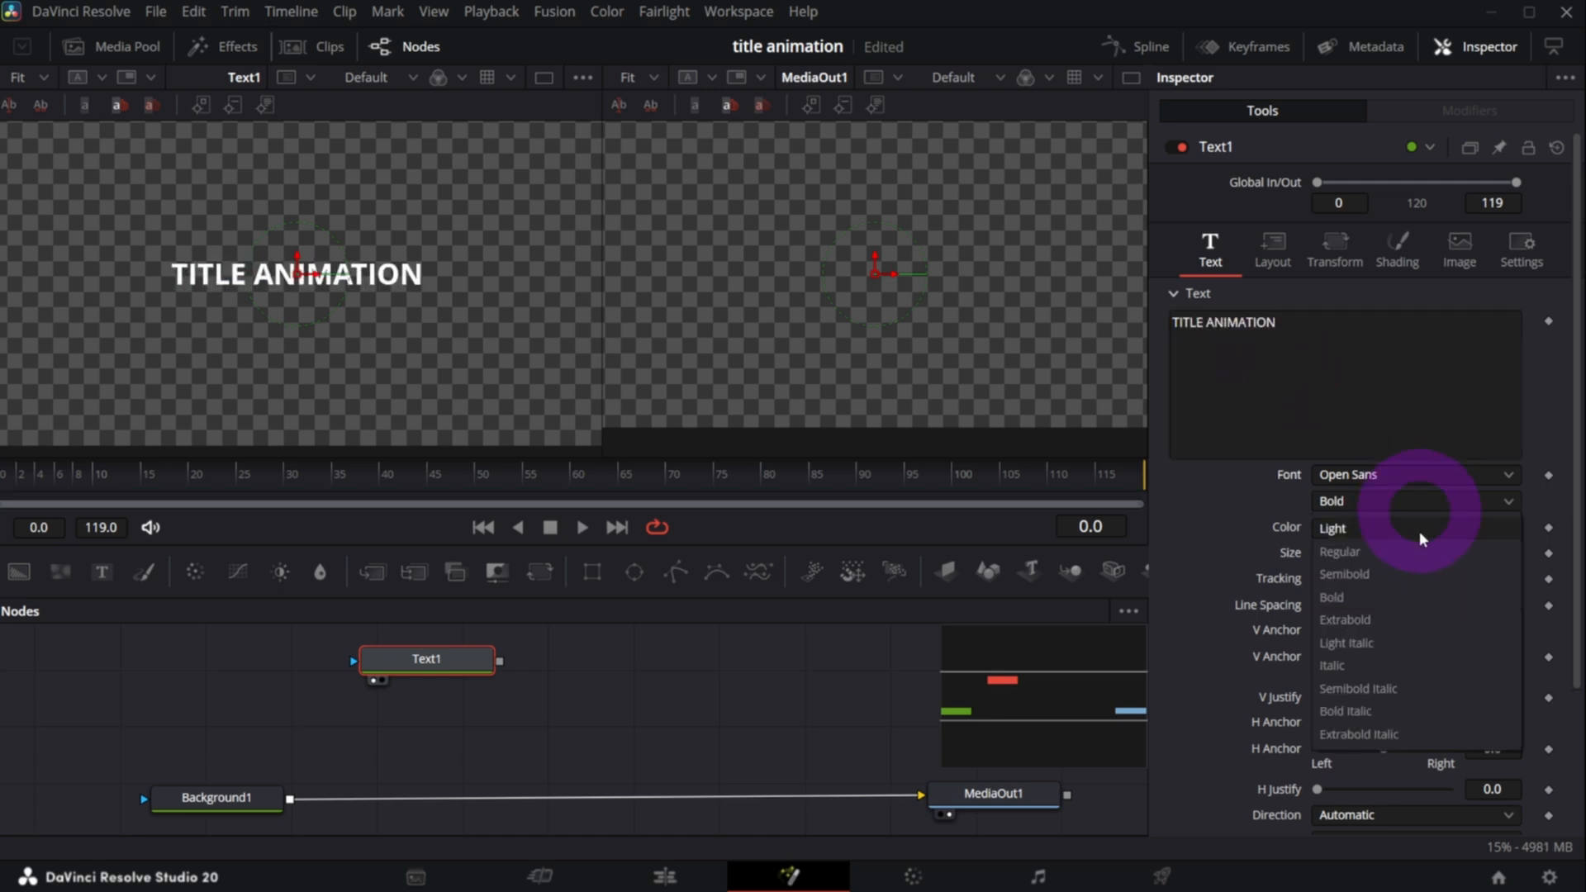
click(1401, 618)
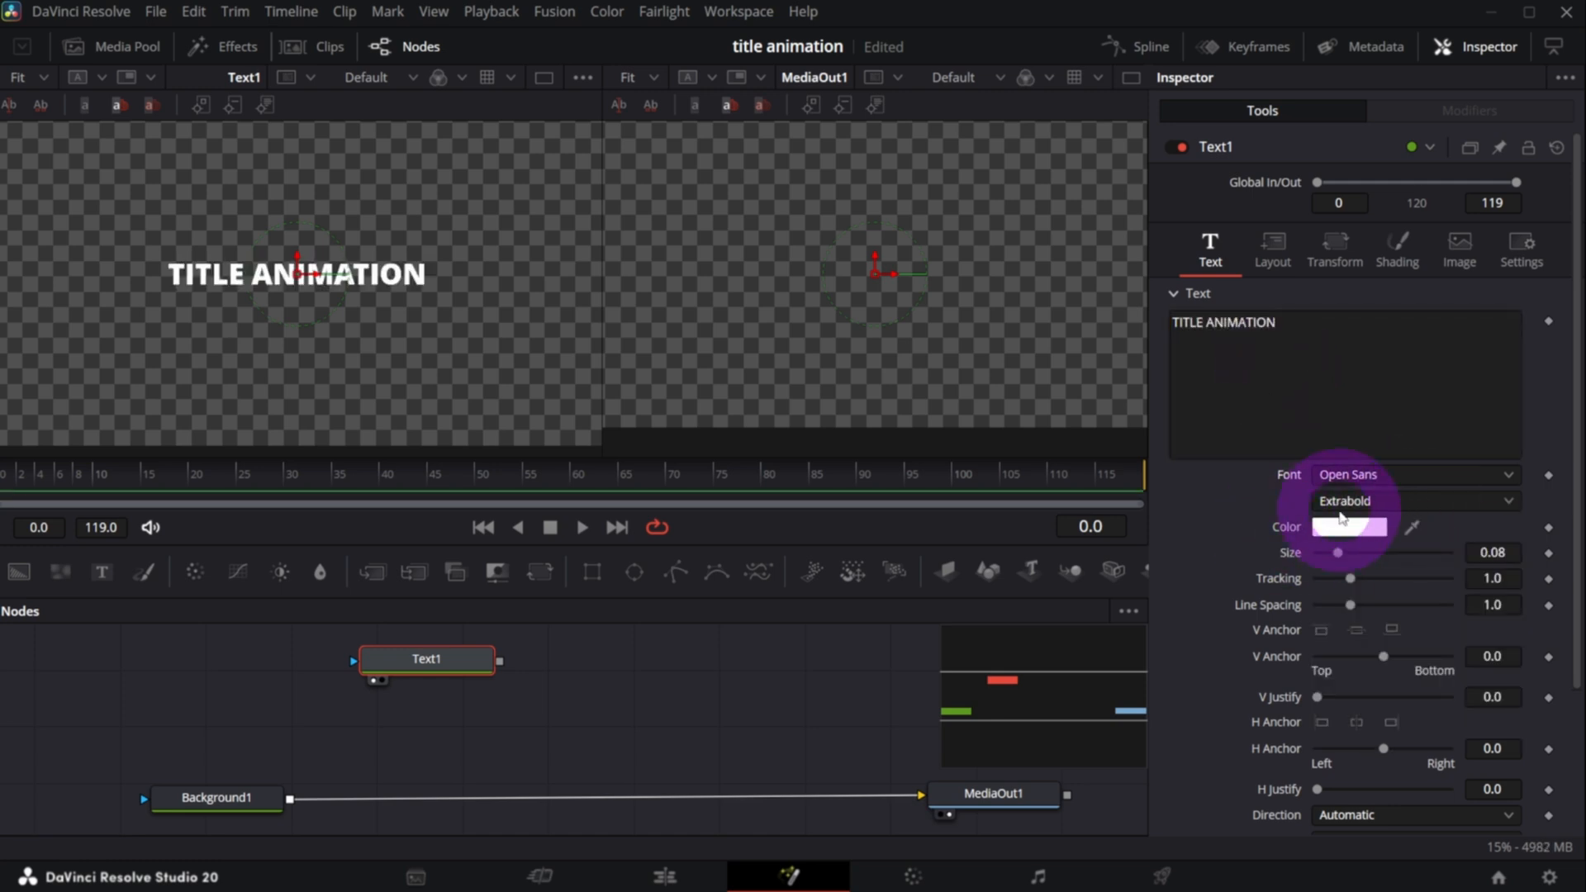
drag(1487, 549, 1253, 610)
drag(1491, 578, 817, 799)
- Enlarge the node editor and merge Text1 over Background1 by connecting the text output to the background output
drag(1032, 728, 1098, 708)
click(217, 777)
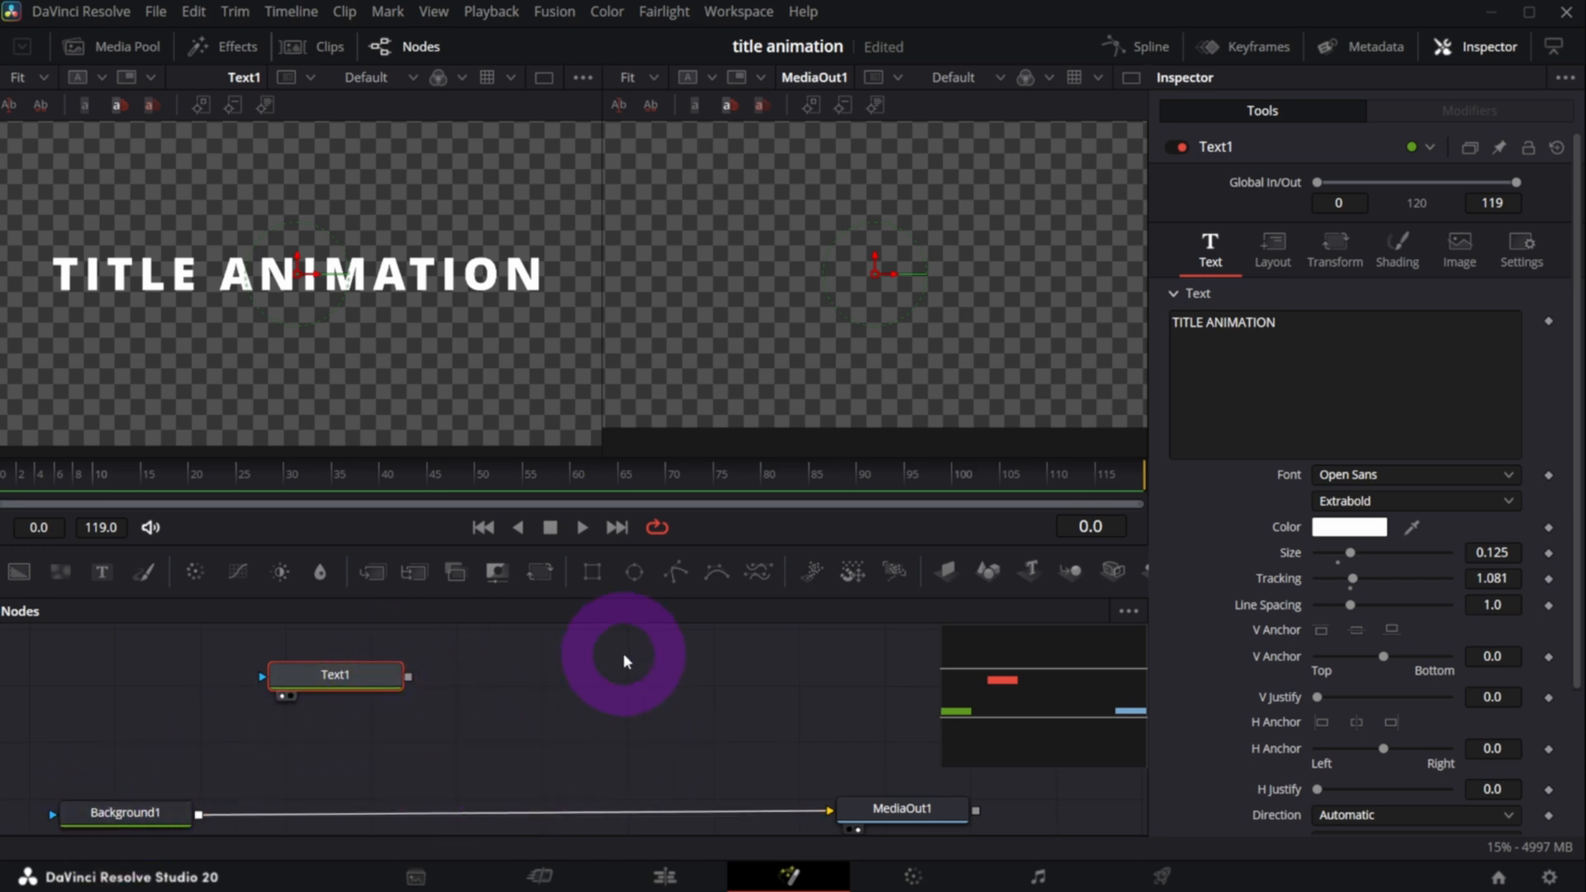
drag(640, 602, 647, 548)
click(1013, 713)
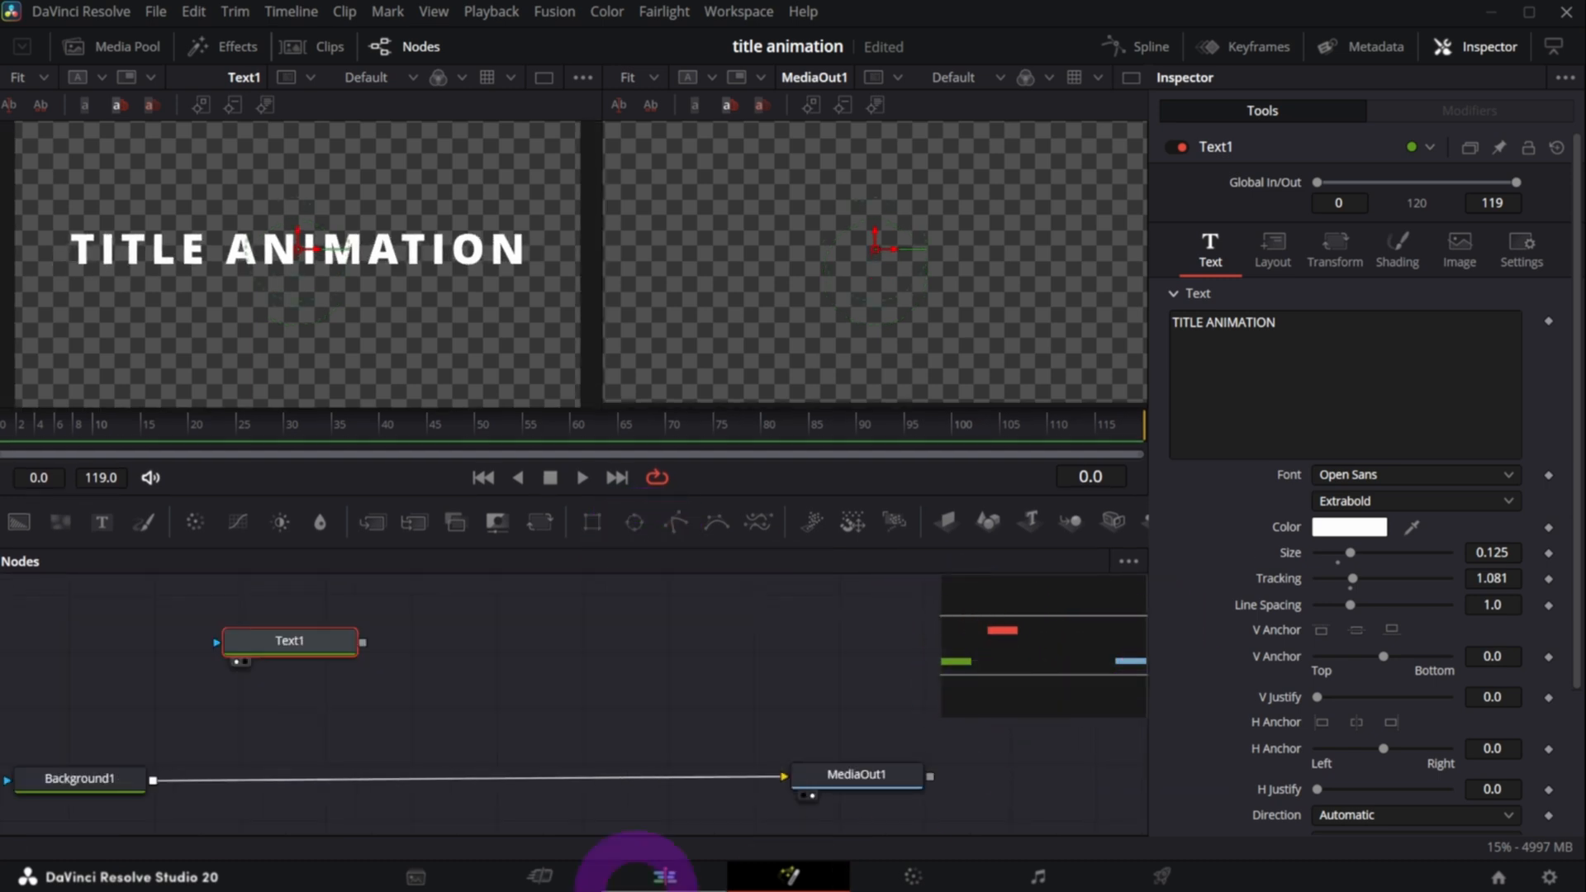
scroll(322, 665, down, 2)
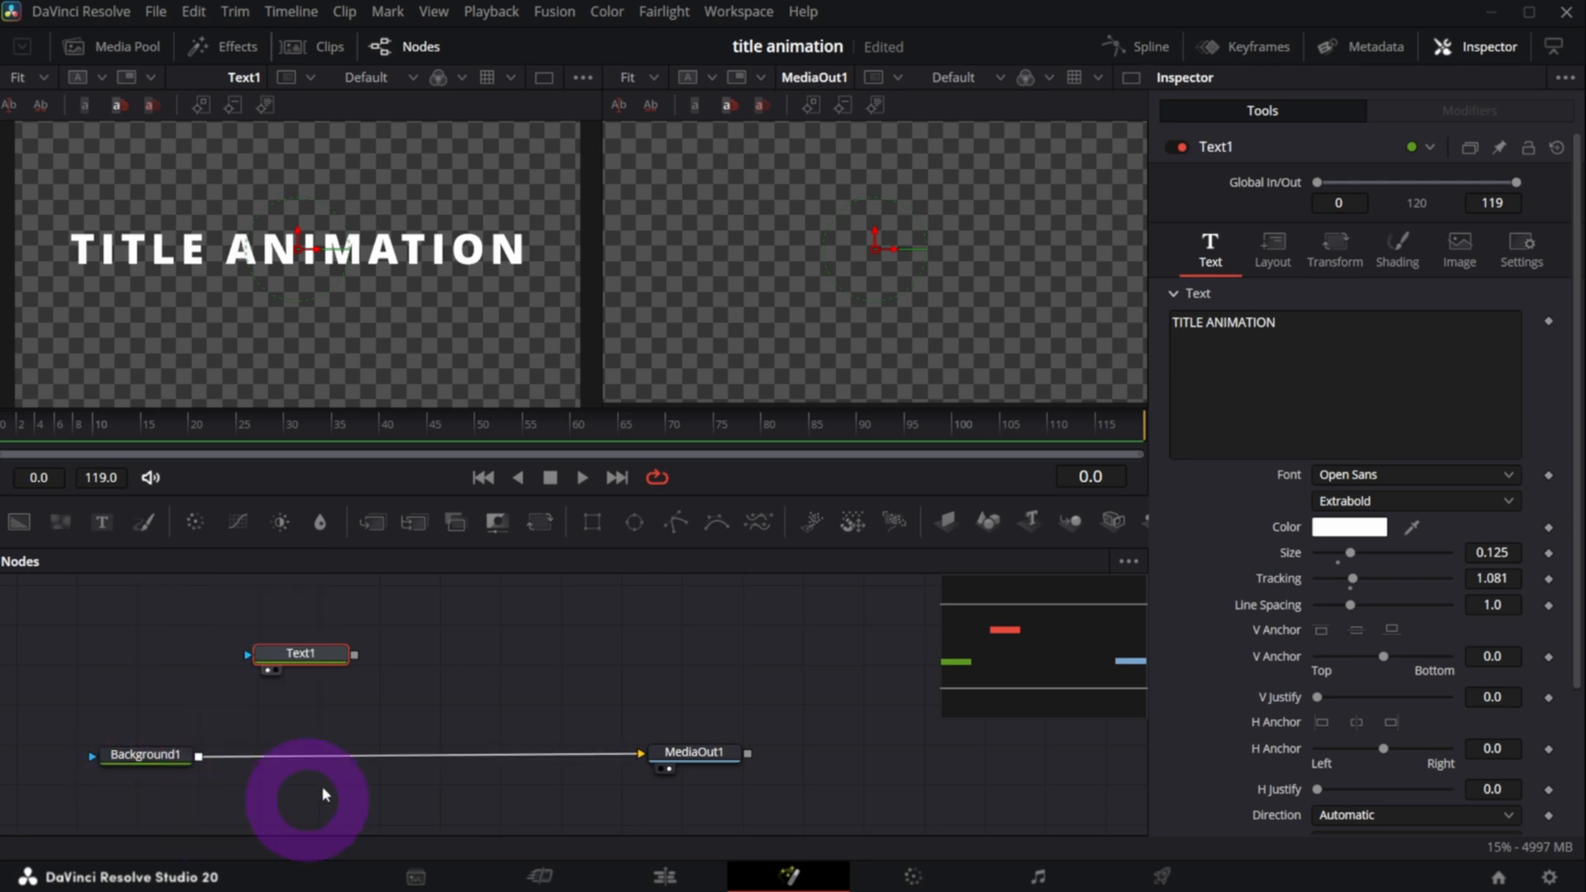
drag(357, 656, 292, 757)
- Space out Background1 and MediaOut1 along the node row, leaving room between Merge1 and MediaOut1
click(681, 760)
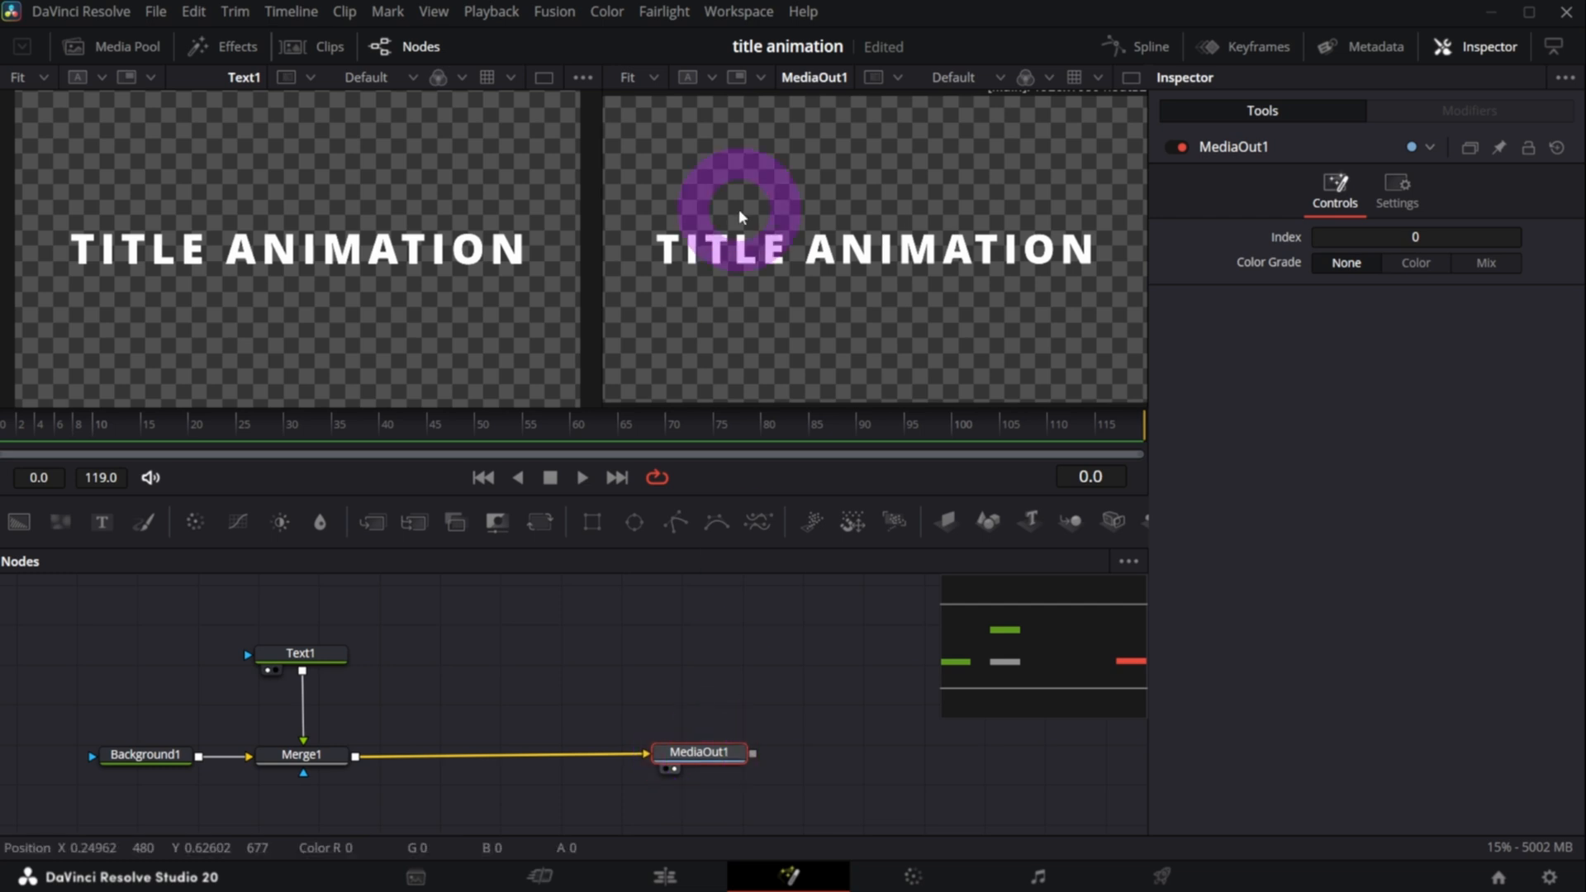
drag(115, 764, 122, 775)
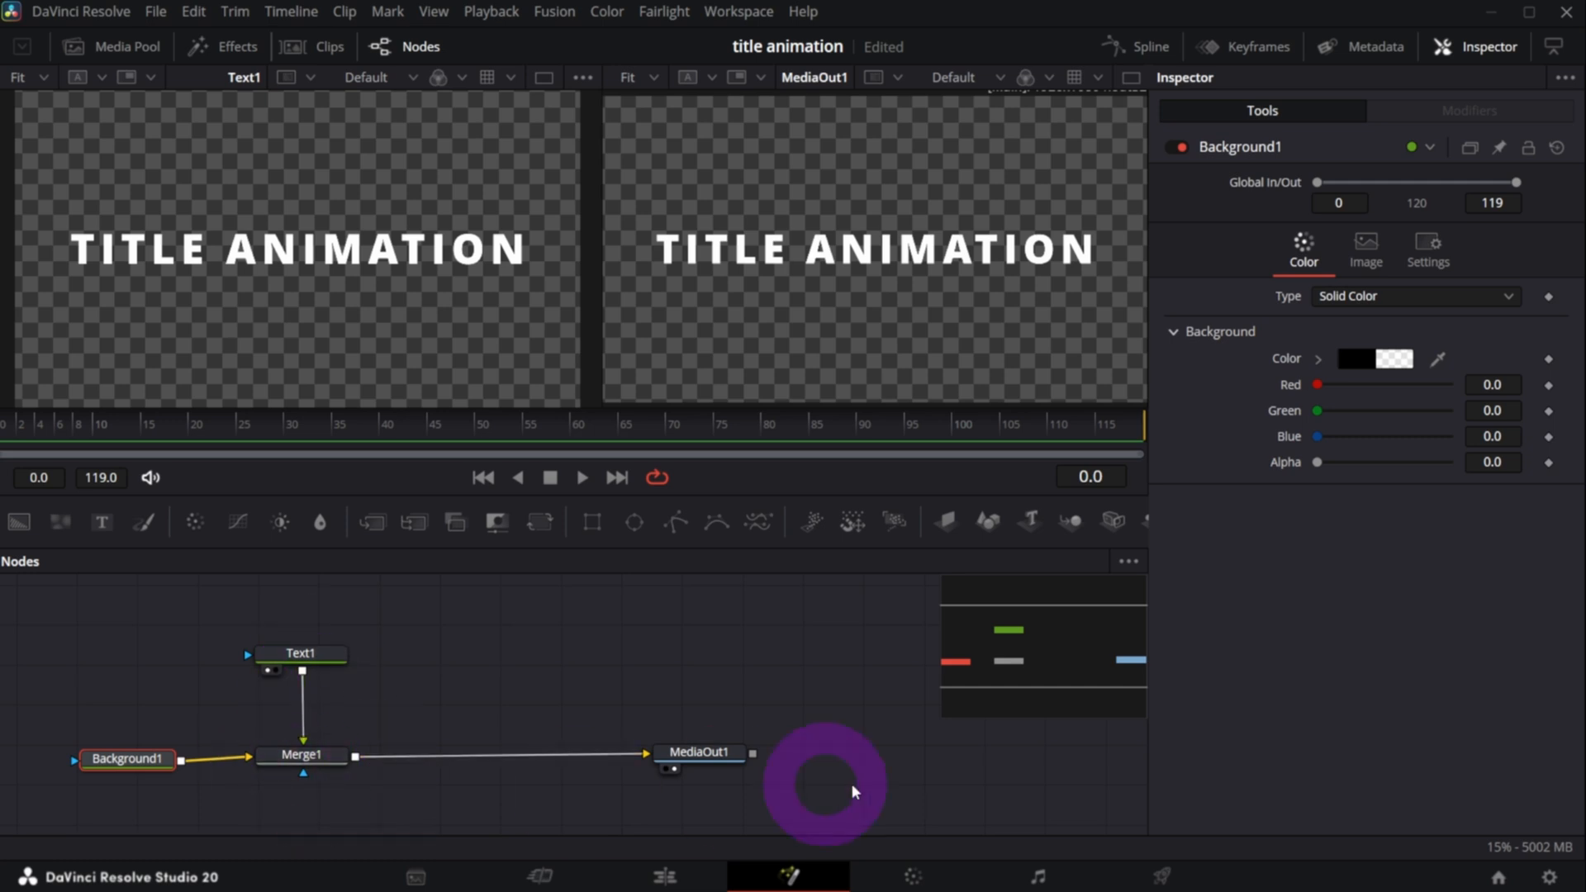
drag(692, 761, 774, 762)
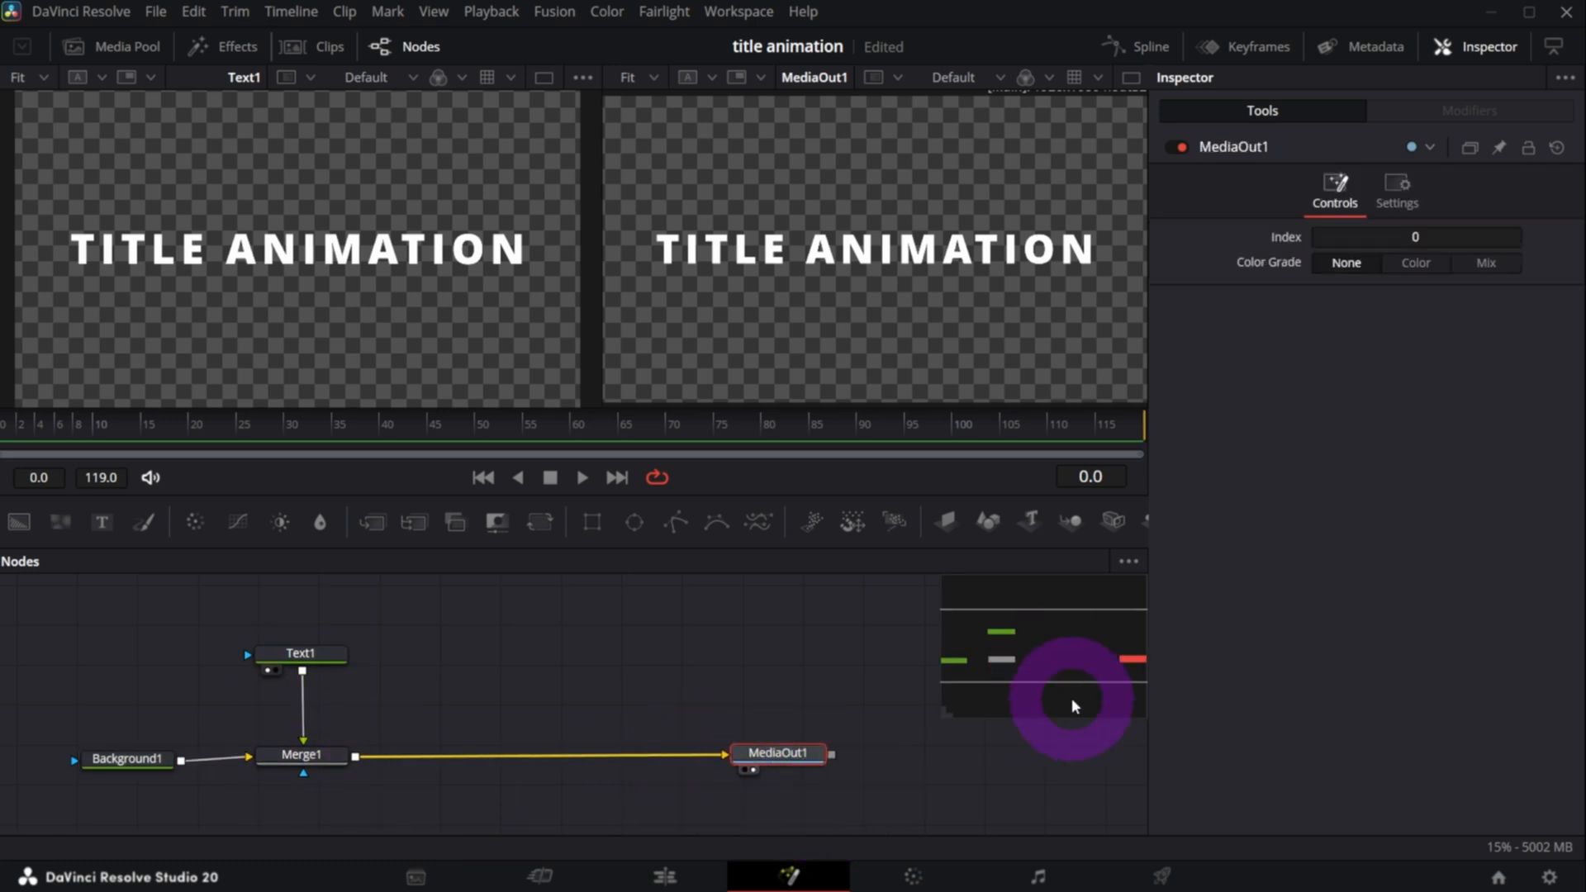
drag(1062, 666, 1052, 632)
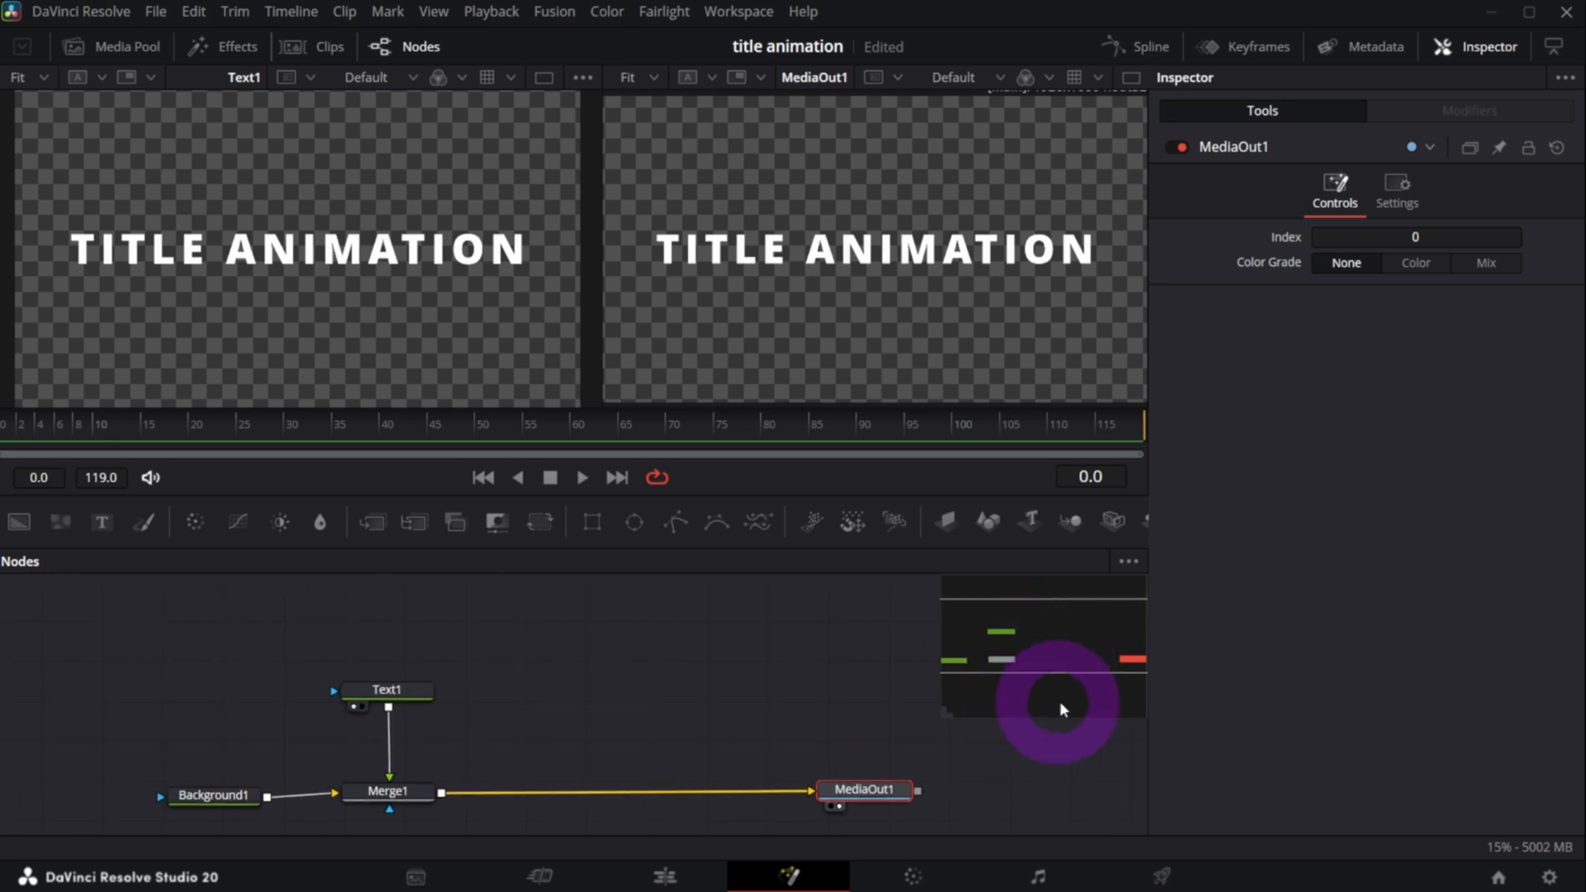
click(1058, 647)
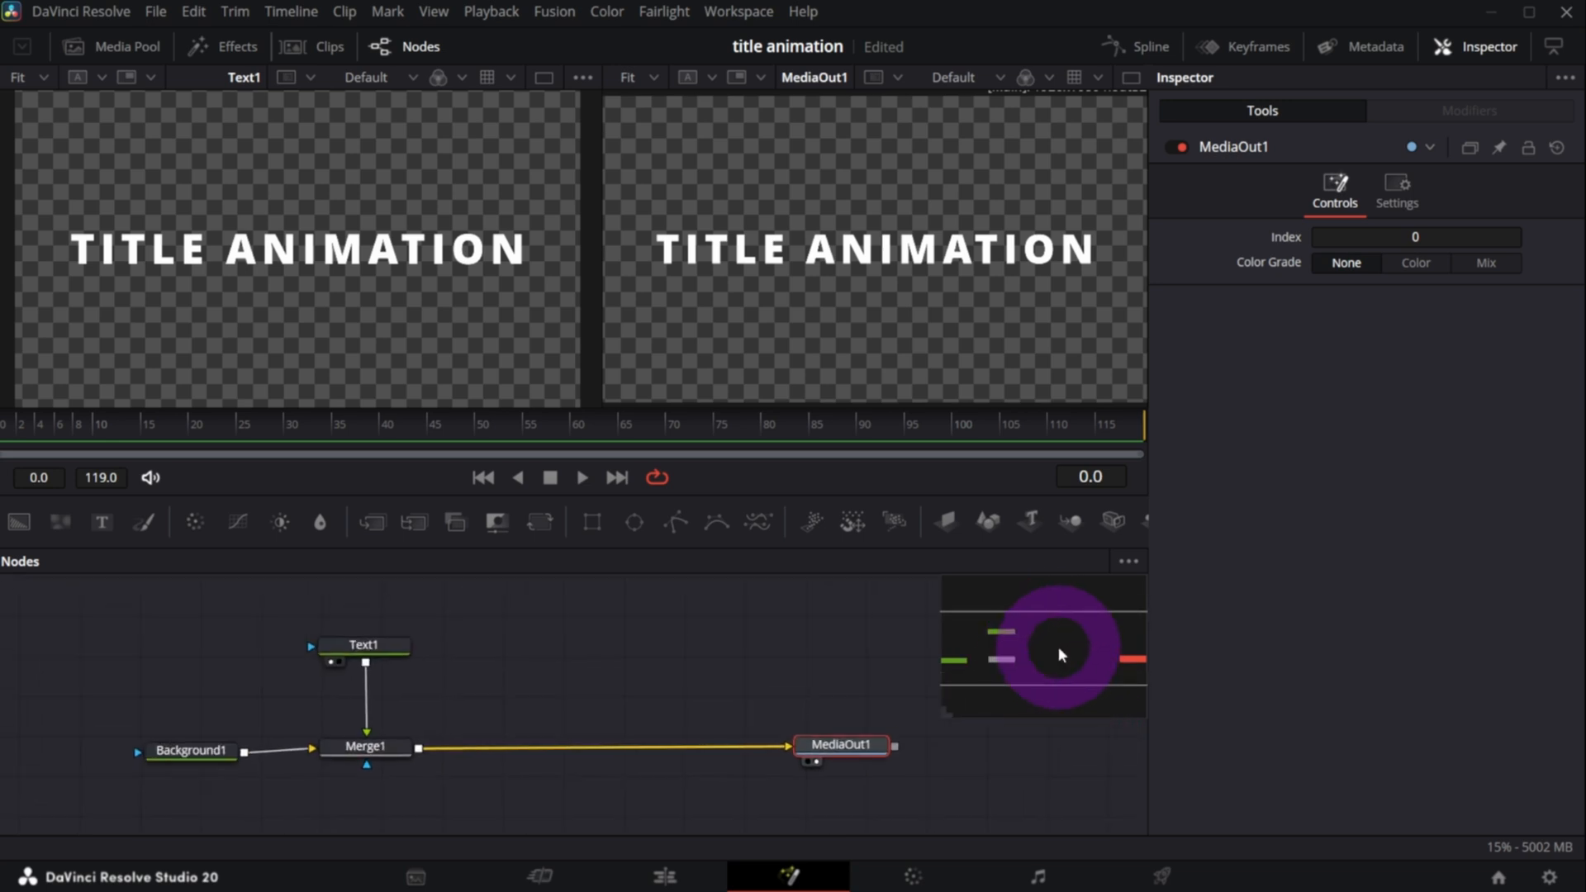
- Clear Text1 from the first viewer and shift MediaOut1 slightly farther from Merge1
click(361, 642)
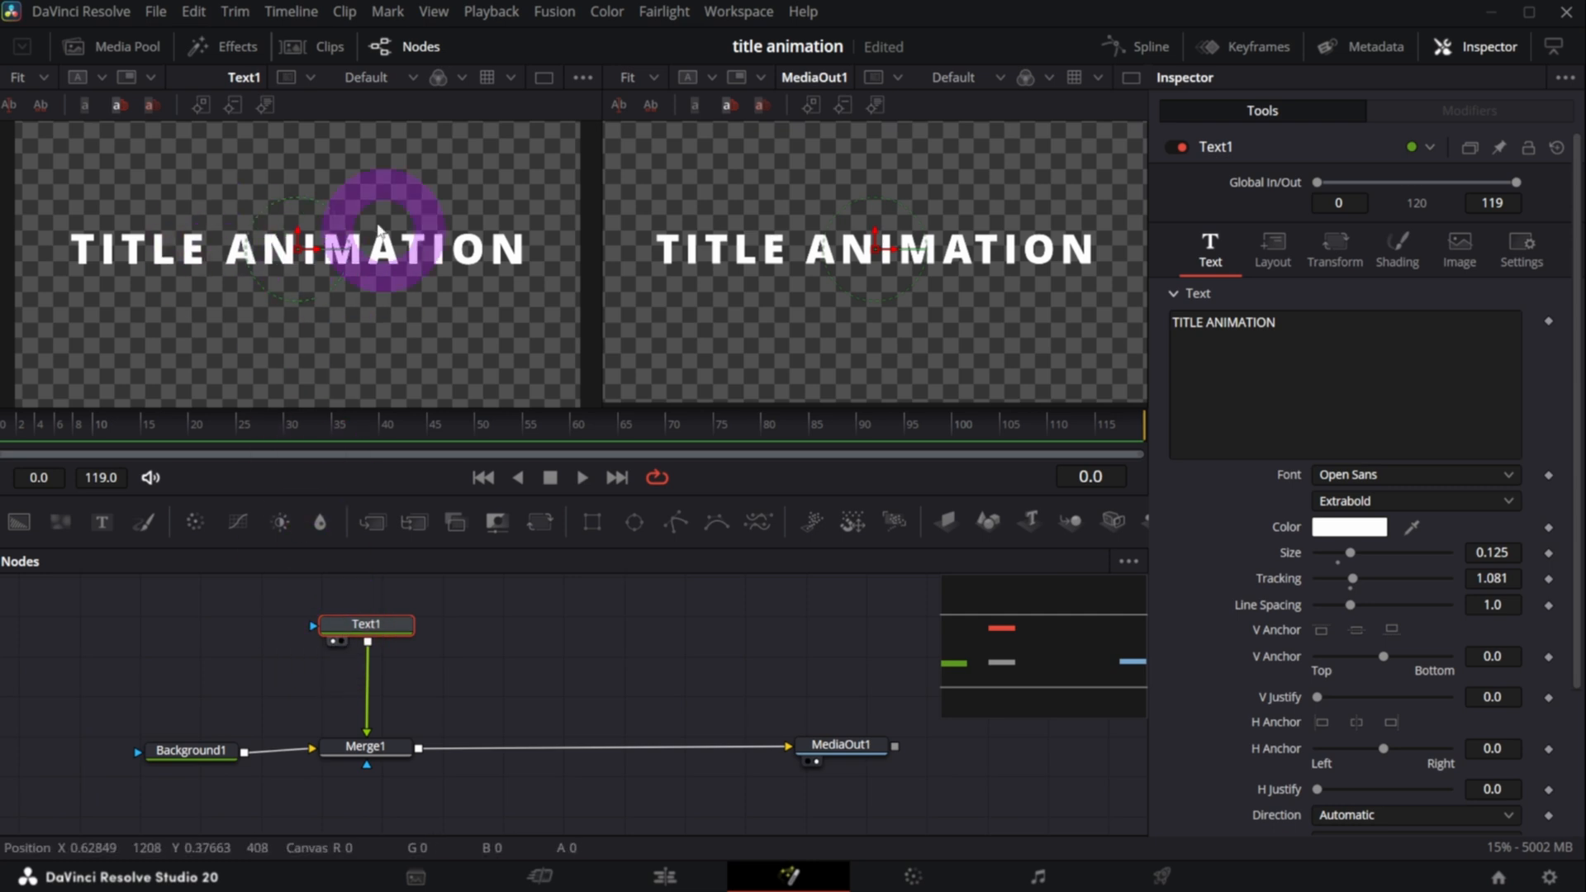
click(334, 642)
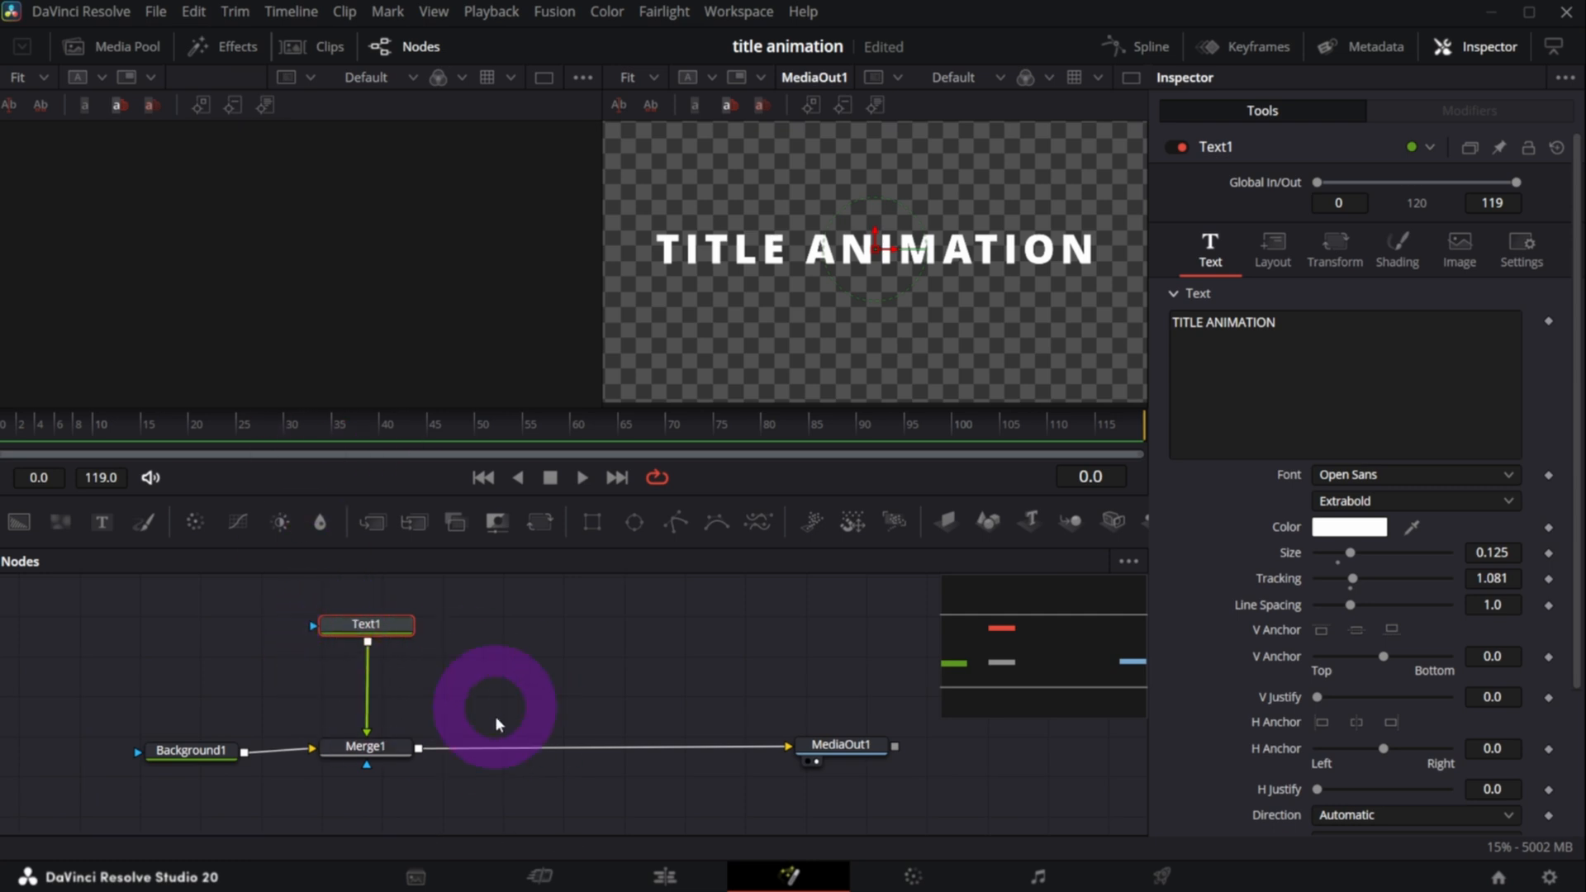
drag(849, 750, 867, 749)
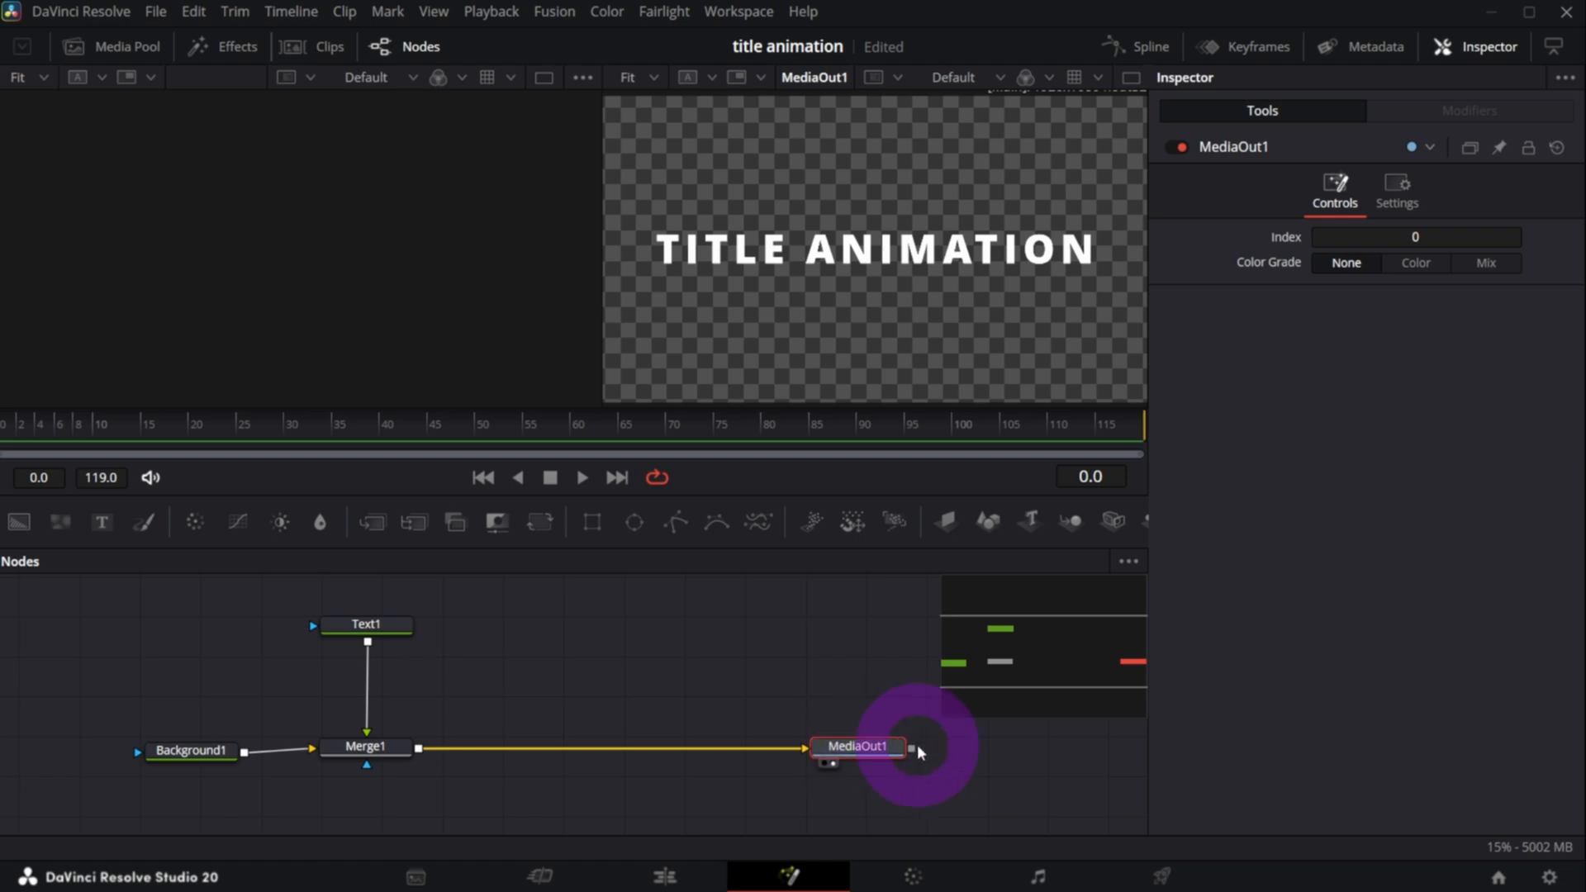
- Copy the Text1 node and paste it as a linked instance in an empty area of the node graph
click(355, 626)
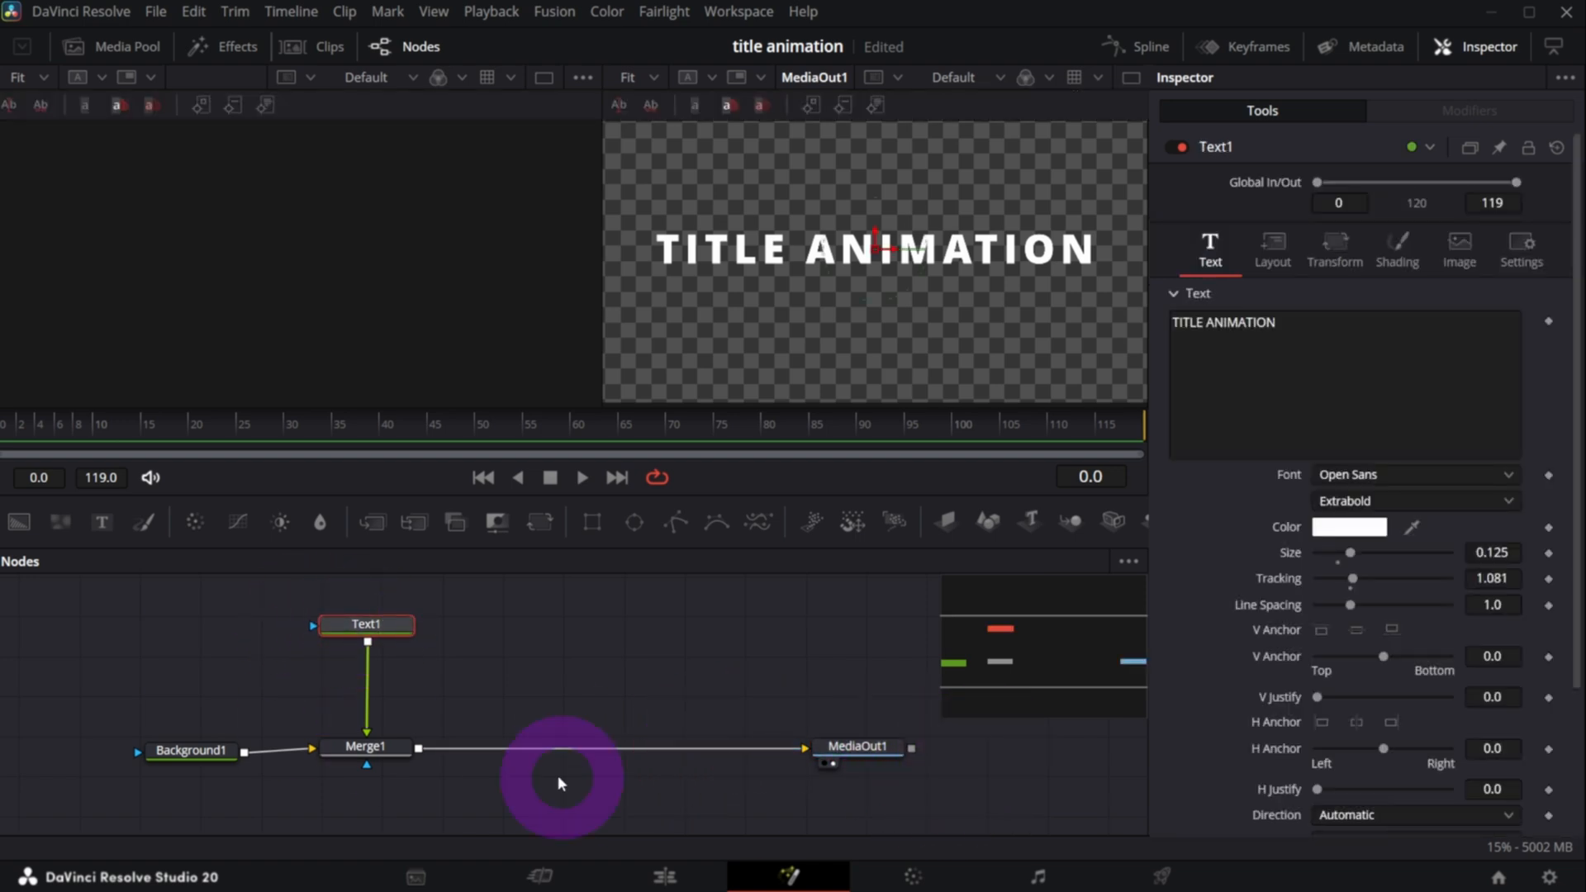
drag(396, 626, 393, 626)
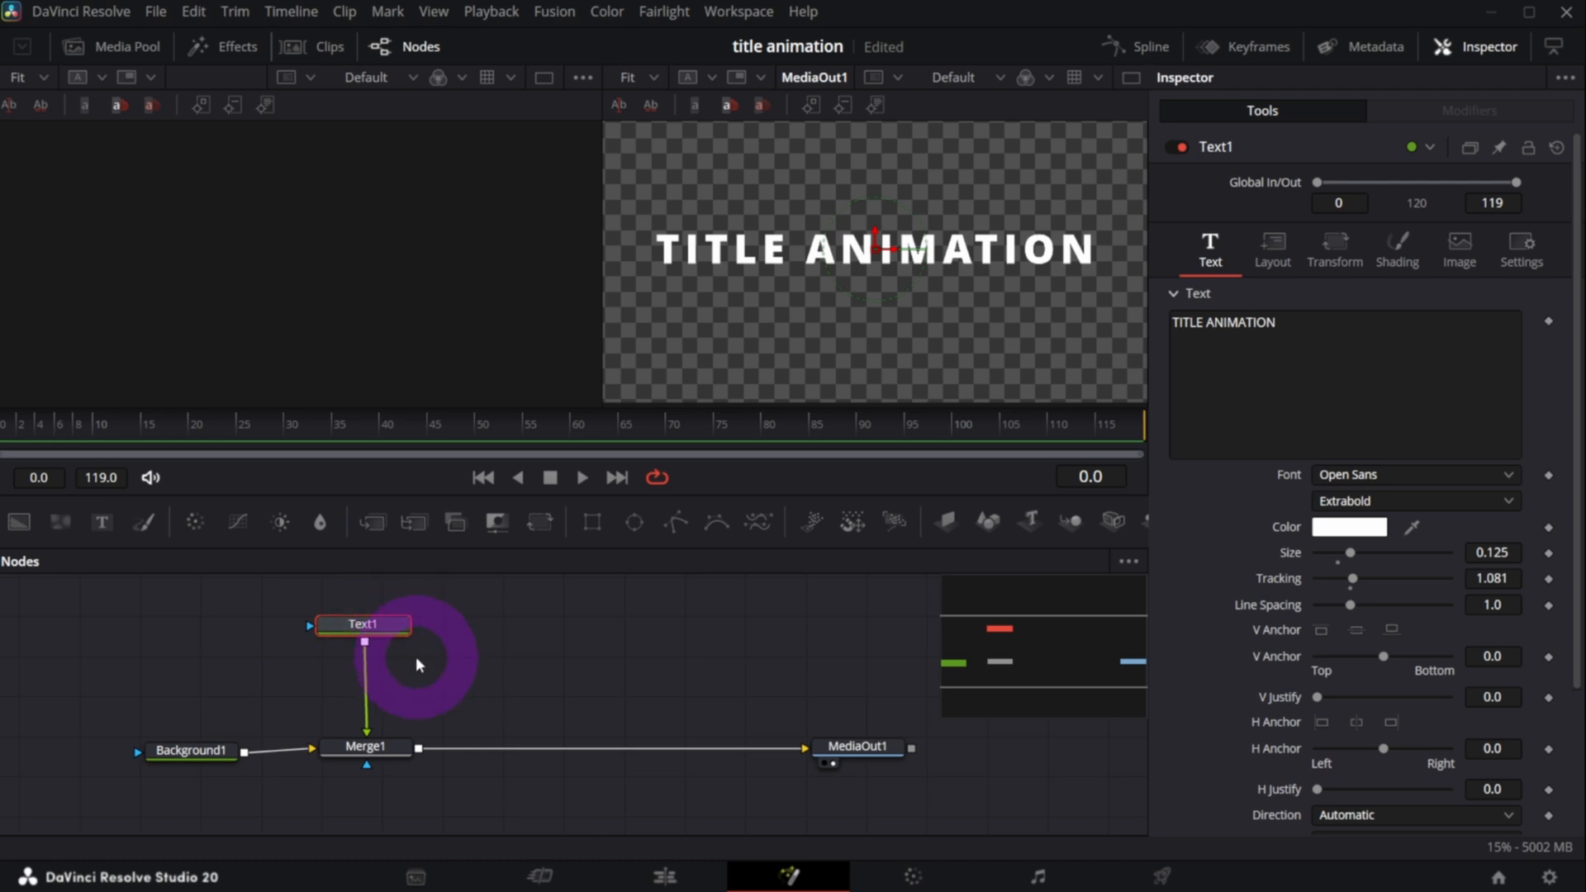
mouse_move(386, 630)
key(ctrl)
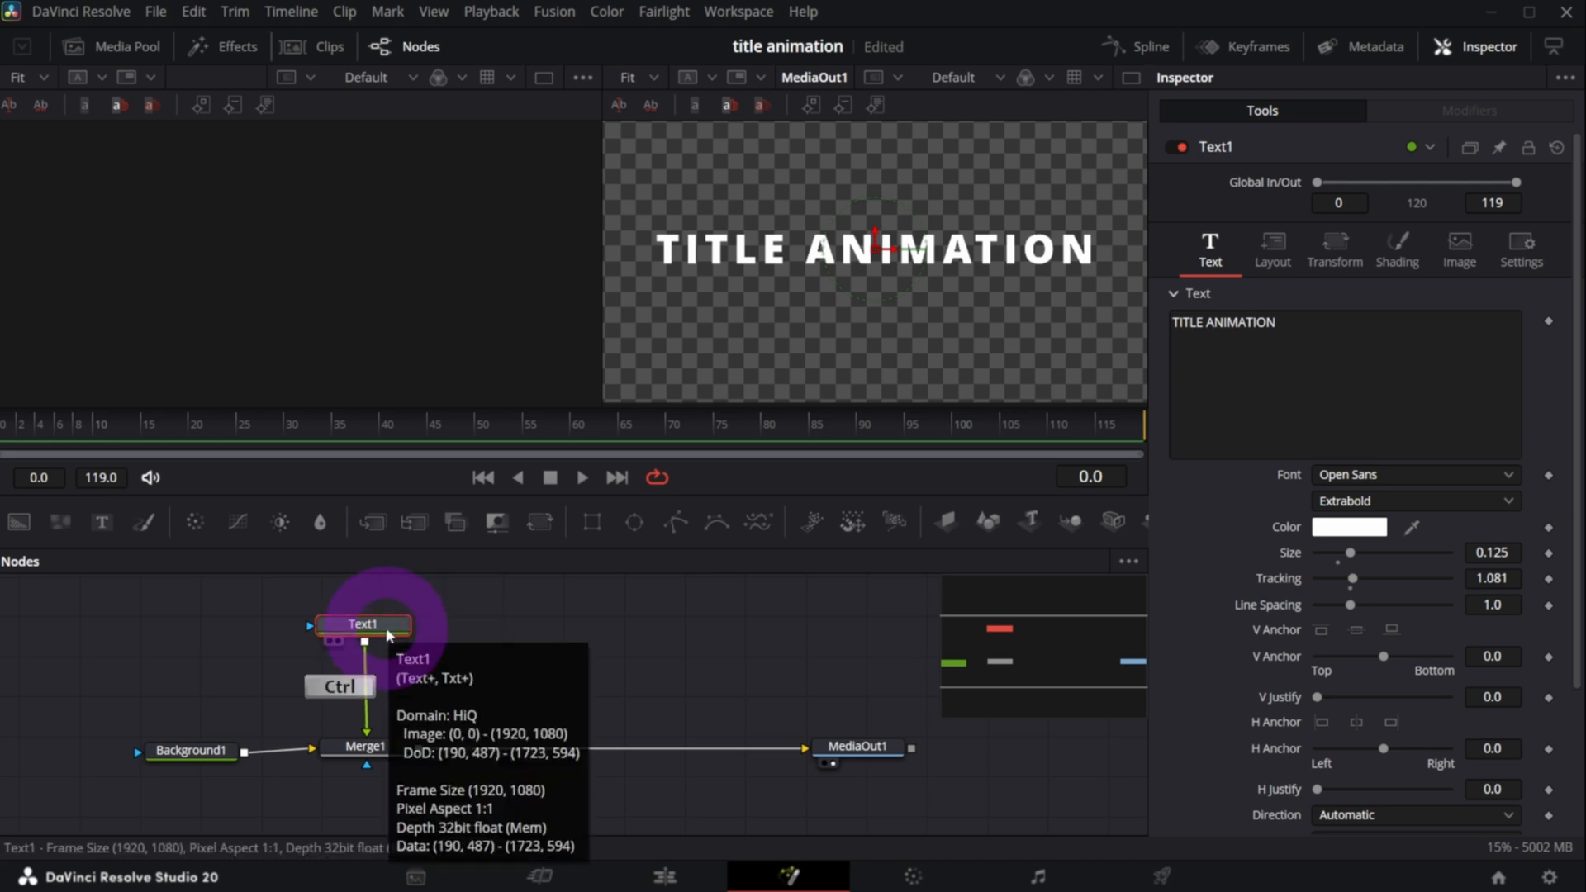
key(ctrl+c)
click(522, 649)
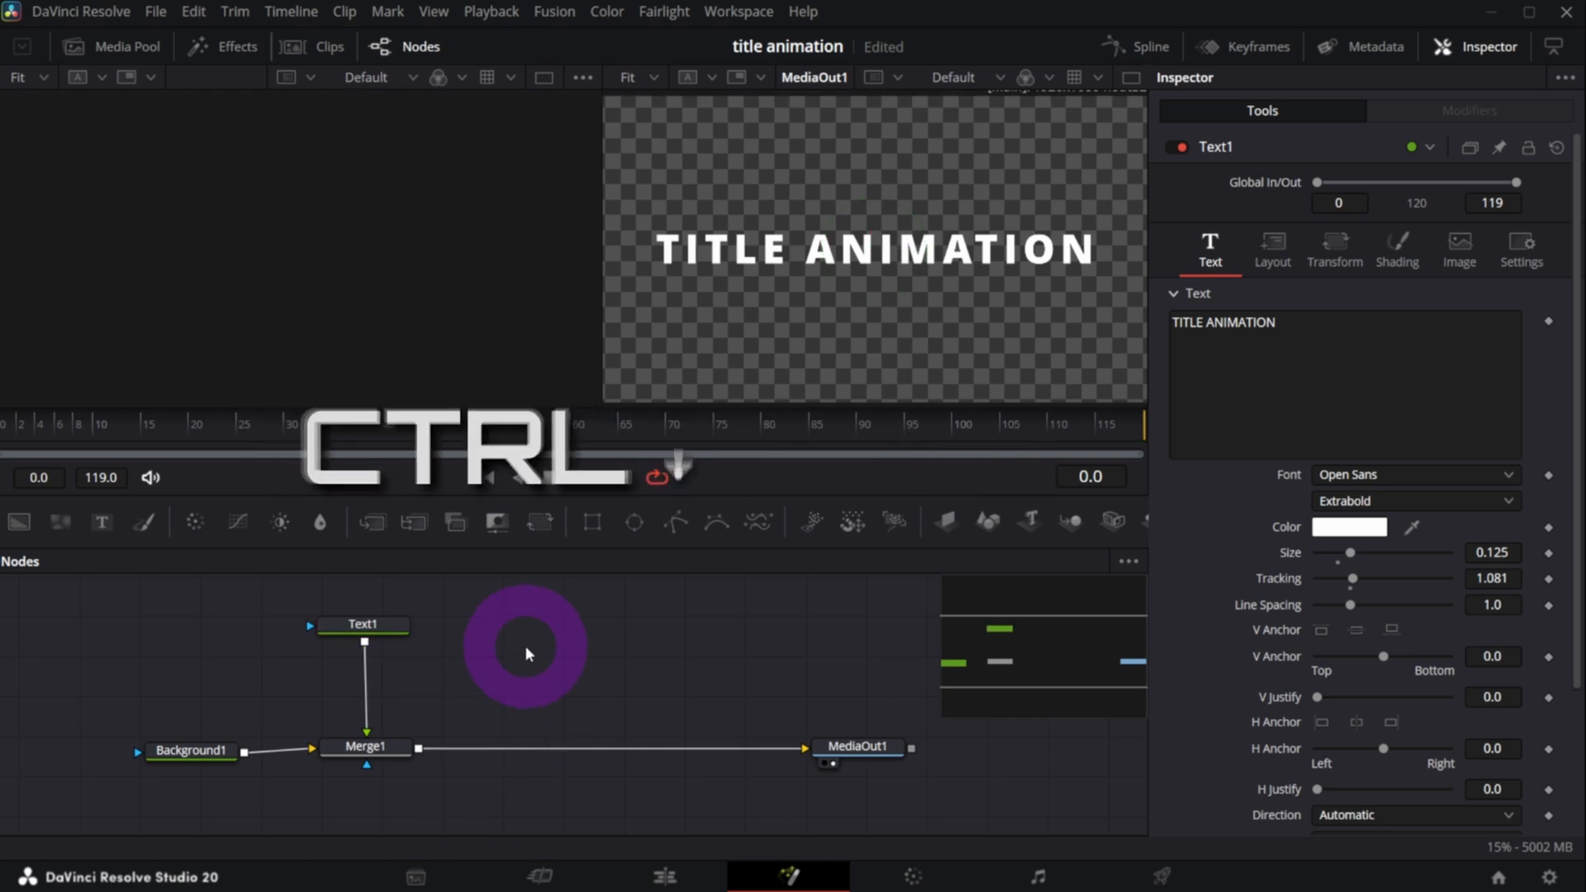
key(ctrl+shift+v)
- Line up Instance_Text1 beside Text1 above the merge row and display it in the first viewer
drag(526, 649, 556, 672)
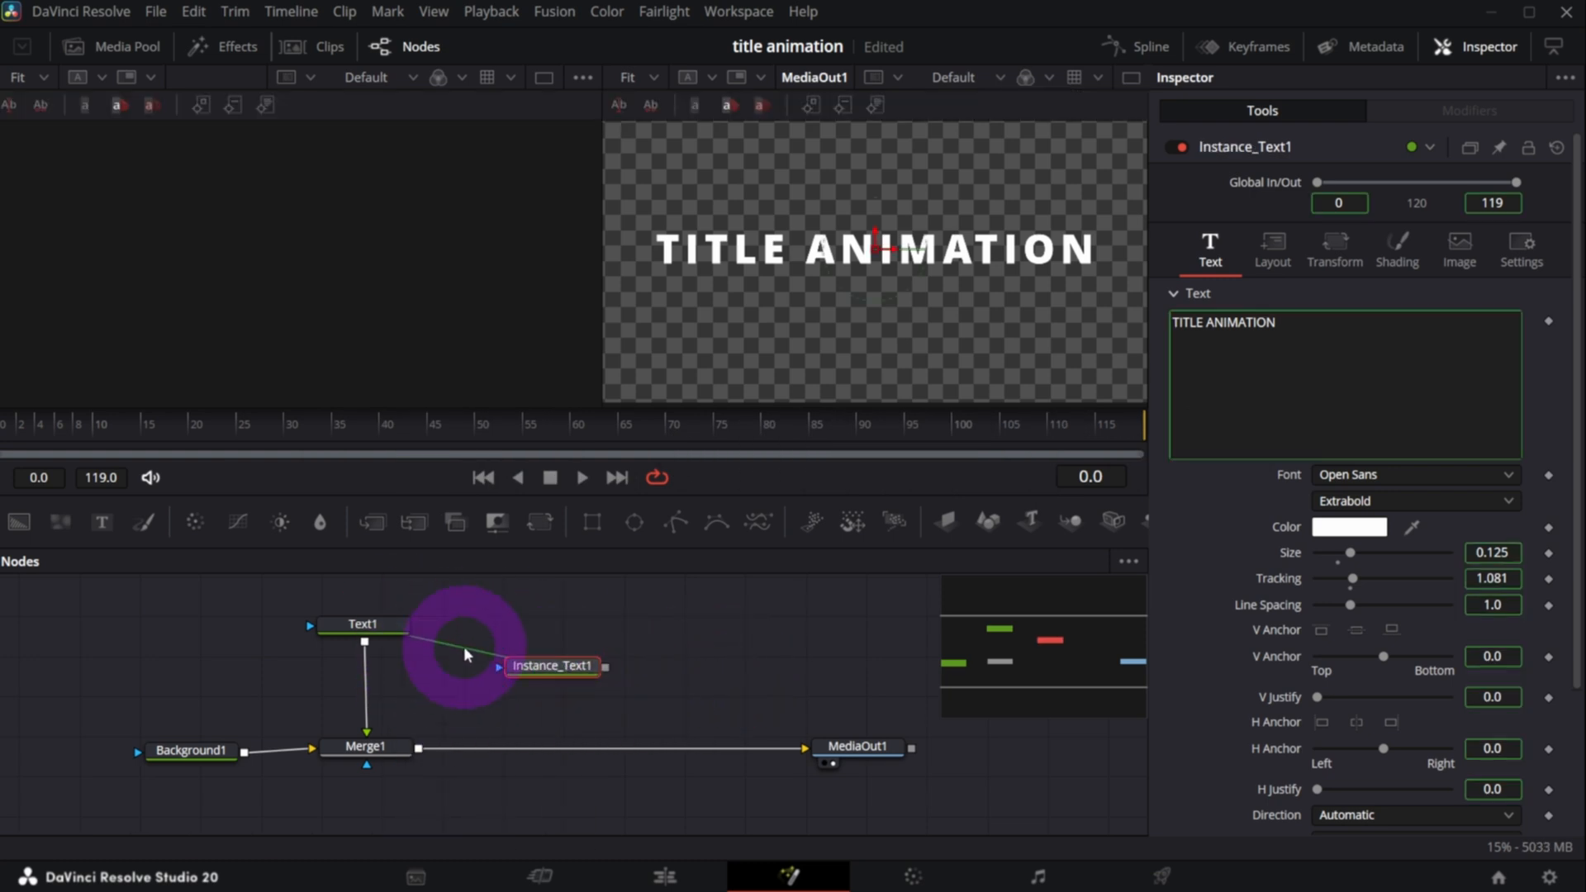
drag(552, 676, 568, 625)
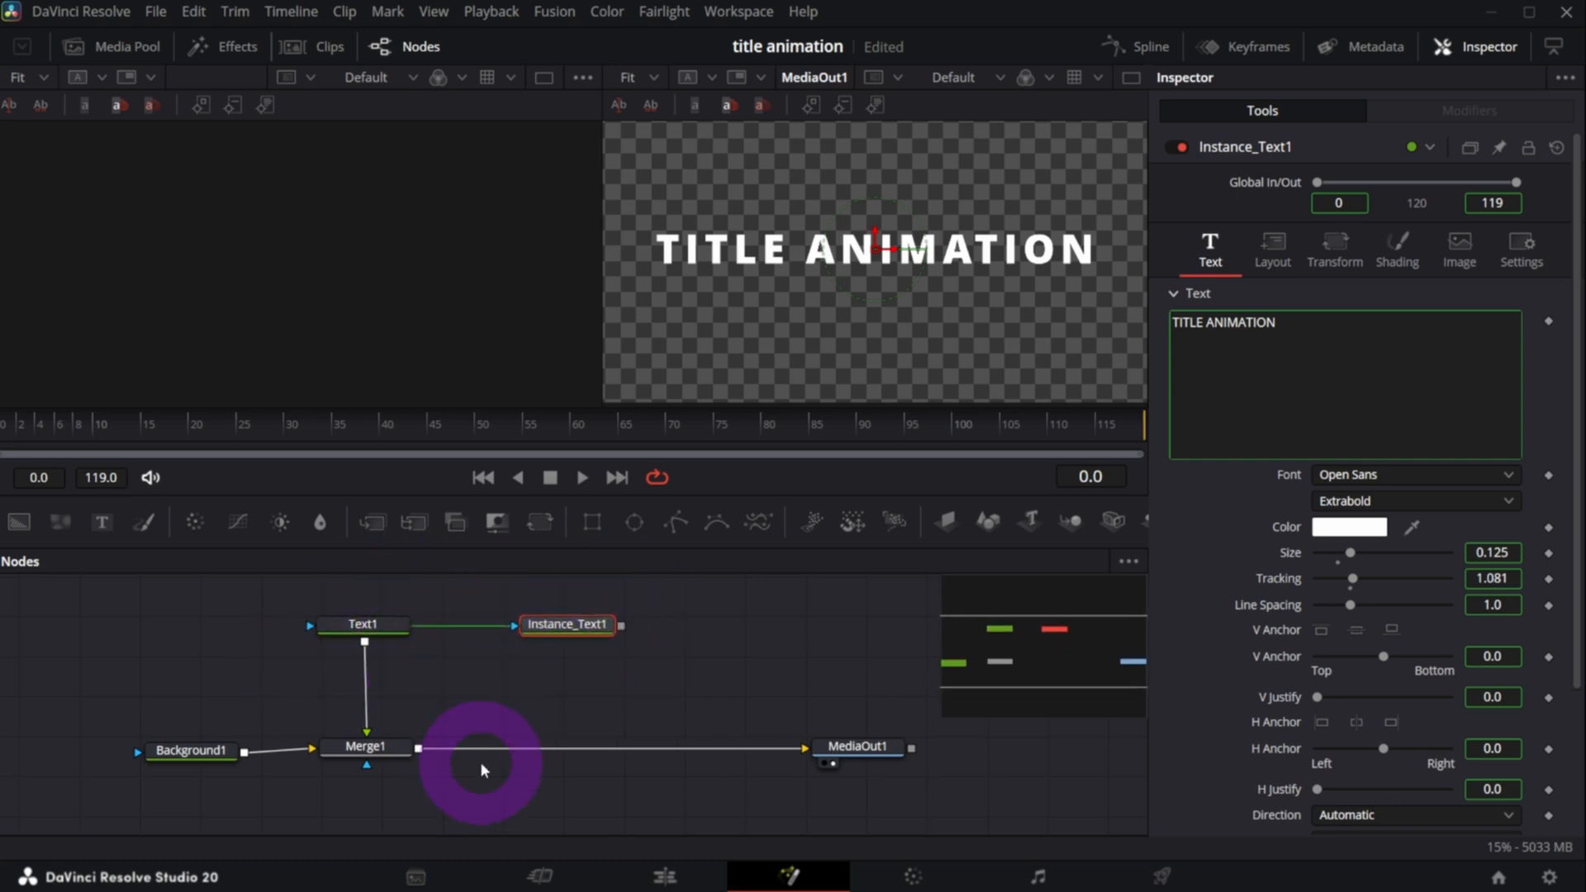
key(1)
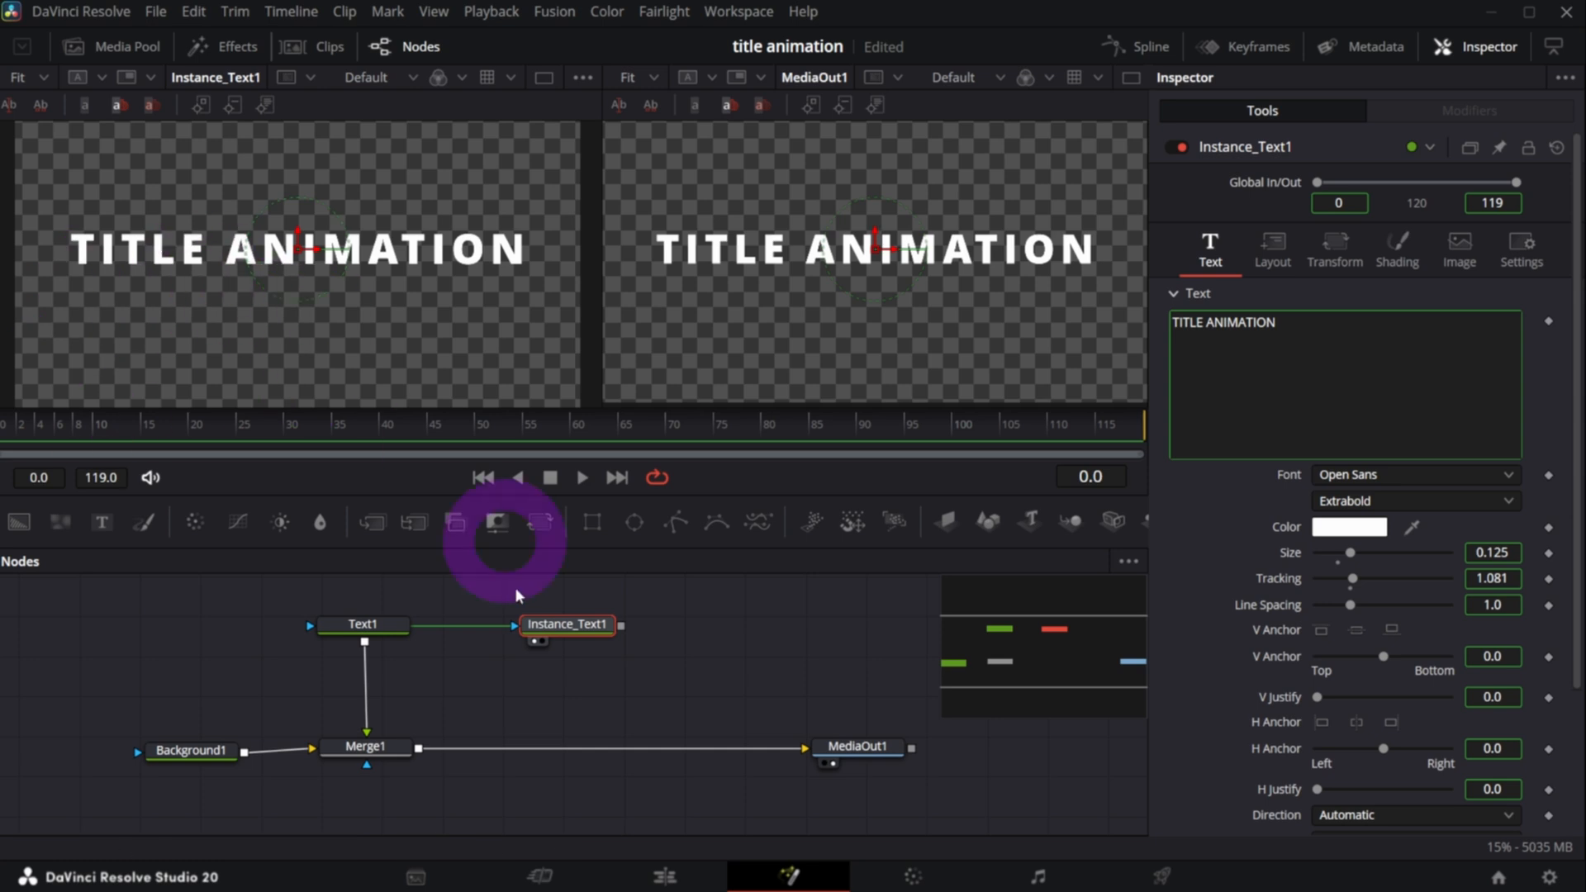
- Append "000" to the title in Instance_Text1 to test its link with Text1
click(368, 634)
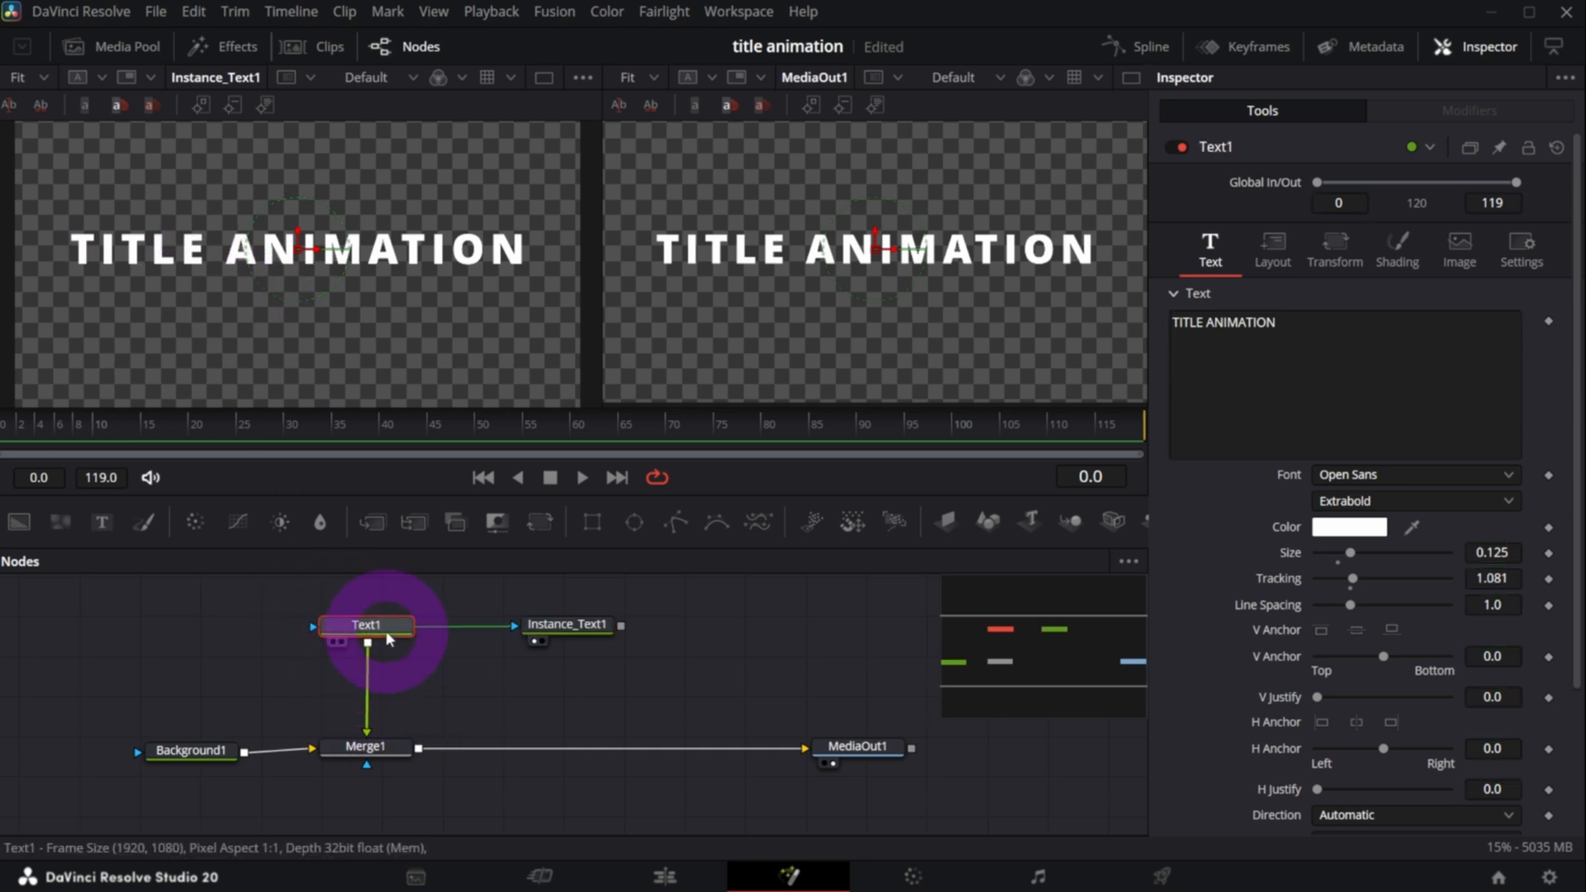
click(567, 624)
click(1270, 424)
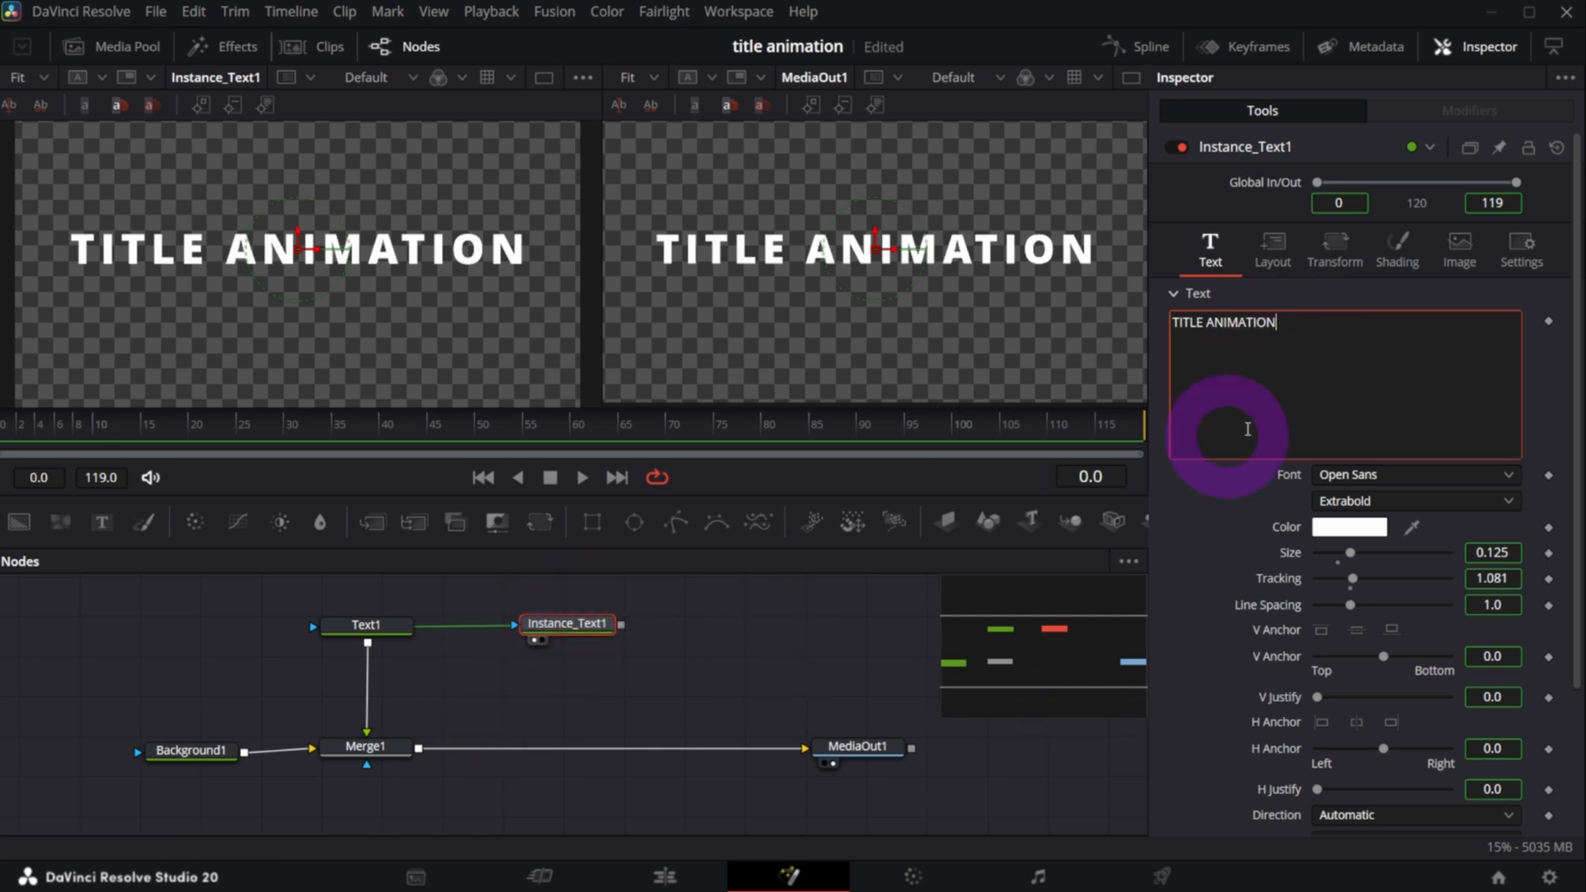
text(000)
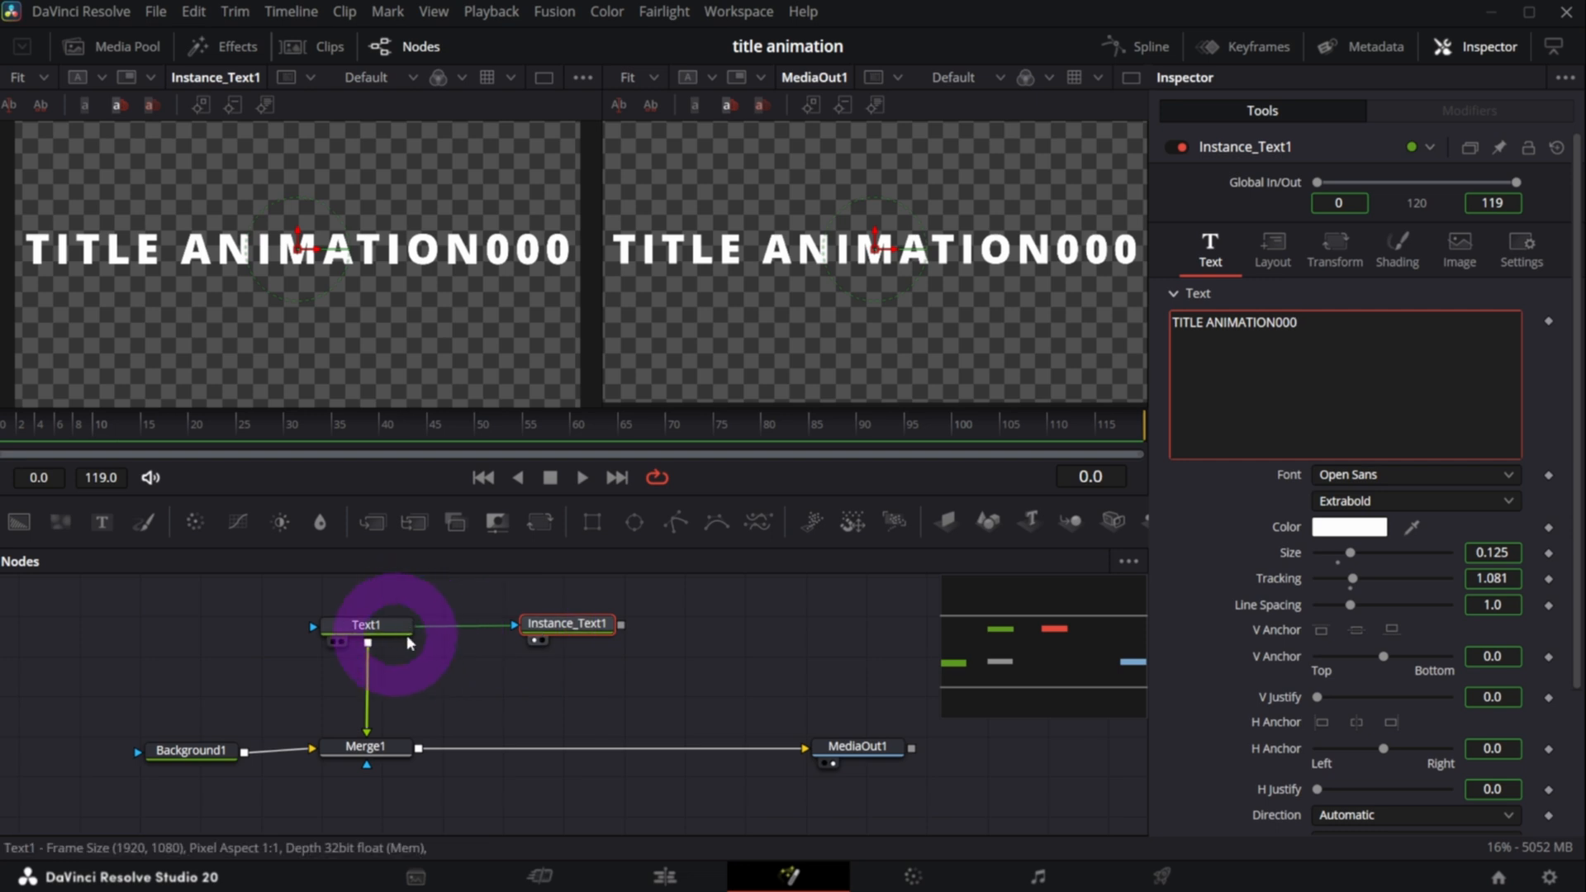
- Remove the trailing "000" from the title in the original Text1 node
drag(362, 624, 368, 622)
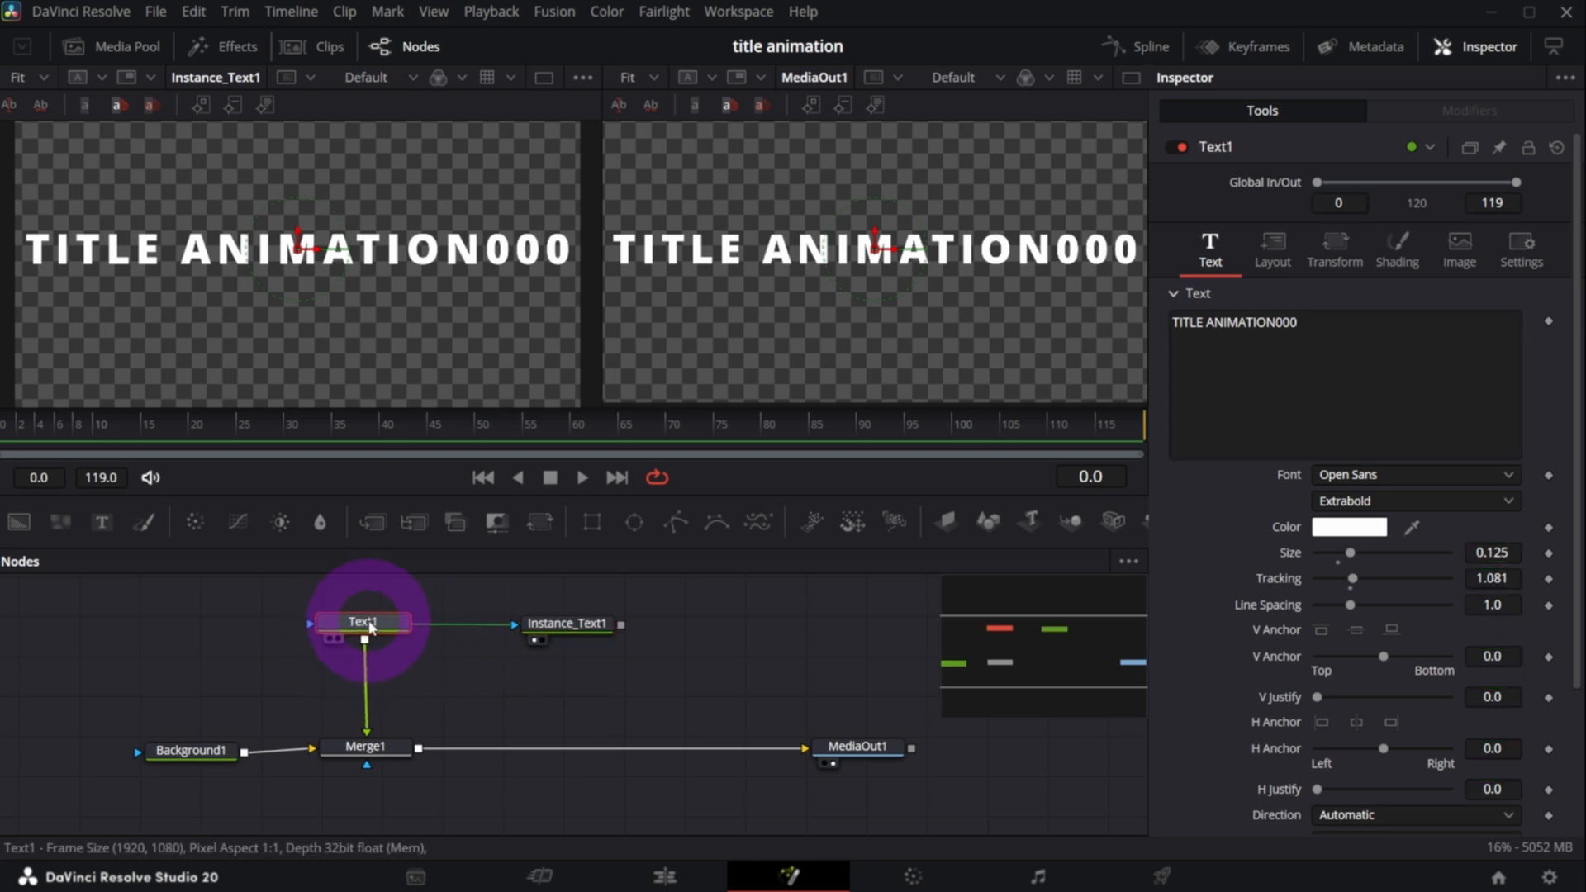
click(1316, 336)
key(BackSpace)
key(BackSpace)
key(BackSpace)
- Merge Instance_Text1 over Merge1 by connecting its output to the Merge1 output
click(562, 628)
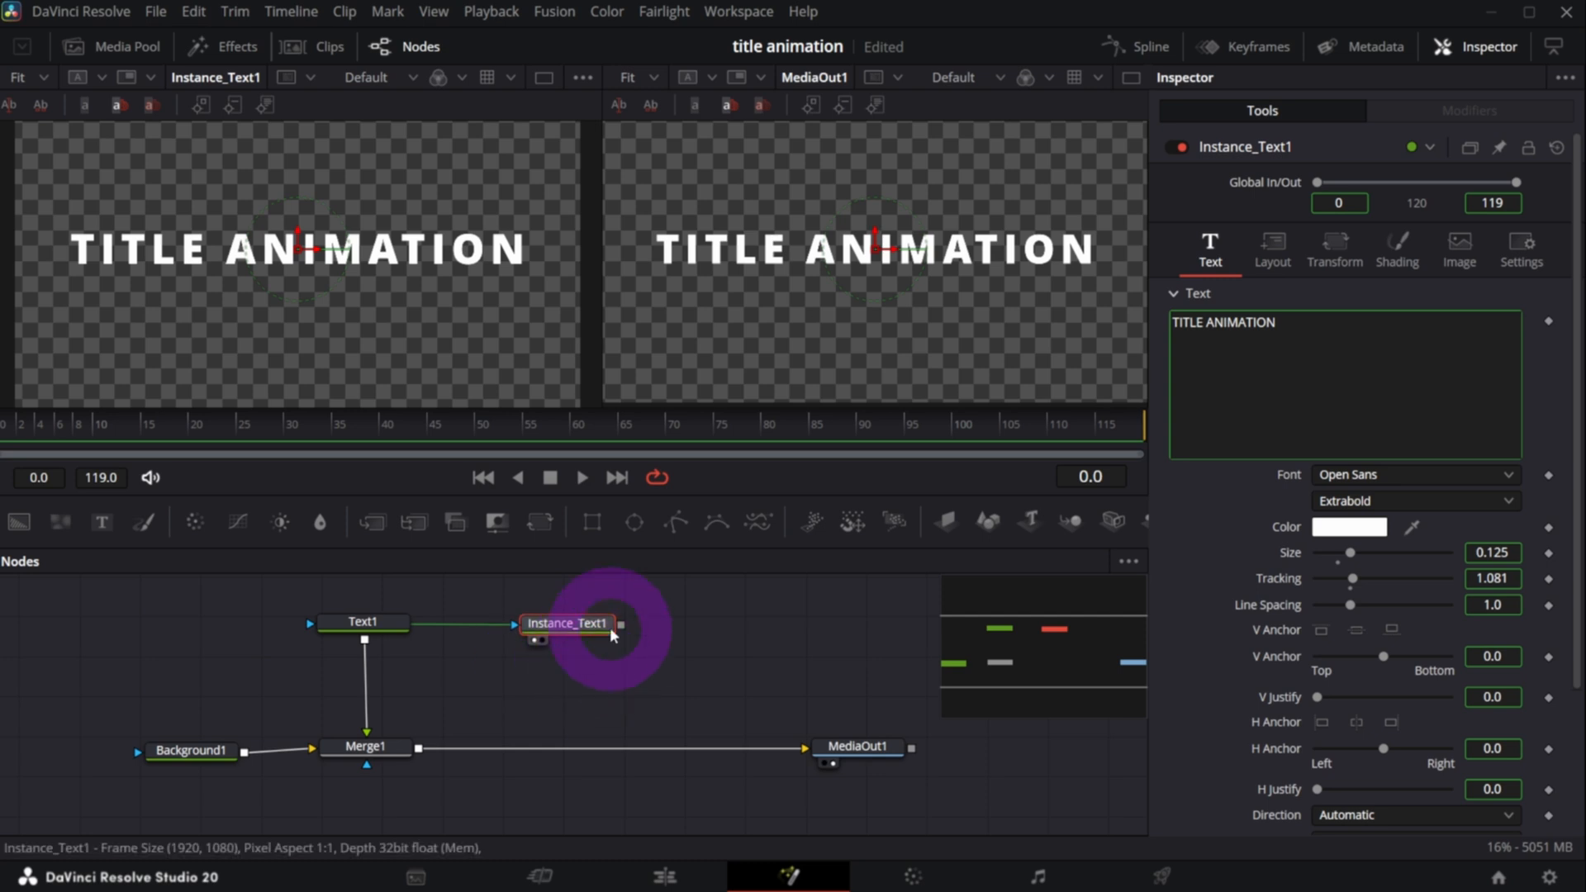
drag(621, 624, 418, 750)
click(863, 748)
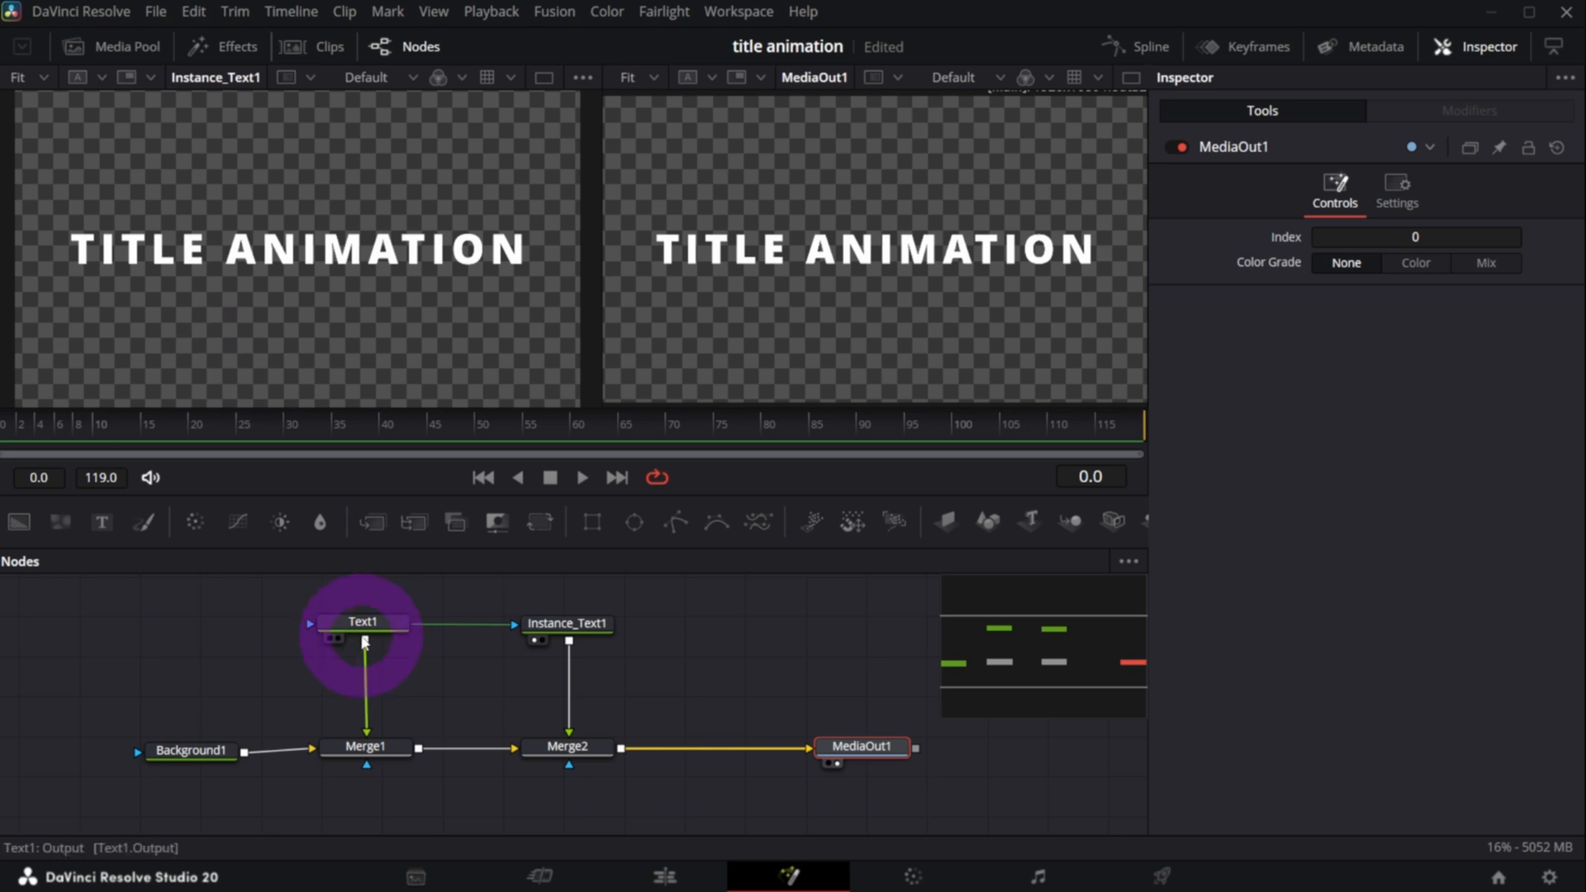
- Align Text1 and Instance_Text1 directly above their merge nodes, with both merges level in the row
drag(366, 626, 366, 638)
drag(541, 624, 545, 632)
click(544, 635)
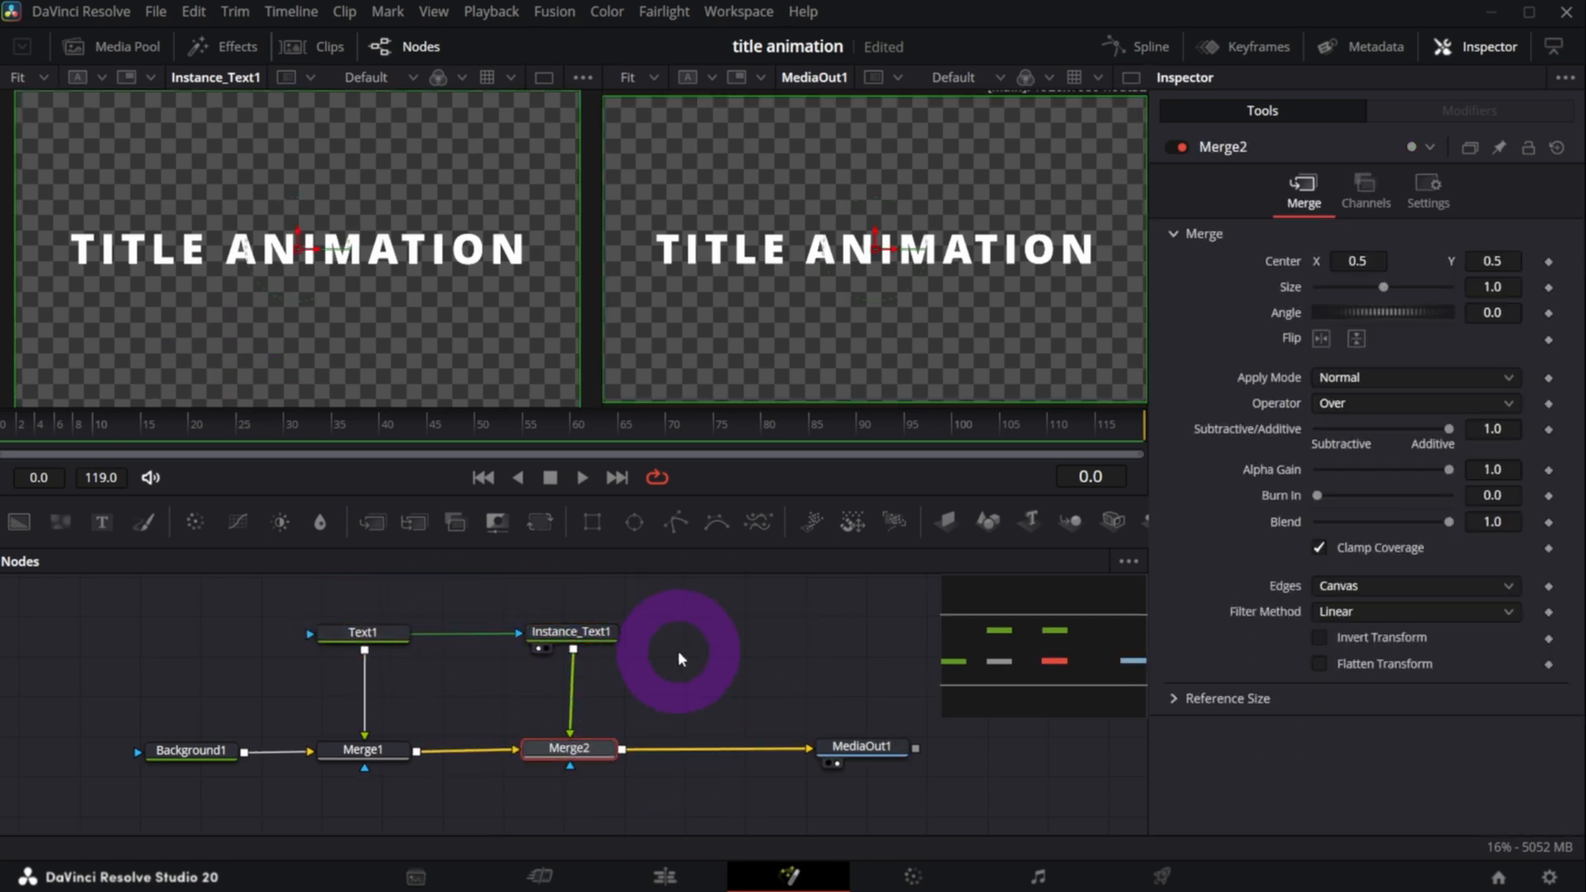
click(593, 636)
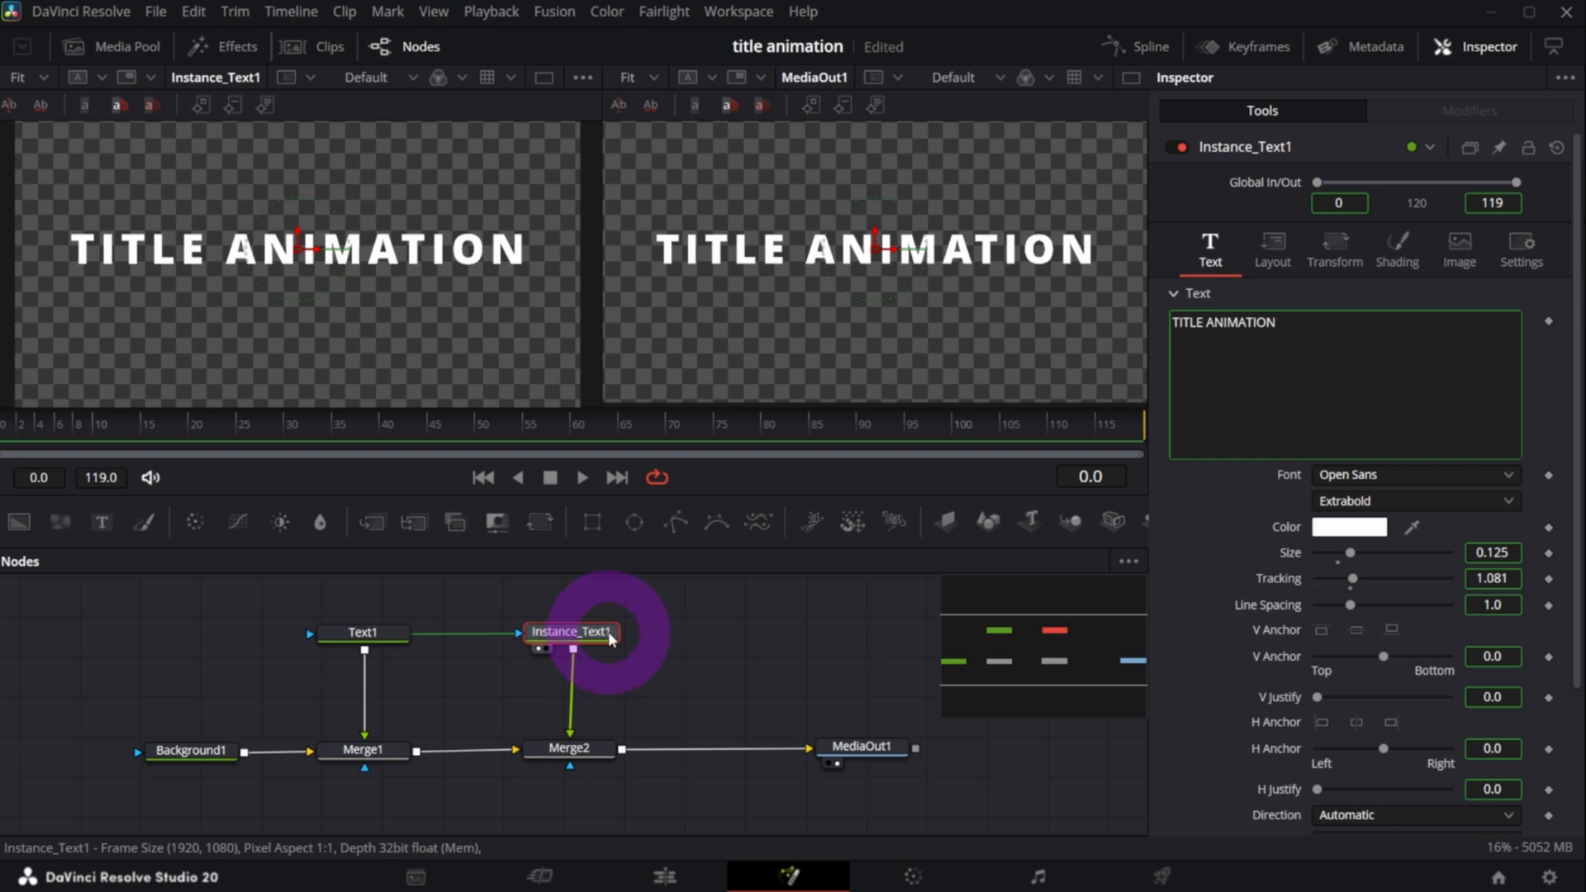
click(813, 810)
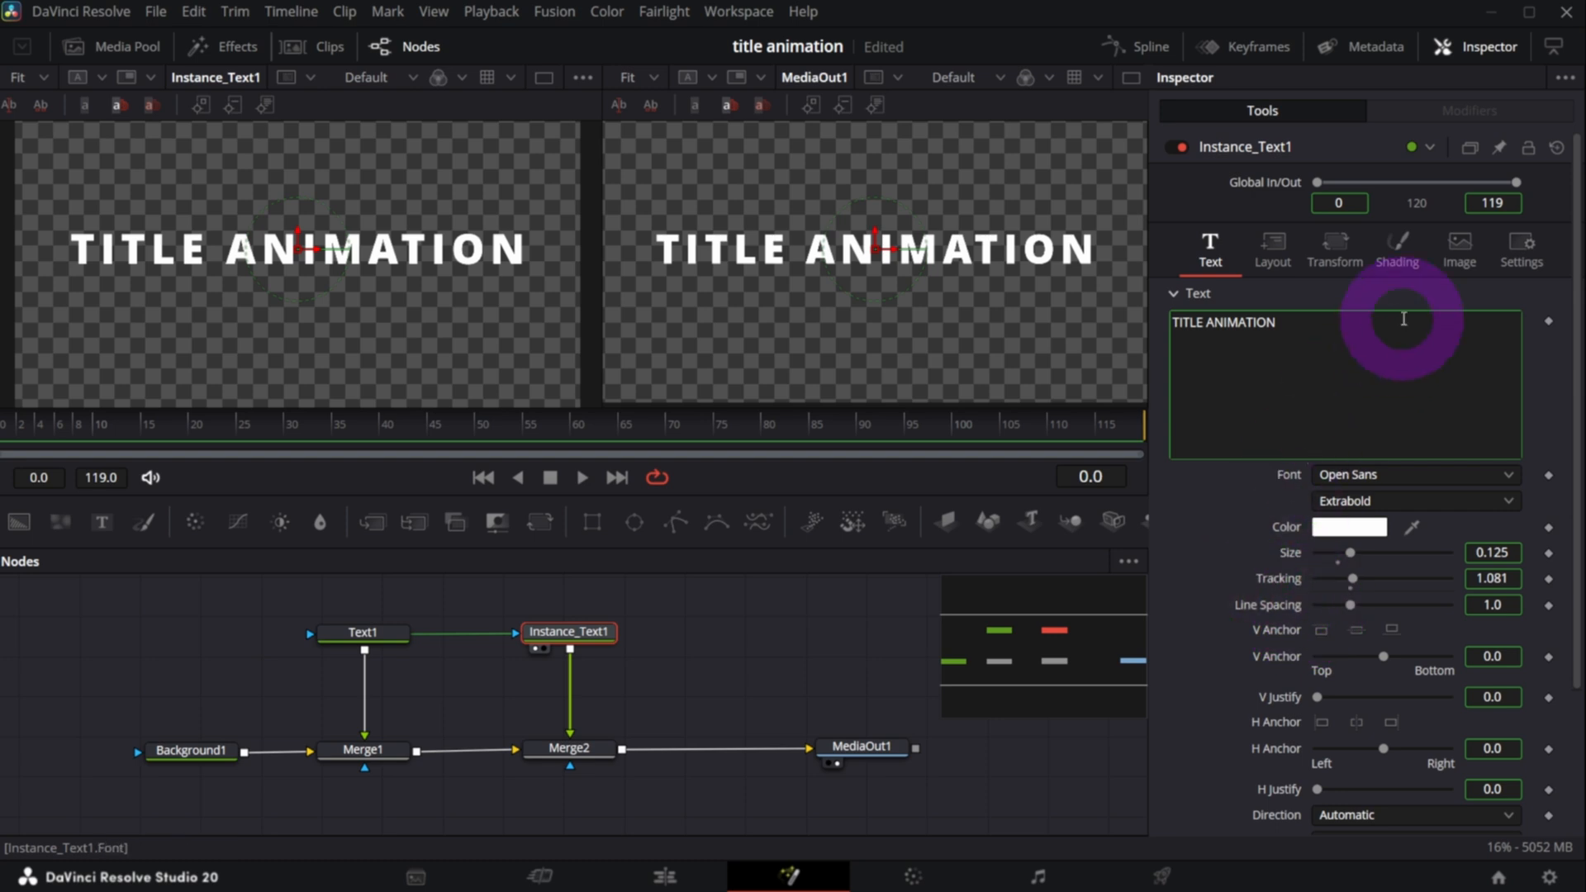
- Deinstance the Enabled setting of shading element 1 in Instance_Text1 and disable its White Solid Fill
click(1400, 249)
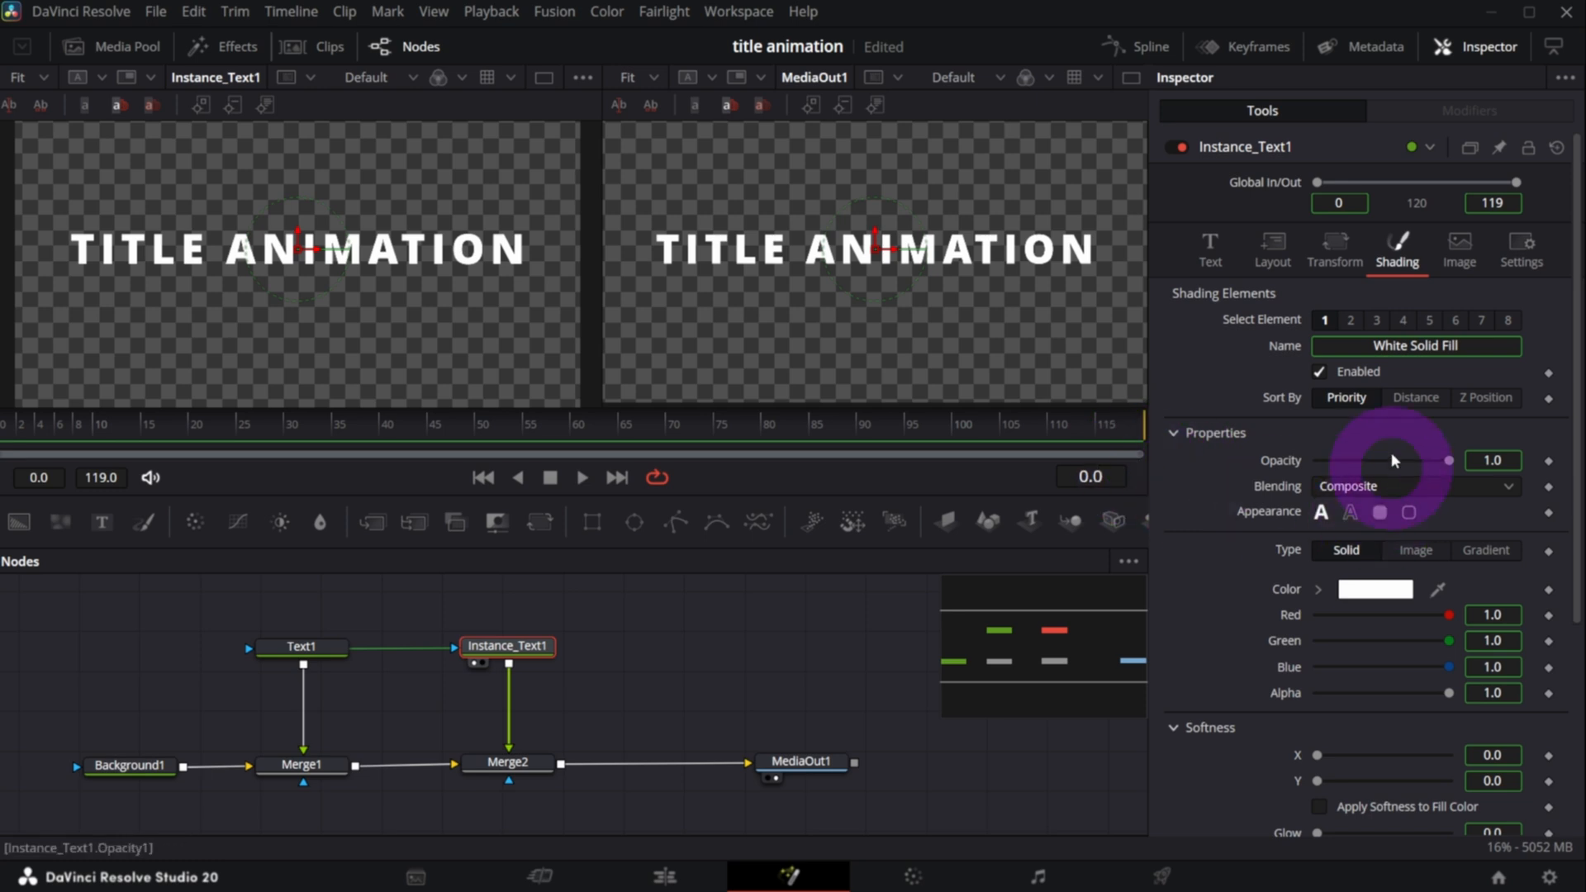
right_click(1355, 374)
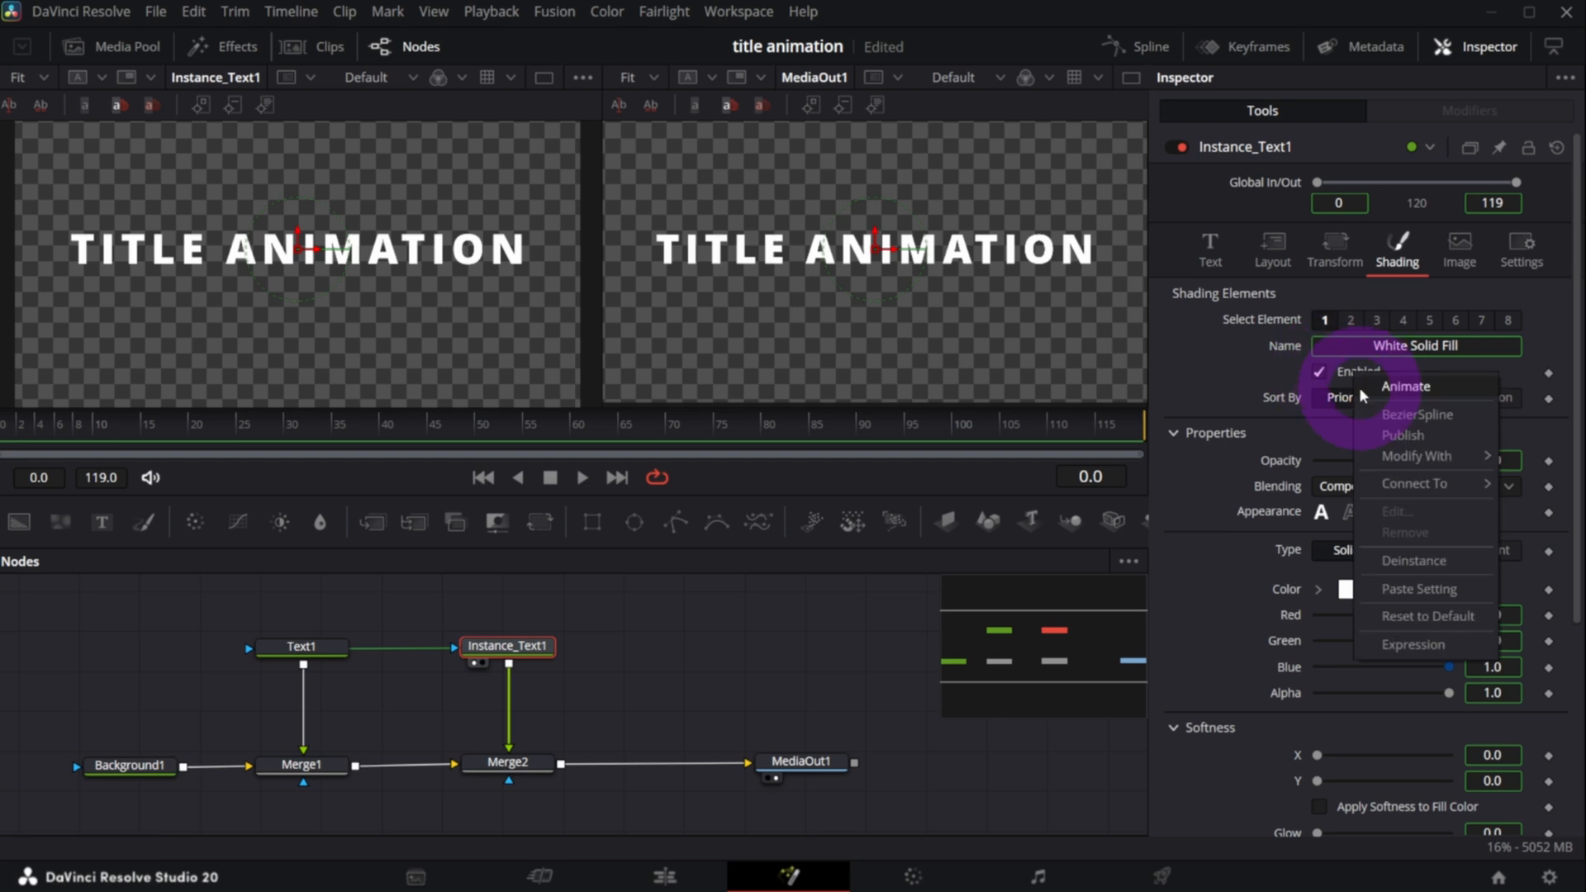
click(1401, 562)
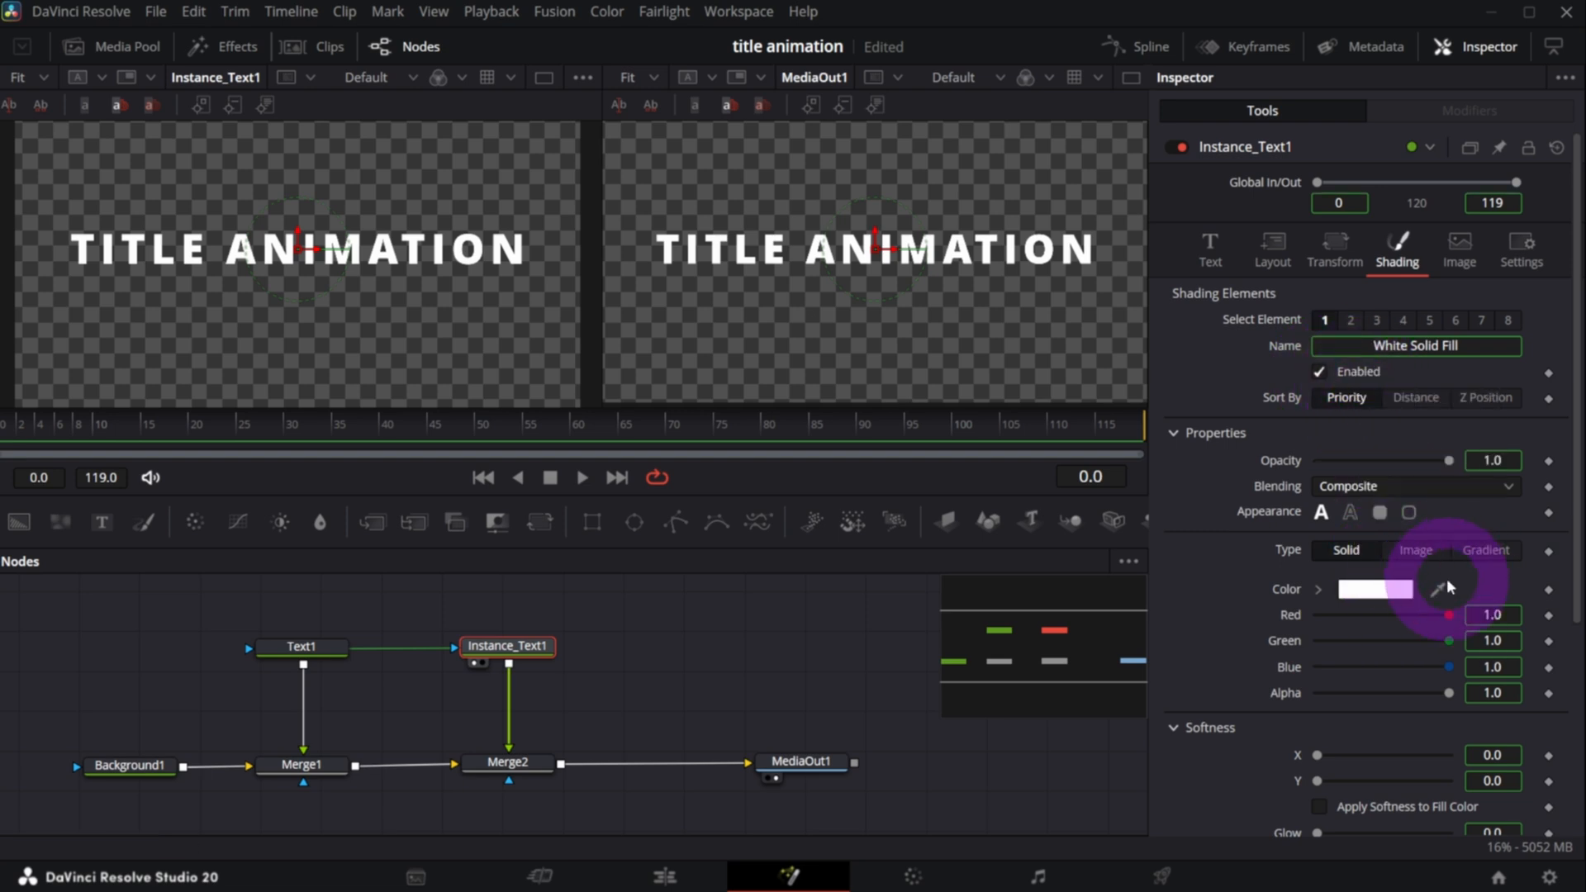
click(1318, 374)
- Compare the Enabled state of shading element 1 in Text1 and Instance_Text1
click(302, 651)
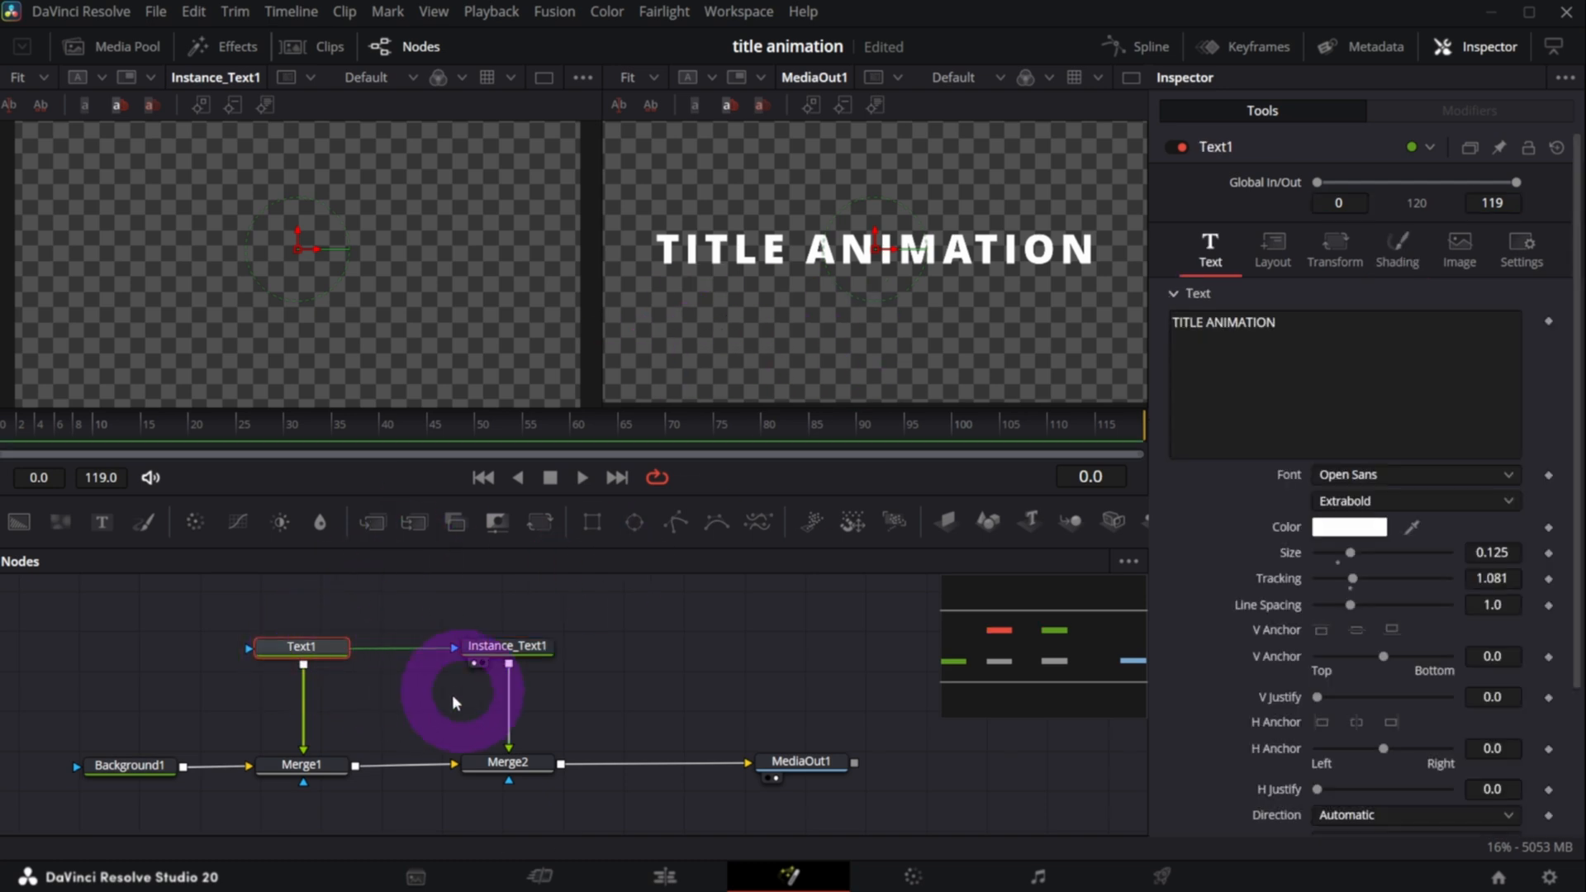
click(1397, 248)
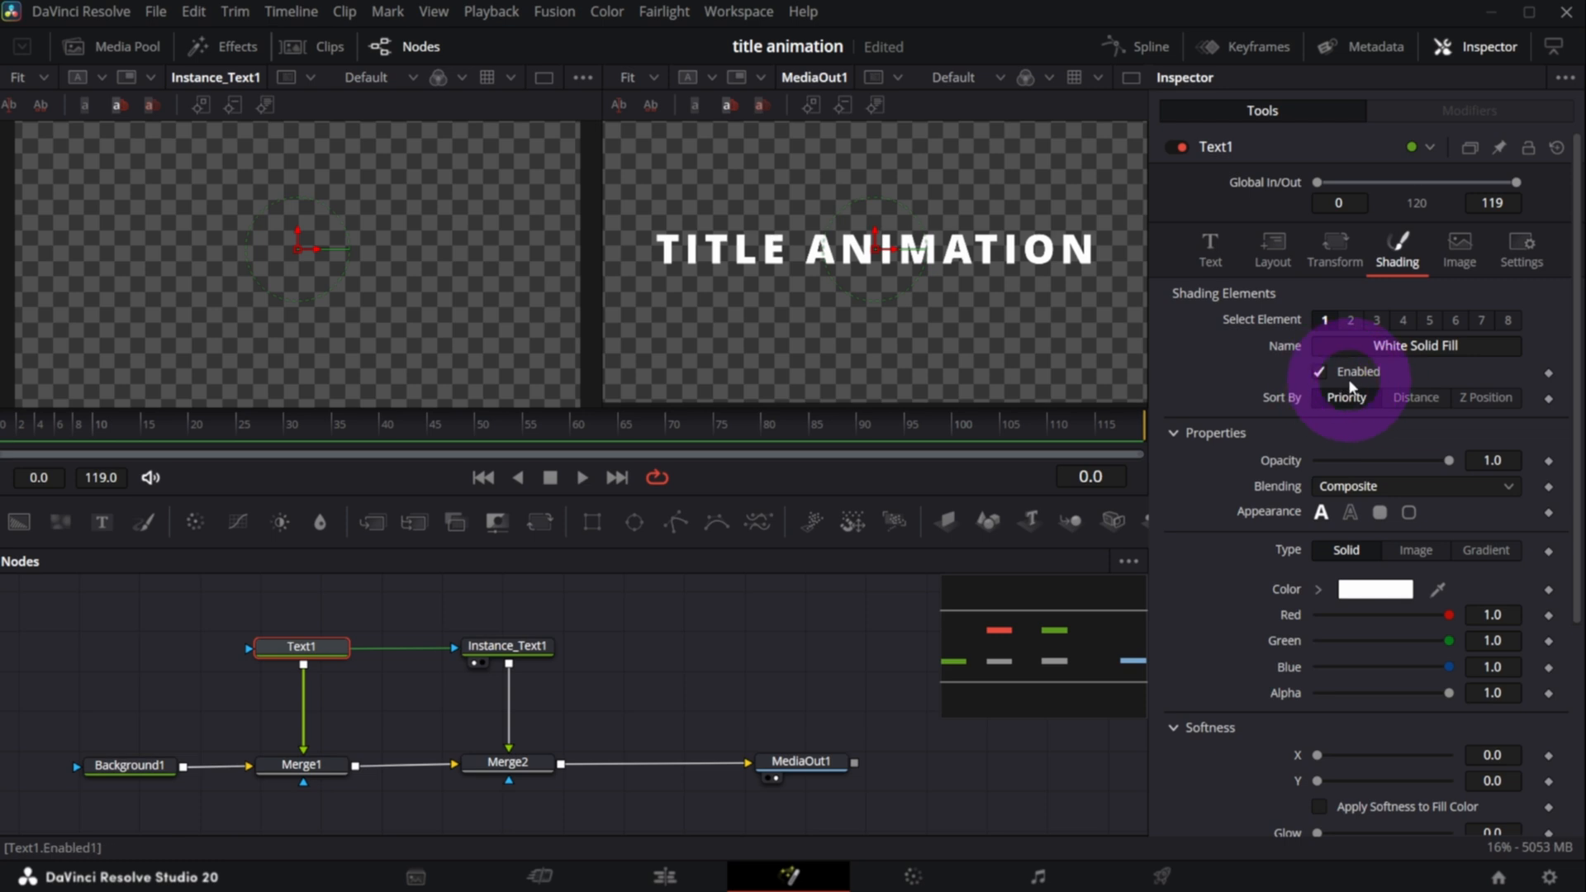
click(502, 648)
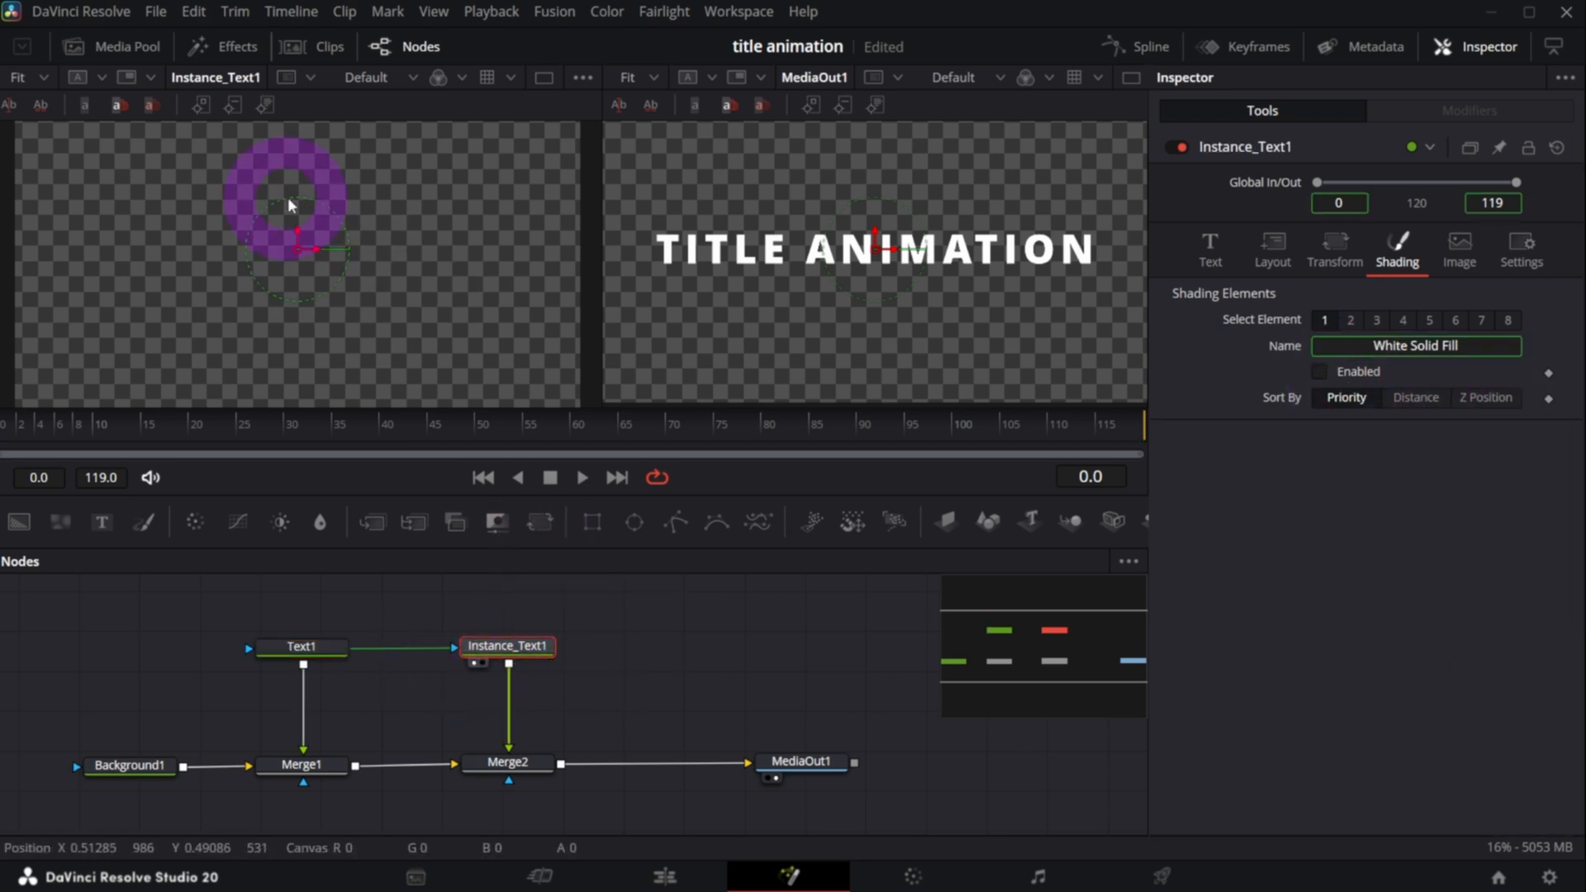
- Deinstance the Enabled setting of shading element 2 in Instance_Text1 and enable its Red Outline
drag(497, 652, 496, 655)
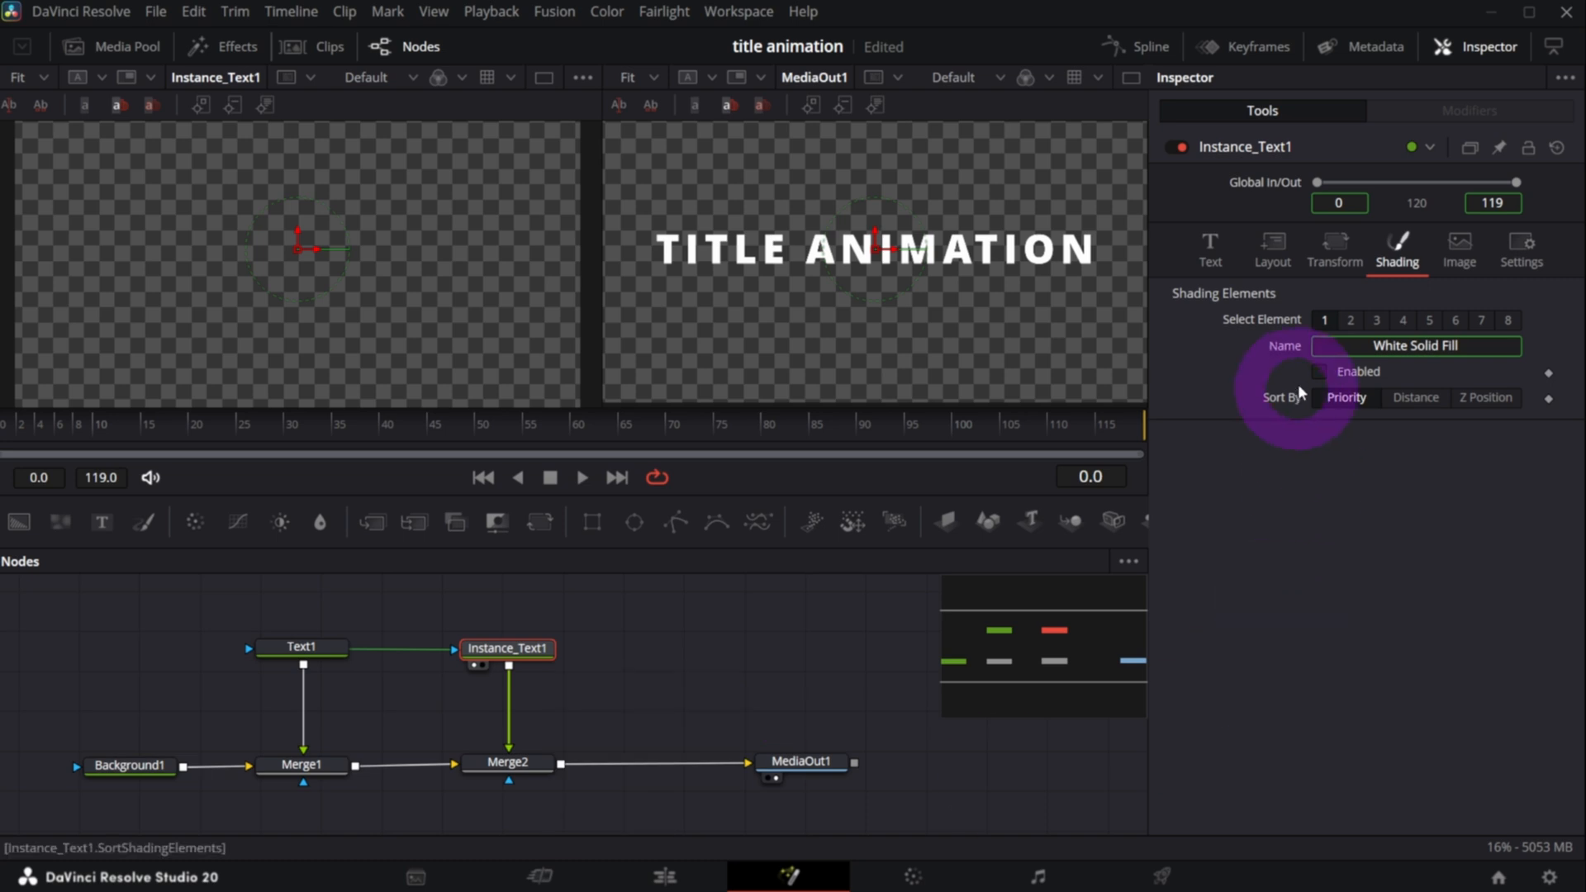
click(1351, 321)
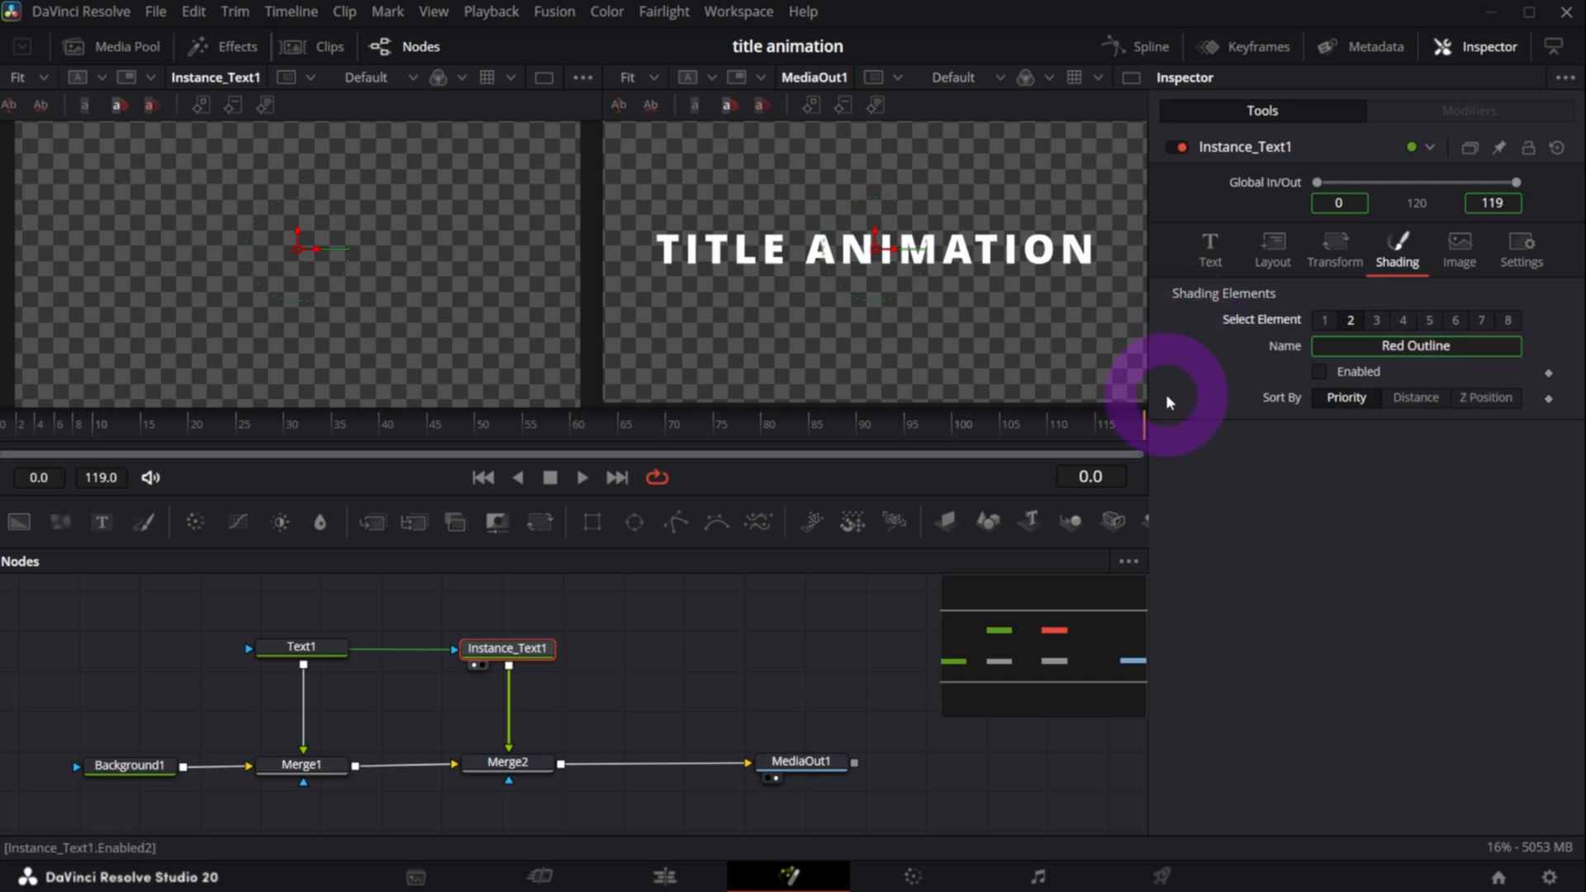
right_click(1361, 376)
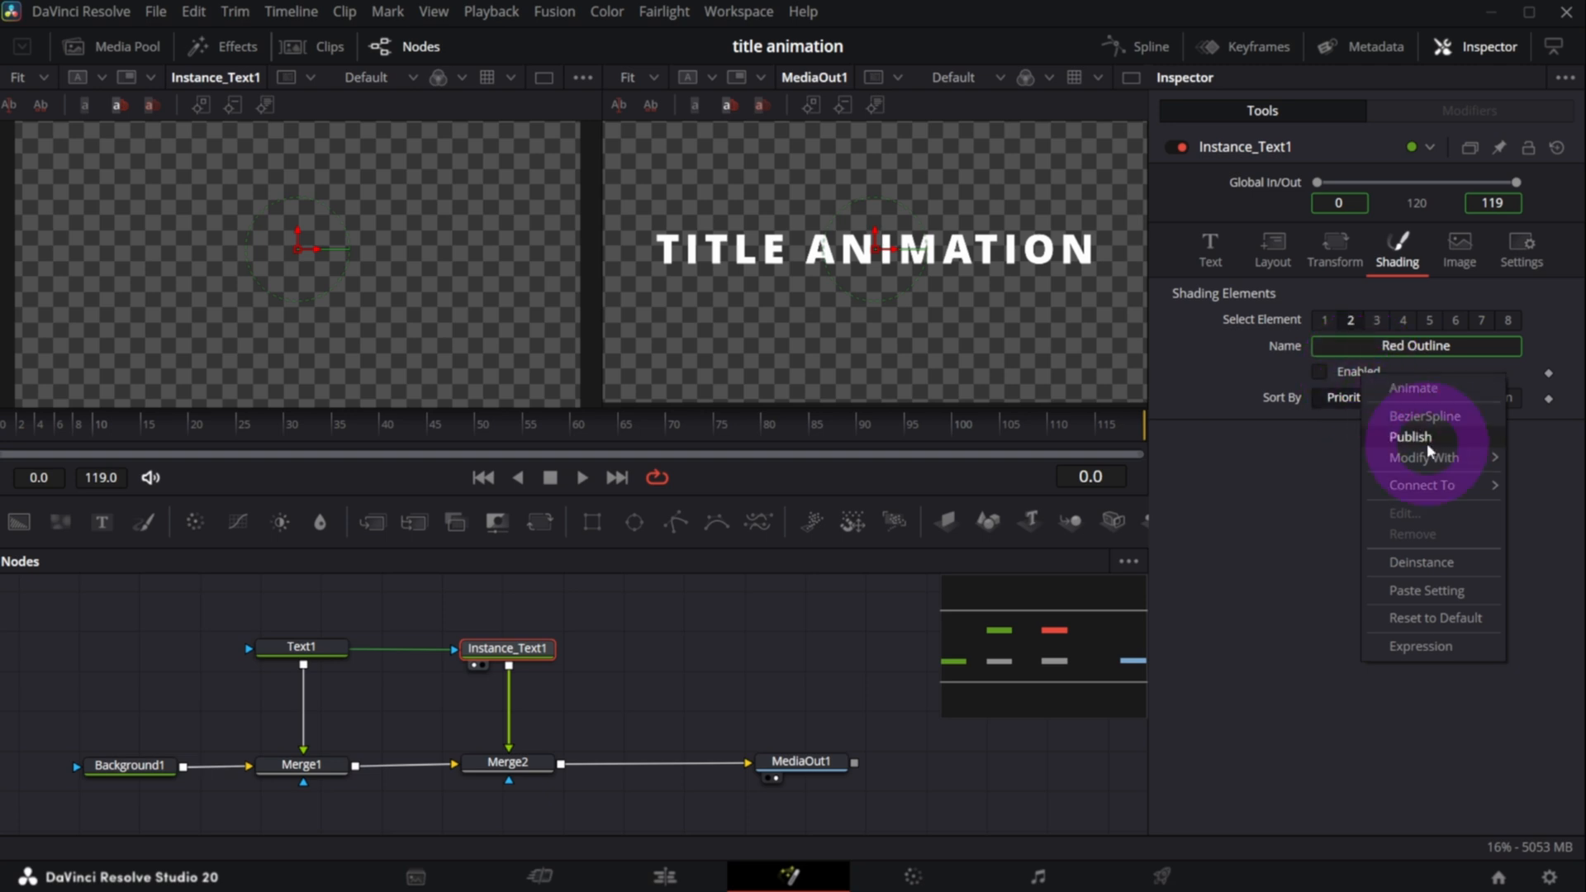
click(1425, 563)
click(1324, 370)
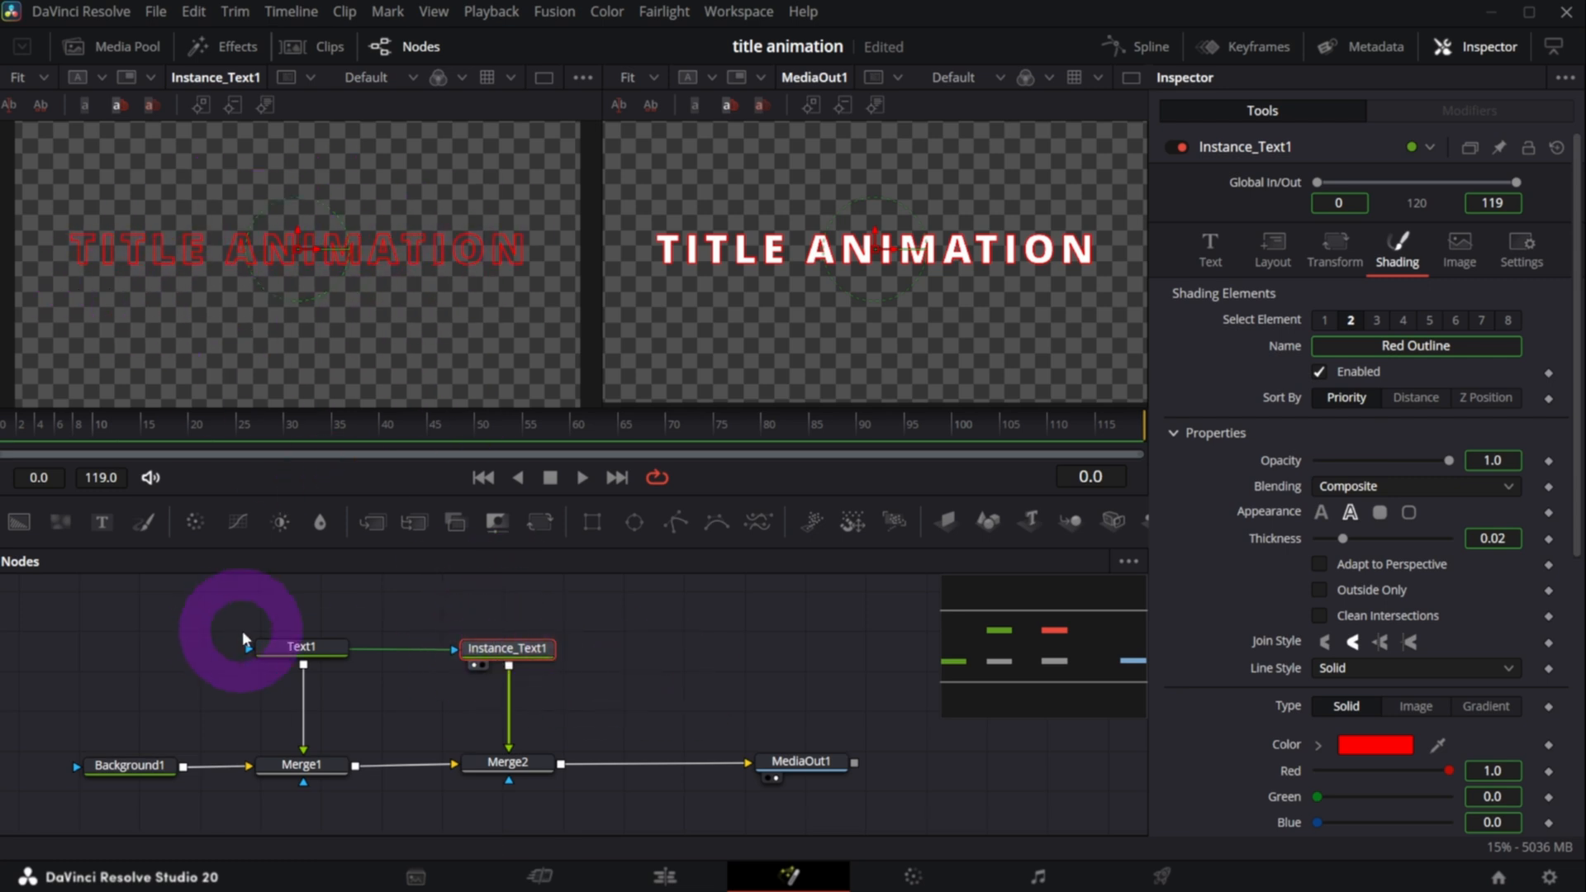
- Change the outline color of shading element 2 in Instance_Text1 to white and its thickness to 0.0394
click(301, 653)
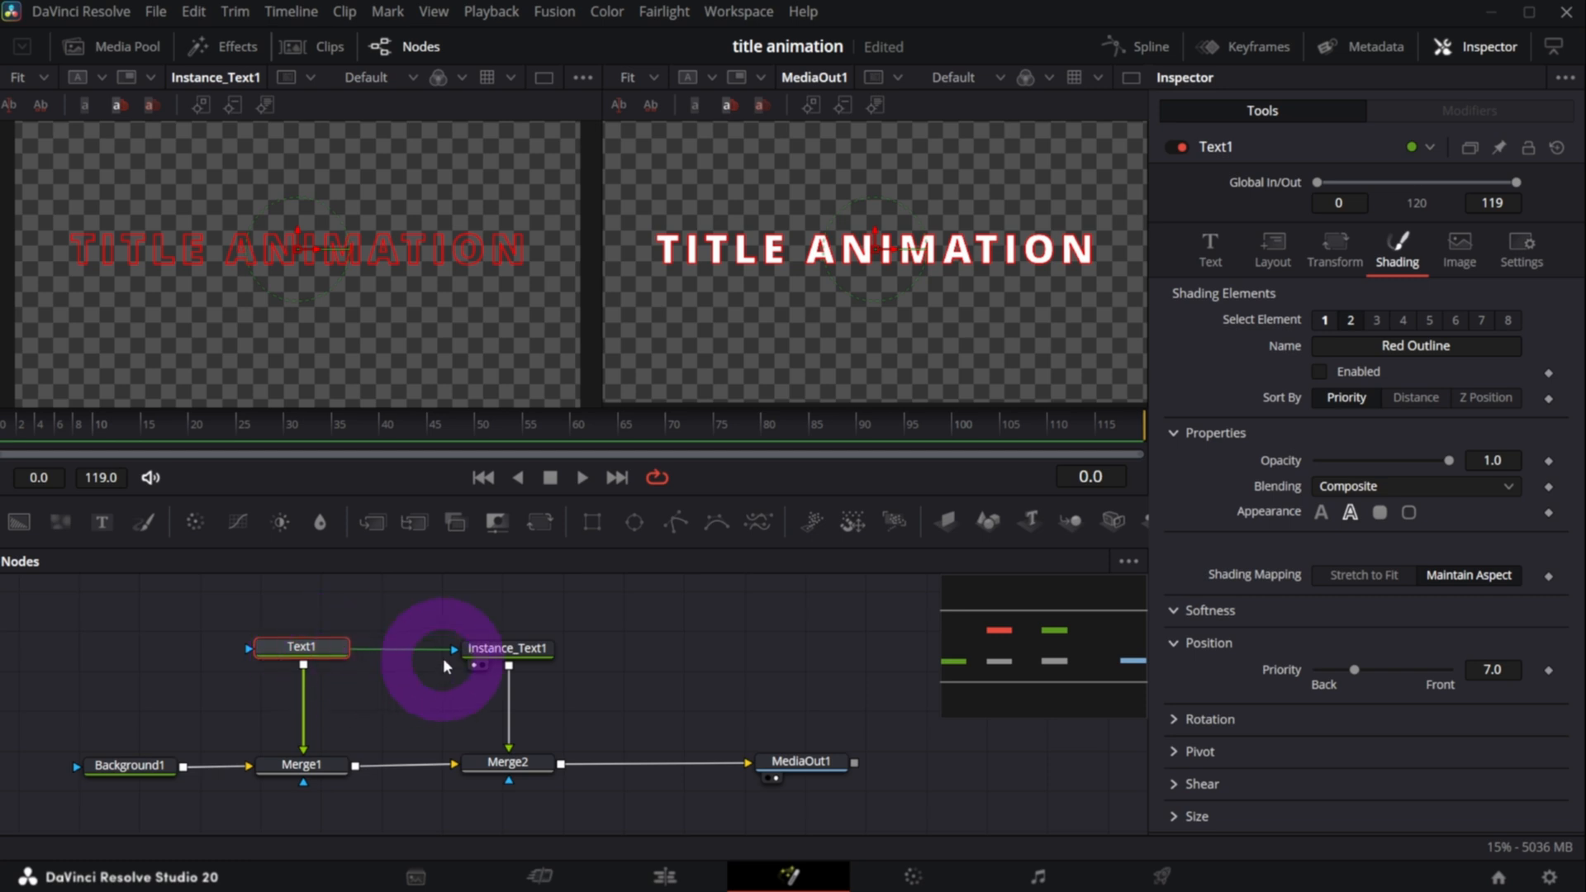
click(508, 649)
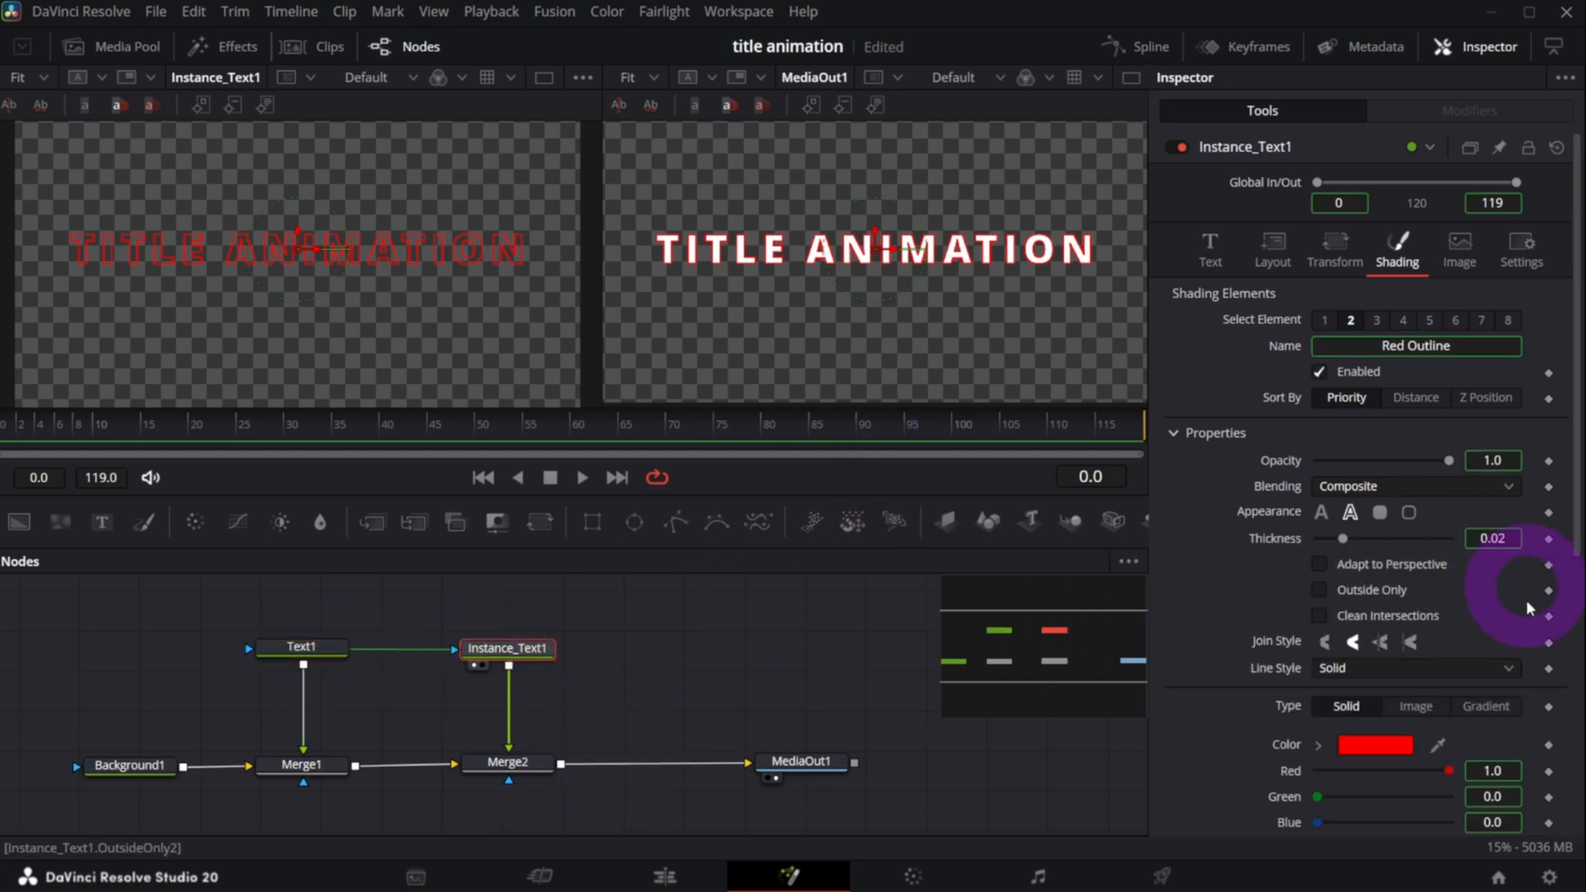
click(1401, 748)
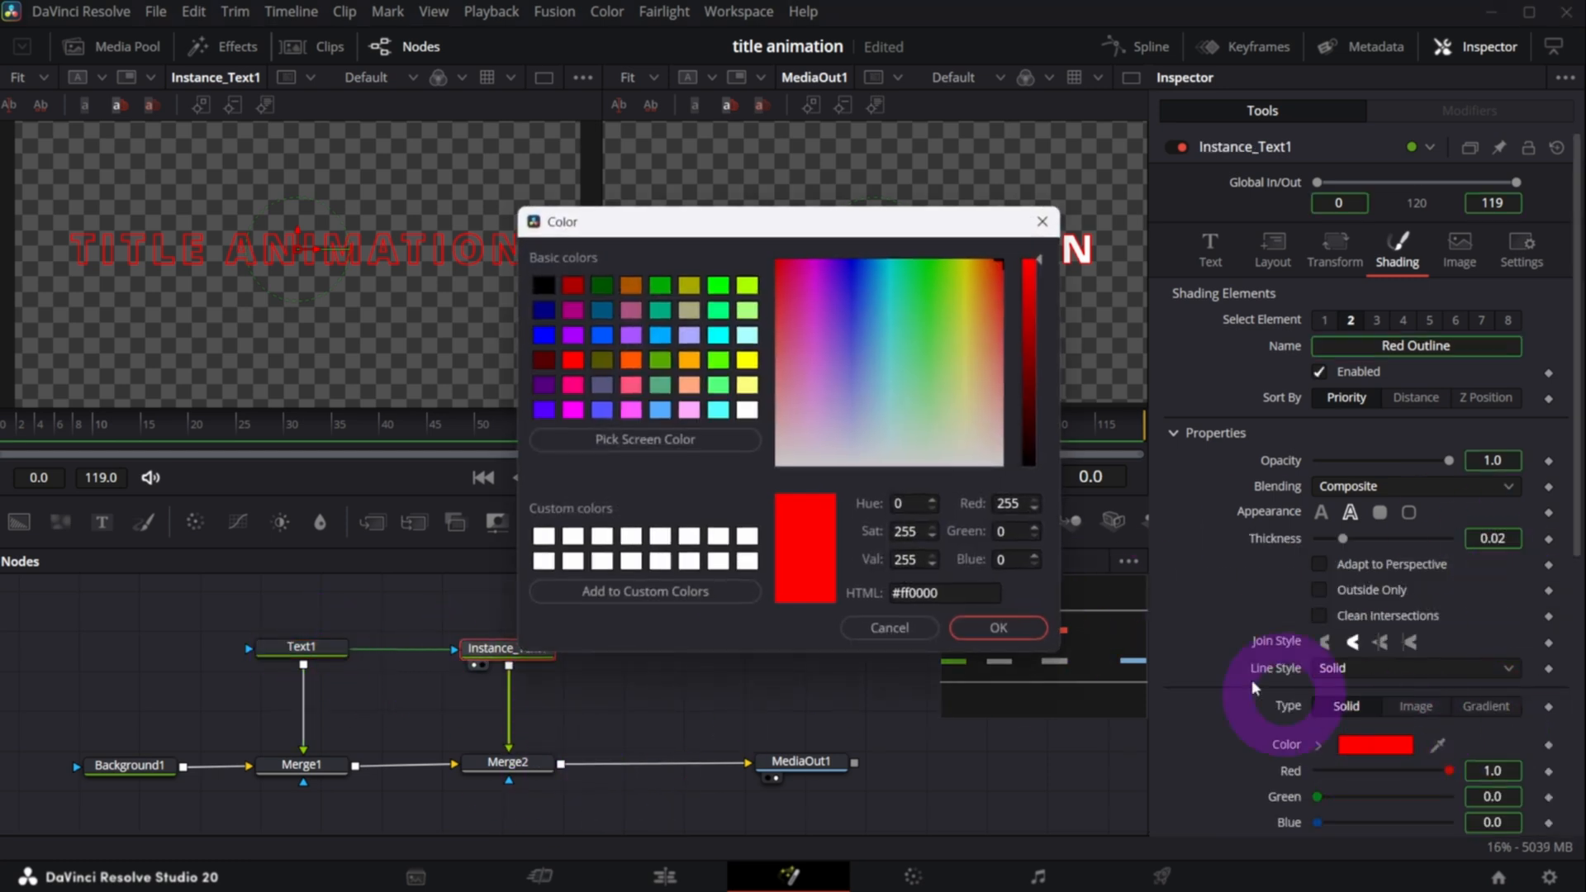
click(743, 413)
click(999, 525)
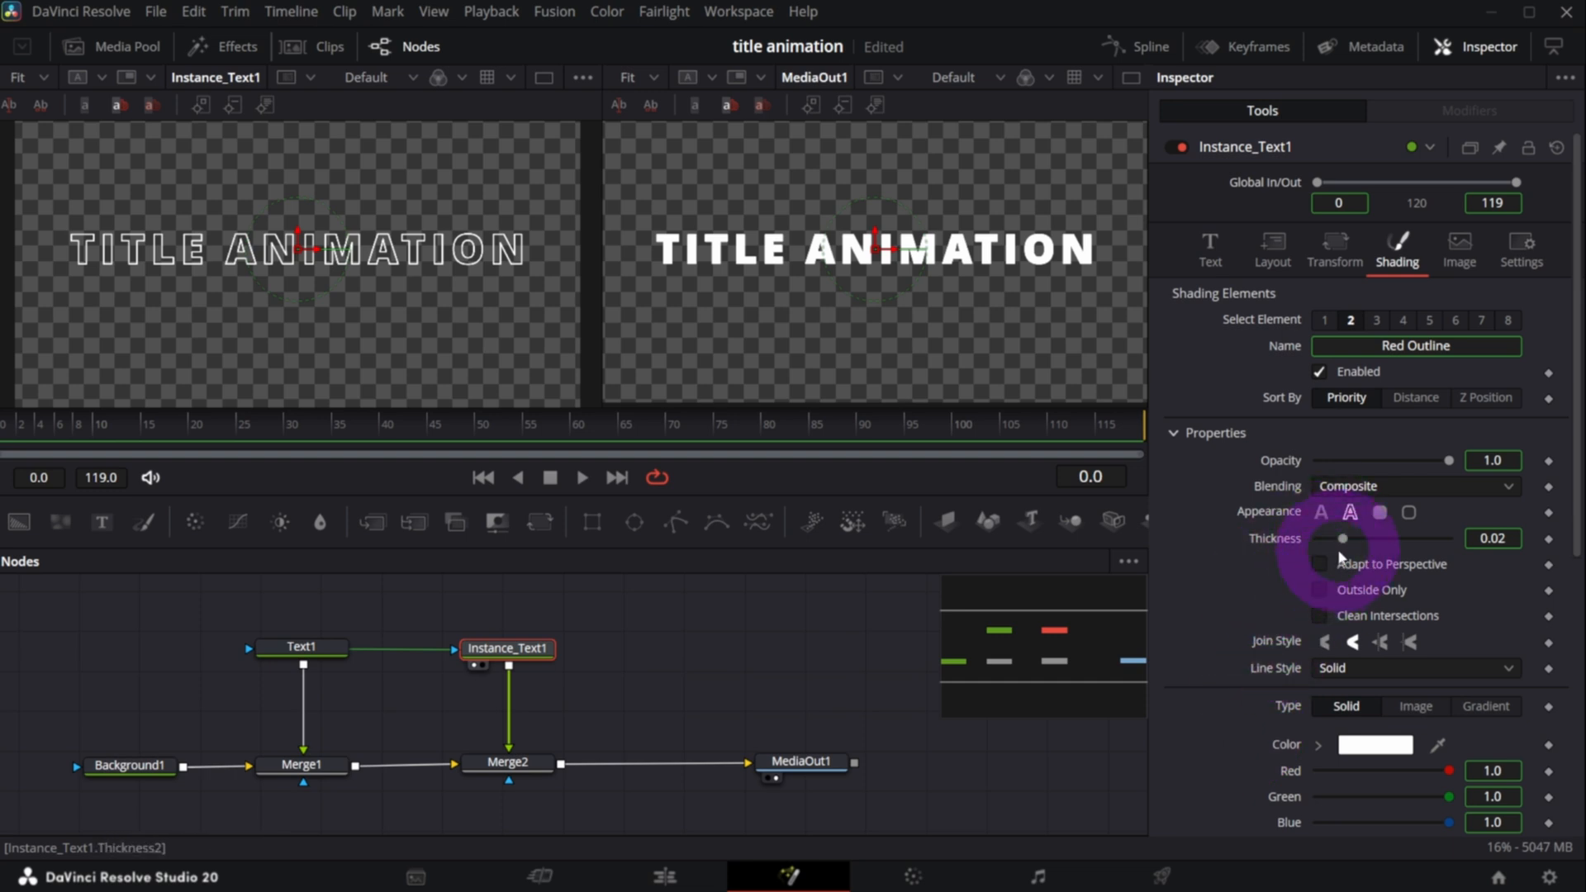
drag(1344, 539, 1373, 545)
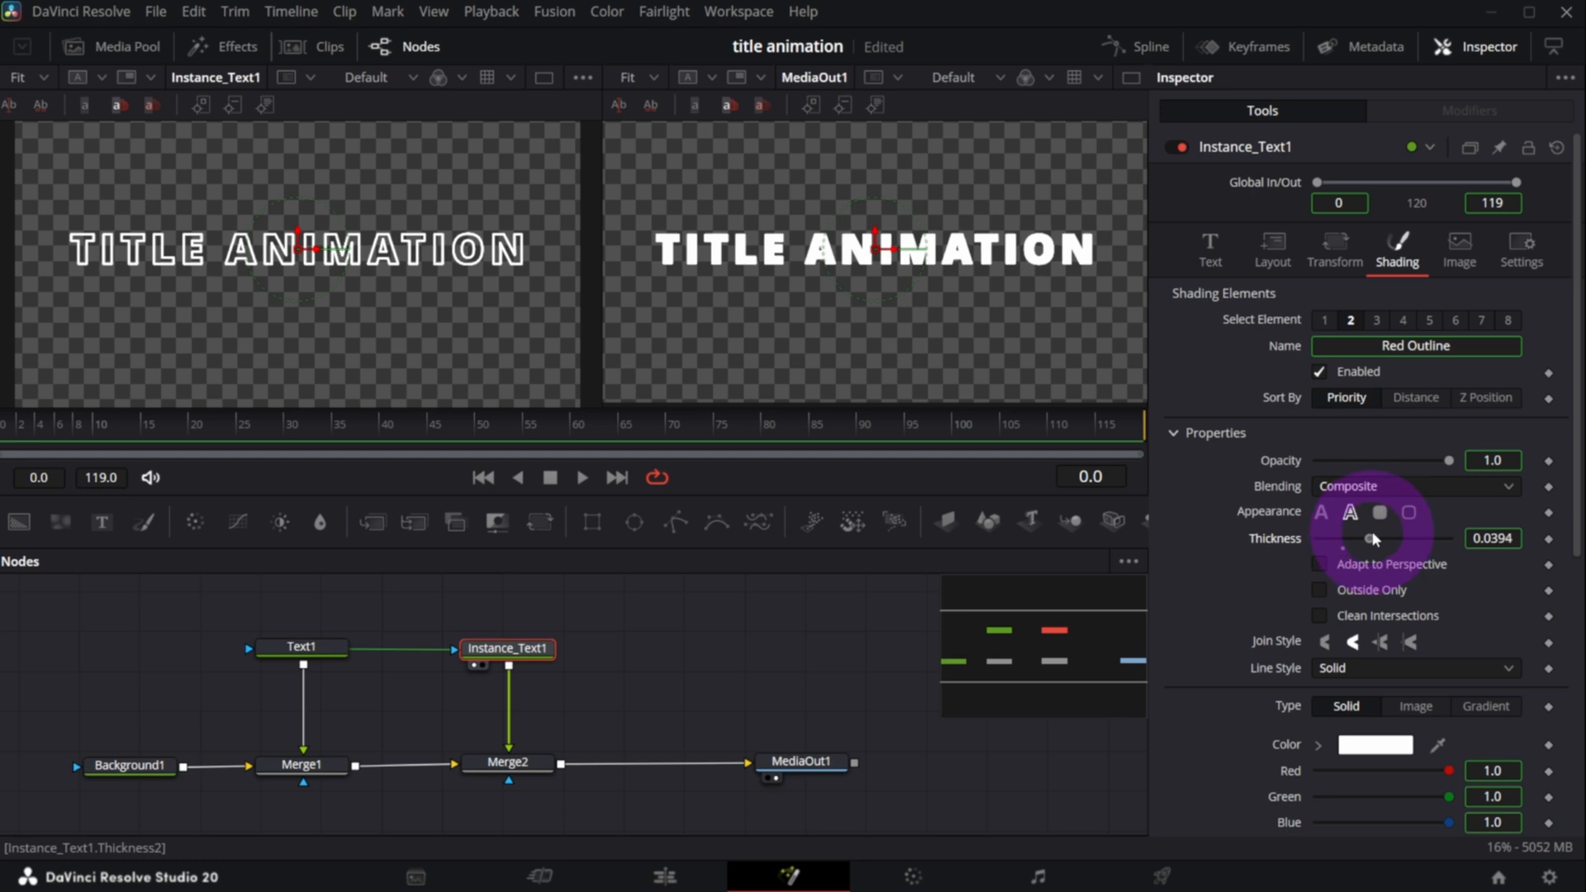
- Move MediaOut1 farther from Merge2 and display Text1 in the first viewer to compare it with the instance
drag(779, 771, 837, 777)
click(299, 648)
click(504, 649)
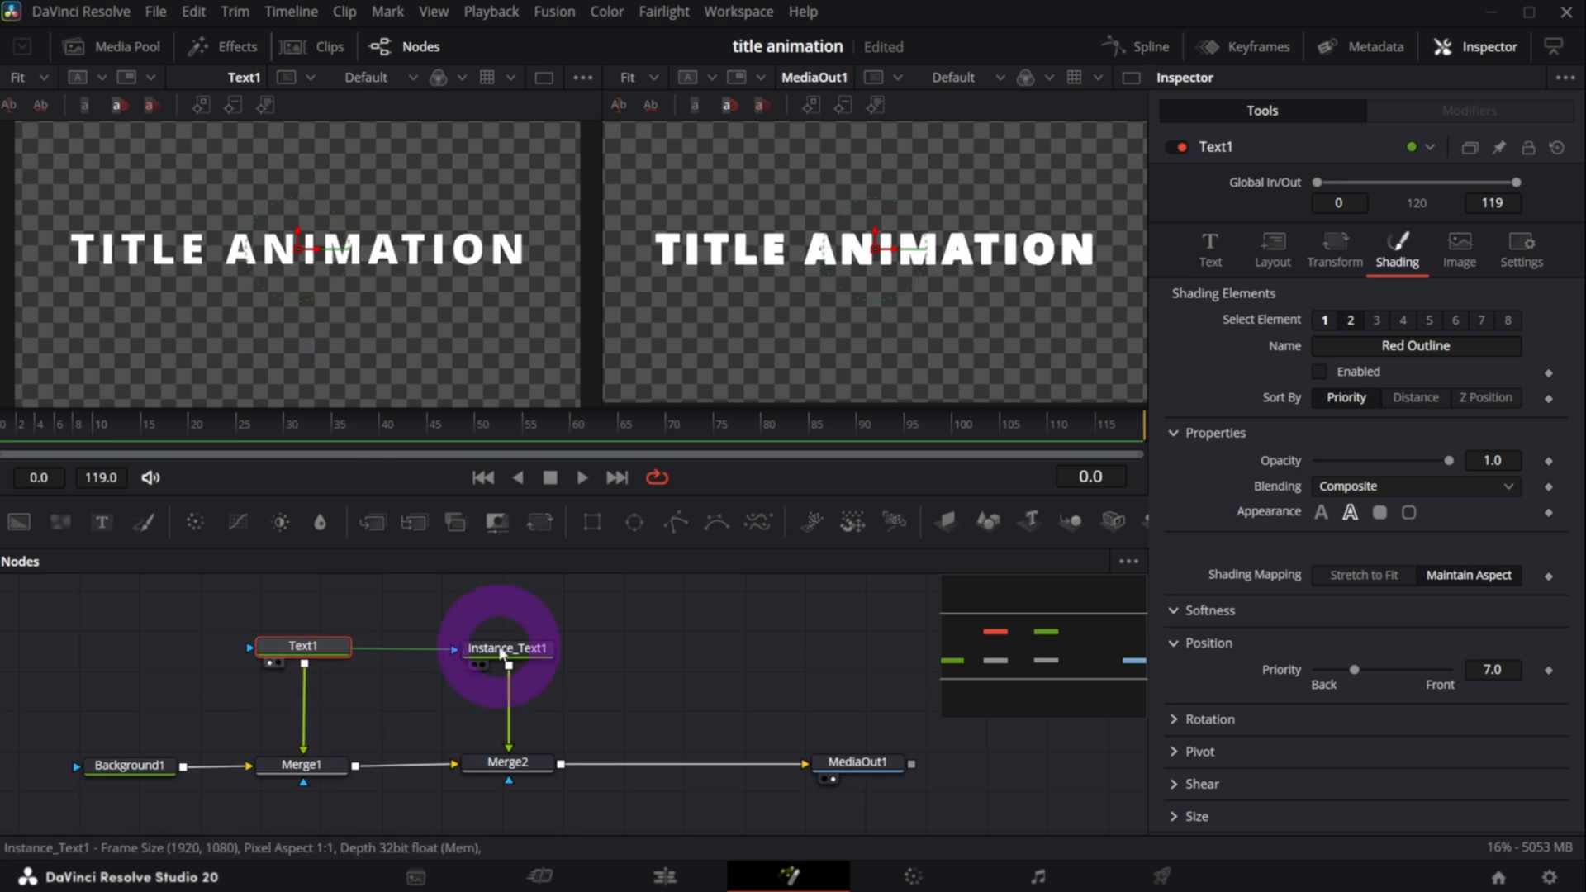
- Display Instance_Text1 in the first viewer and move MediaOut1 still farther away from Merge2
key(1)
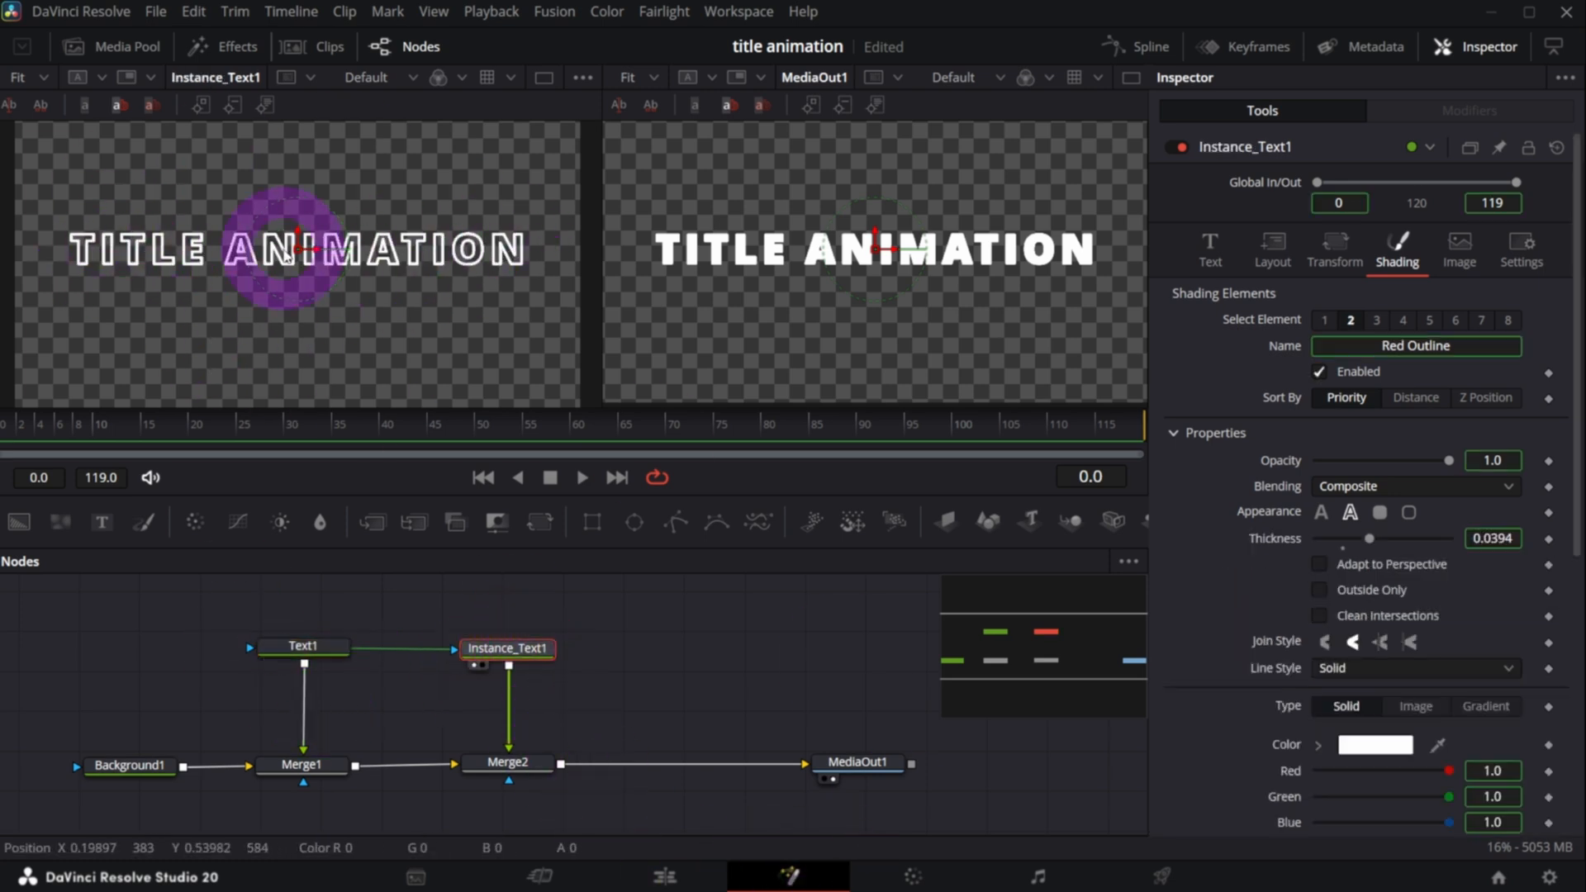
right_click(560, 294)
click(854, 671)
drag(813, 767, 923, 763)
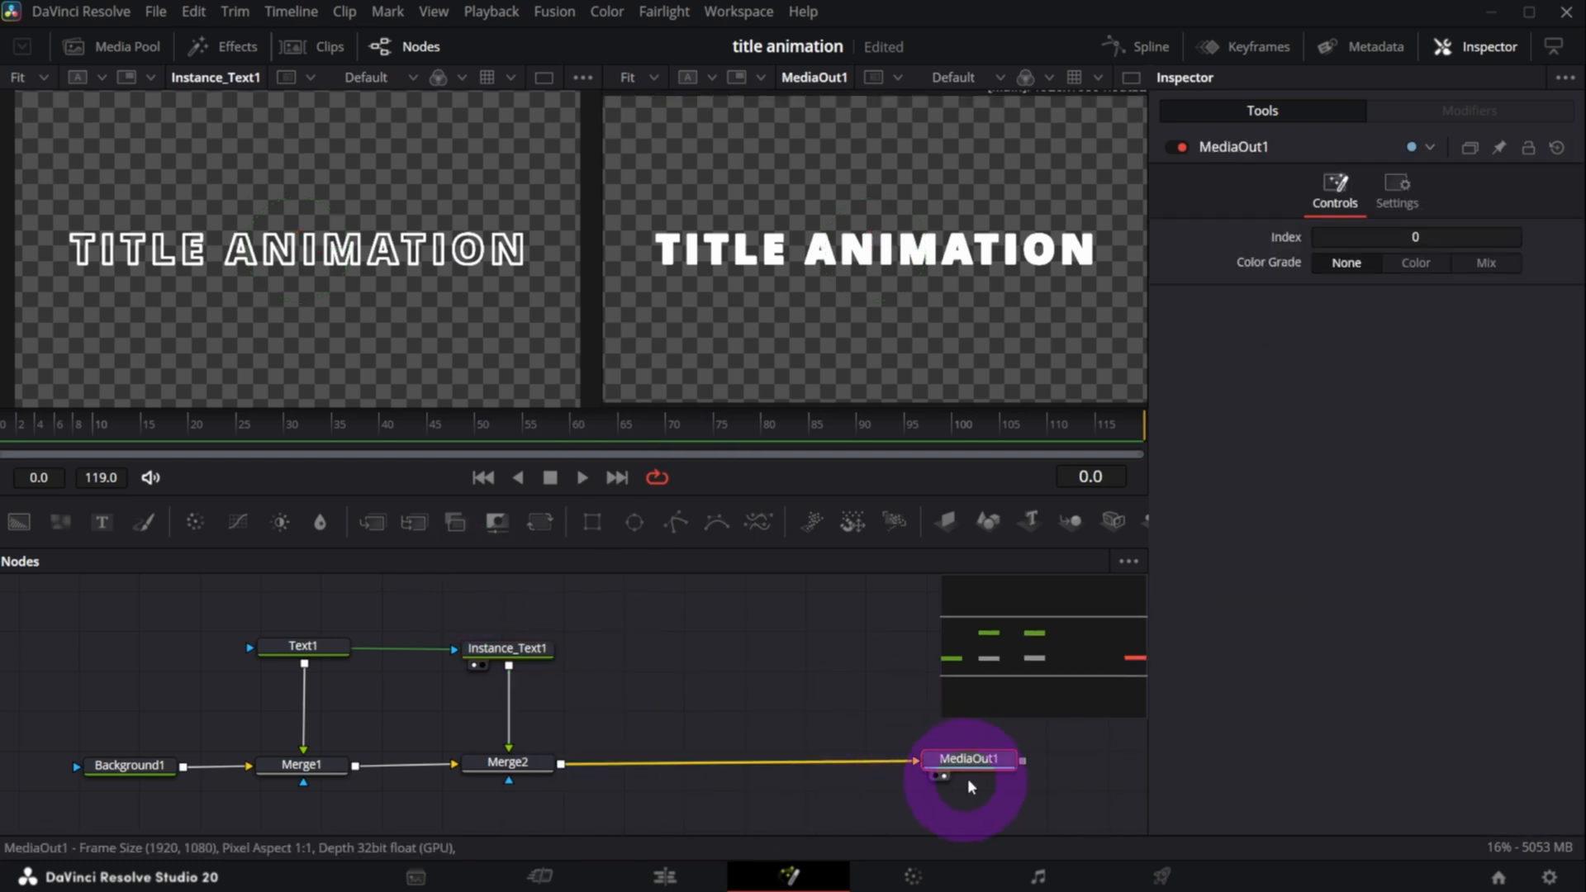
drag(969, 766, 973, 765)
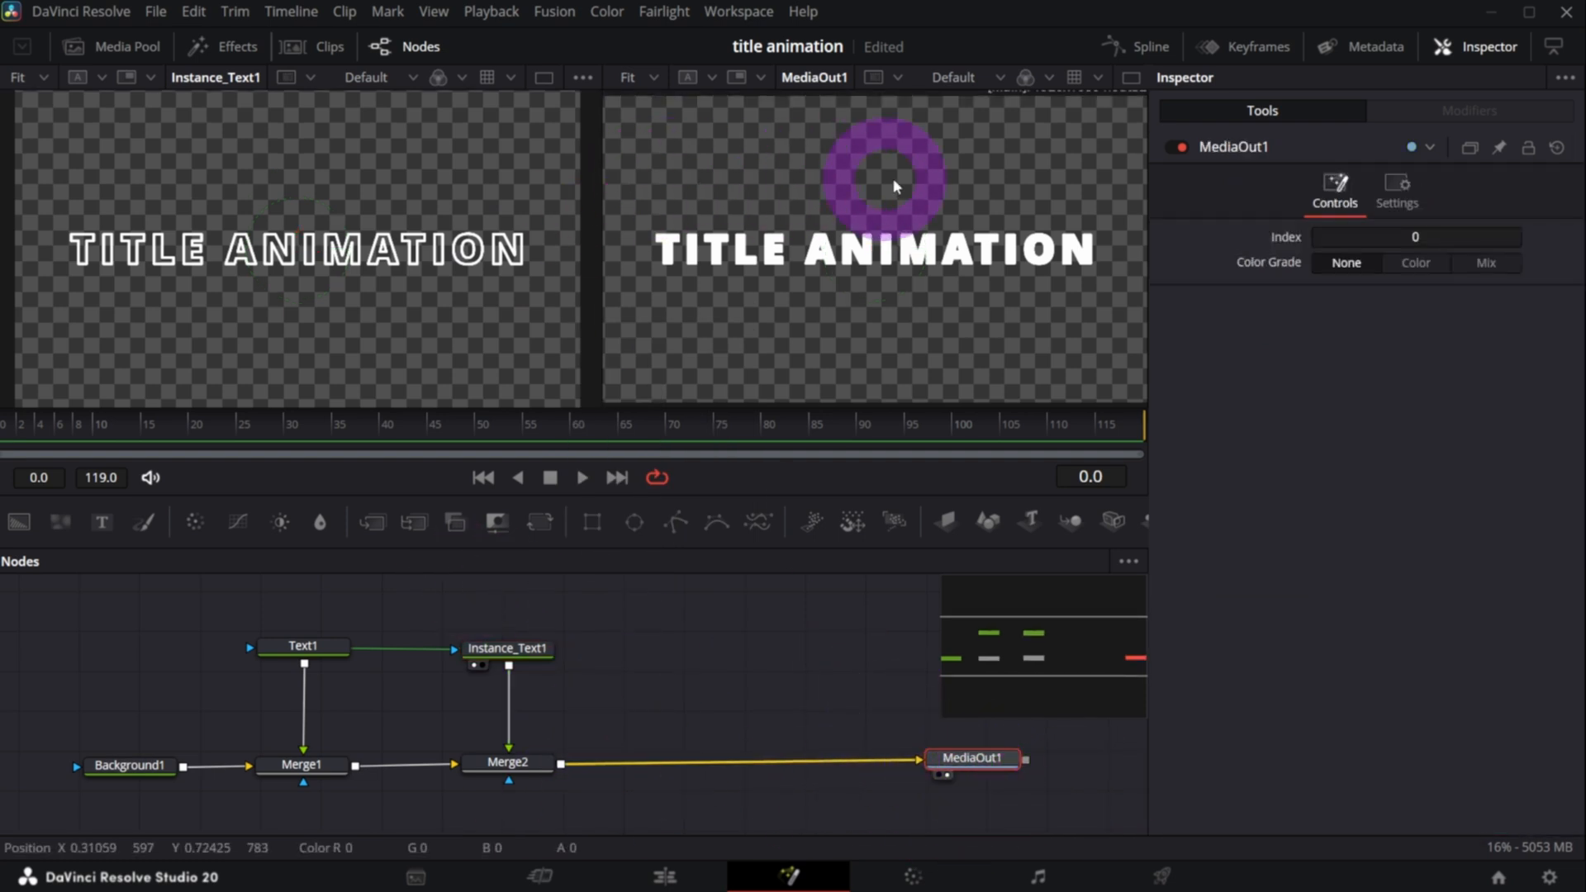
- Disable Merge2 to compare the output without the outlined instance, and enable the node again
click(499, 765)
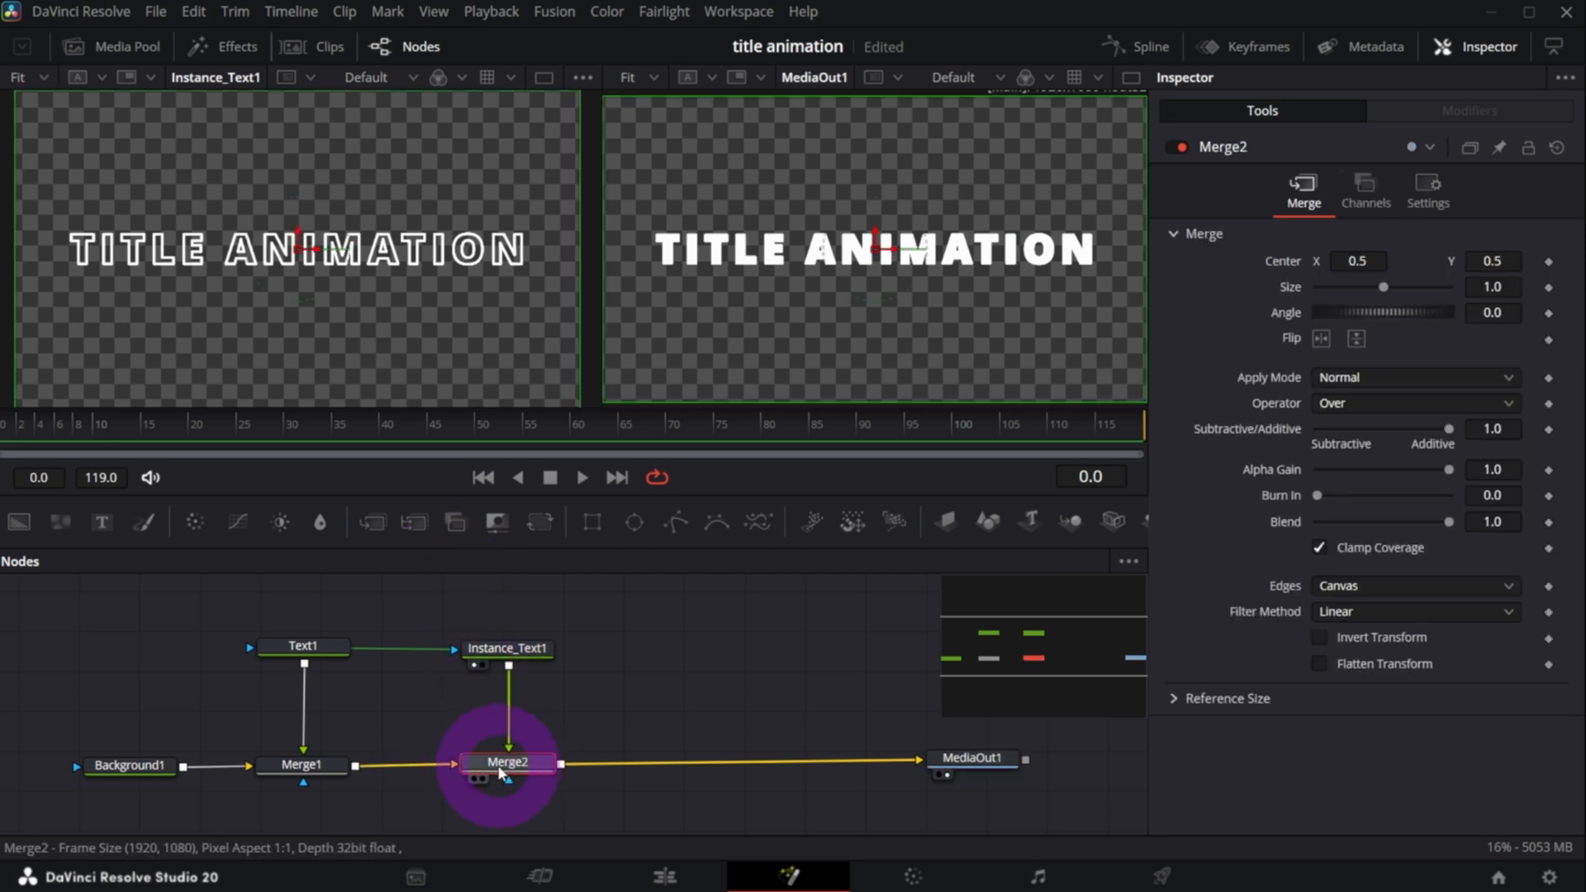
click(1179, 149)
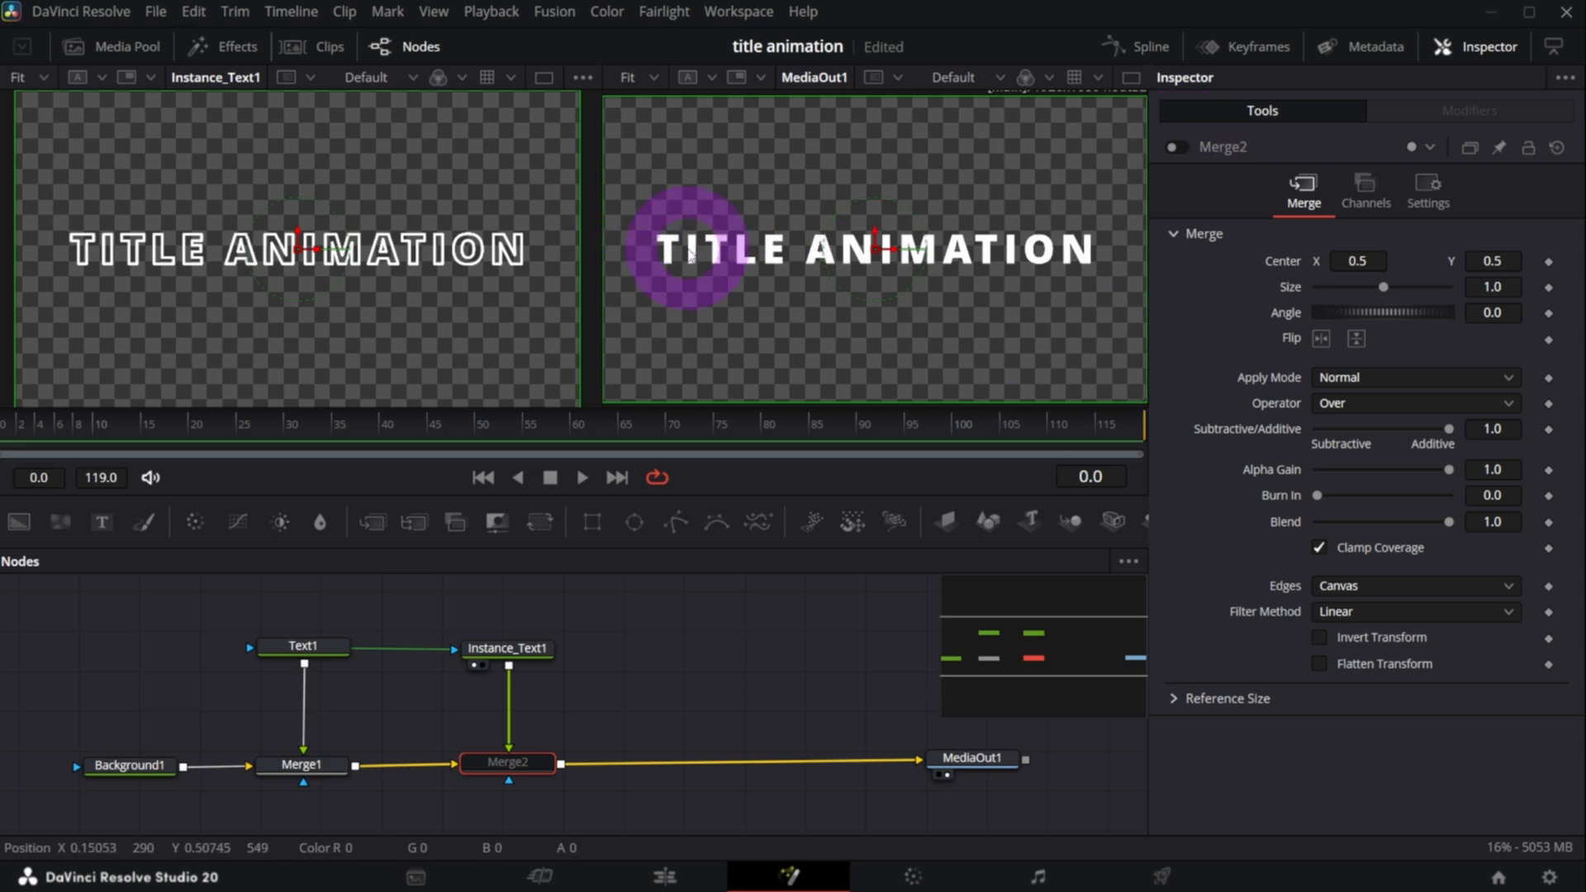
drag(988, 771, 1006, 767)
click(999, 766)
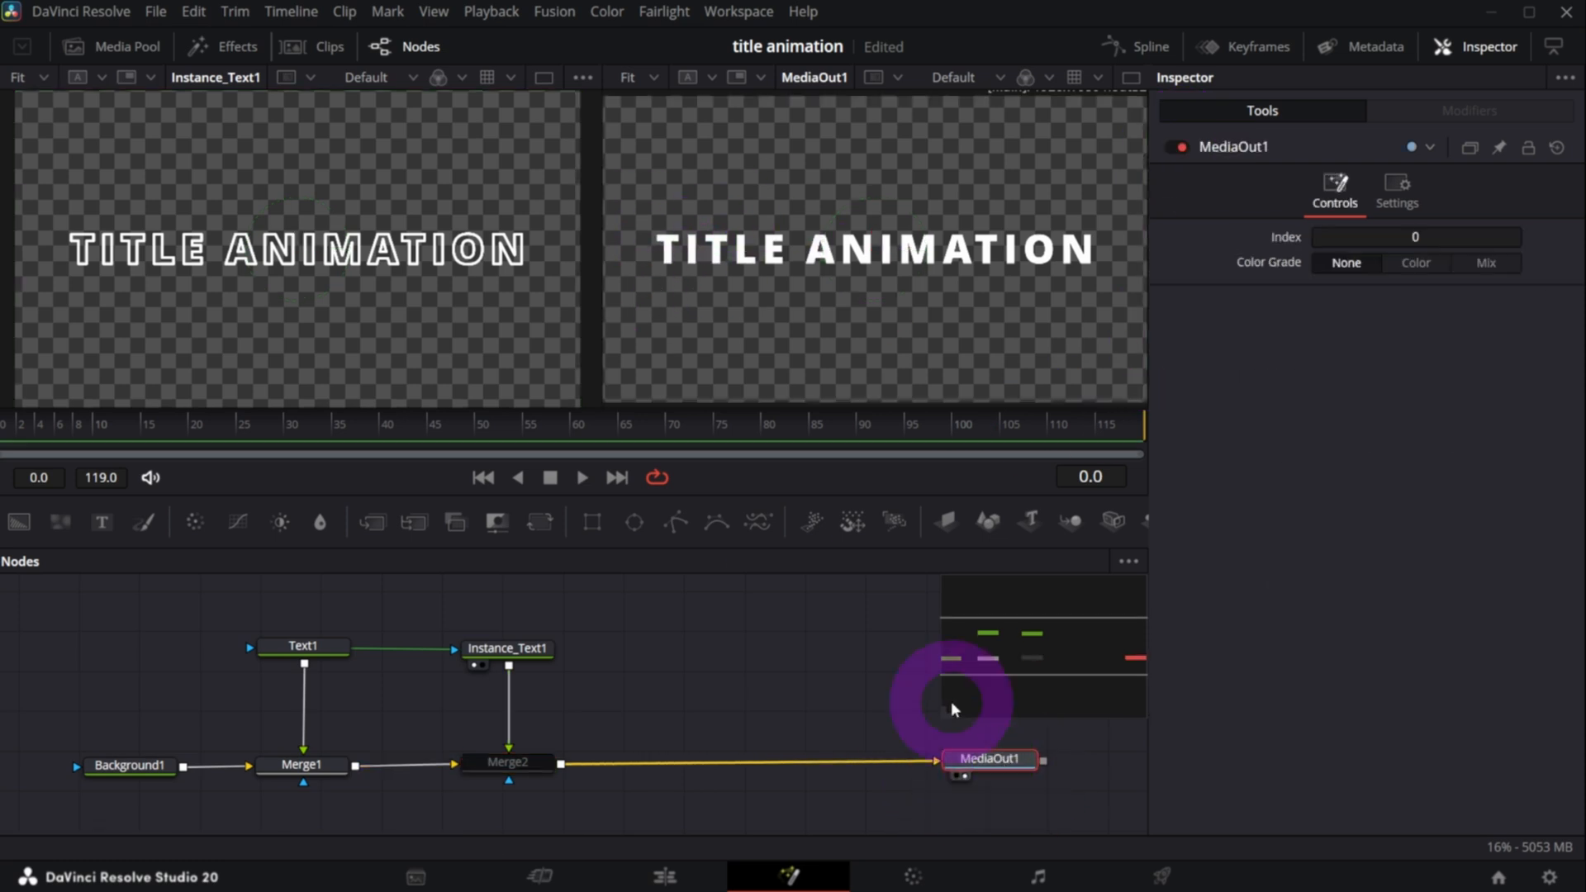
click(479, 760)
click(1176, 149)
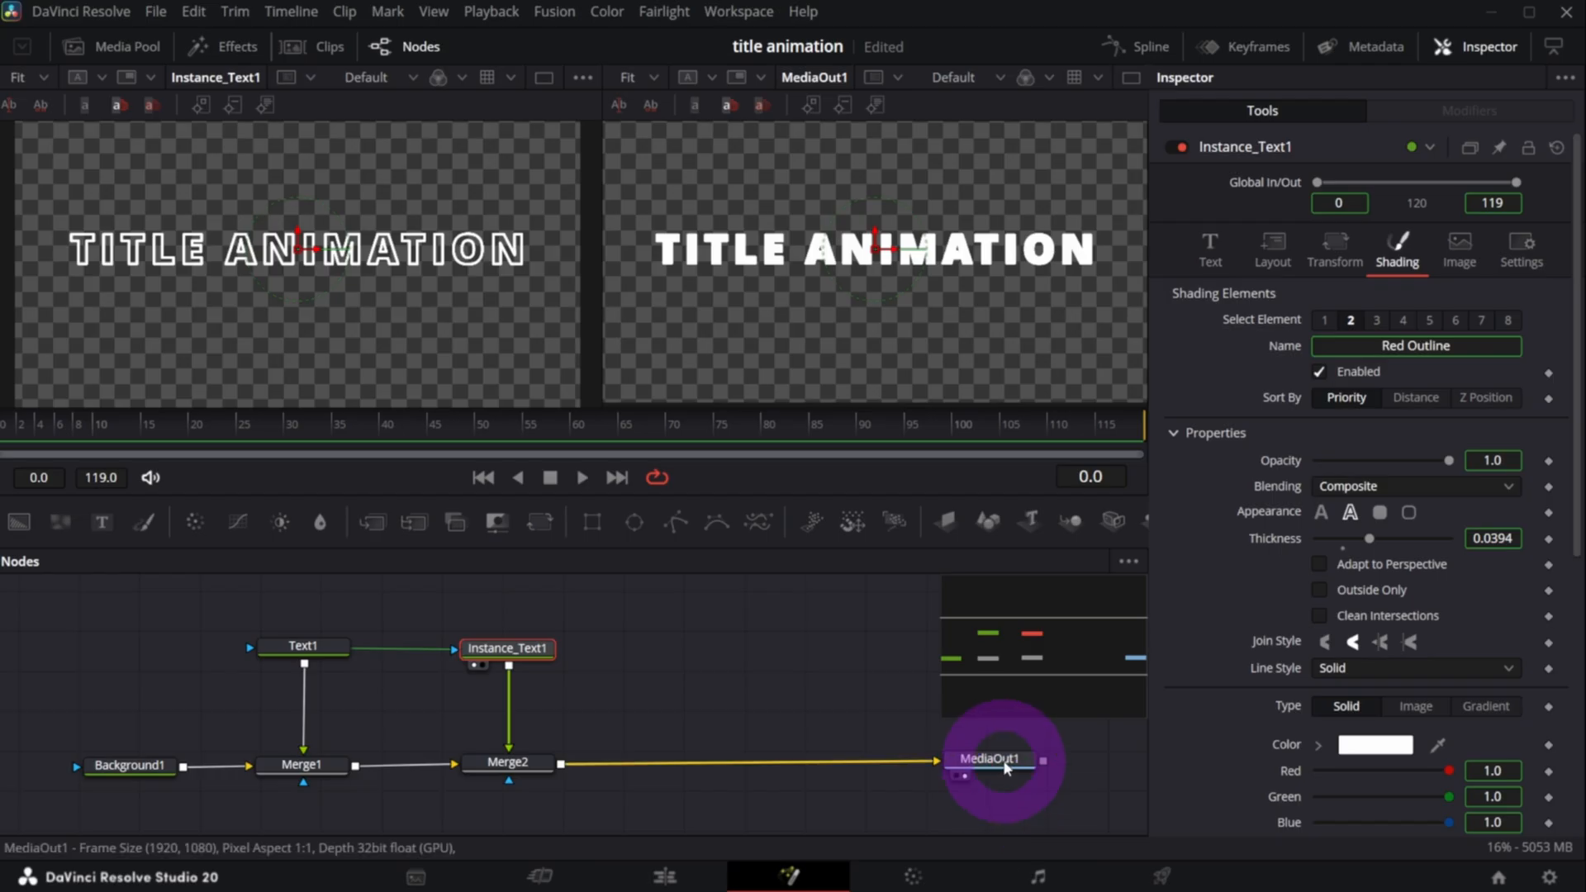
- Add a Follower modifier to the text of Instance_Text1
click(991, 762)
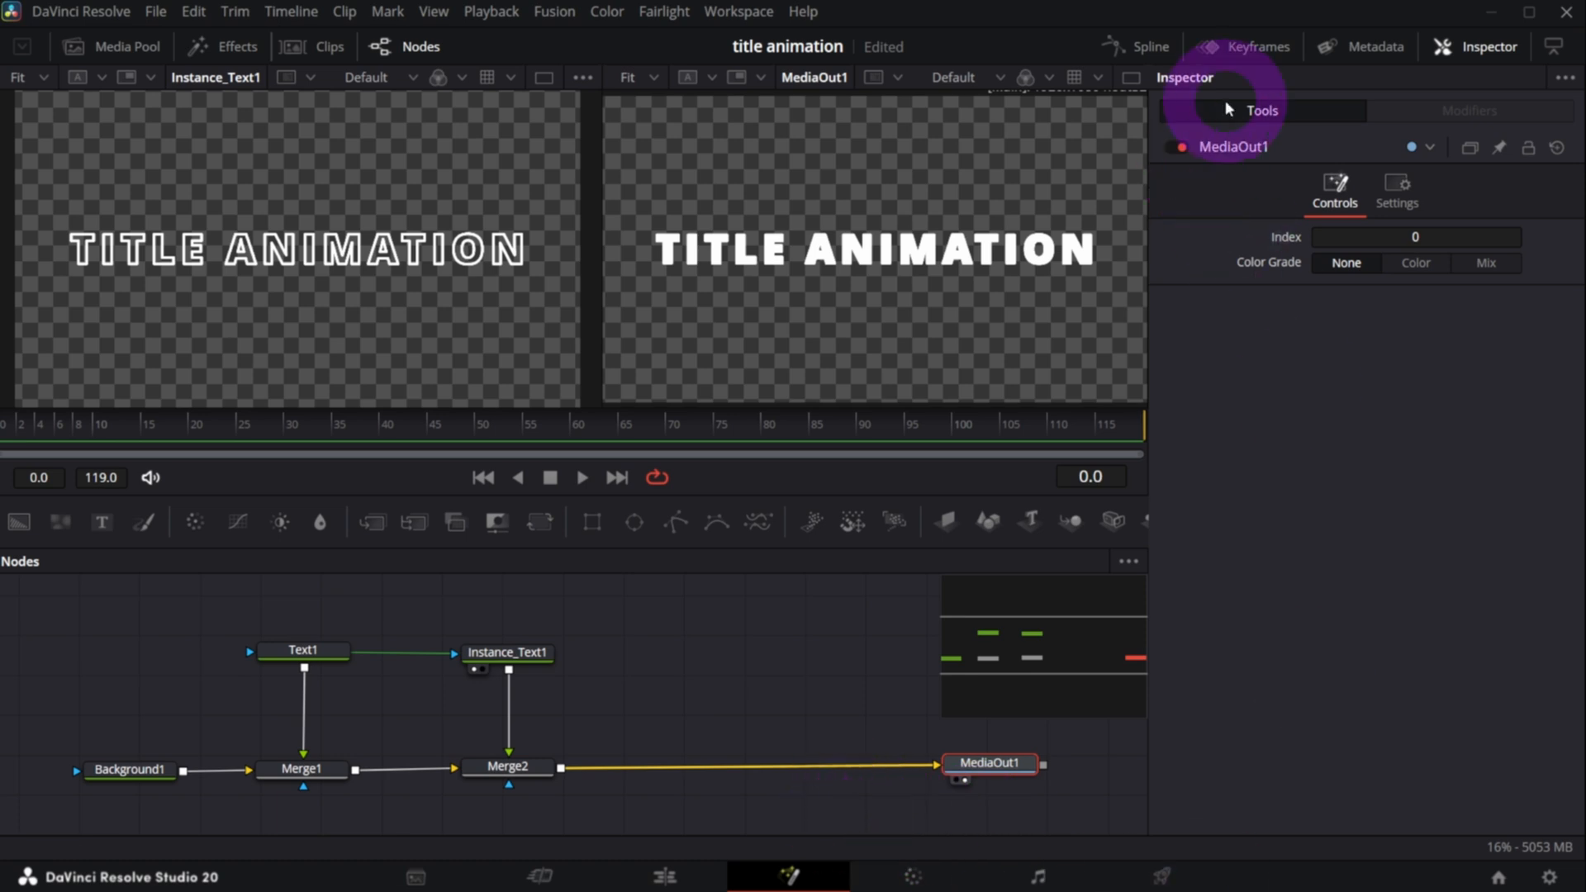
click(504, 653)
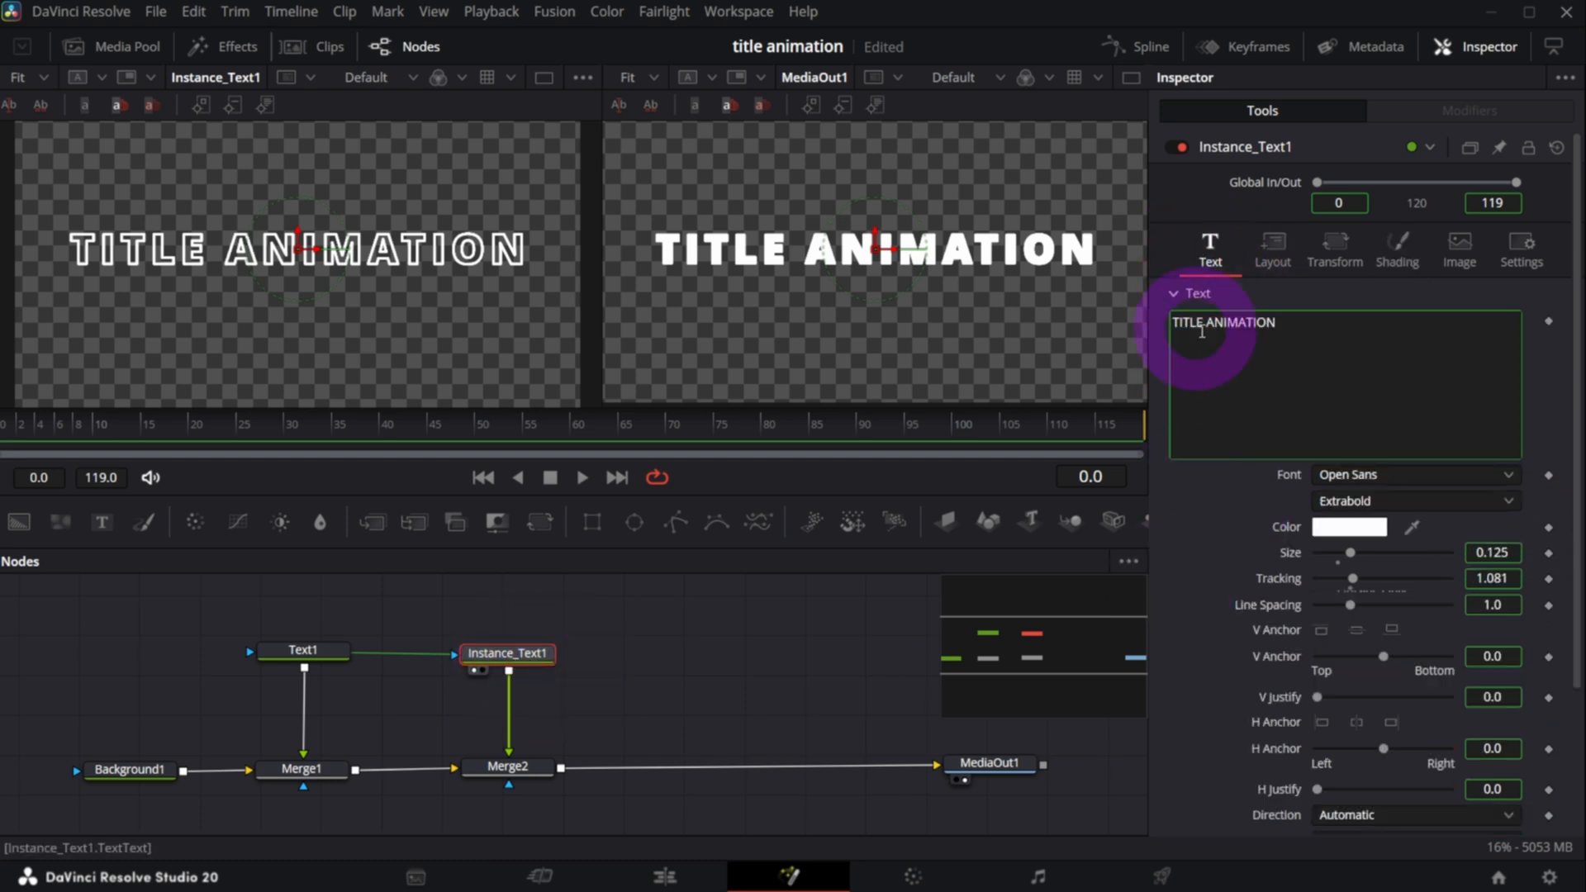
right_click(1328, 386)
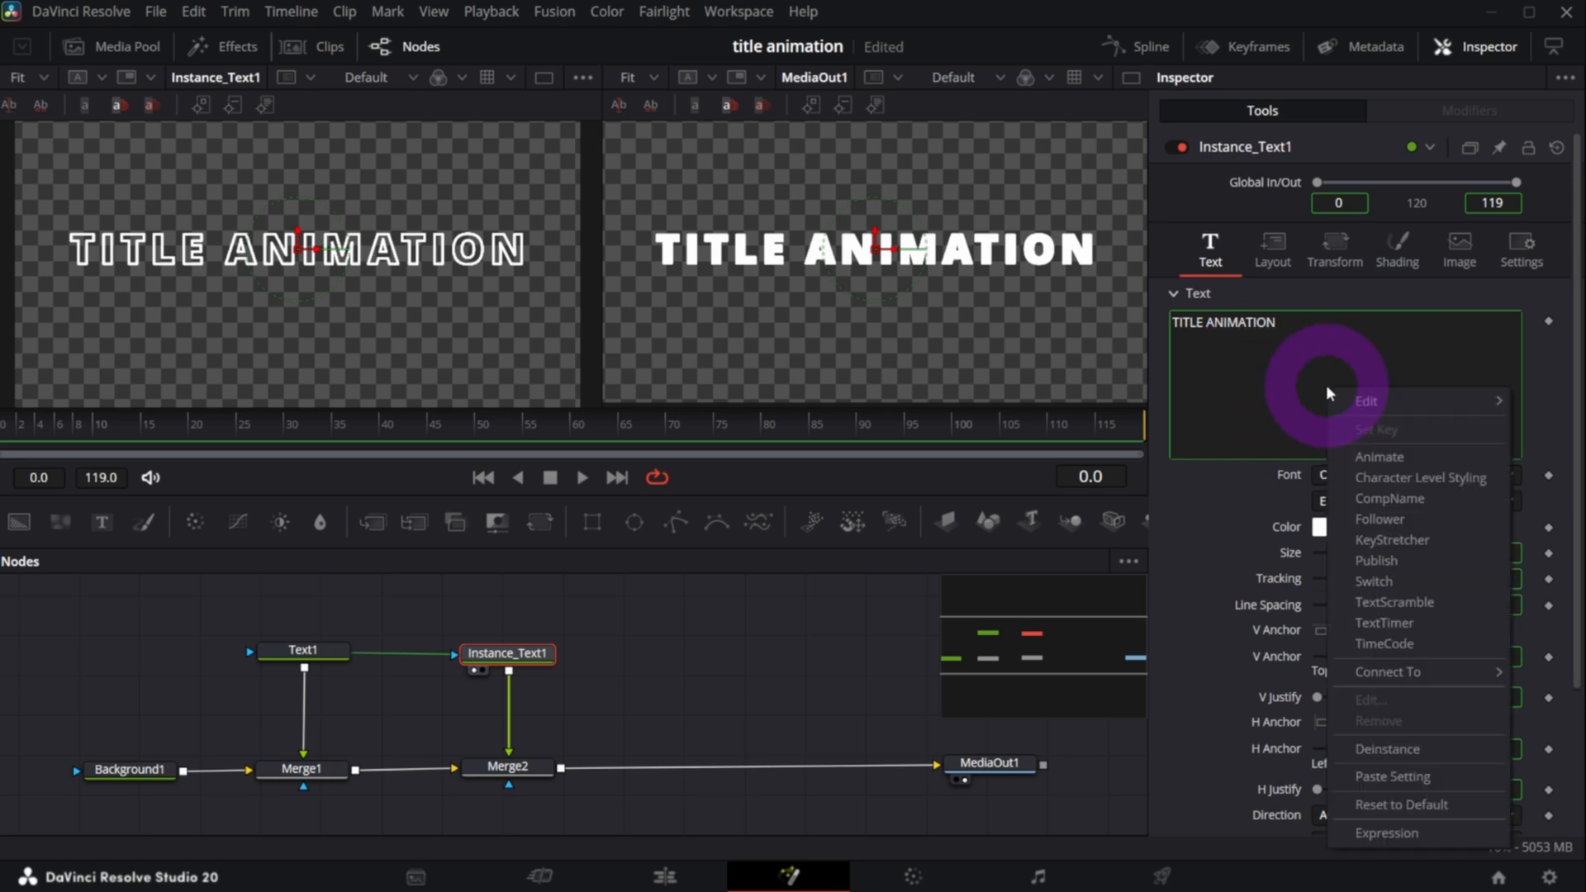
click(1358, 519)
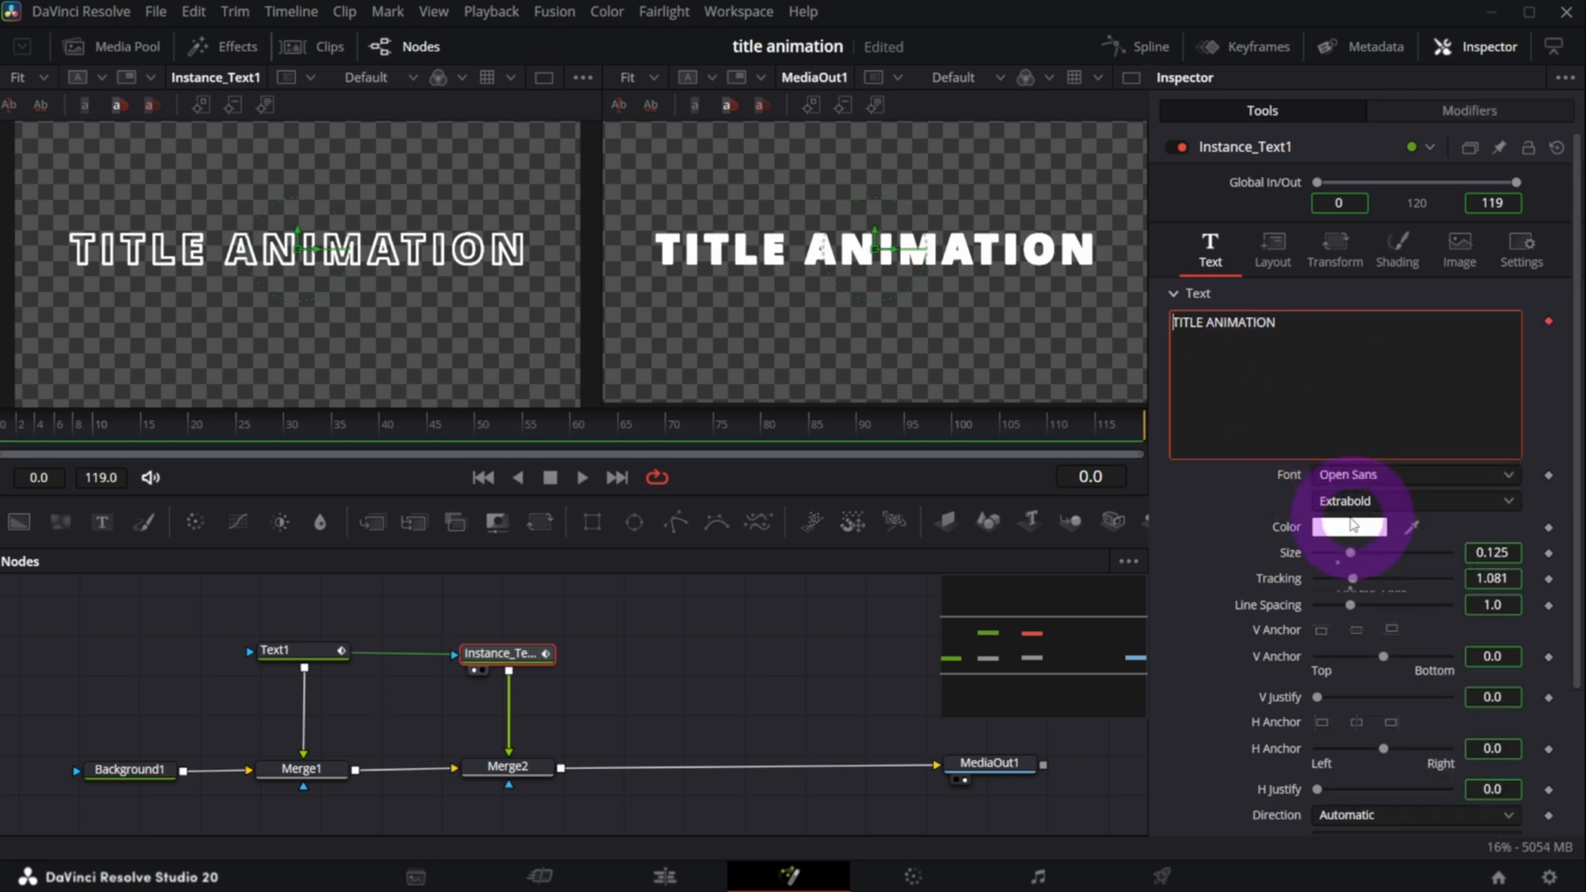
- Set the Follower modifier's order to Left to Right and its delay between characters to 5.6
click(1458, 110)
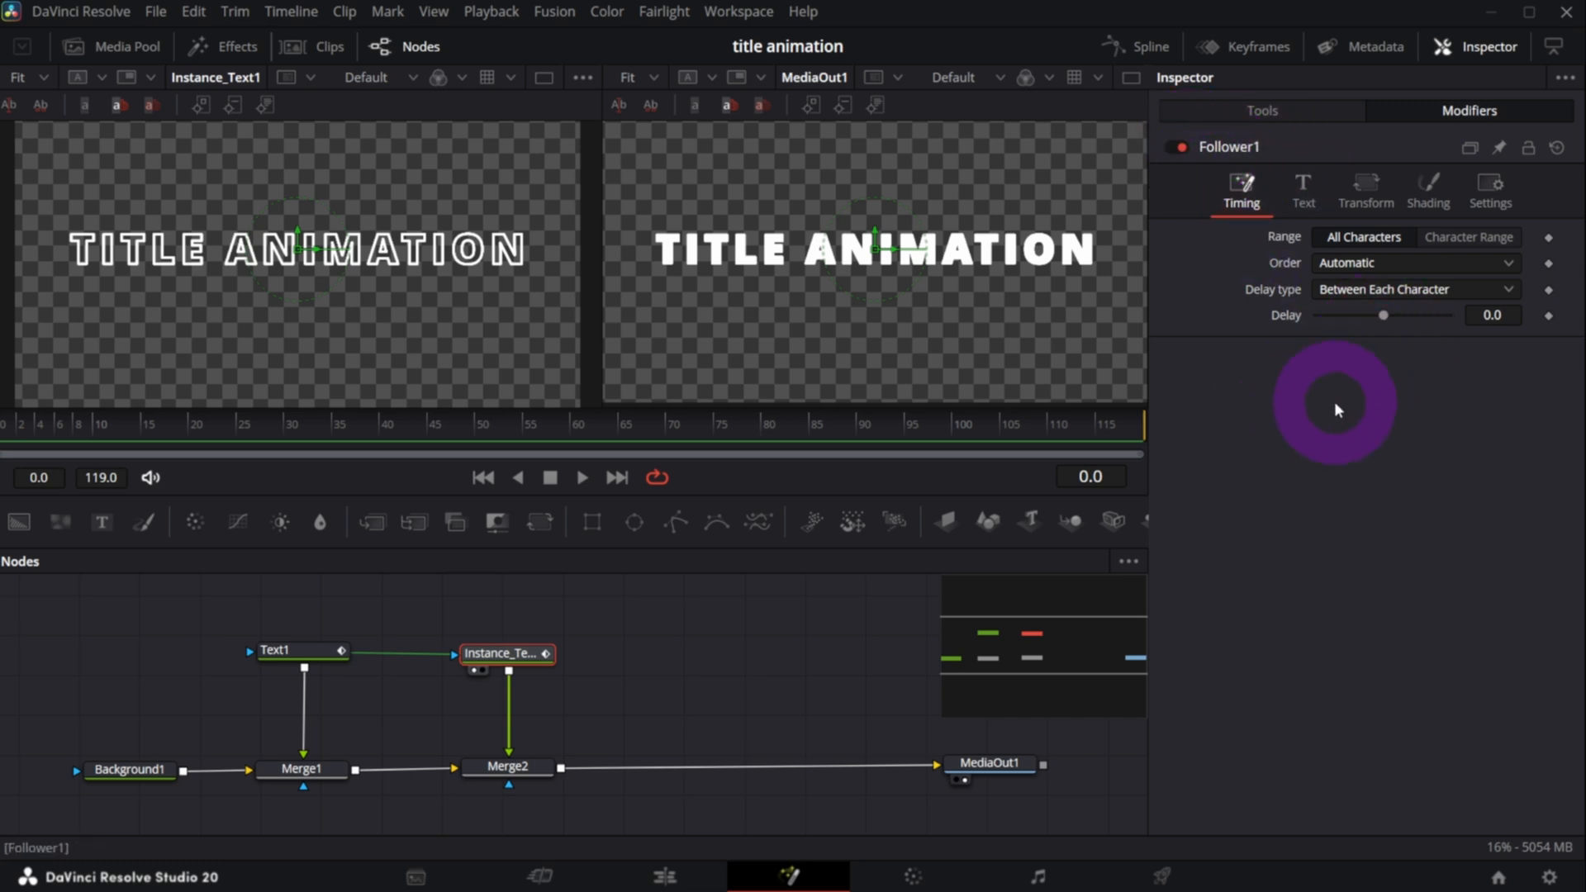
drag(1414, 311, 1396, 315)
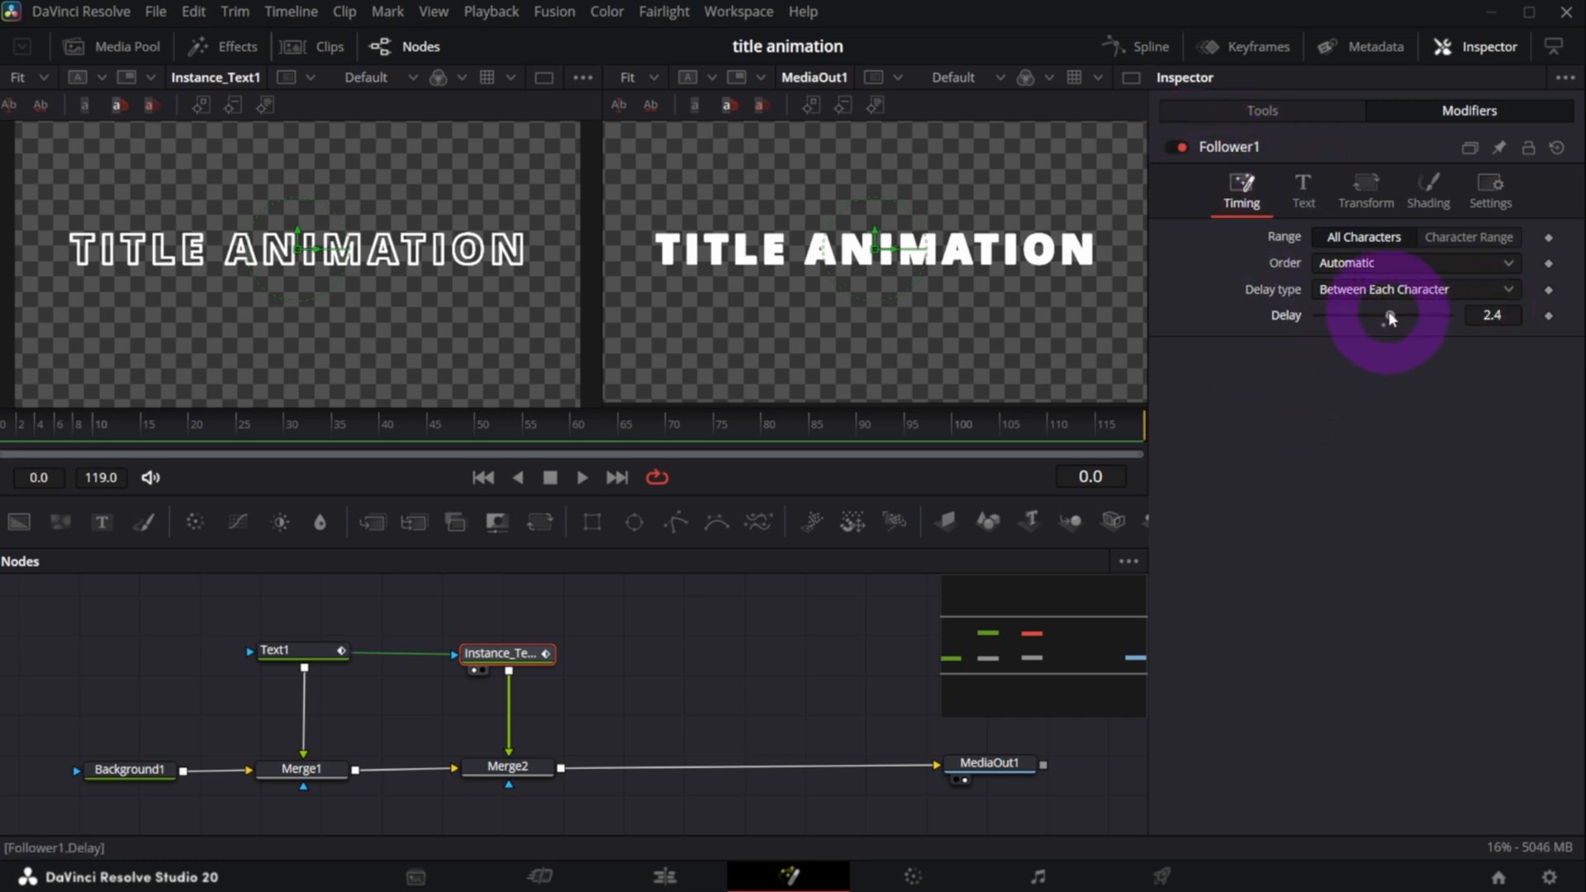
click(1344, 264)
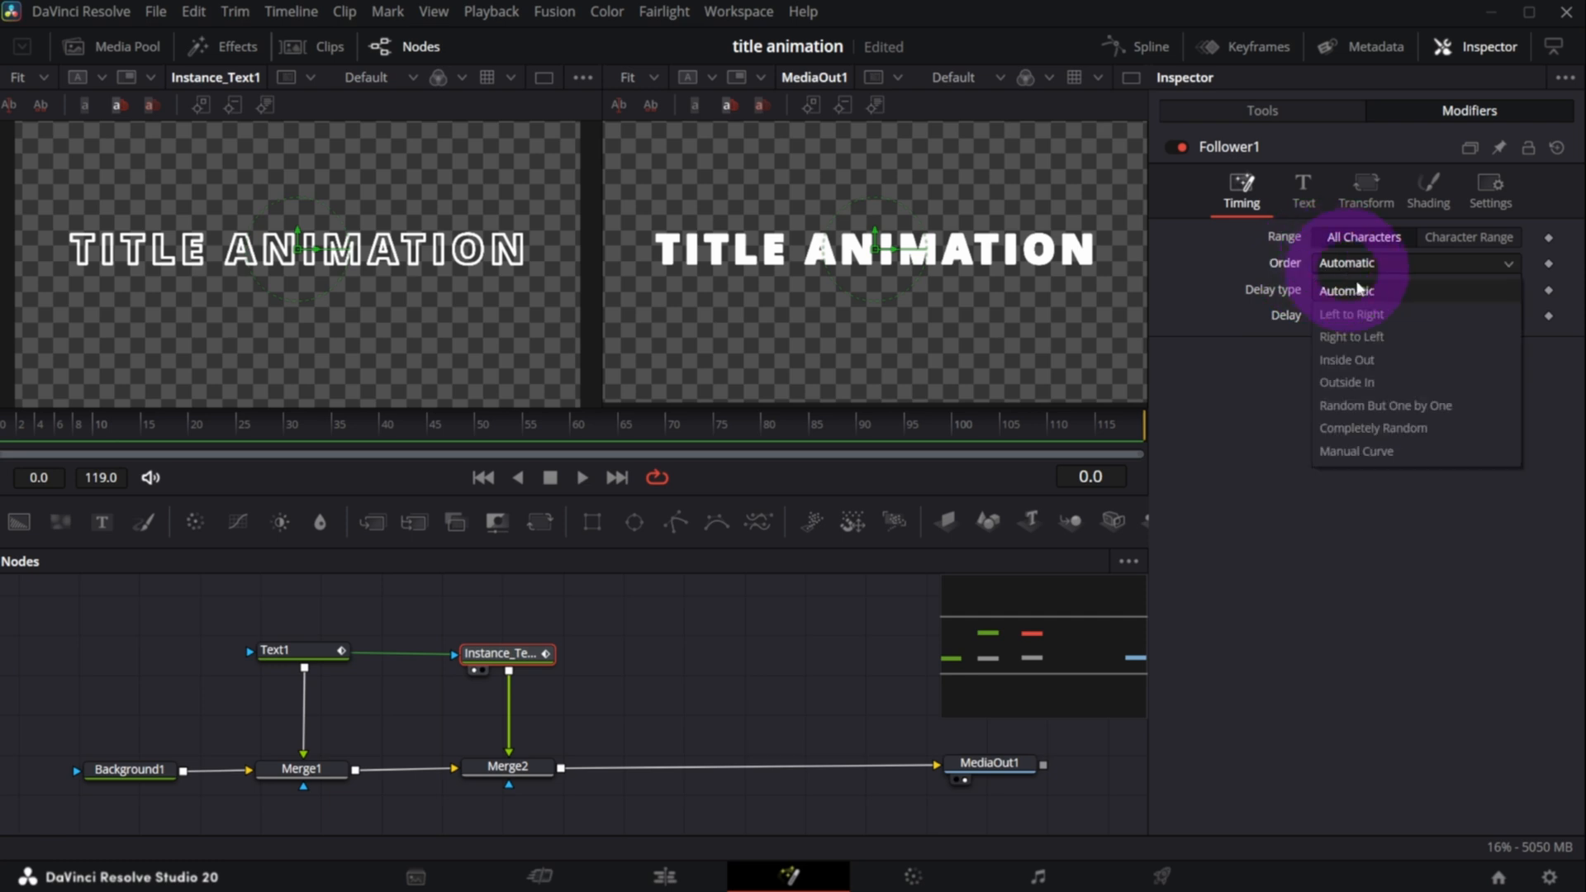
click(1345, 311)
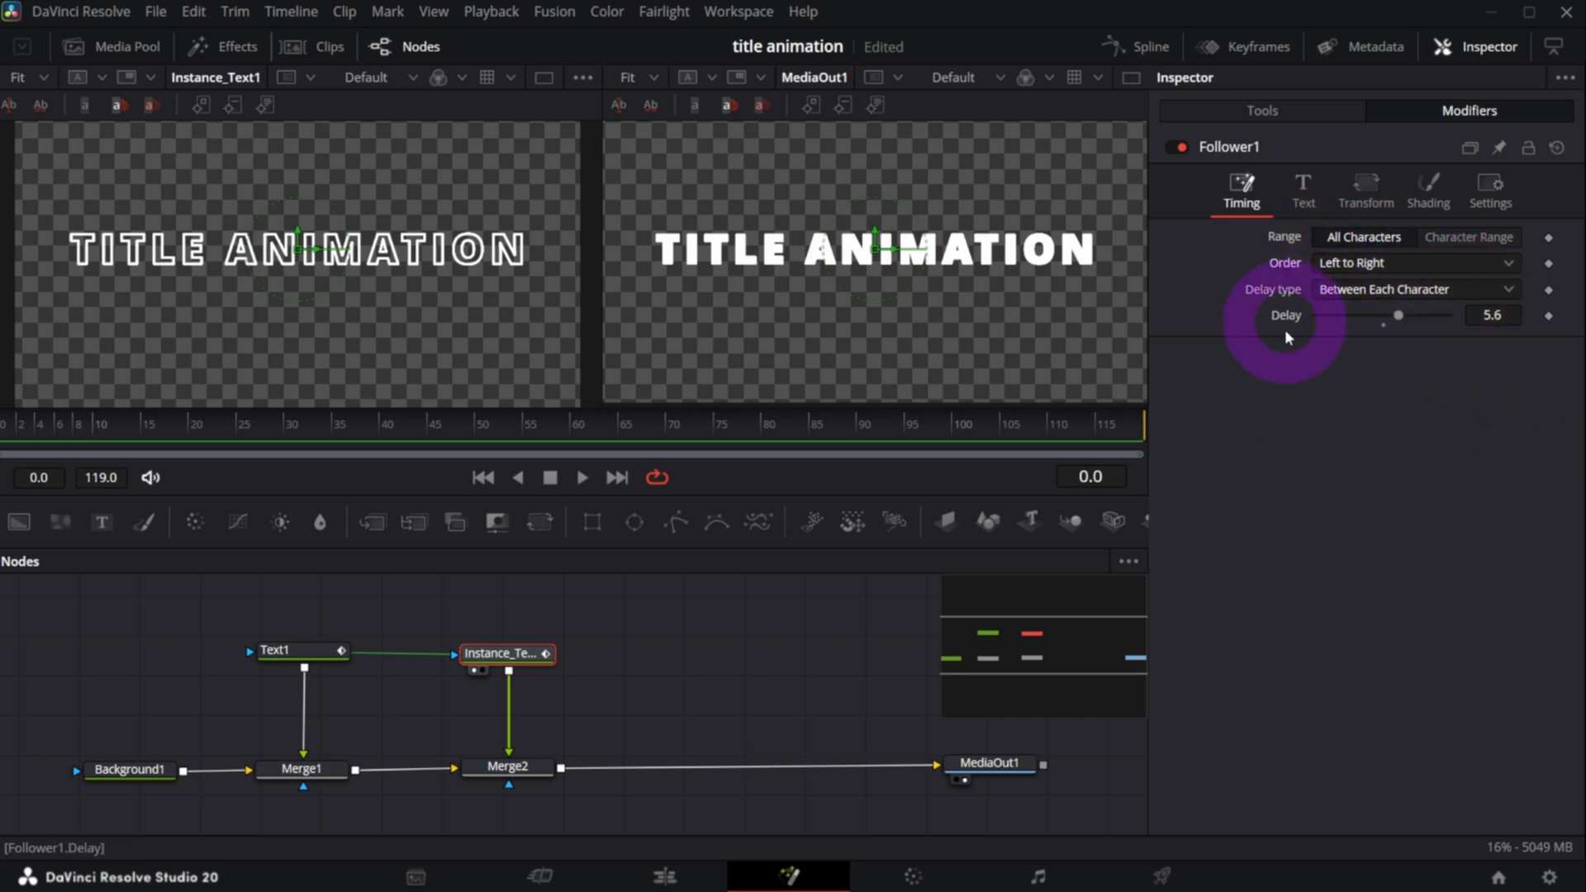
- Try green (#55aa00) without a keyframe as the color of shading element 1 in Follower1, and reset the color
click(1427, 188)
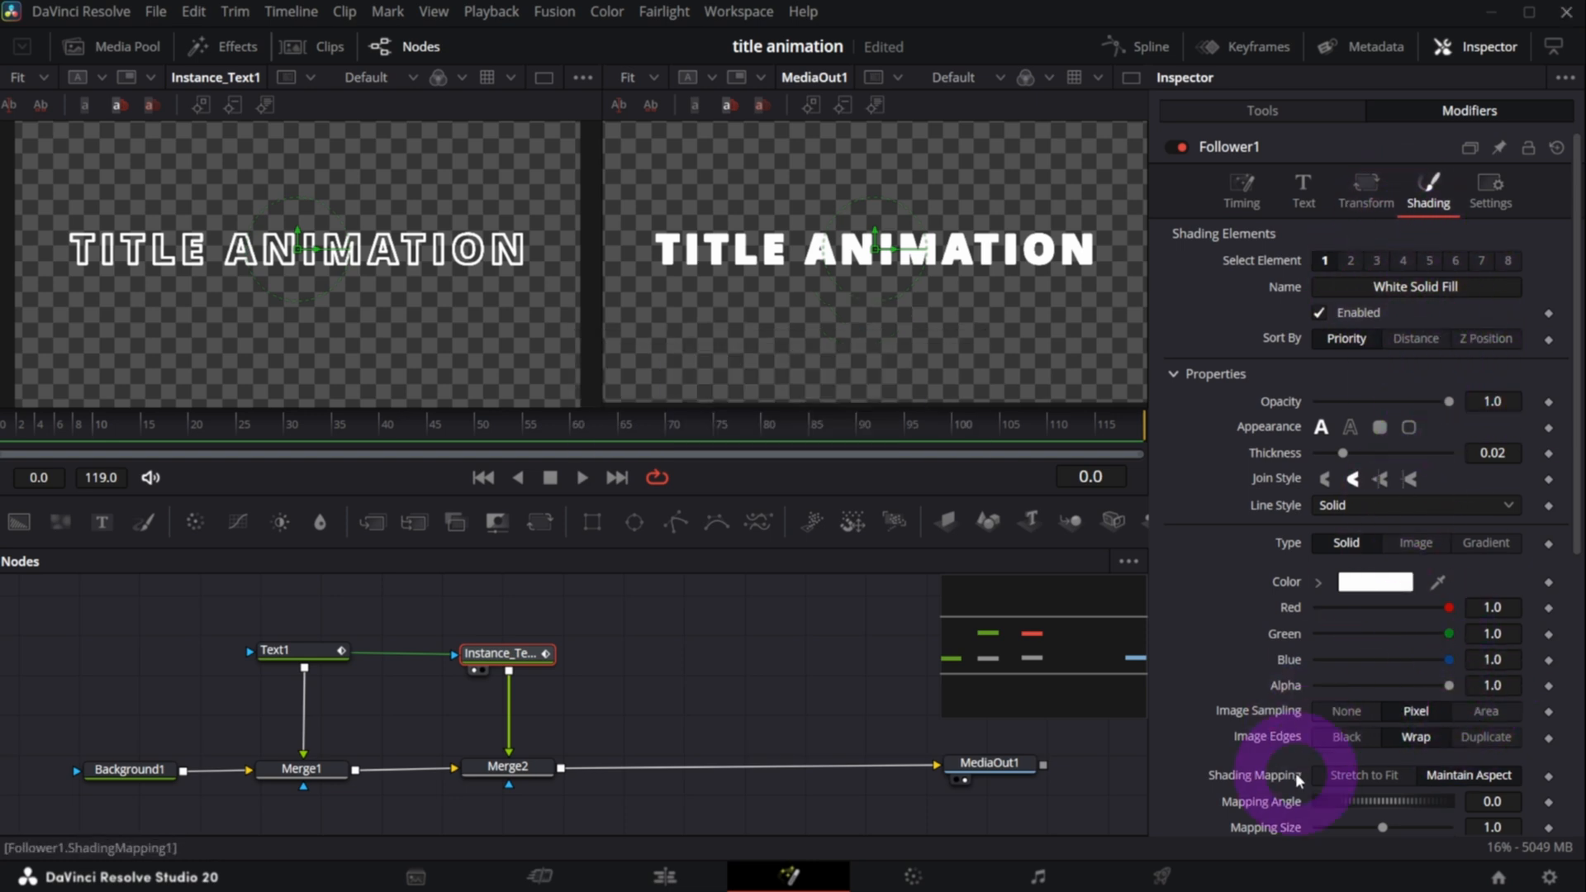
click(1277, 106)
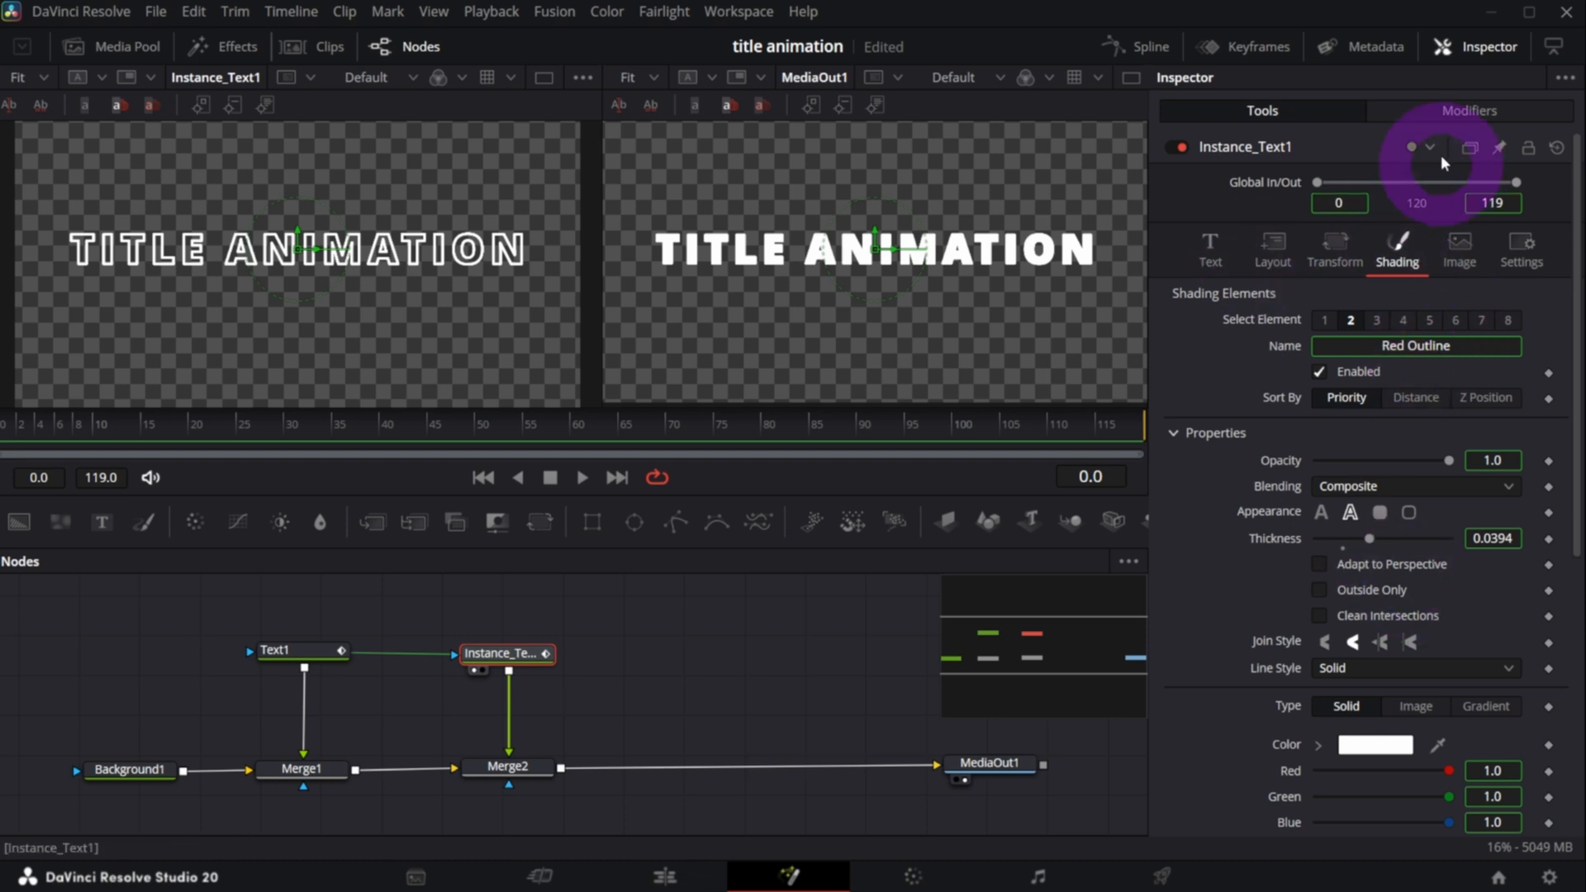
click(1470, 110)
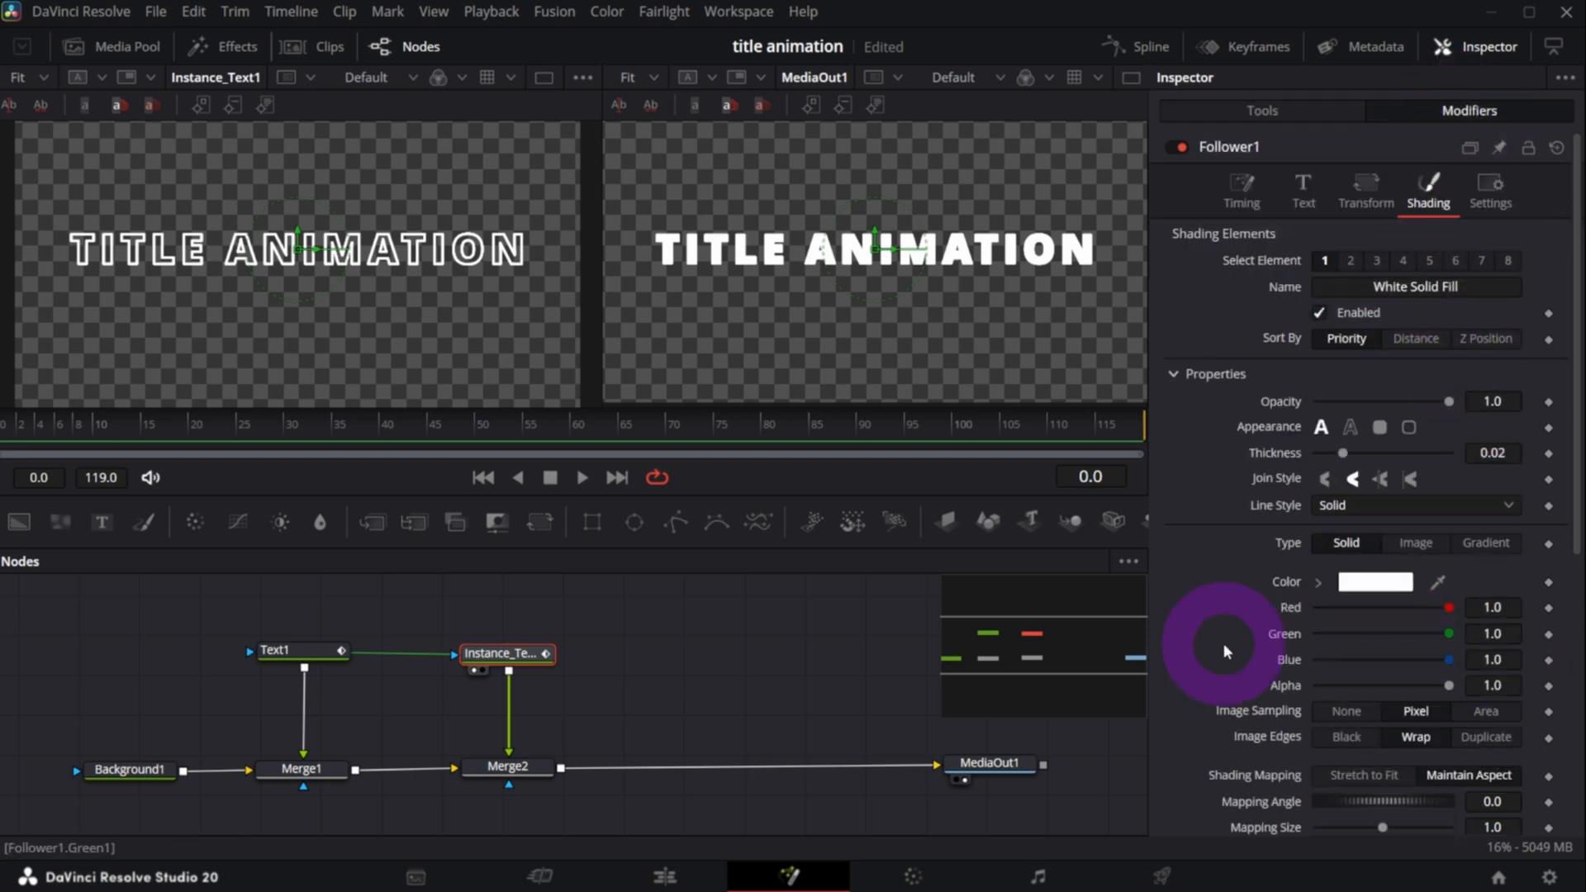
click(1381, 583)
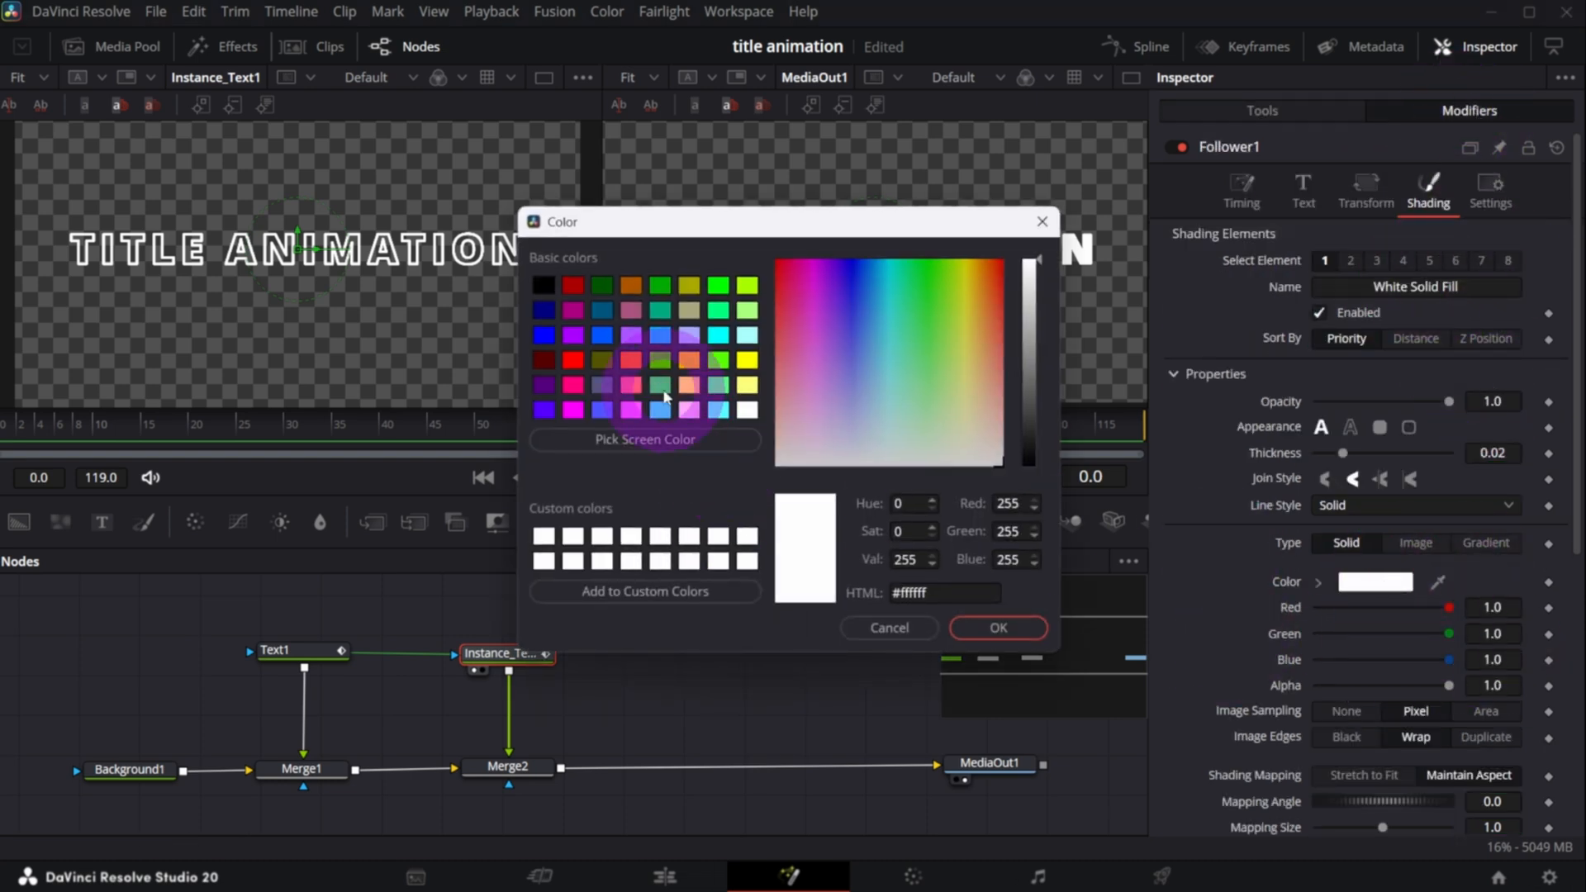
click(660, 359)
click(957, 627)
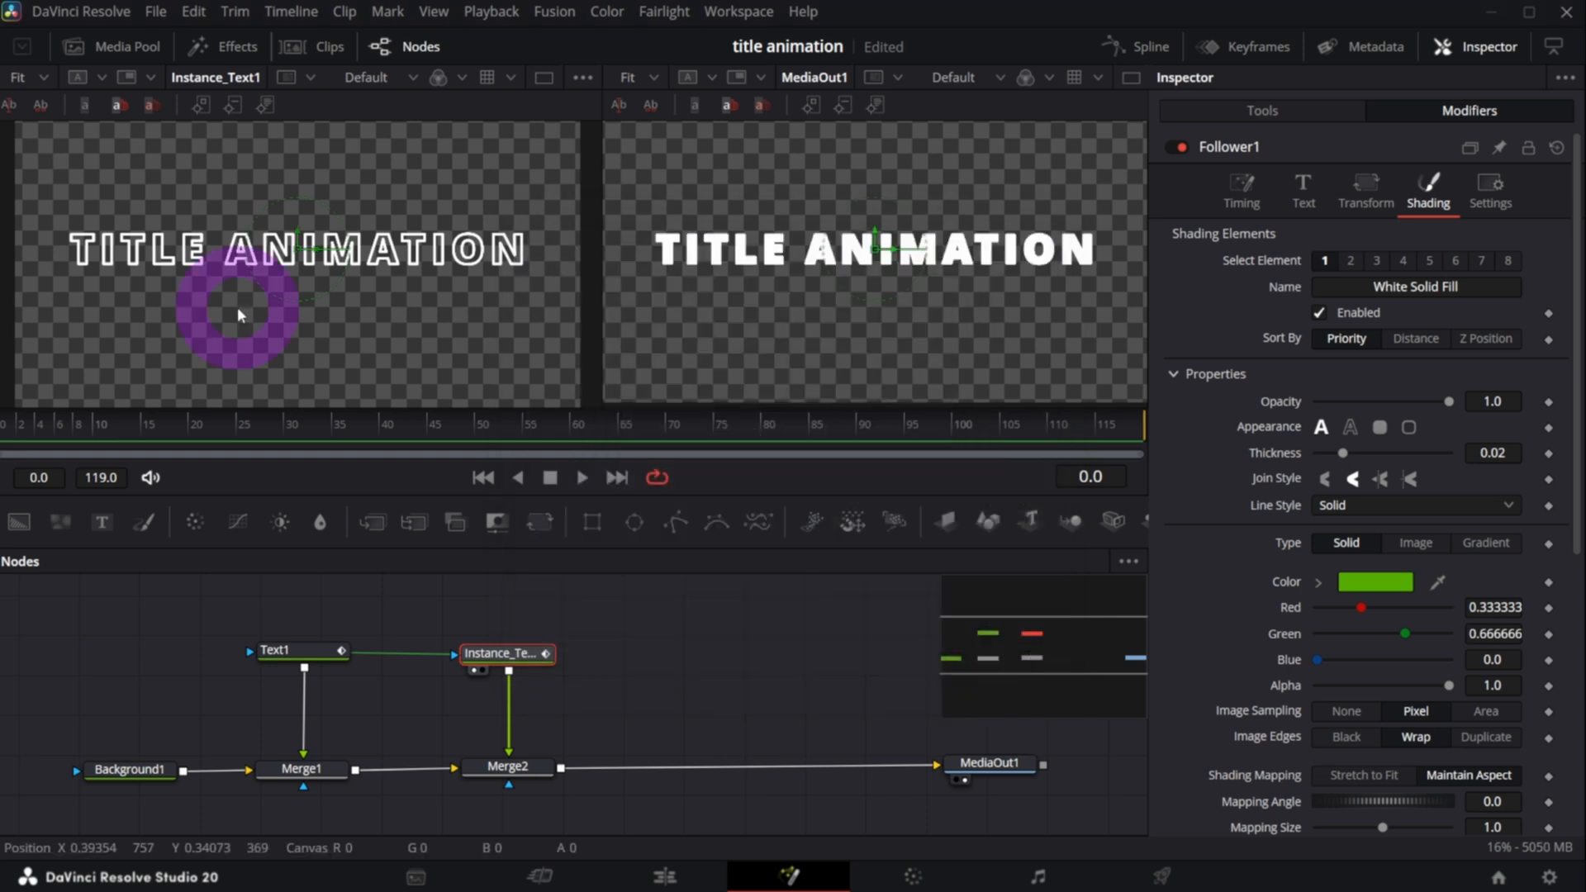
double_click(1292, 578)
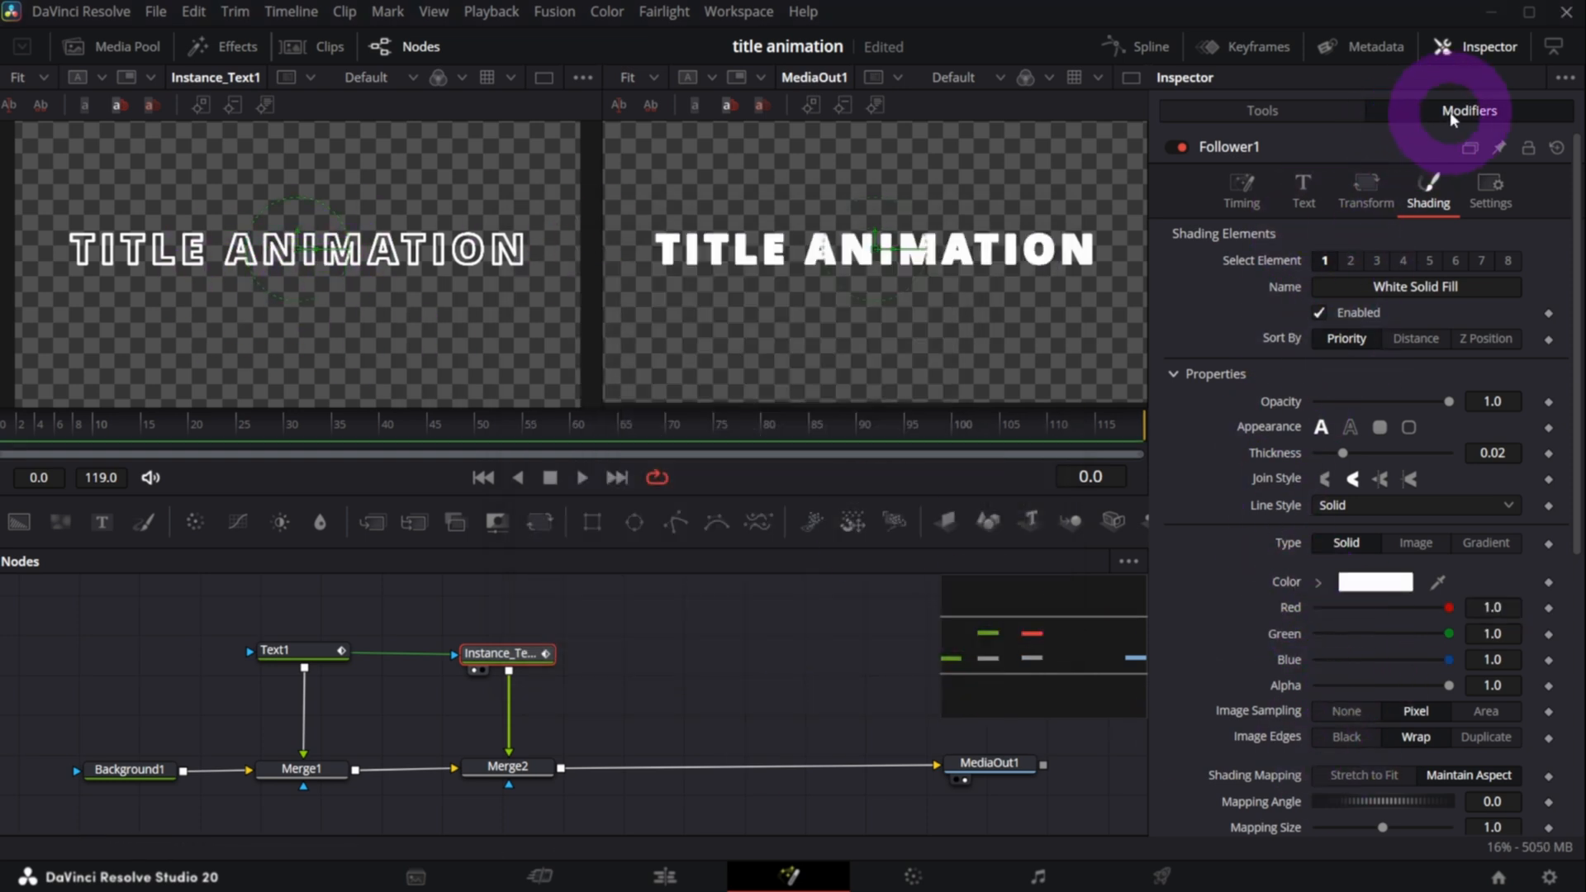
click(1217, 160)
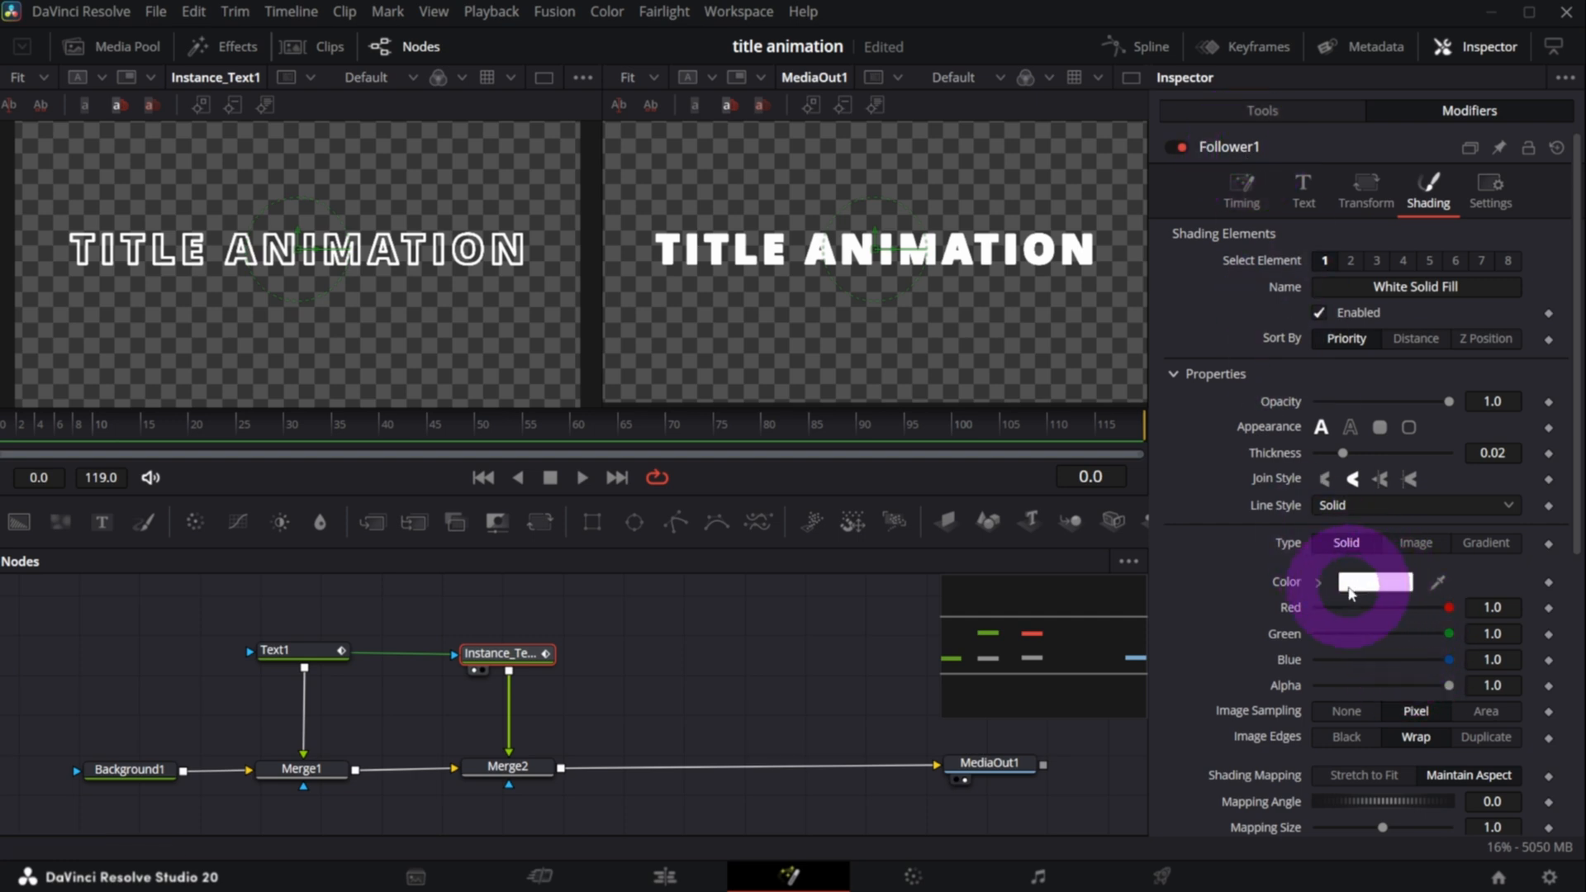
- Keyframe the color of Follower1's shading element 1 as green (#55aa00) at frame 0, go to frame 5 and reset the color
click(1550, 583)
click(1404, 588)
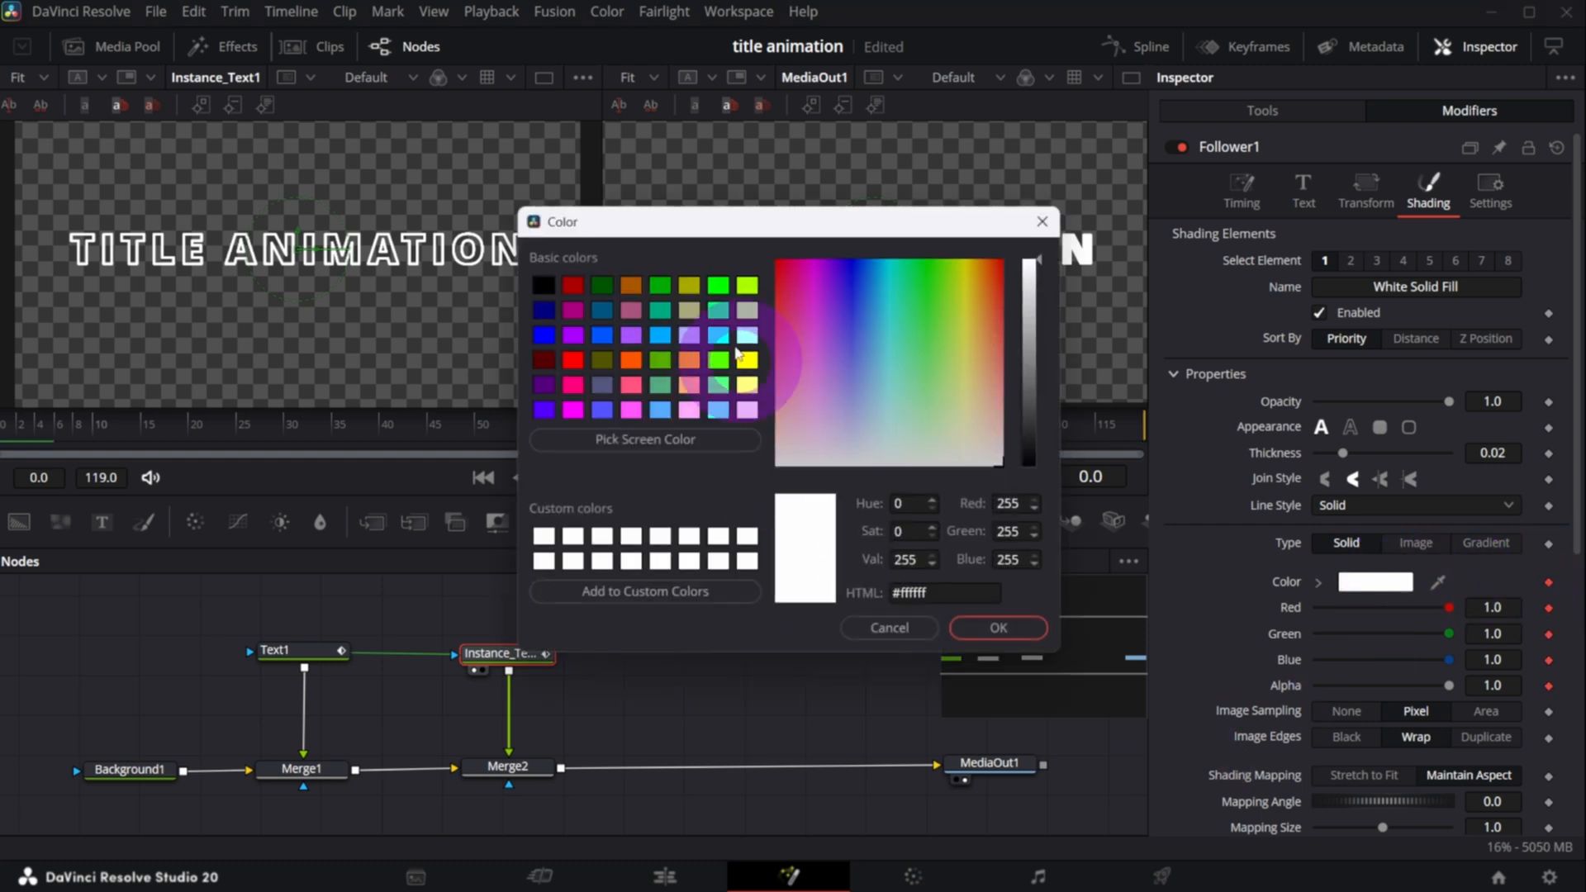
click(660, 360)
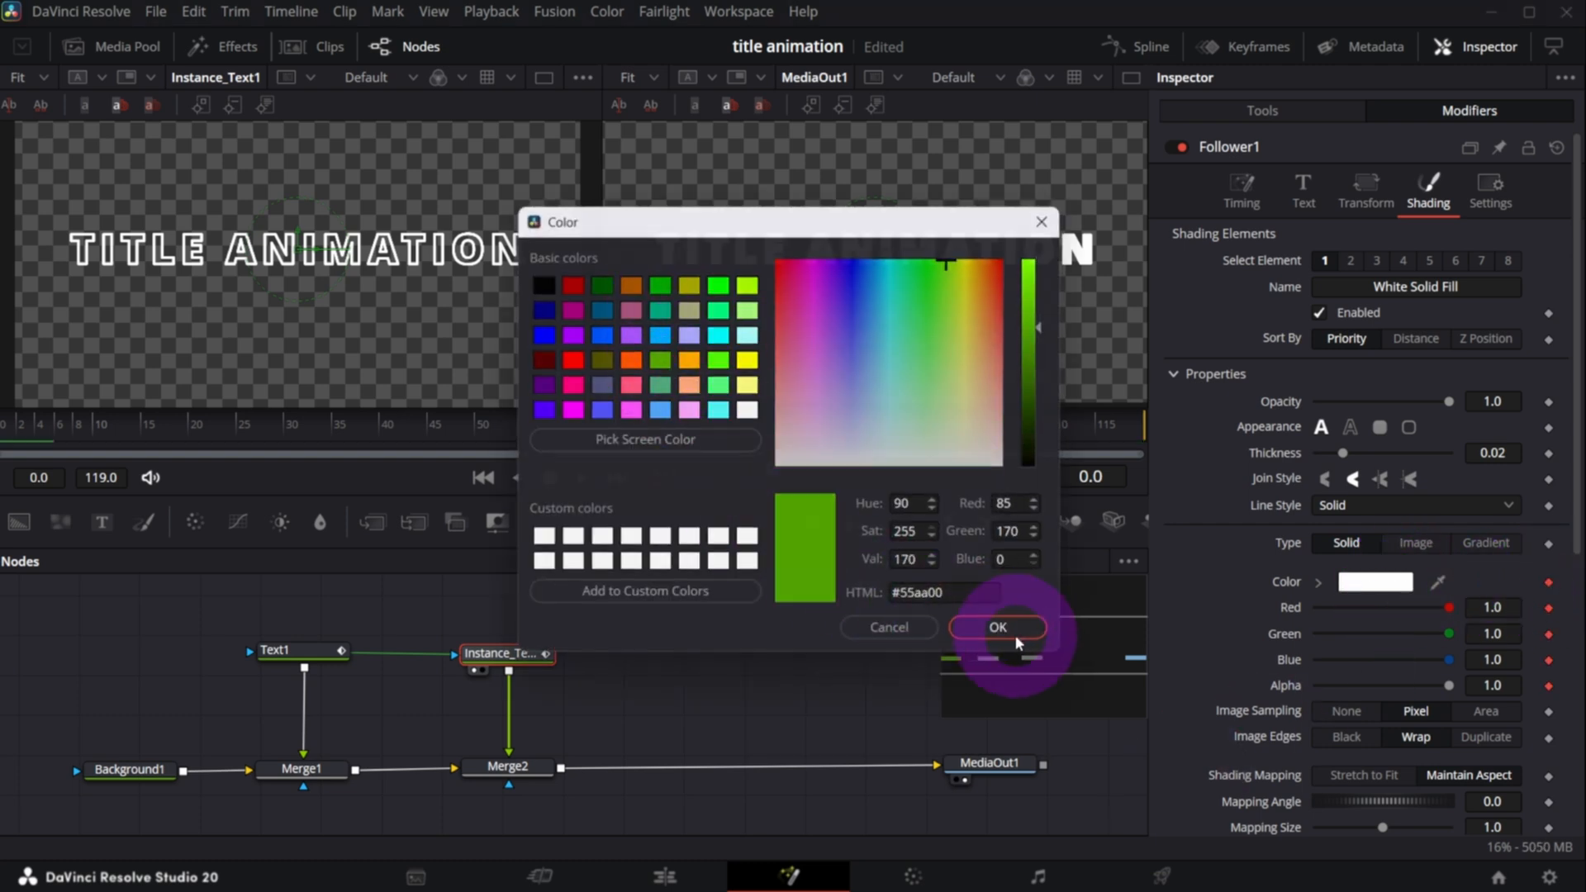
click(1009, 635)
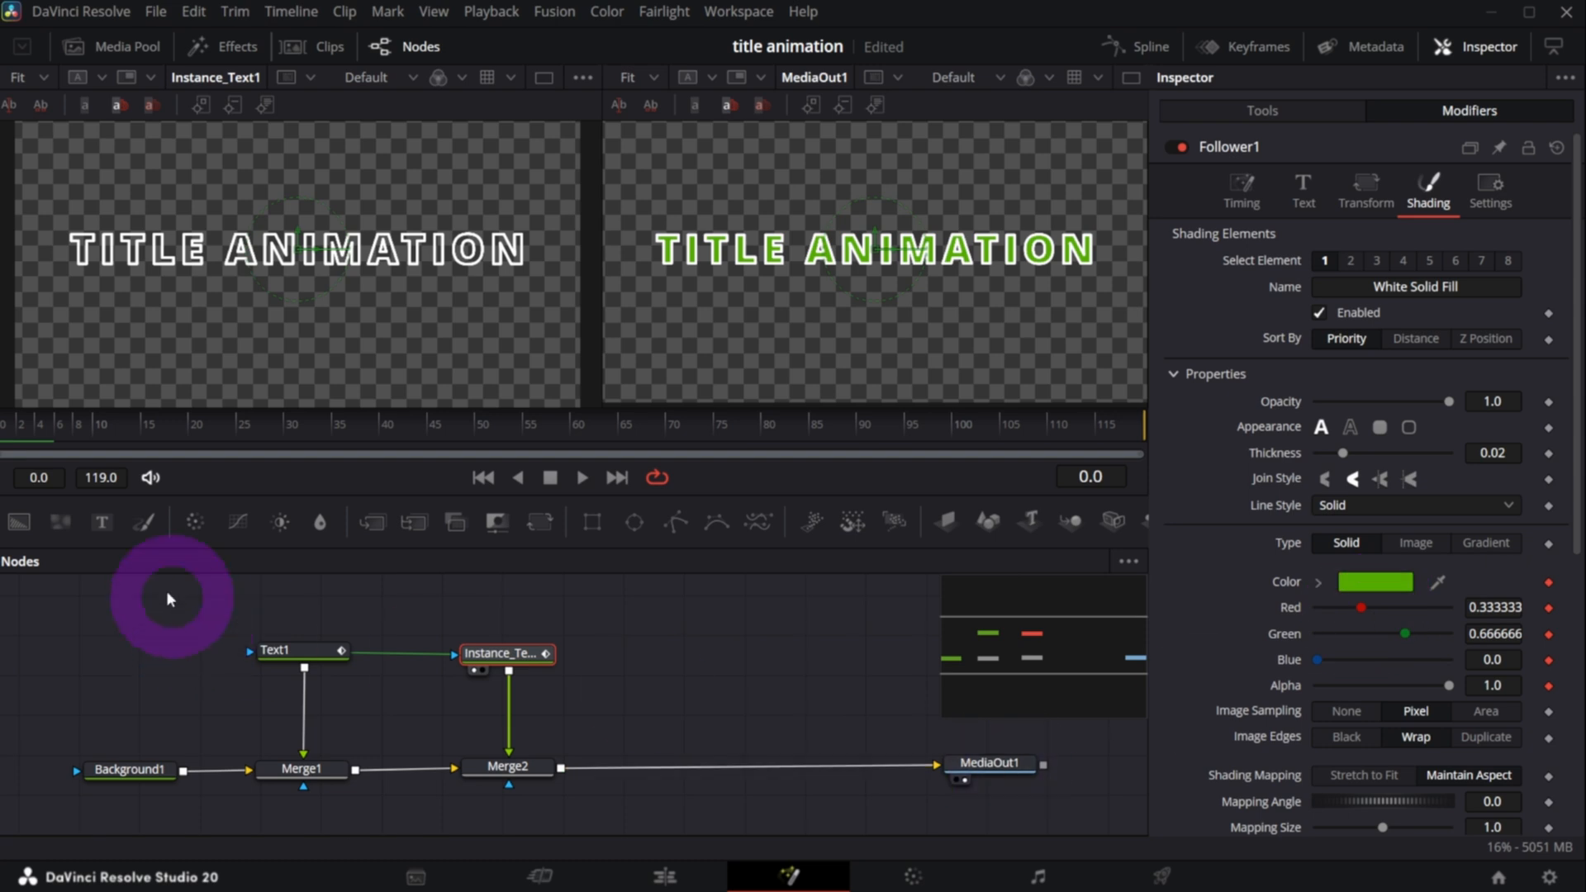
click(53, 424)
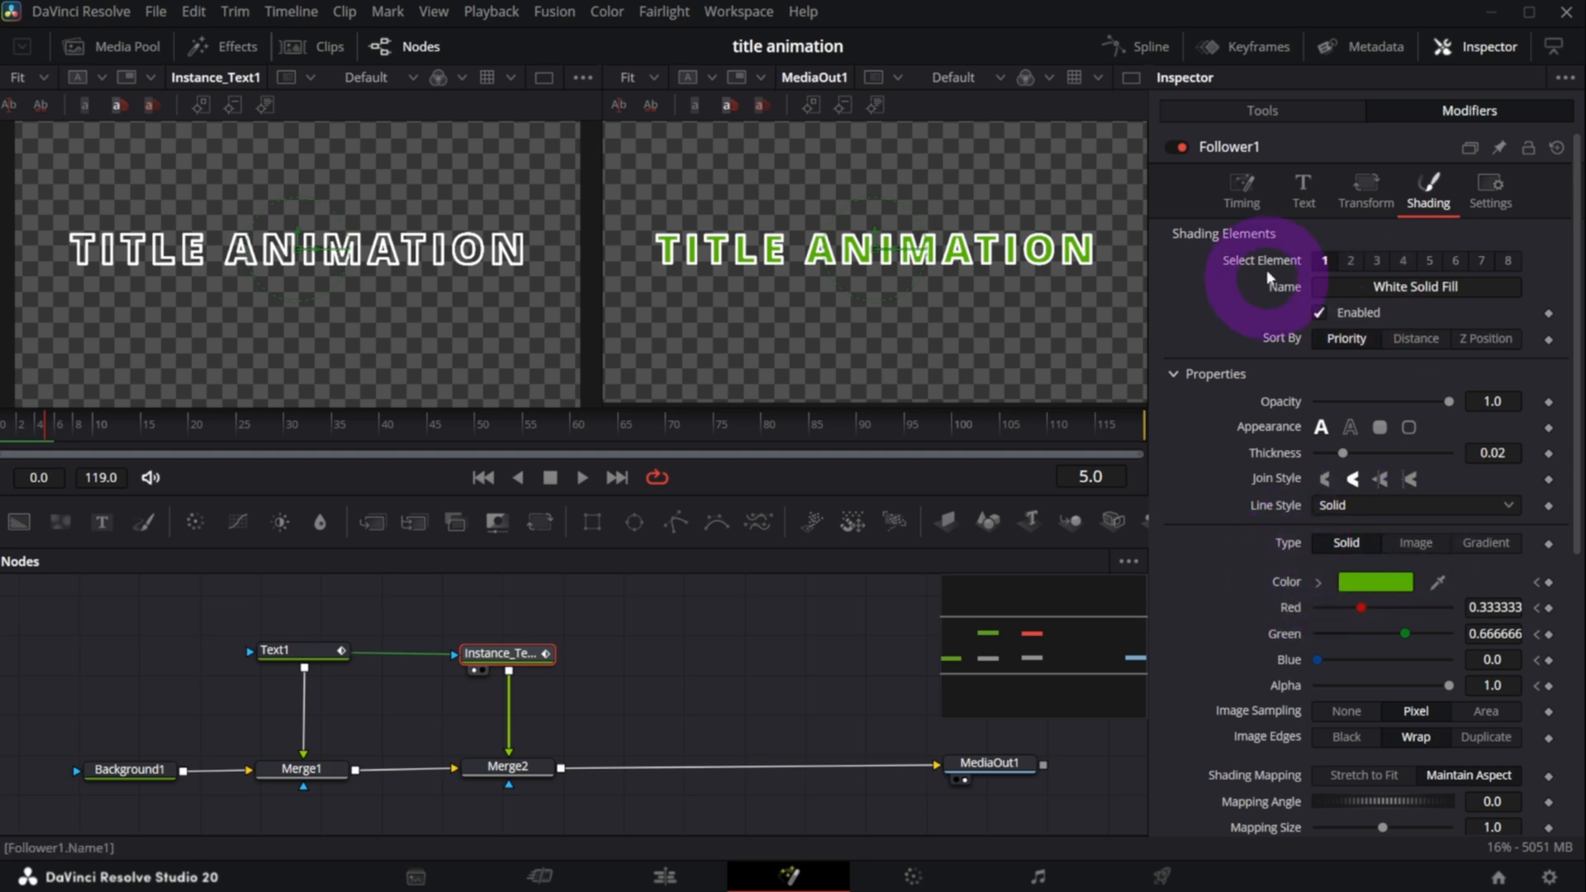
double_click(1285, 581)
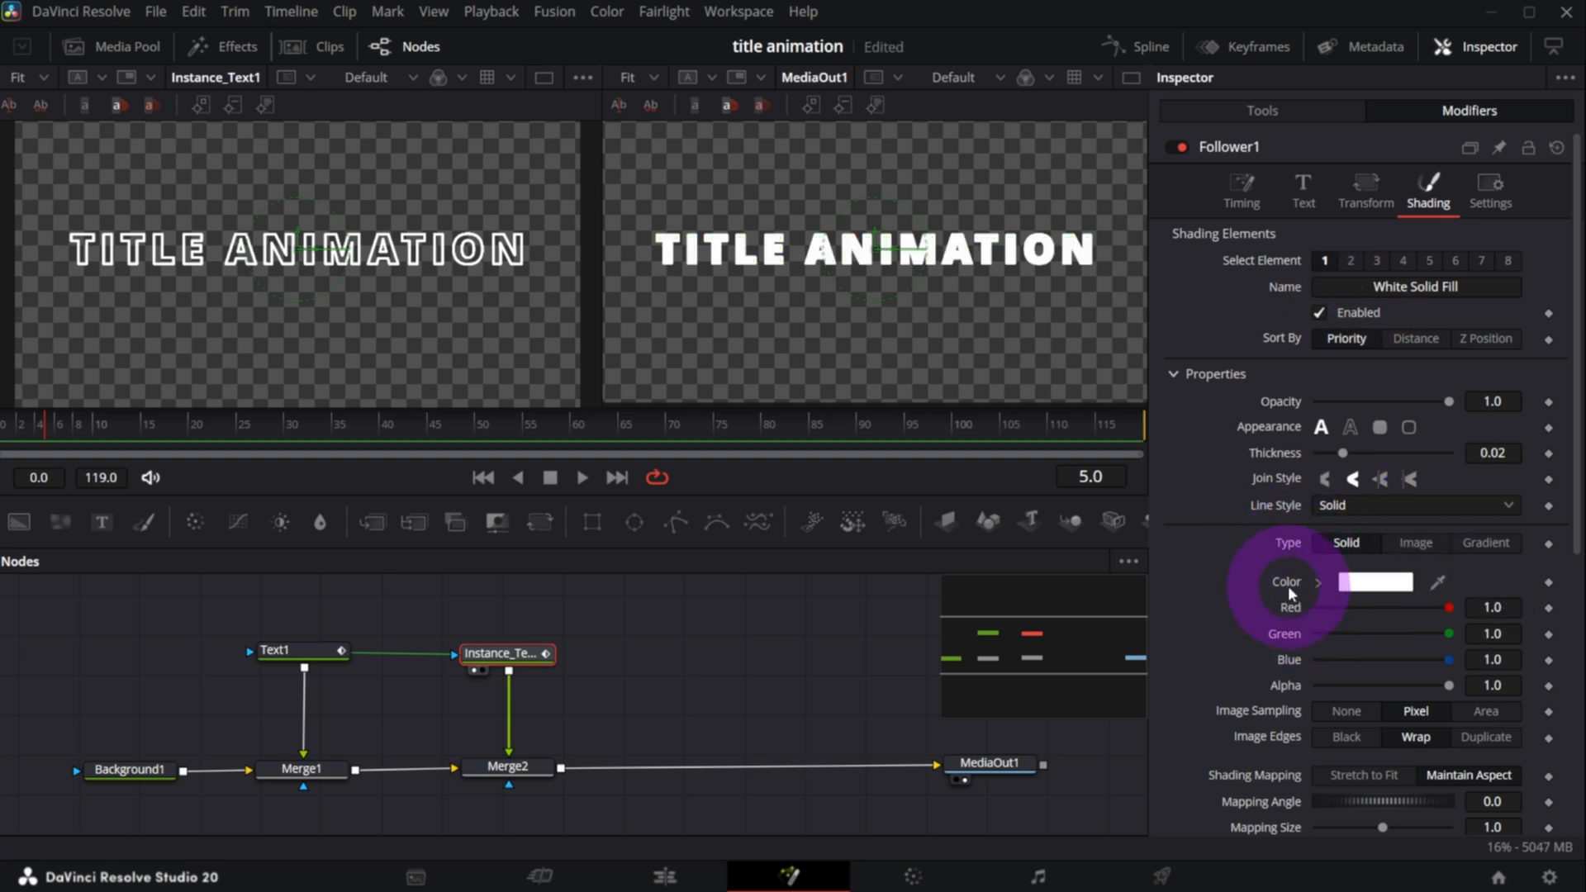
- Compare shading element 2 in Follower1 and Instance_Text1, add a color keyframe to it in Follower1 at frame 5, and undo that
click(516, 658)
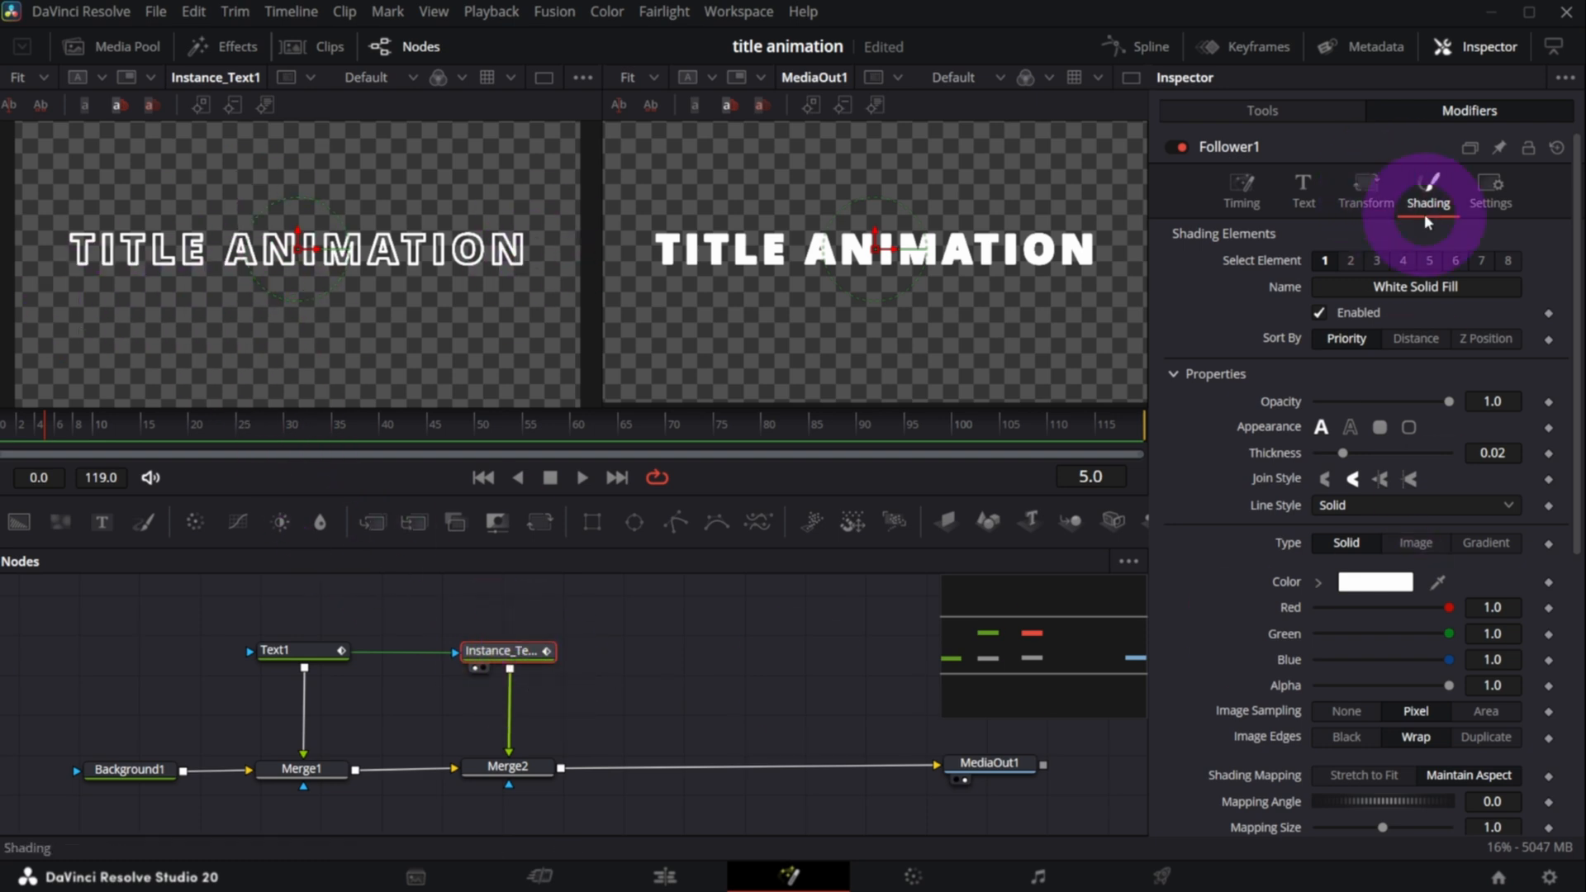
click(1351, 263)
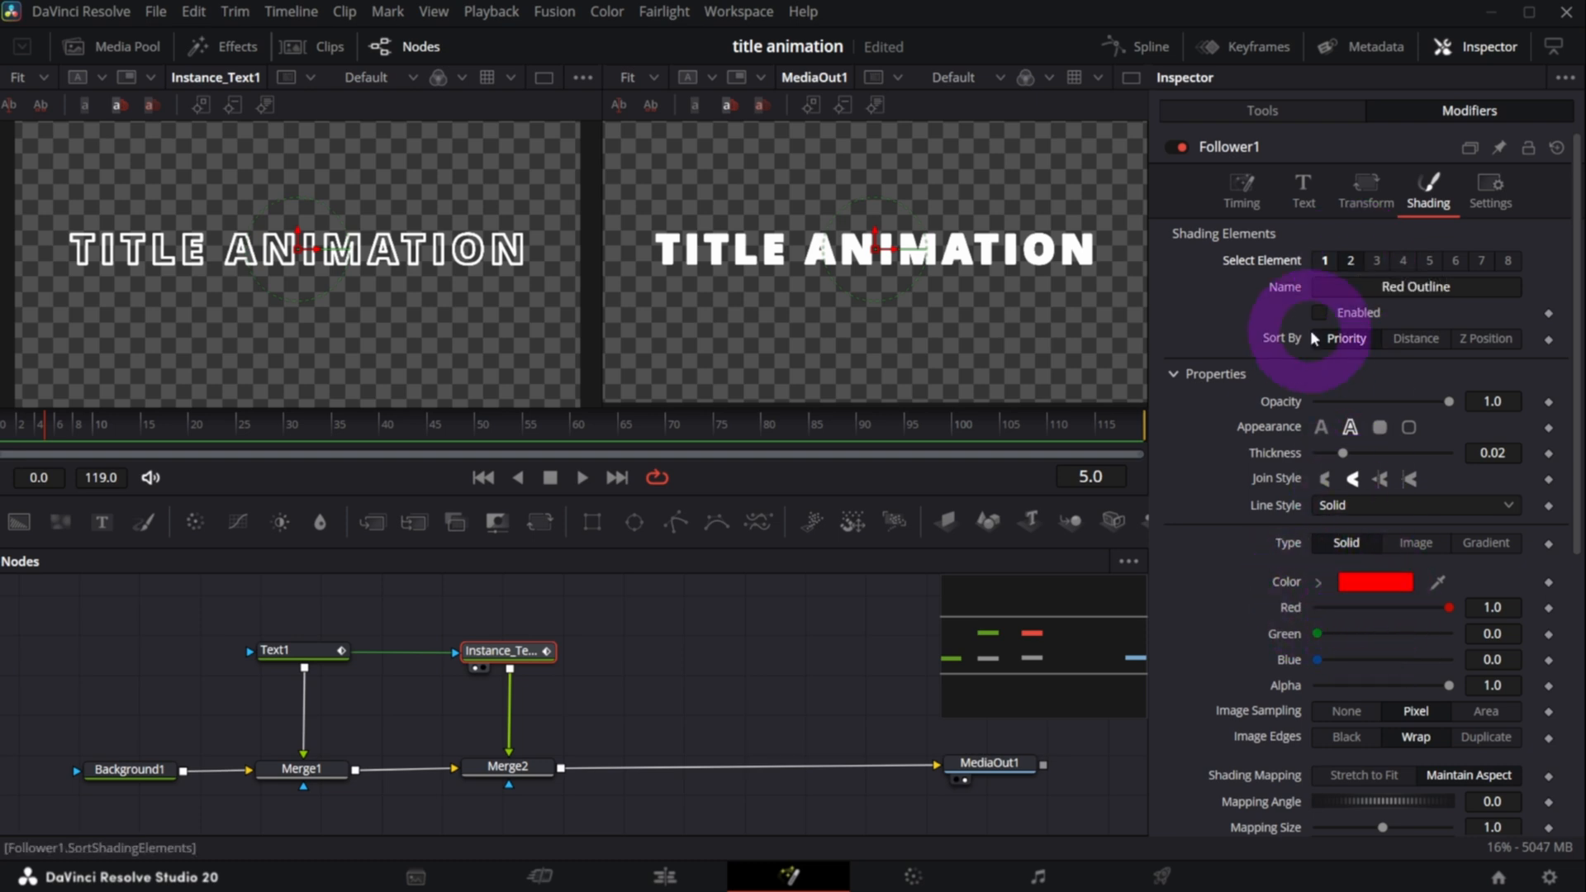
click(1307, 110)
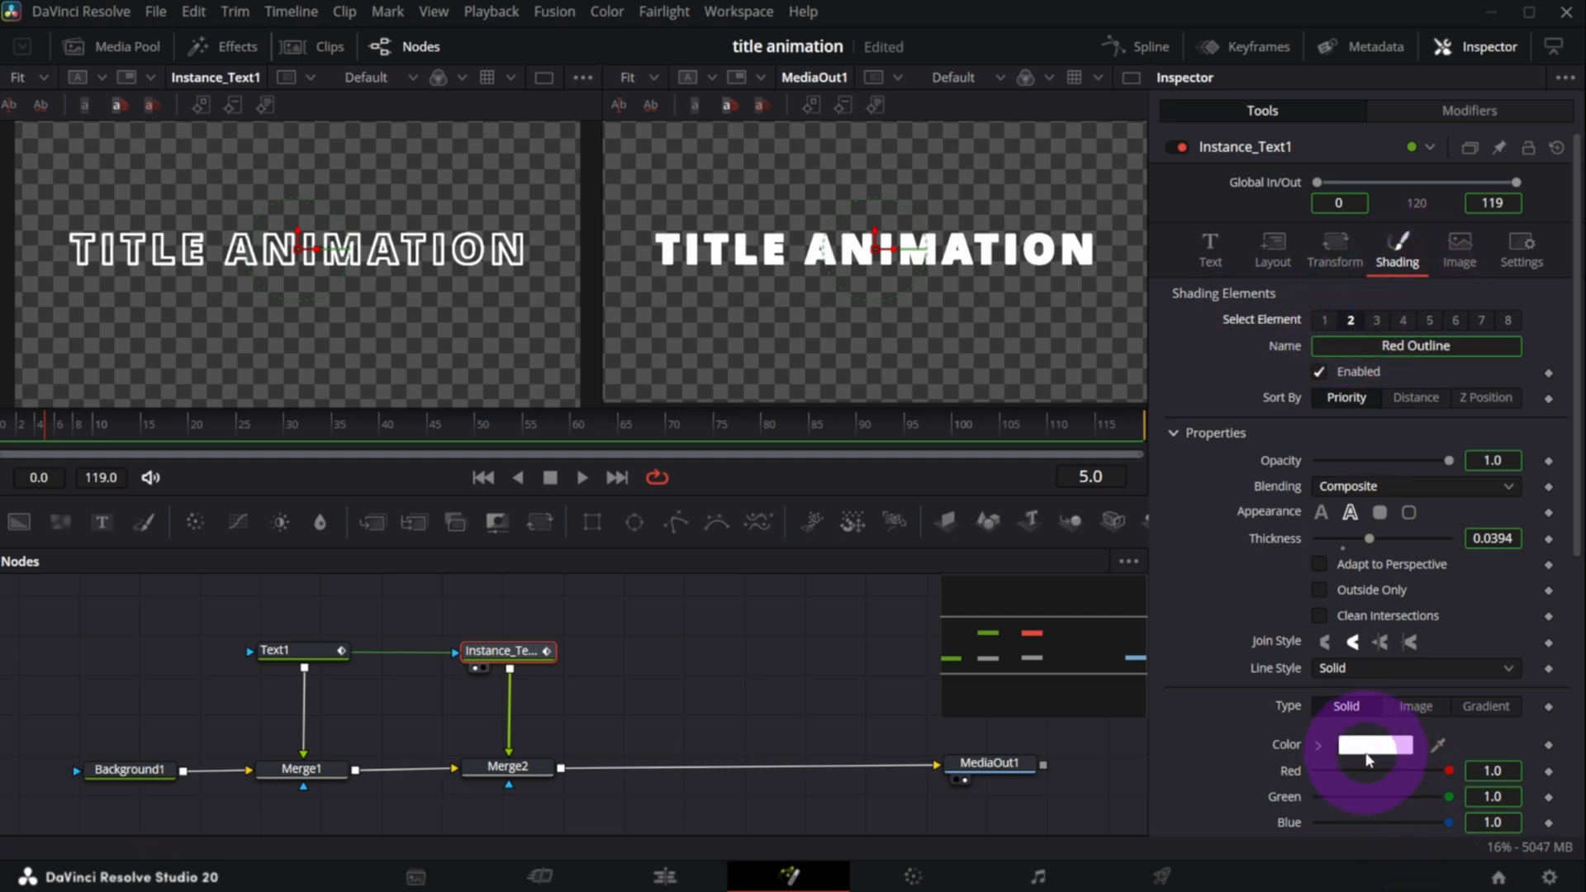
click(1436, 108)
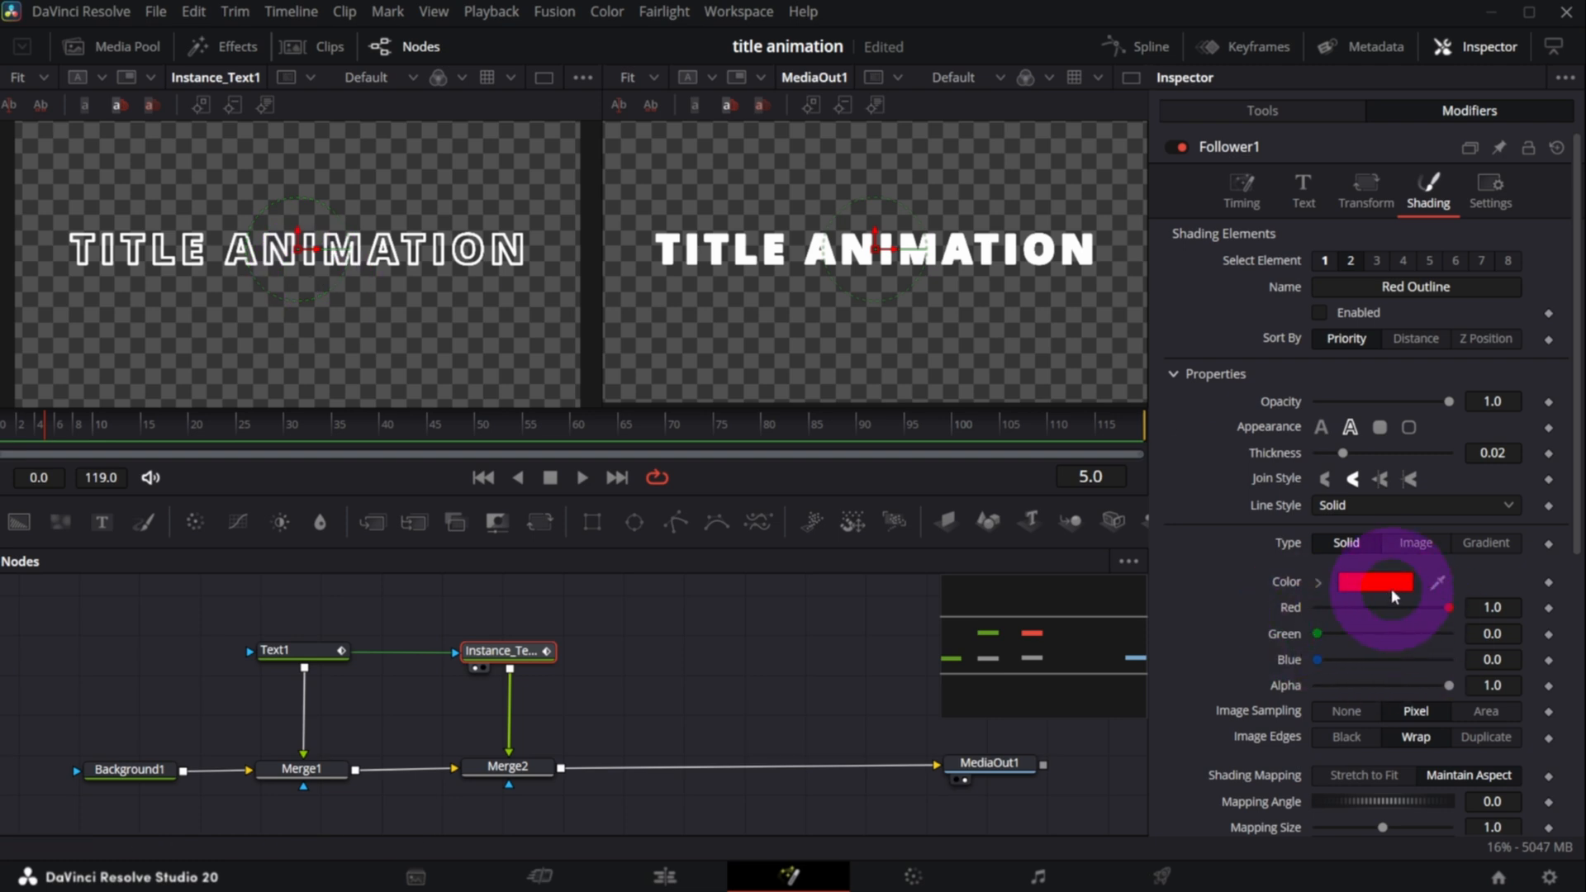
click(1549, 583)
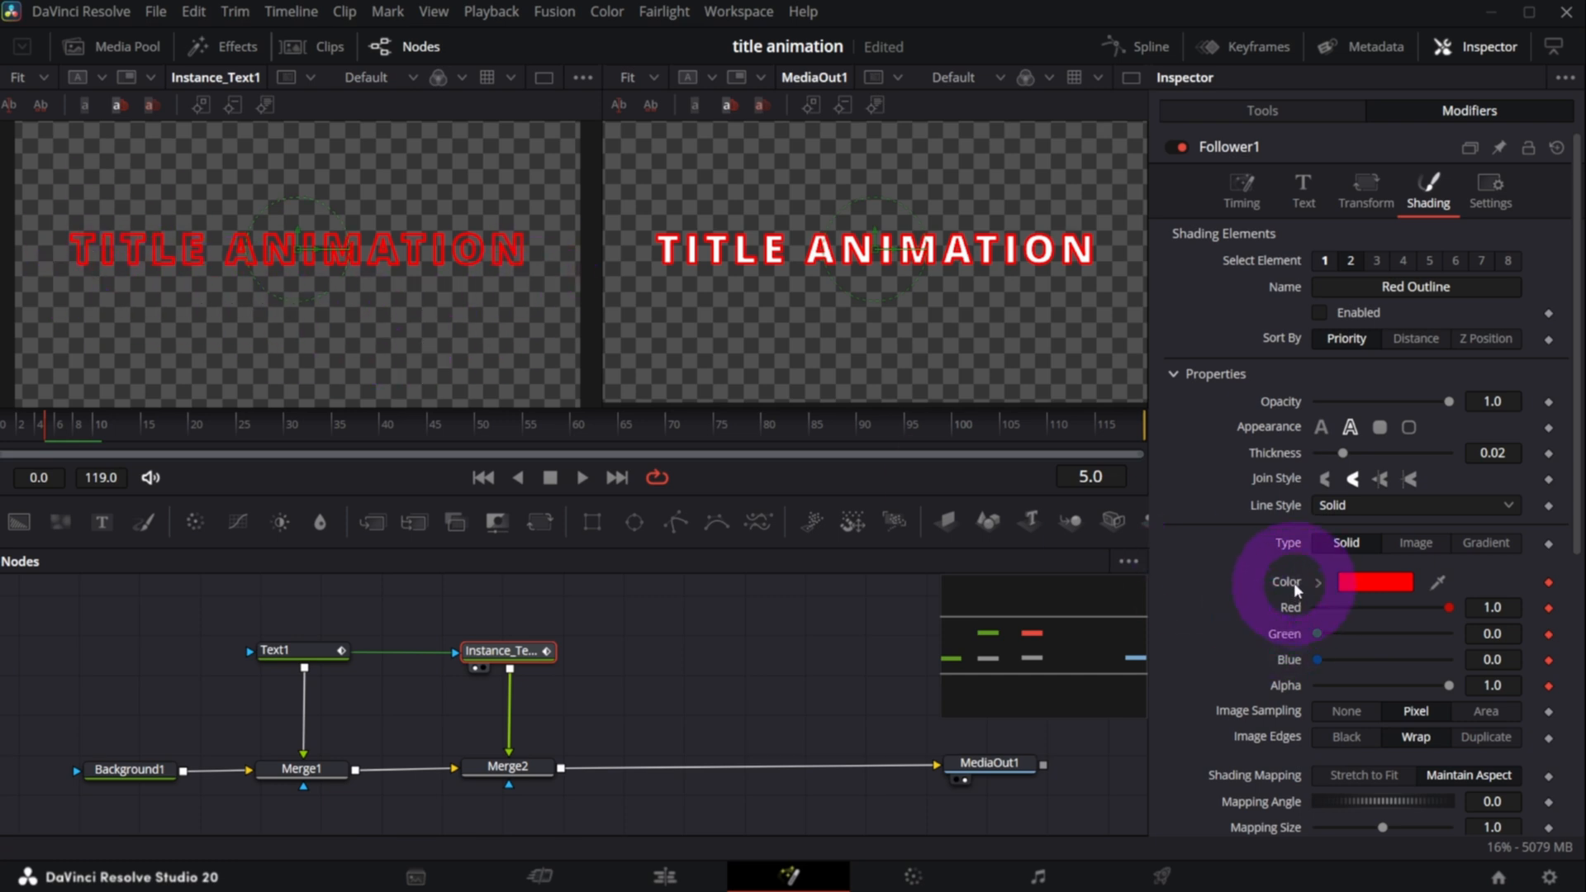
key(ctrl+z)
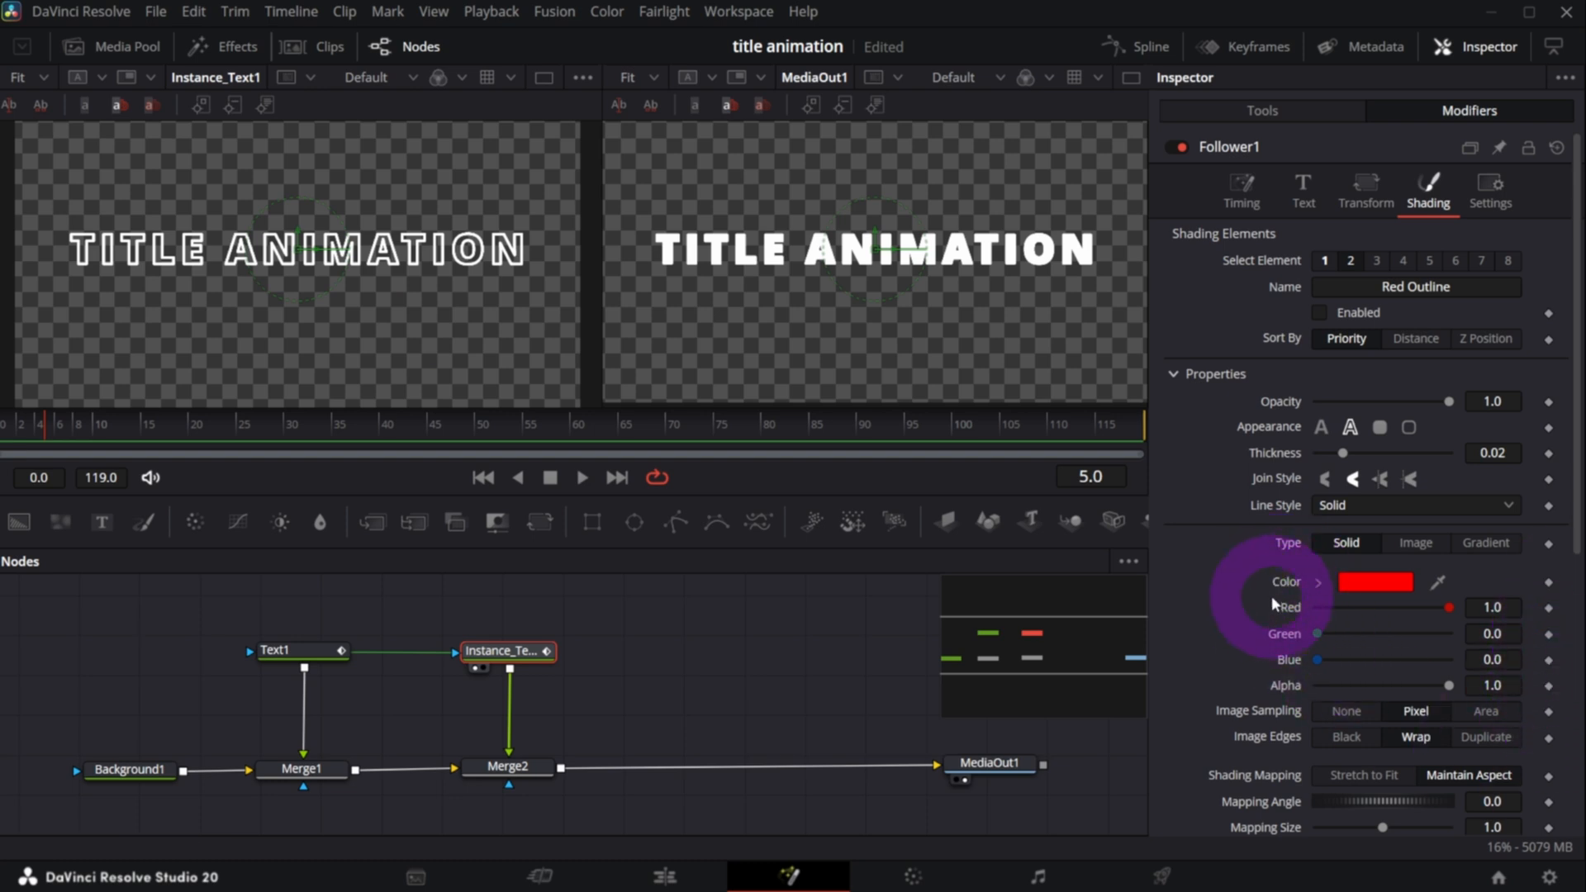
- Set the current time to frame 0
double_click(1083, 485)
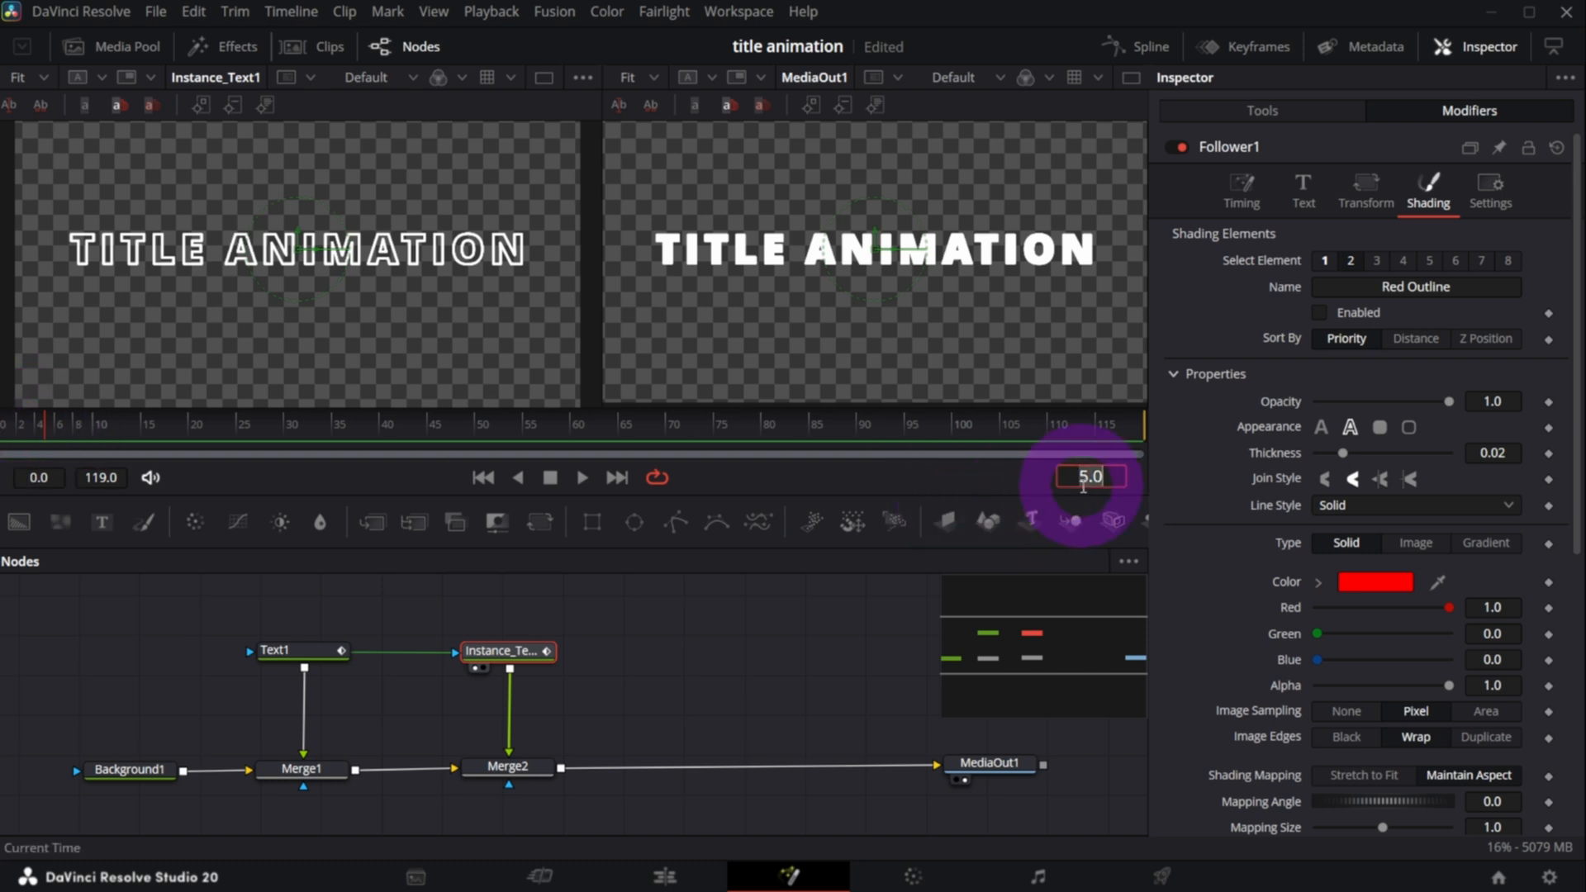
text(0)
key(Return)
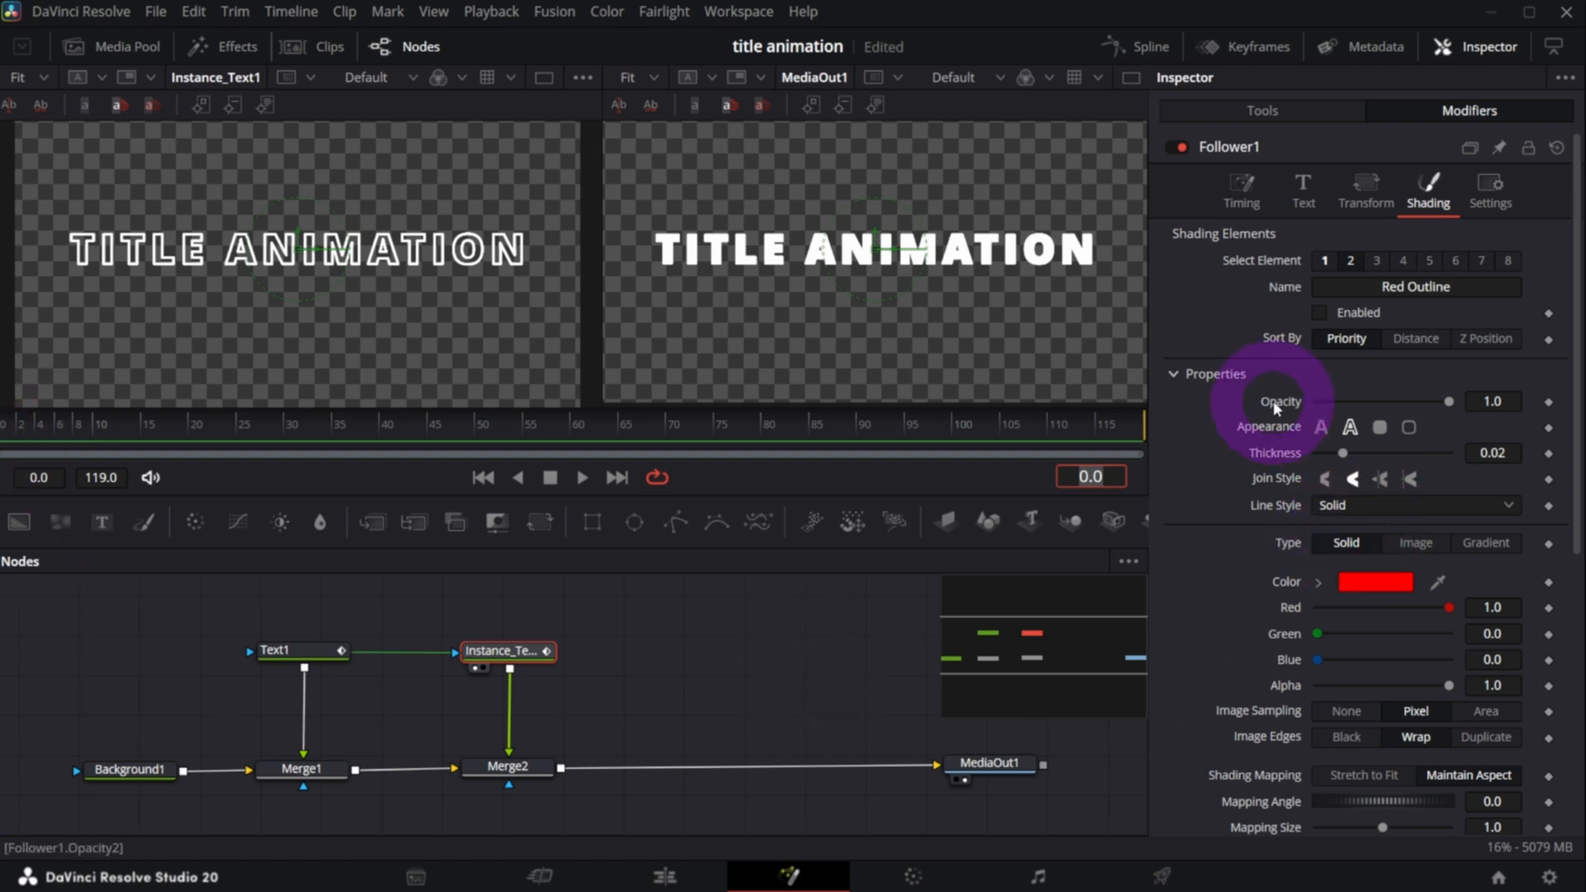
- Keyframe the opacity of shading element 2 in Follower1 as 0 at frame 0 and set it to 1 at frame 1
drag(1449, 405, 1307, 434)
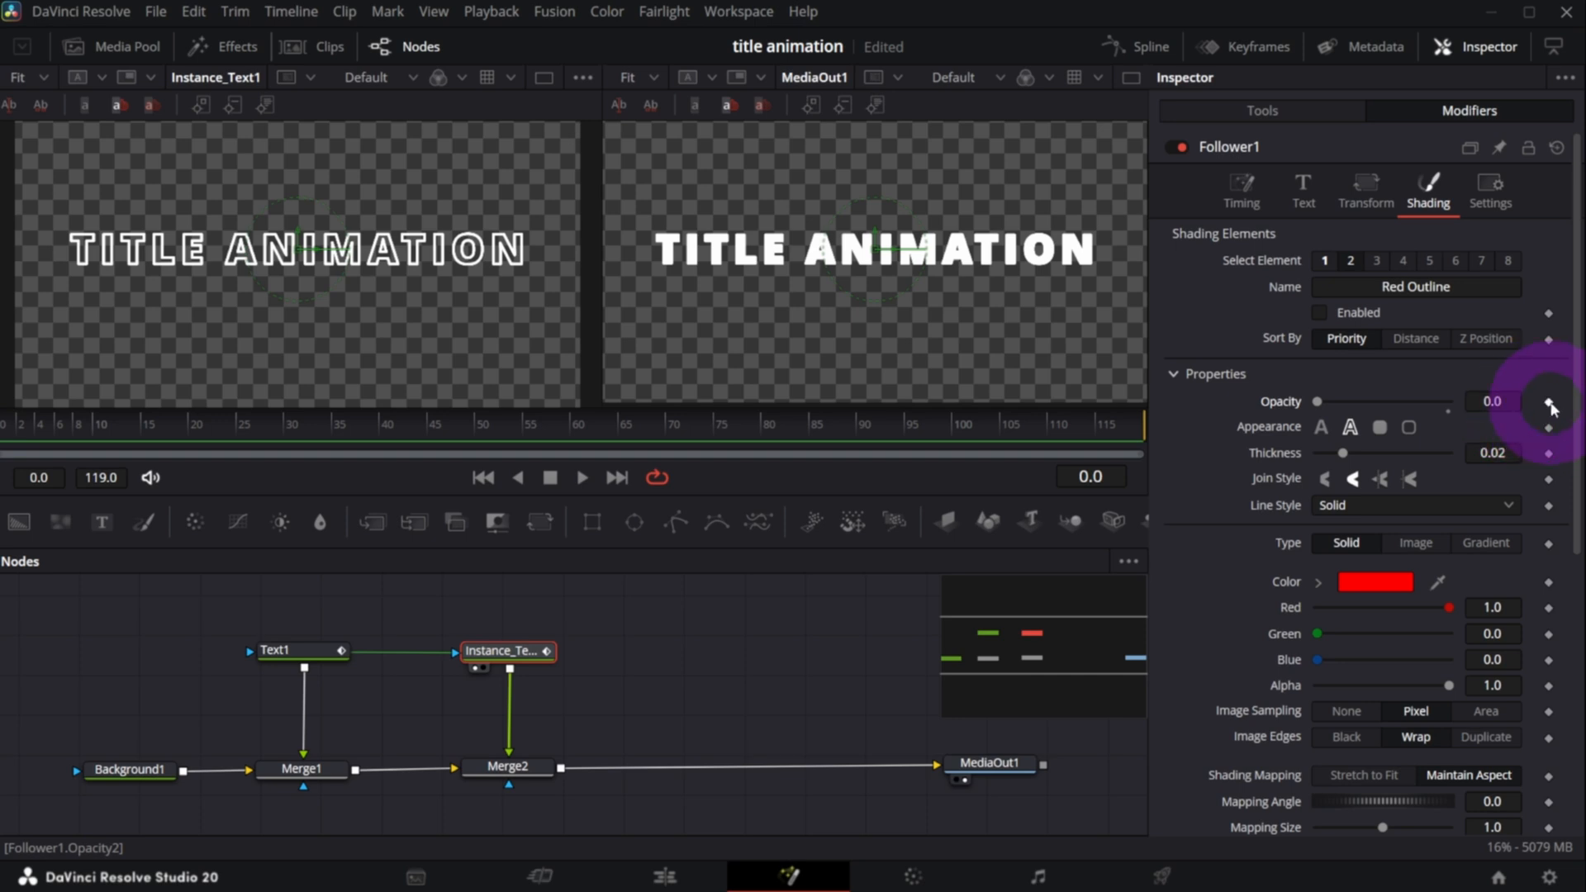
click(1549, 404)
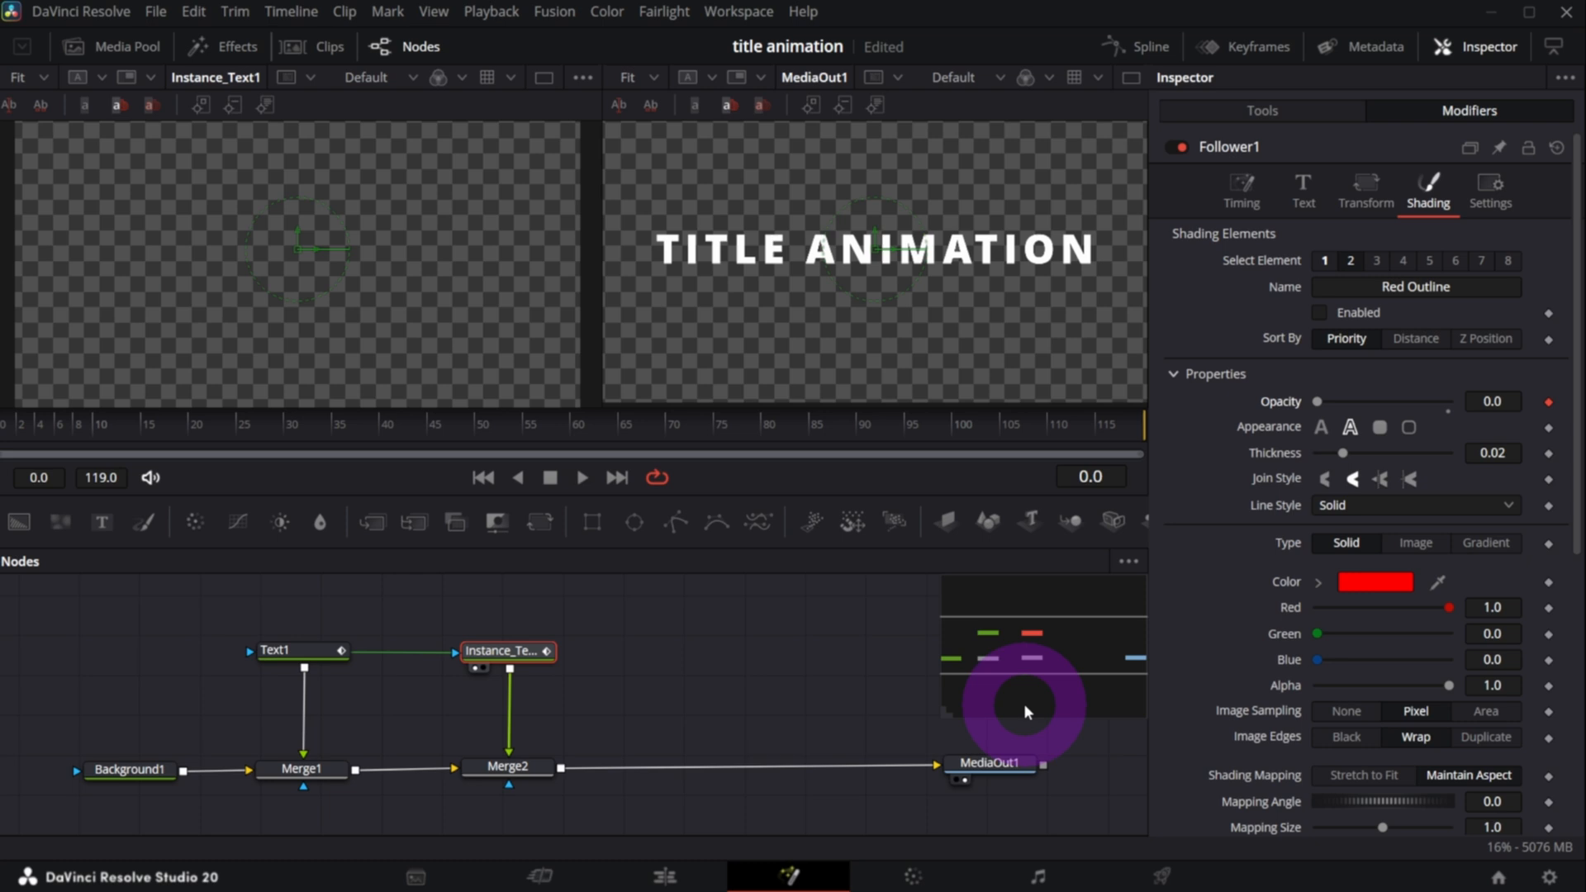
key(Right)
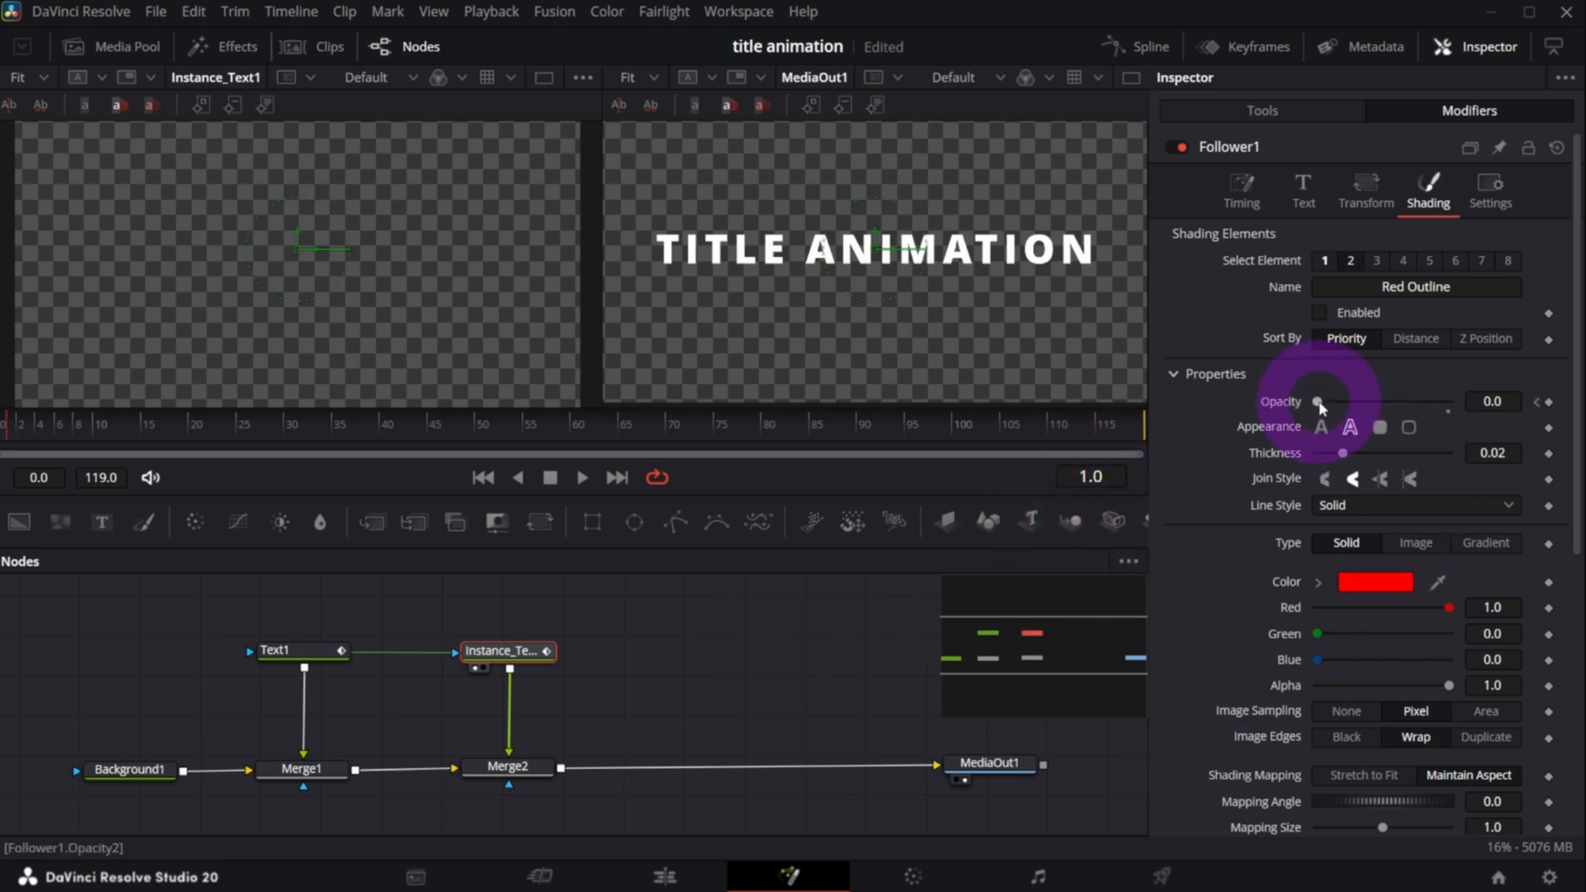
drag(1319, 399, 1520, 395)
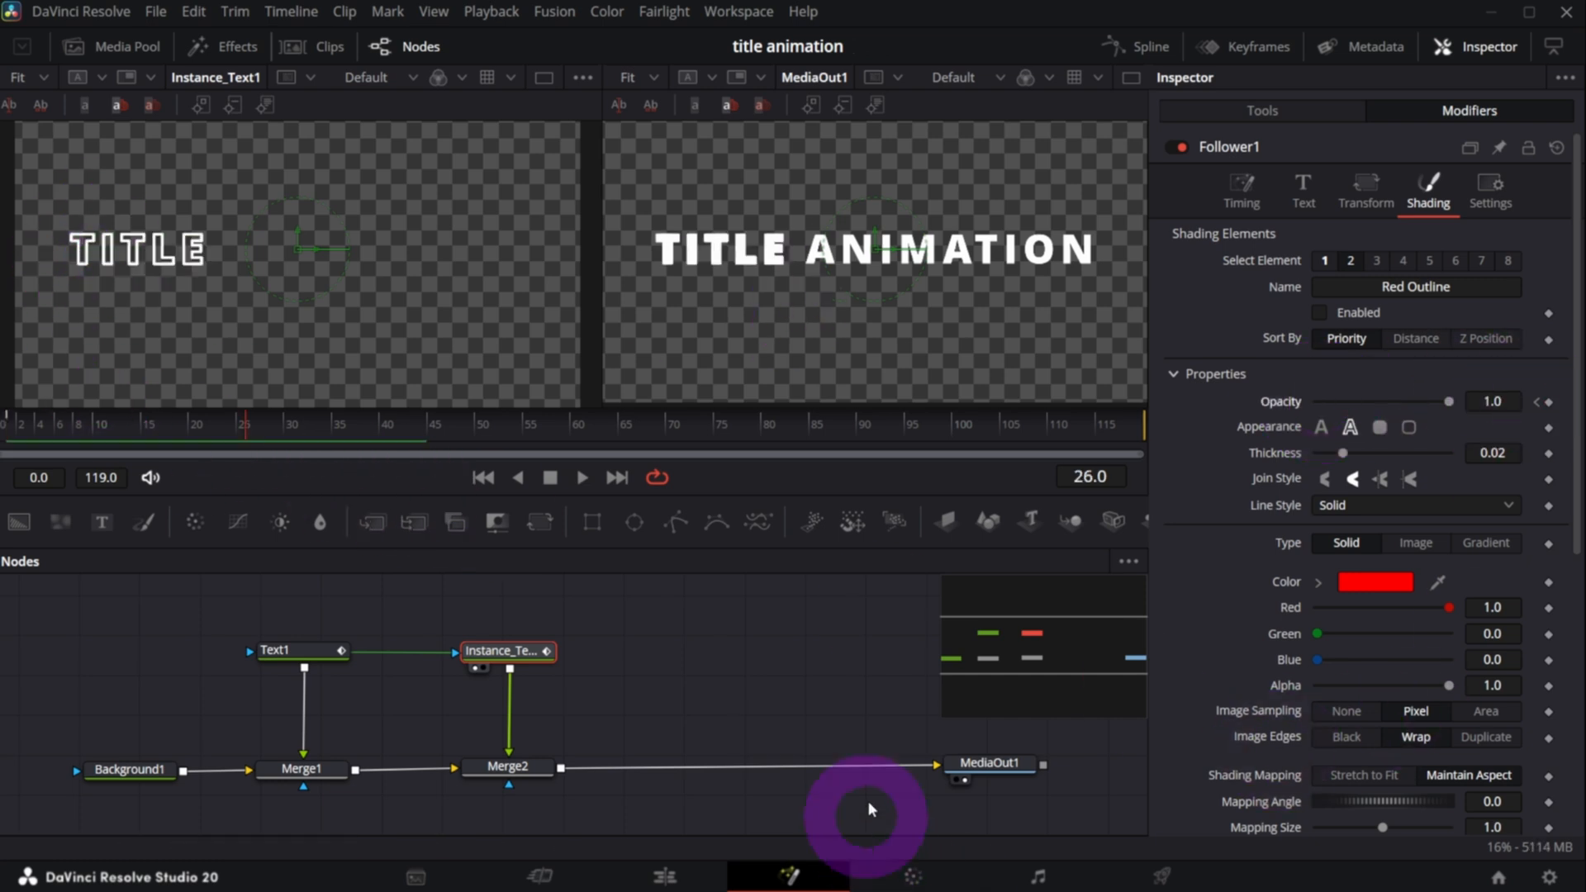
- Clear MediaOut1 from the second viewer, then select Instance_Text1 and scrub to frame 31
click(979, 763)
key(2)
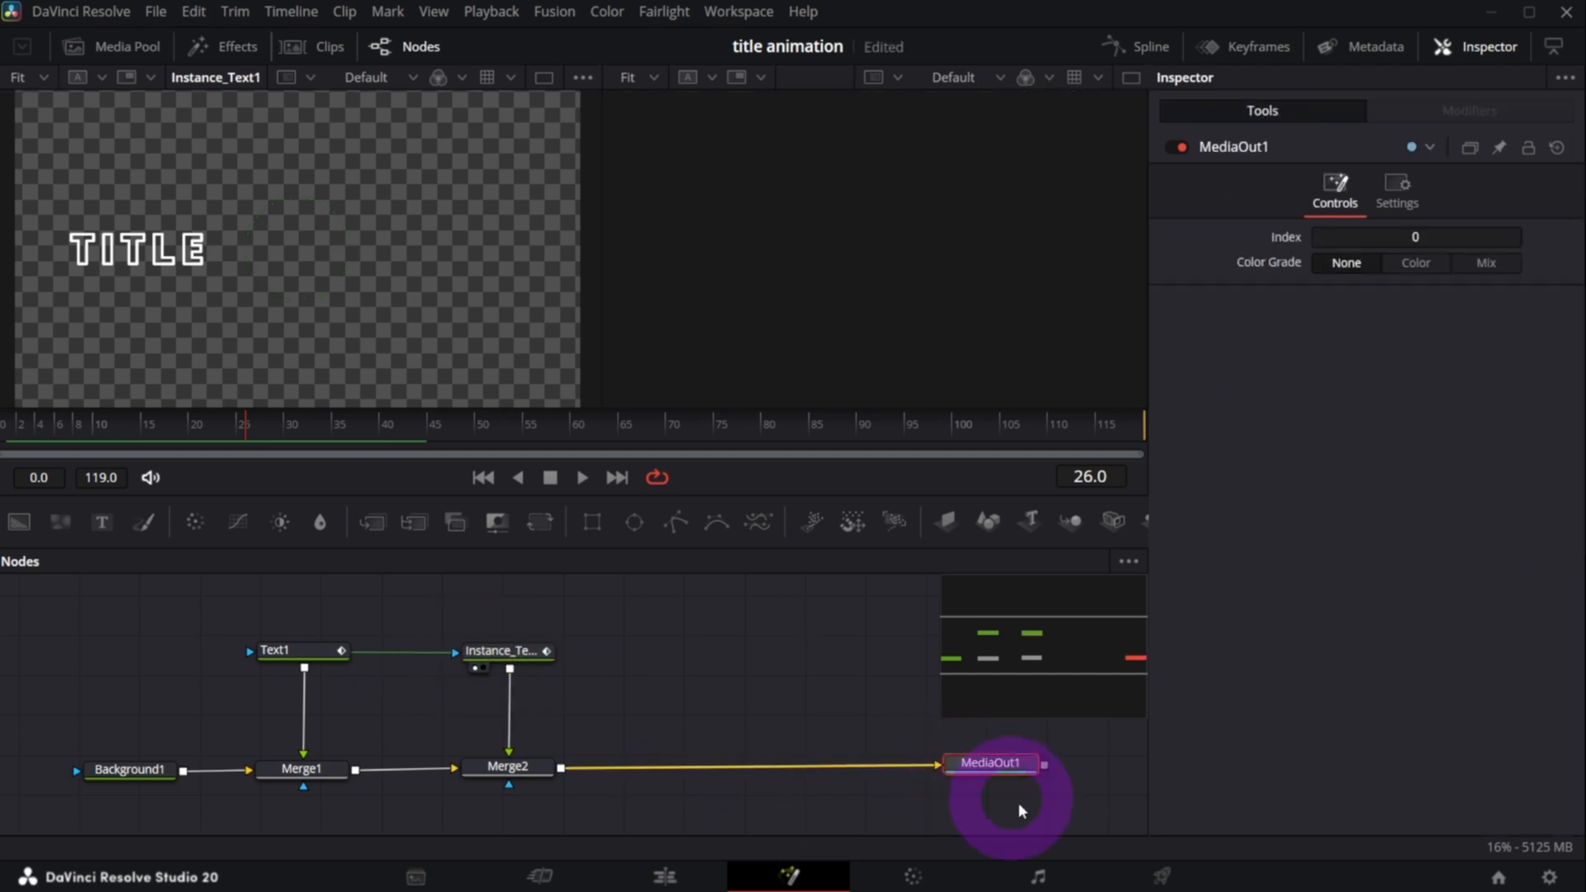
click(506, 650)
drag(221, 424, 294, 429)
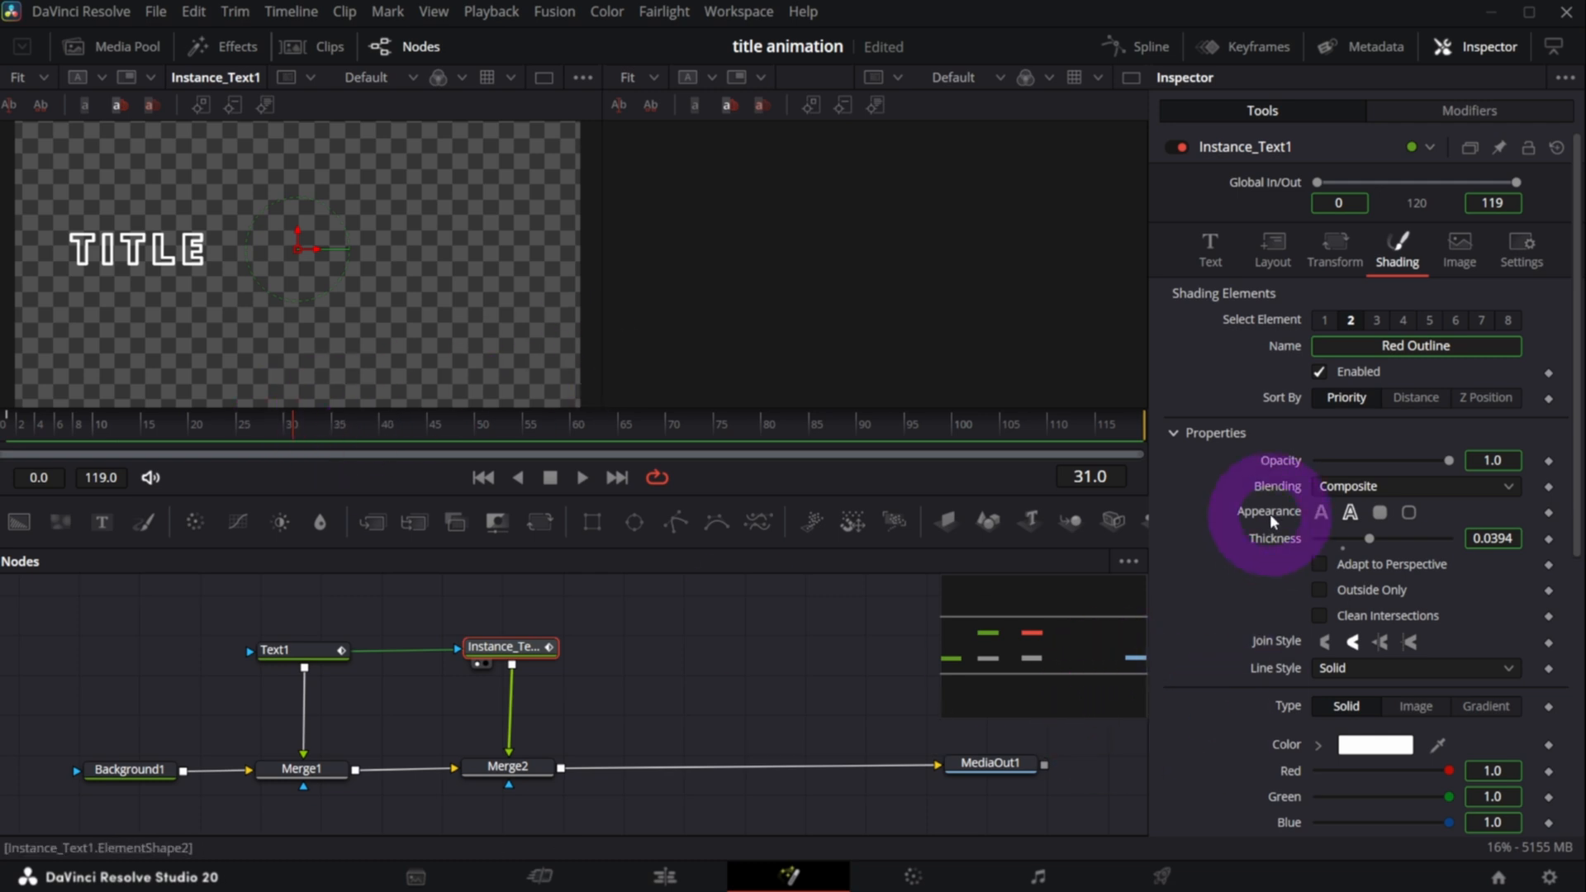
- Set Follower1's delay between characters to 3
click(1433, 107)
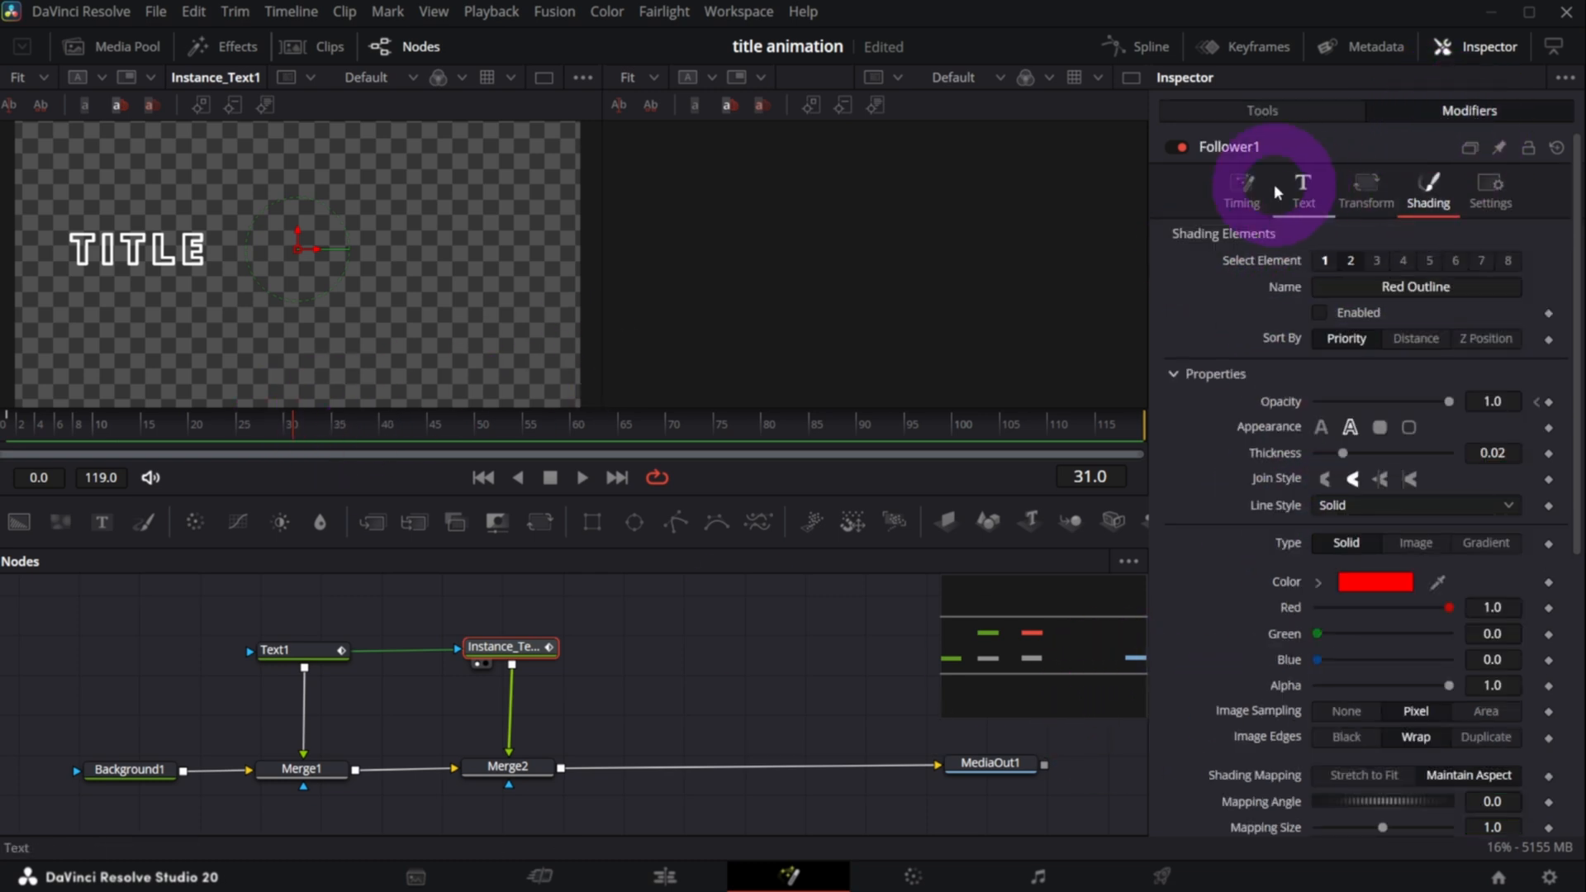
right_click(1236, 186)
click(1235, 186)
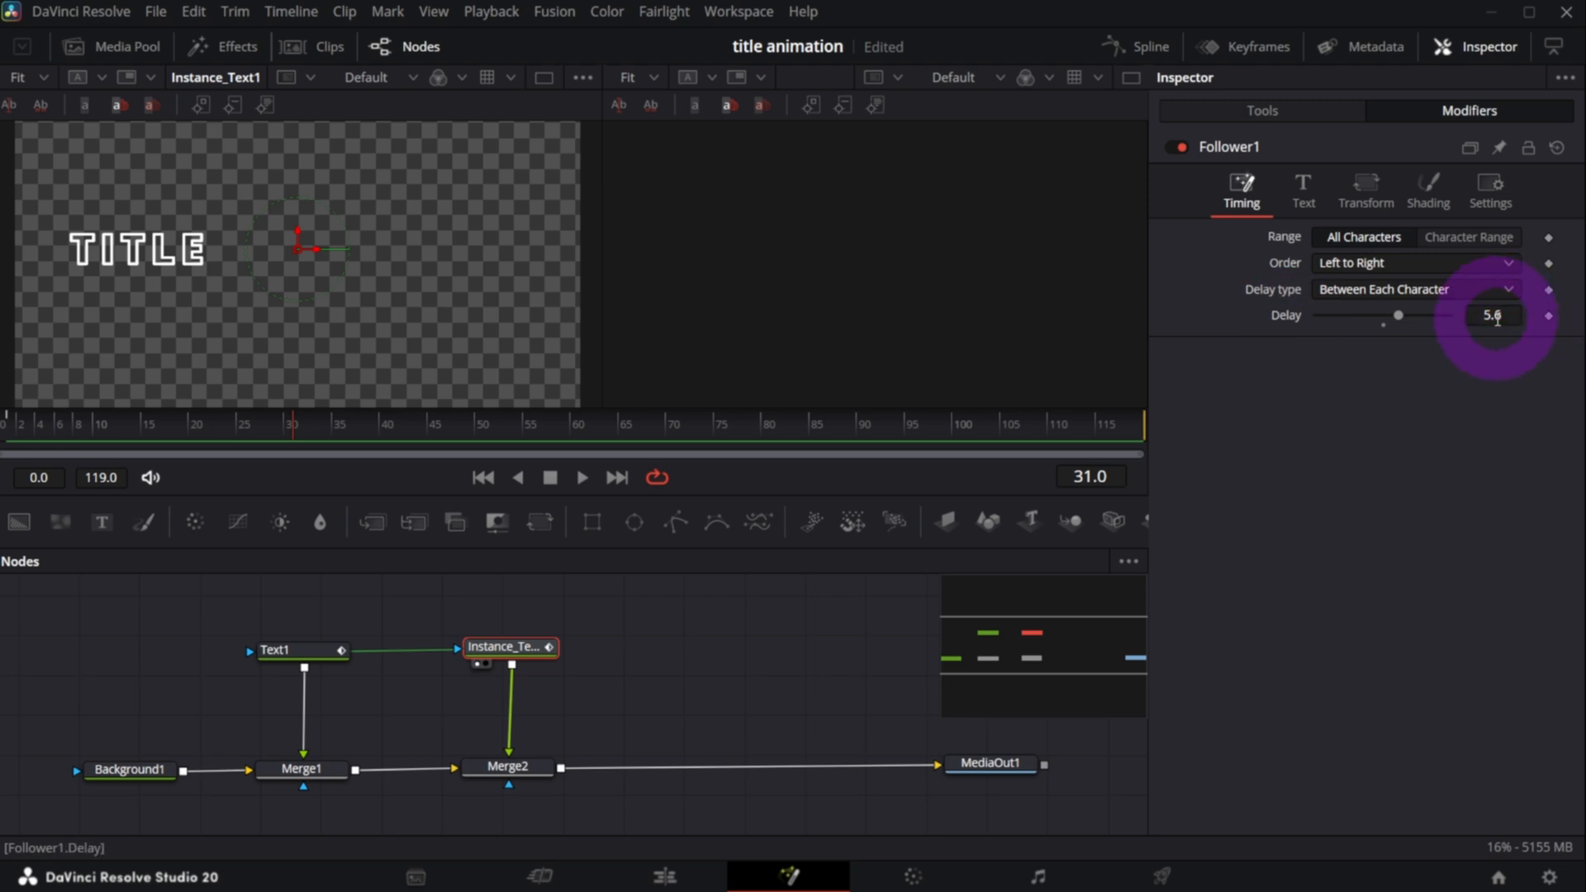
click(1508, 315)
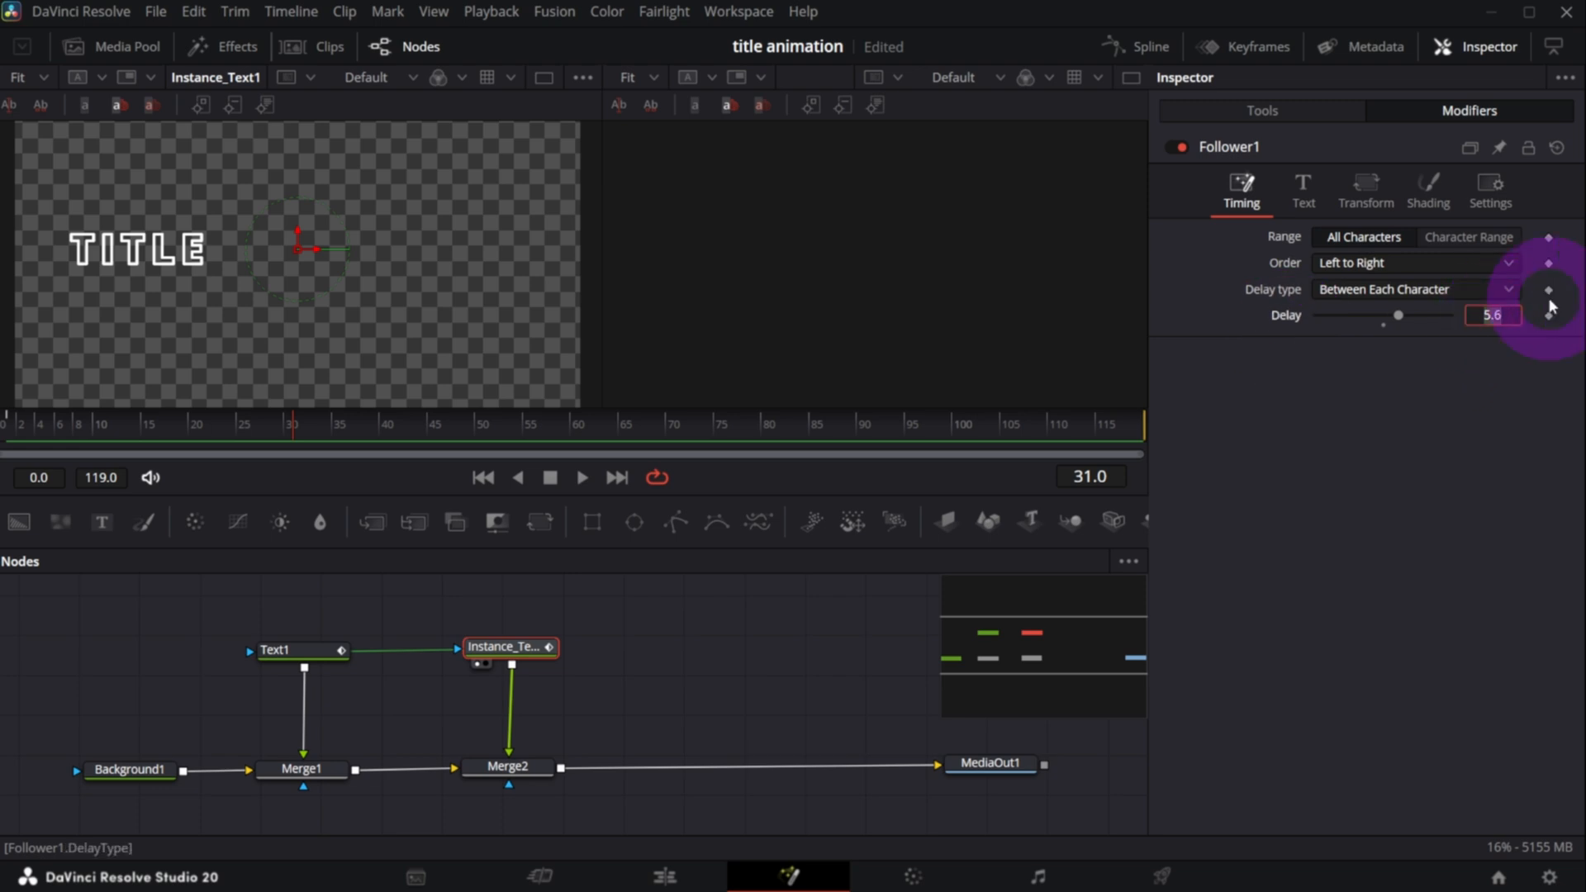
text(3)
key(Return)
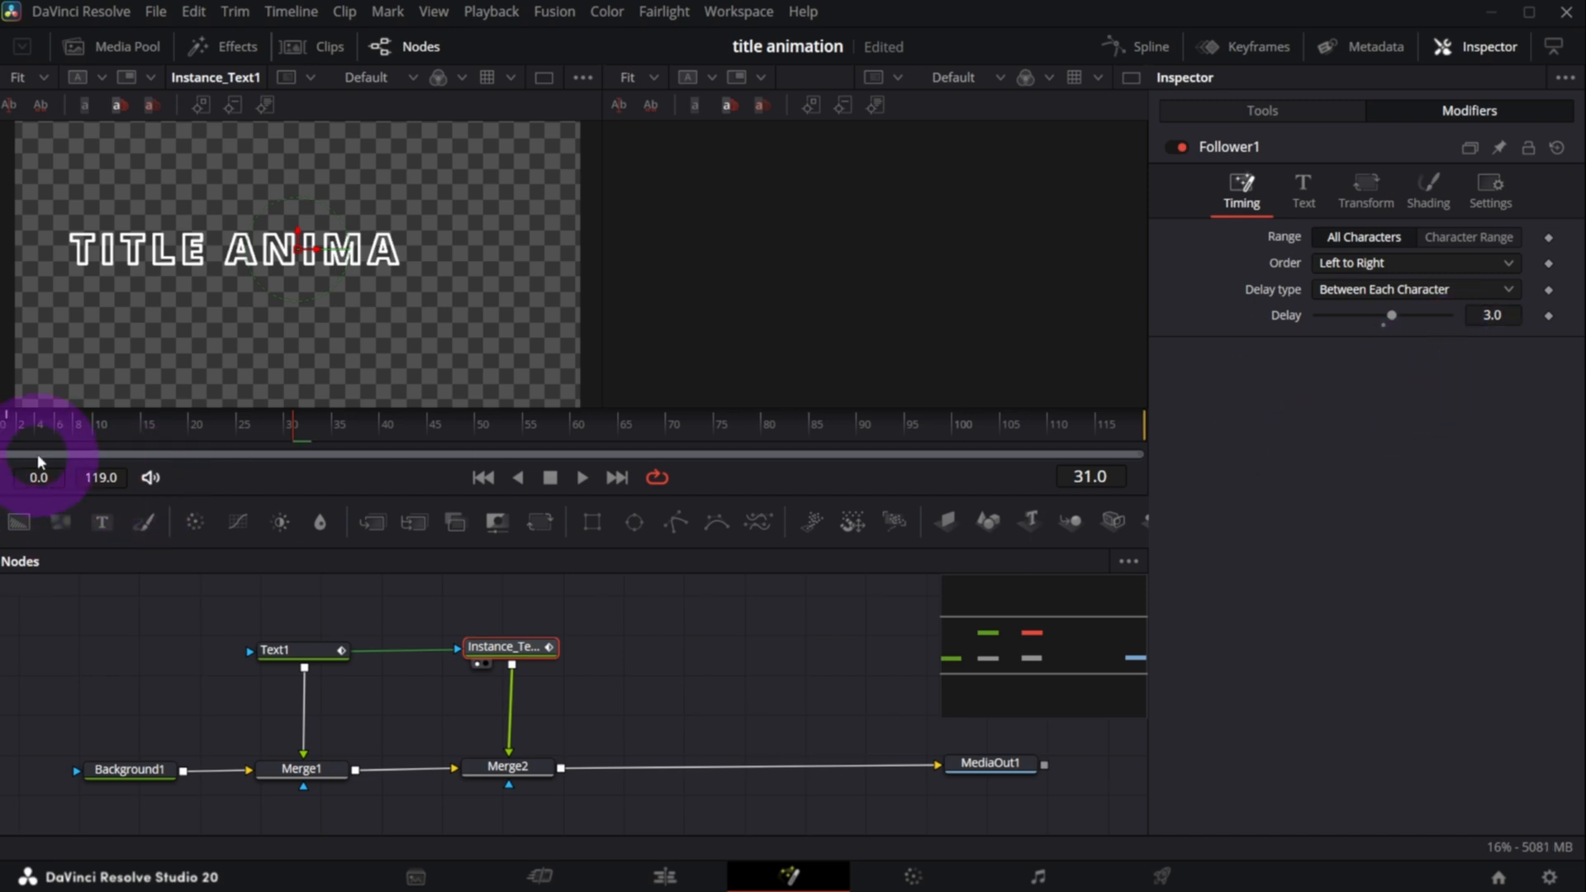
- Scrub and play back the outlined text's character-by-character reveal from the start, and stop playback
drag(28, 429, 281, 429)
click(582, 477)
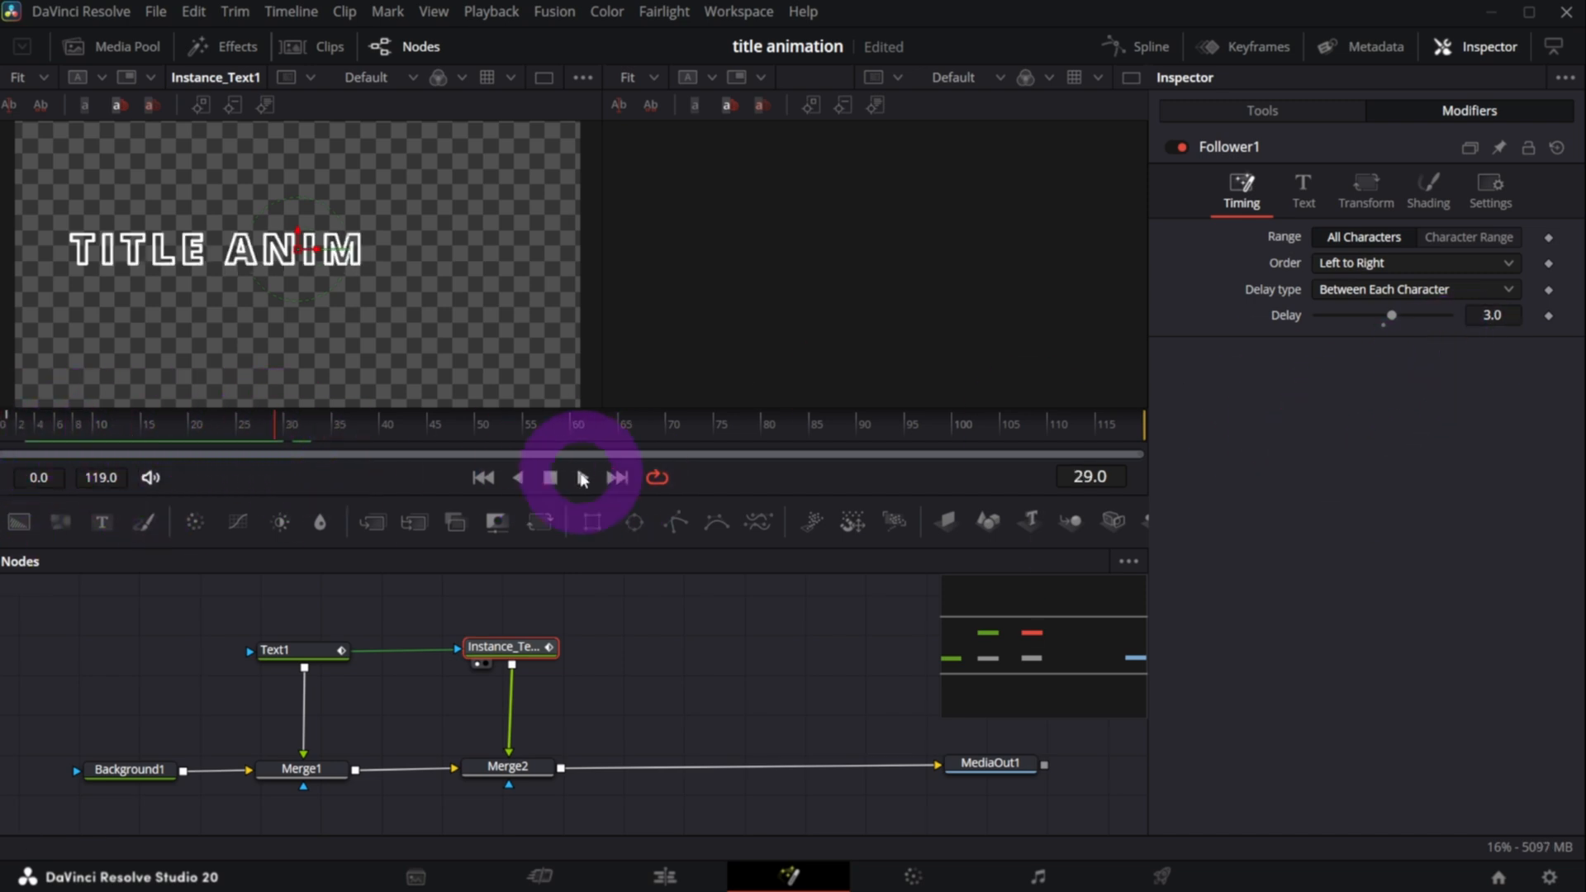
click(483, 478)
click(483, 478)
click(483, 477)
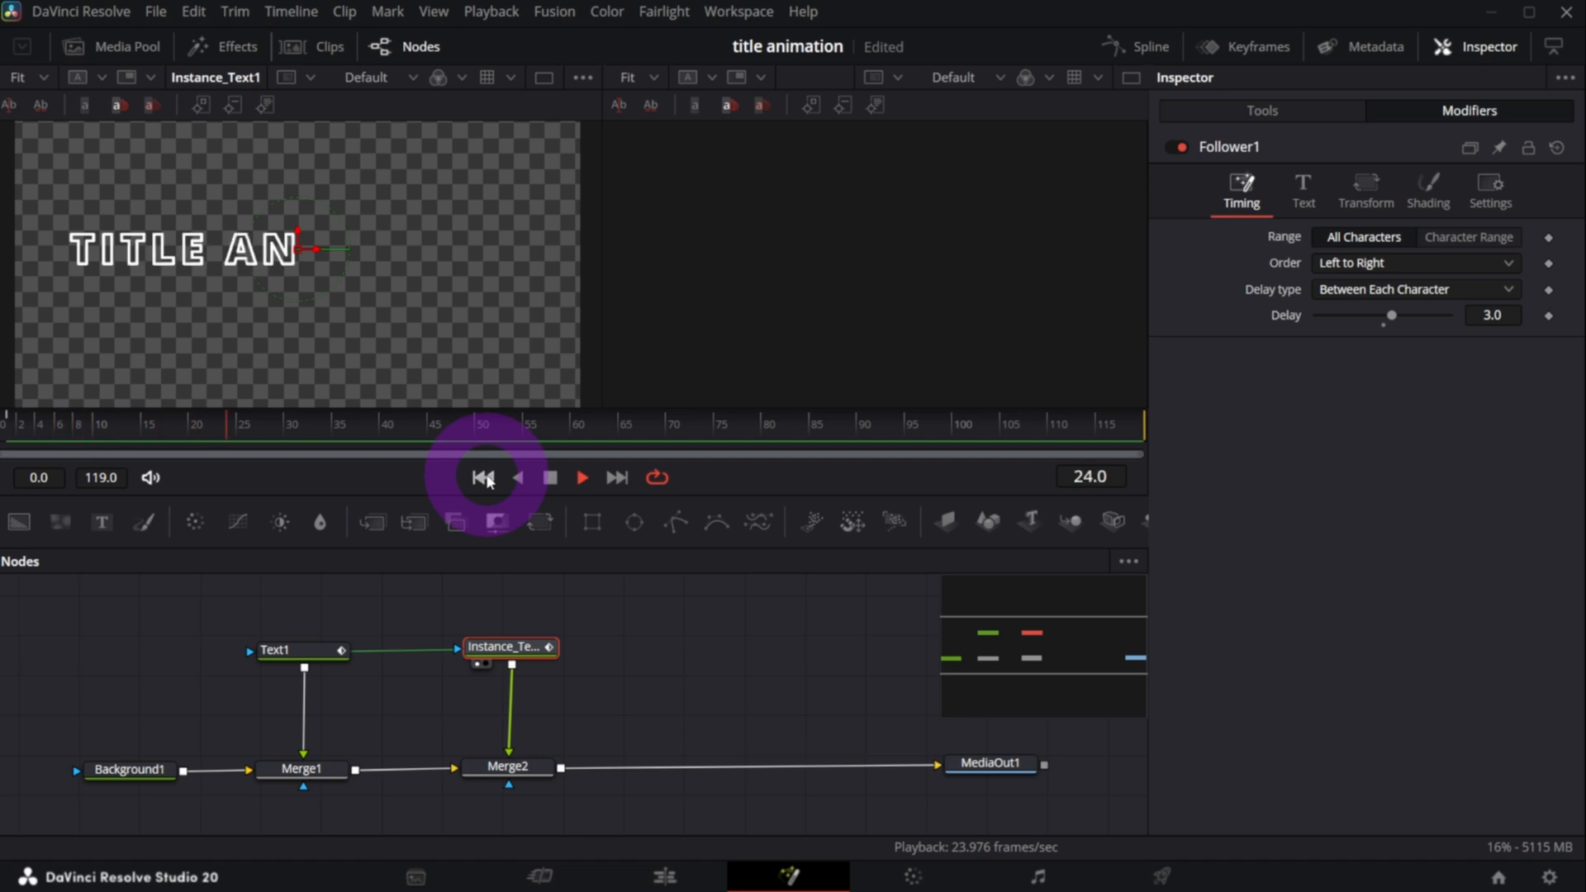
click(483, 478)
click(550, 478)
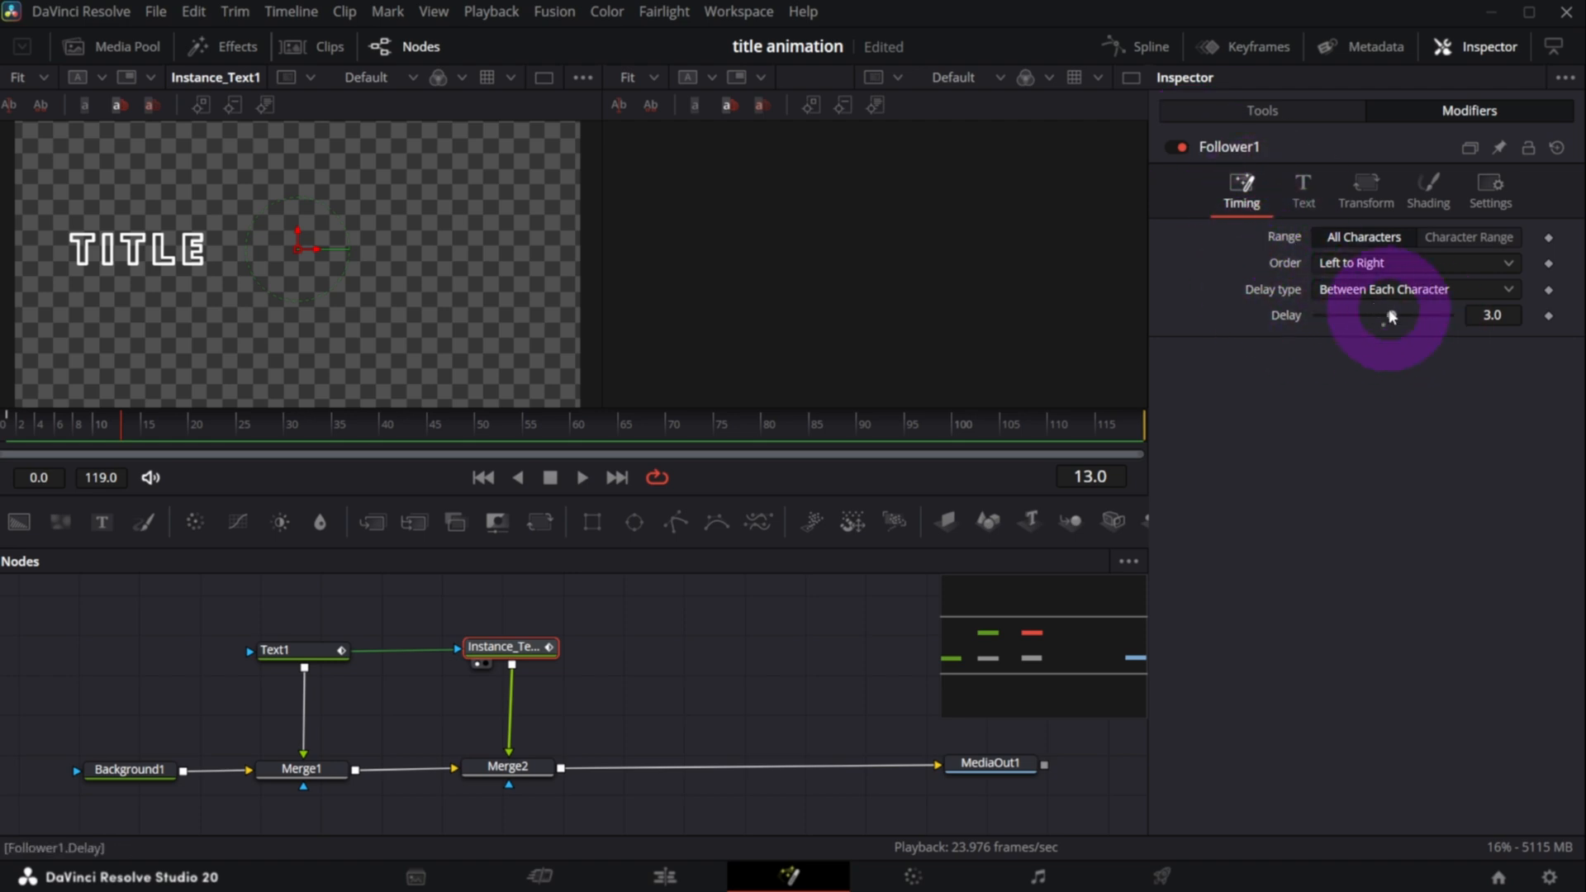
- At frame 1, set Size X and Y of Follower1's shading element 2 to 5.0 and keyframe both
click(1432, 206)
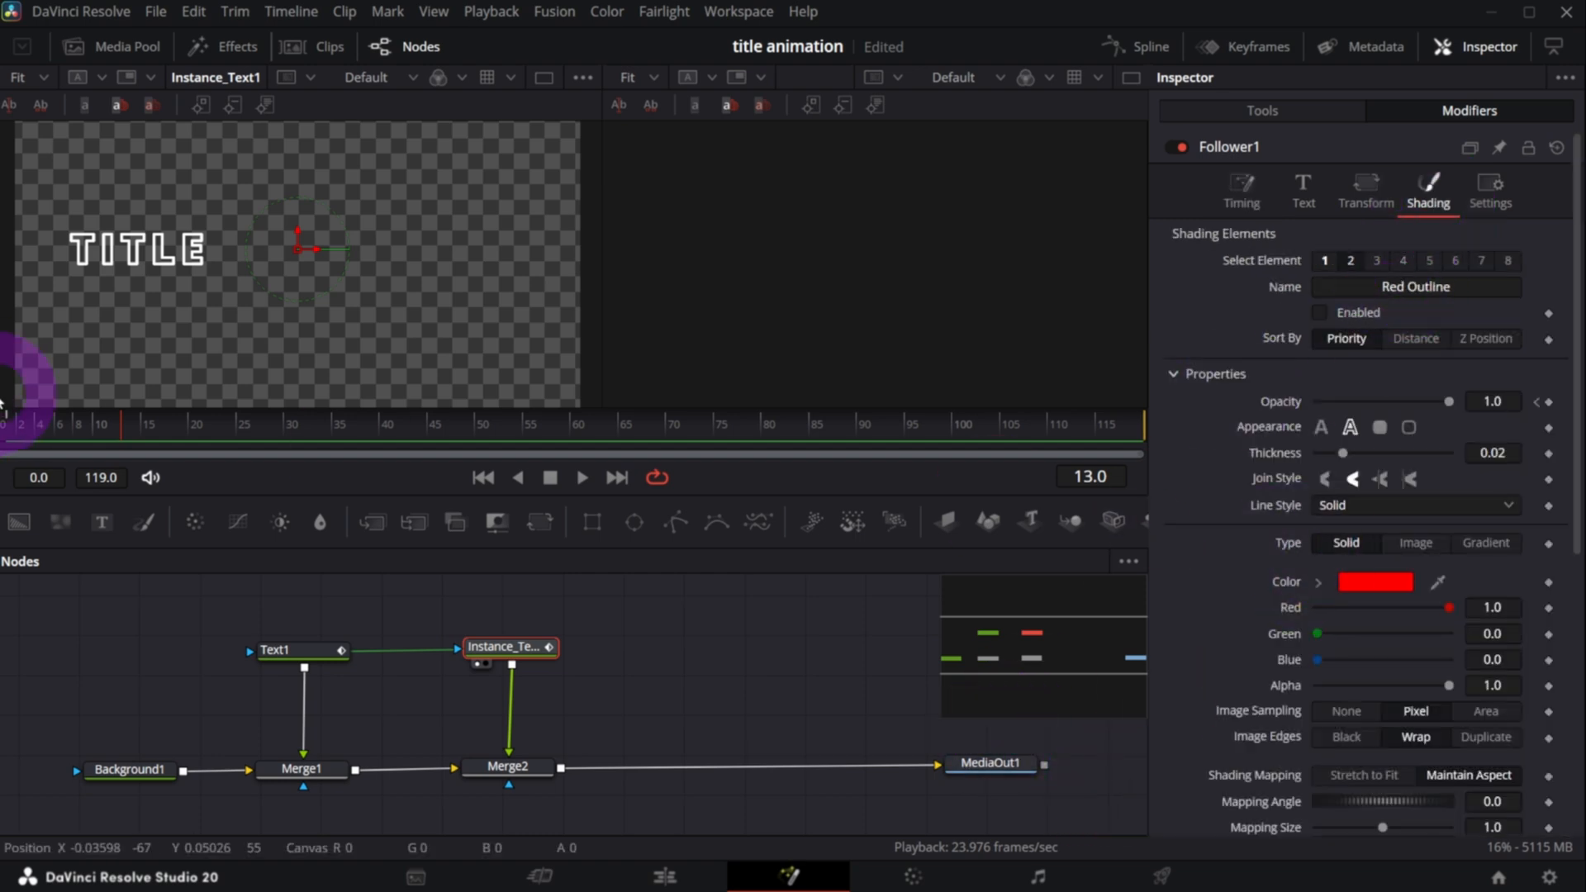
click(11, 424)
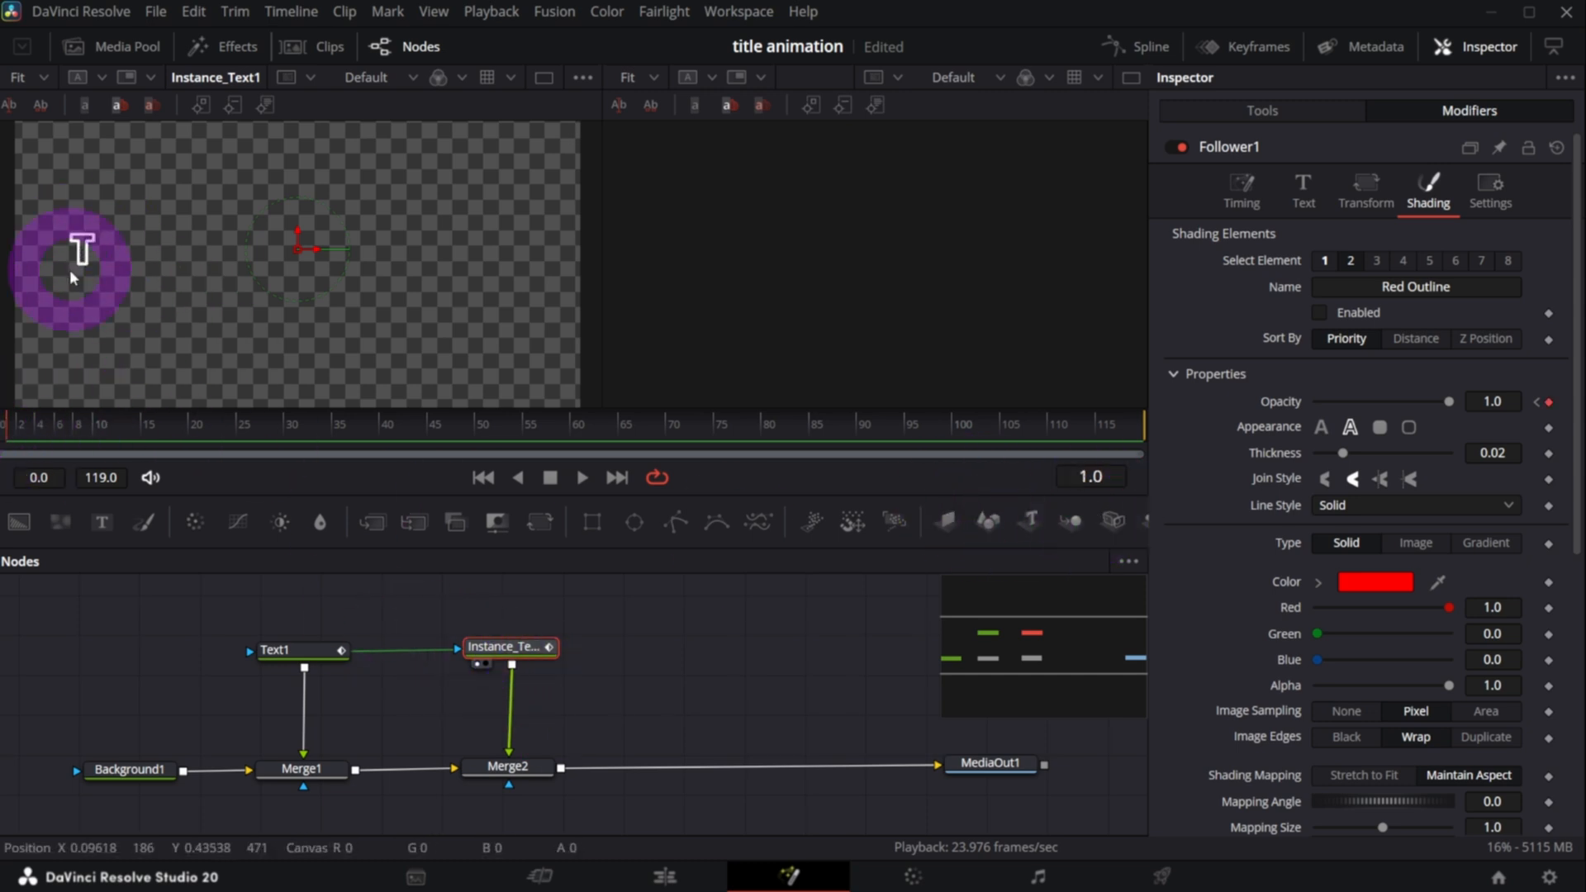
scroll(1206, 634, down, 3)
scroll(1206, 628, down, 8)
click(1179, 816)
scroll(1310, 685, down, 2)
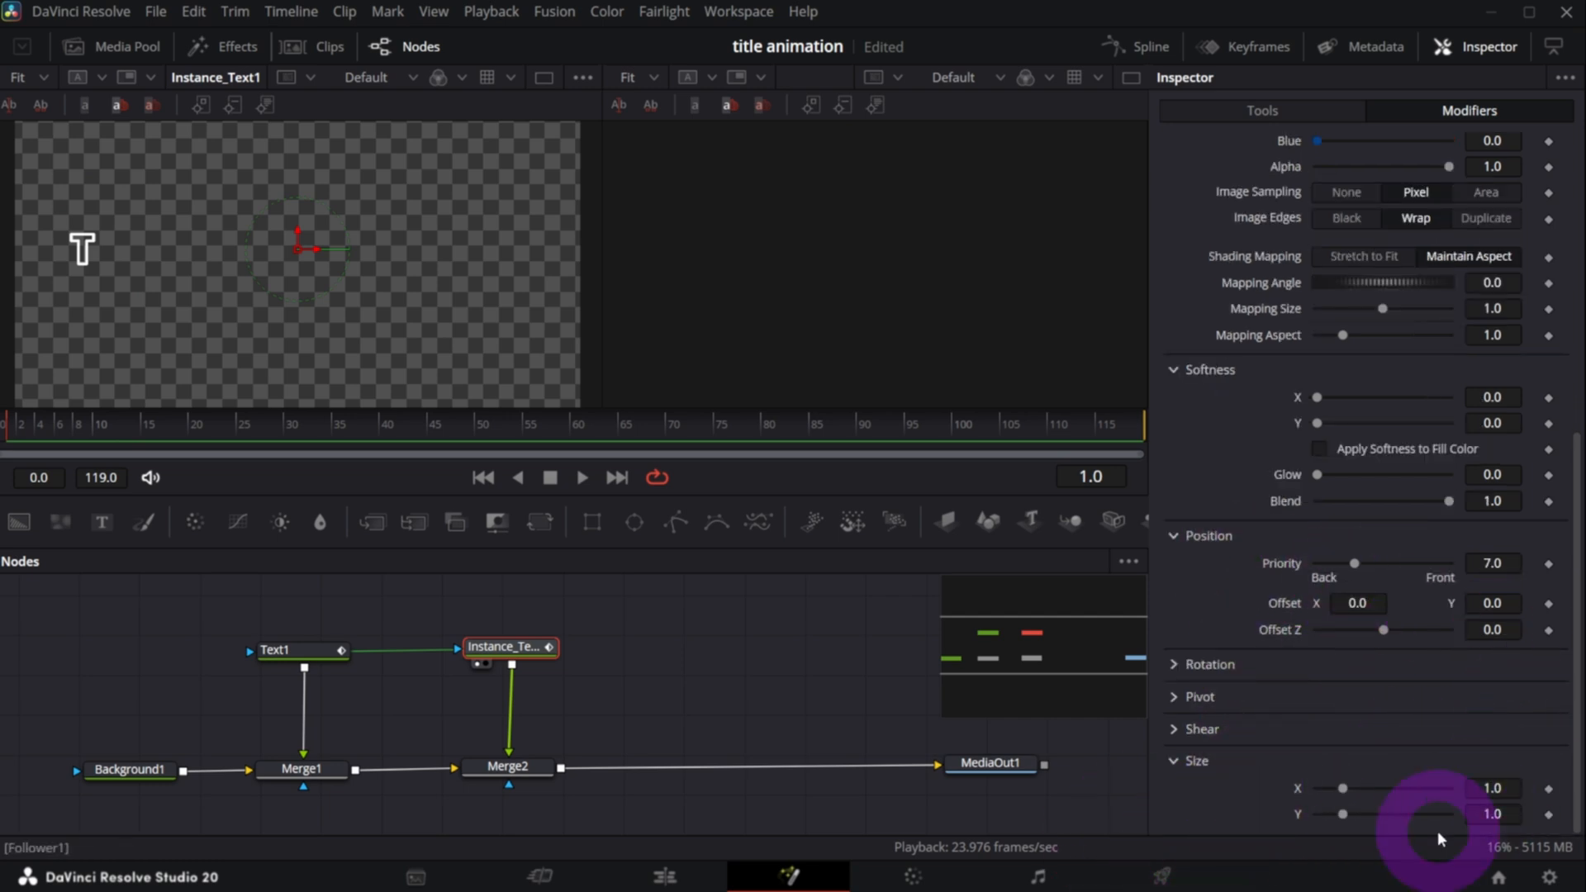
drag(1344, 788, 1510, 799)
drag(1343, 814, 1460, 826)
click(1548, 788)
click(1548, 814)
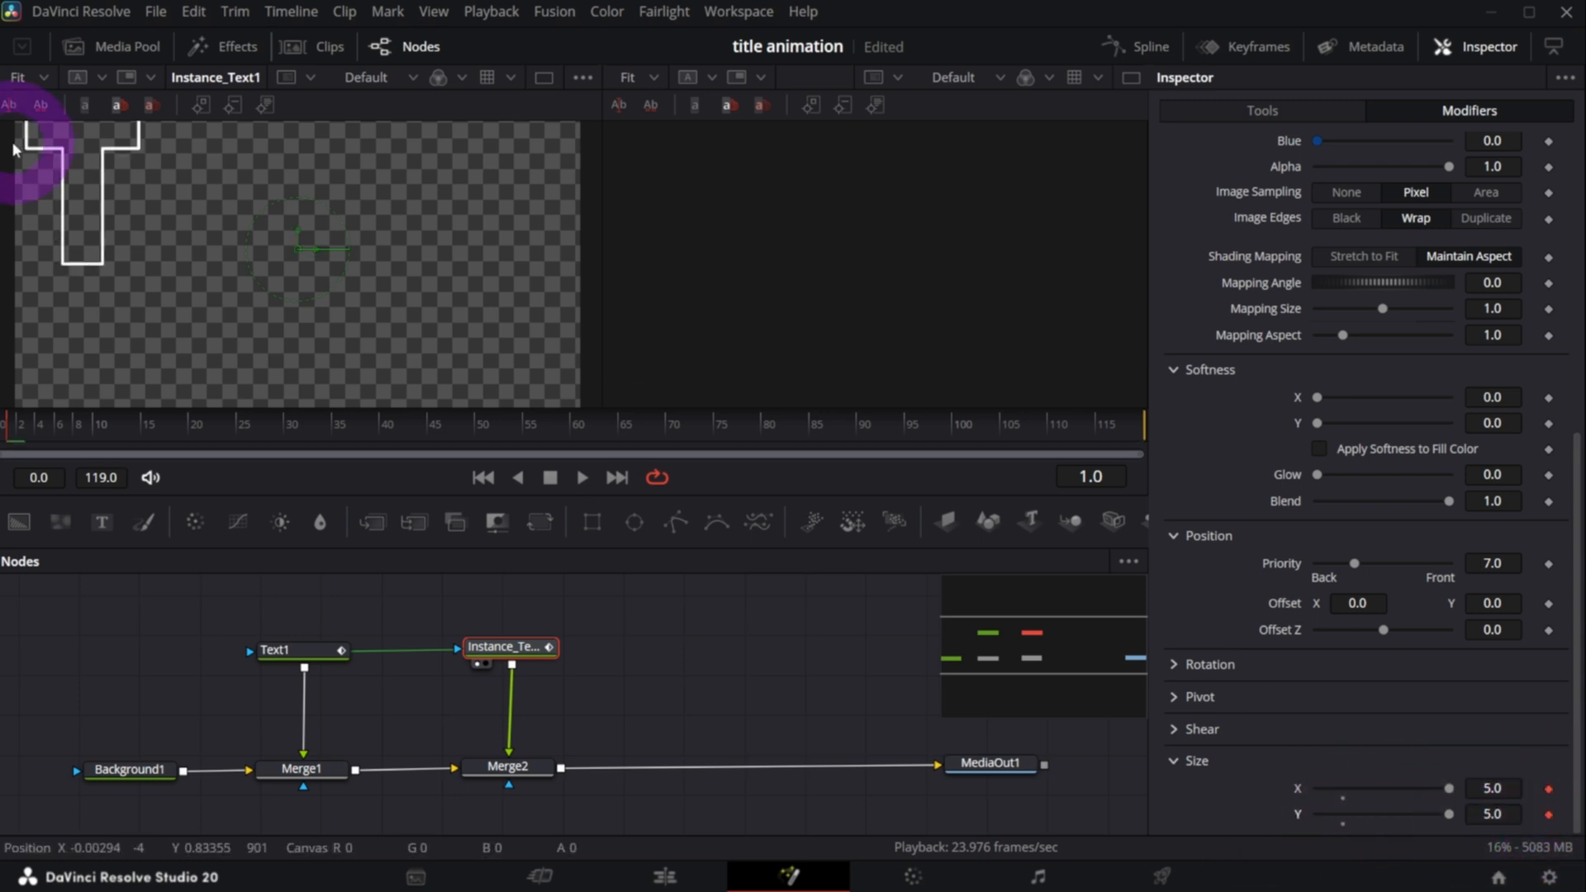
- Raise the keyframed Size X and Y of shading element 2 to 10
scroll(104, 244, up, 2)
click(1492, 789)
text(10)
key(Return)
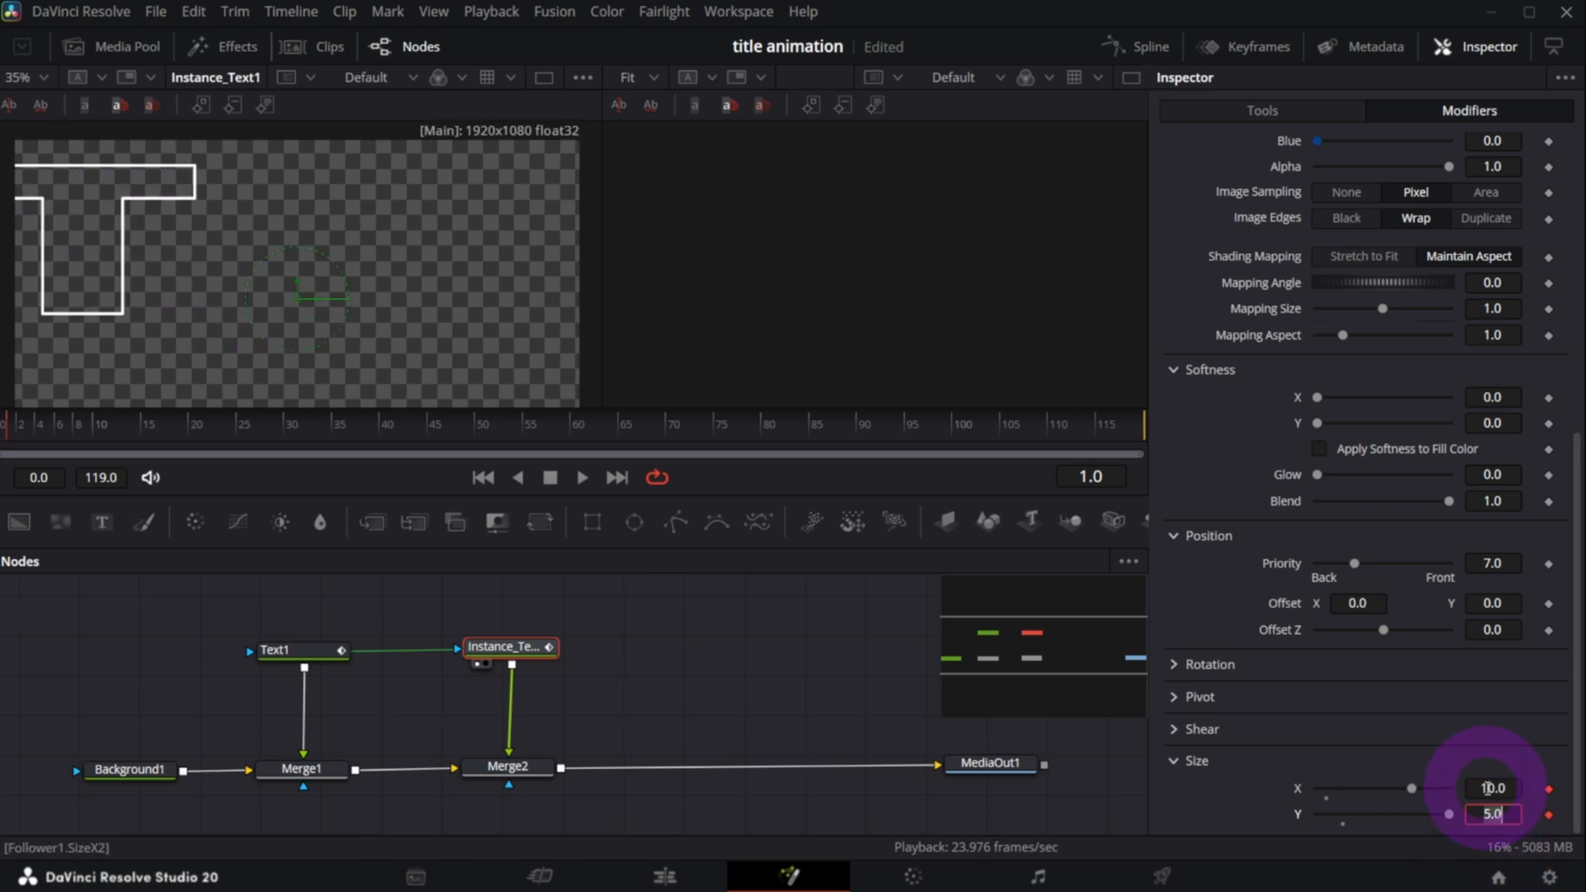
scroll(1173, 747, up, 5)
scroll(249, 230, up, 2)
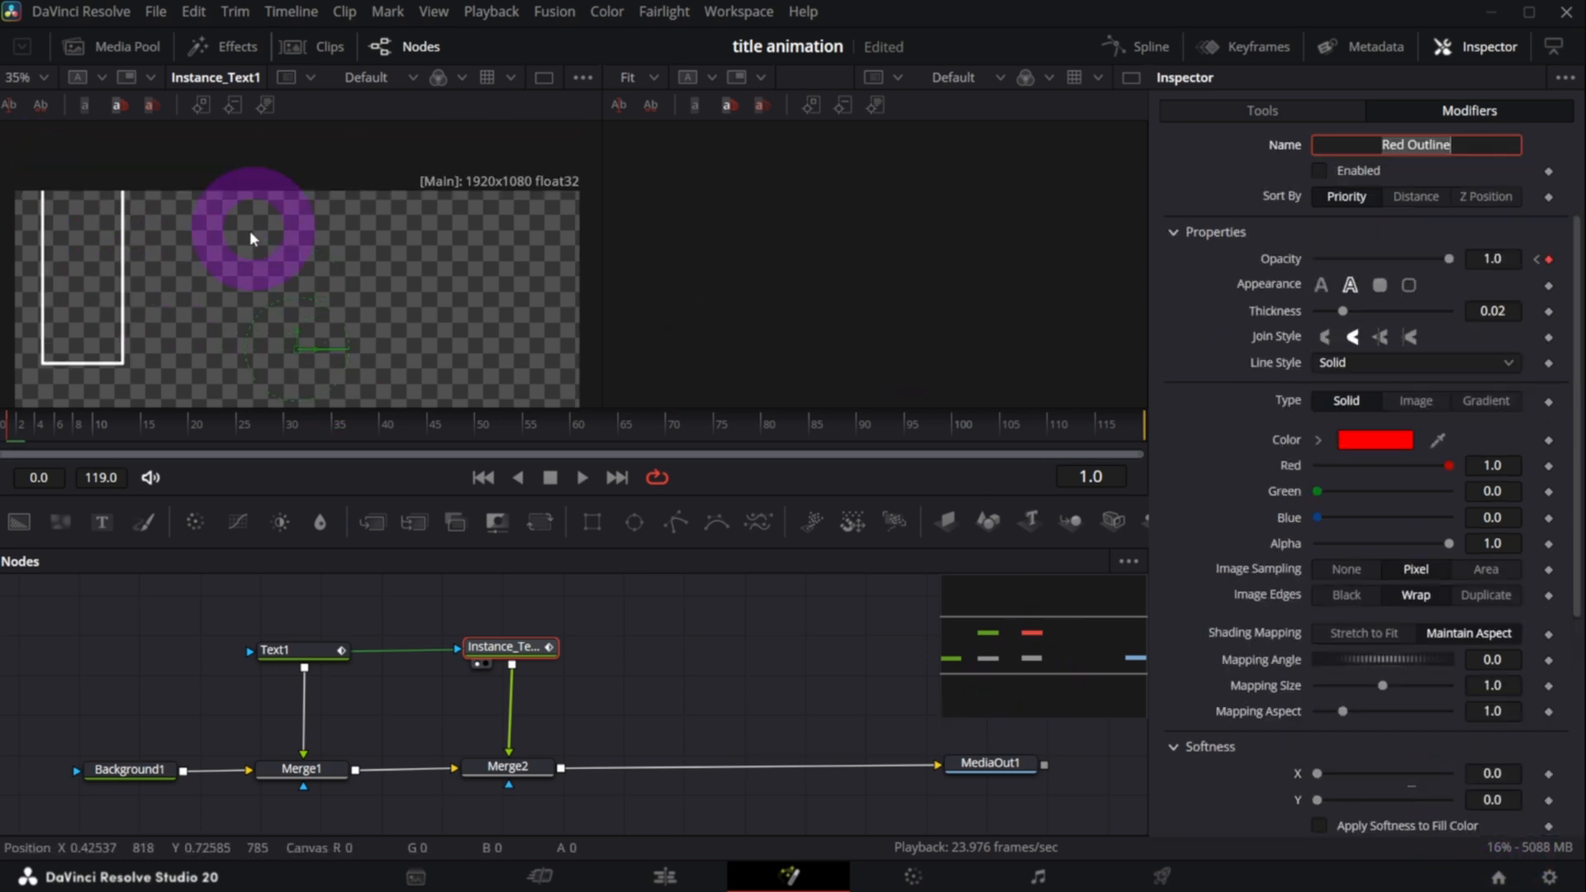
- Keyframe the position offset of shading element 2 at frame 1 and lower Offset Y to -1.08
scroll(229, 248, down, 2)
scroll(183, 251, up, 2)
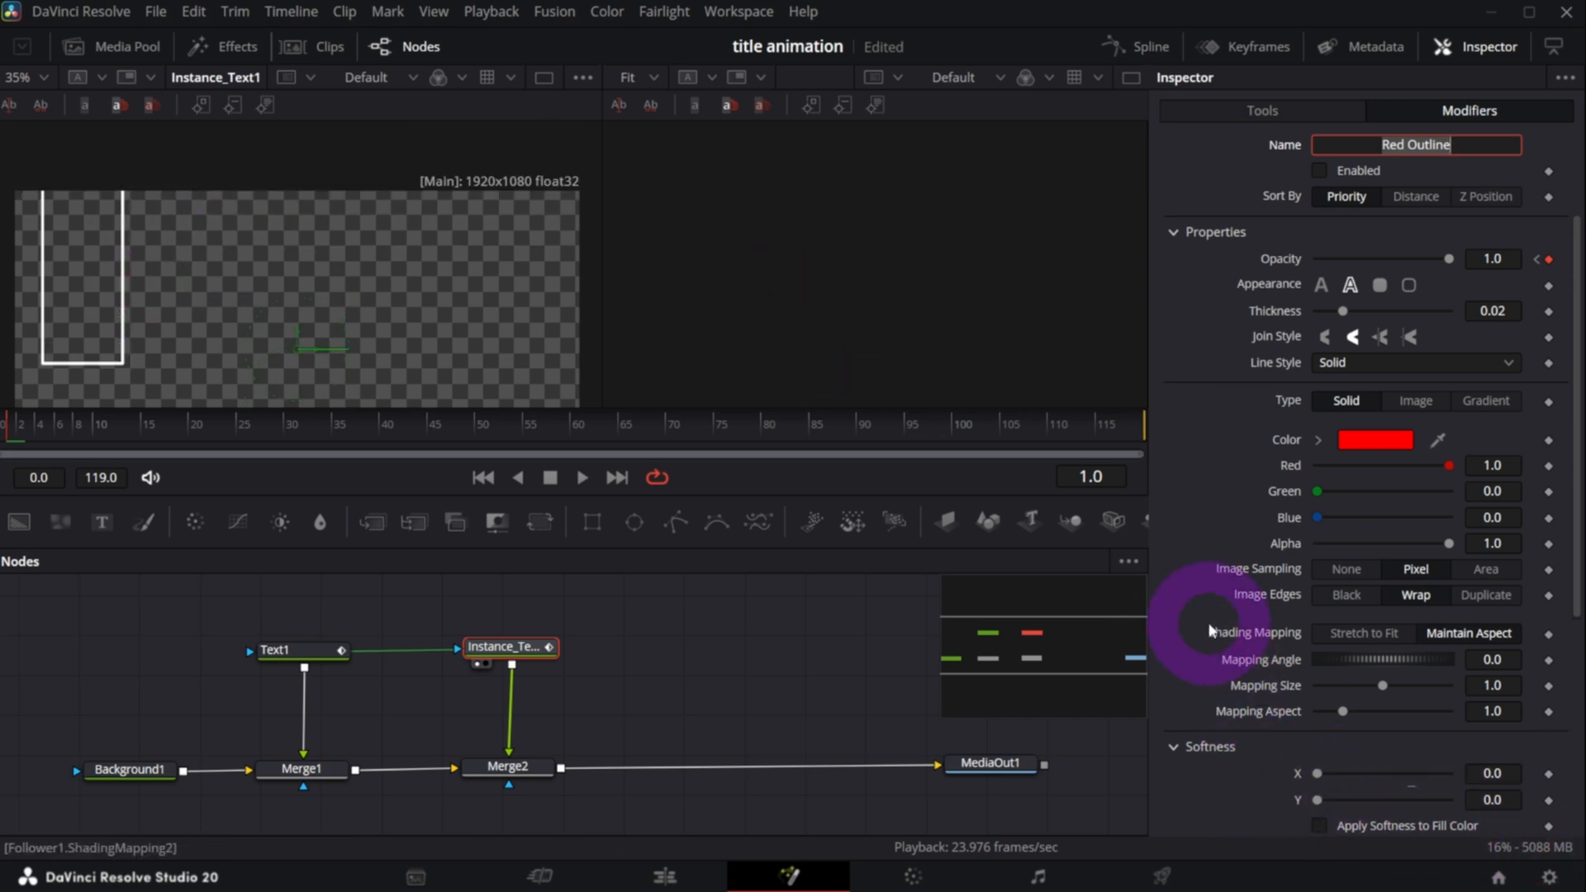
scroll(1204, 663, down, 5)
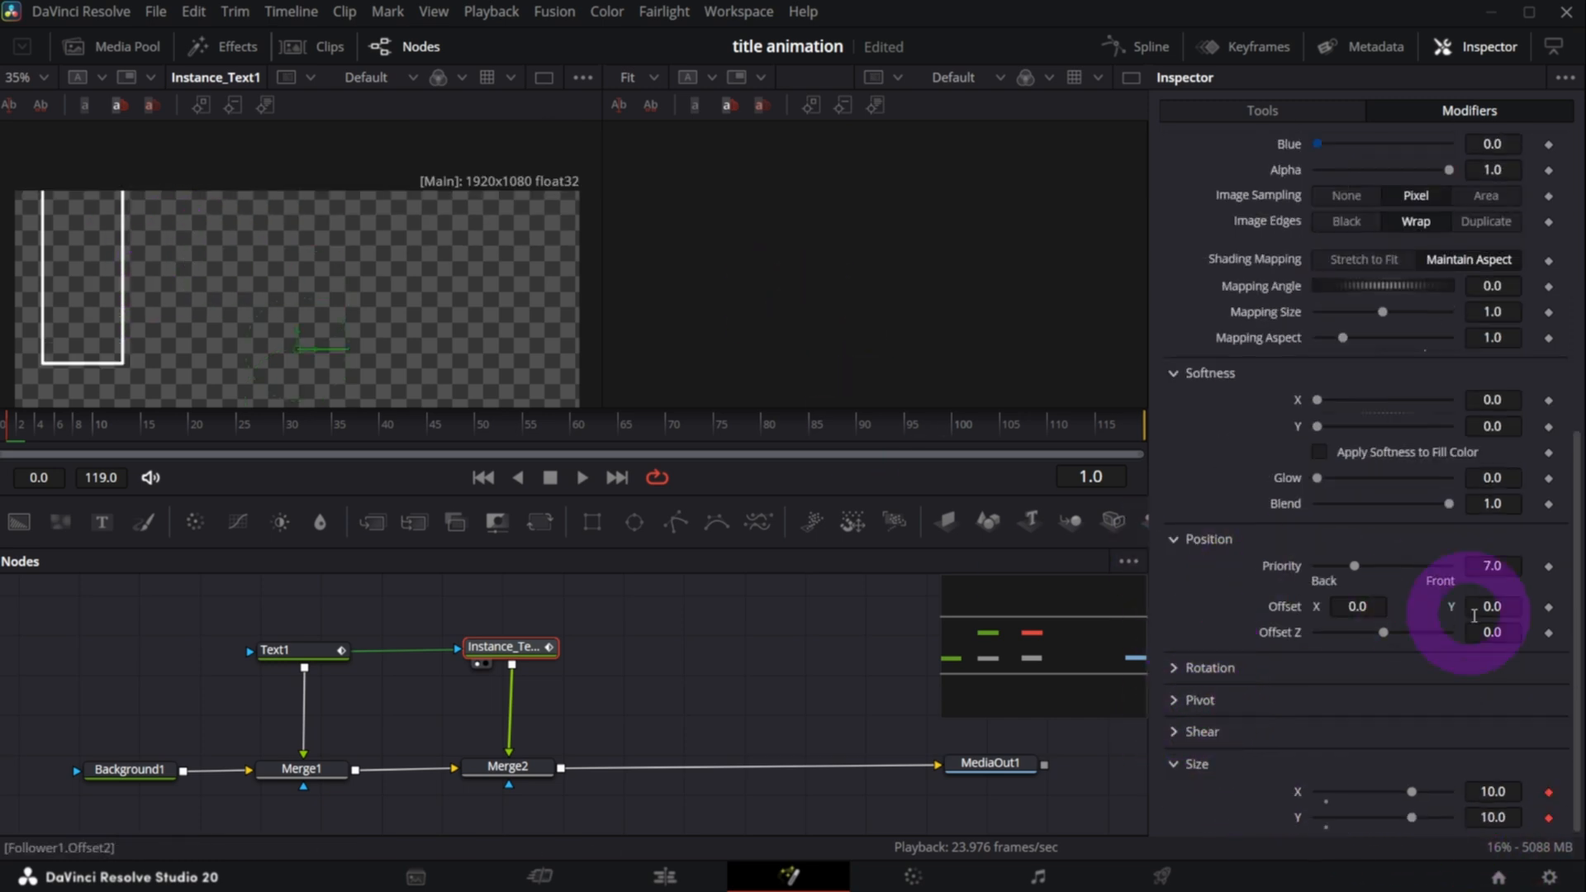
click(1549, 609)
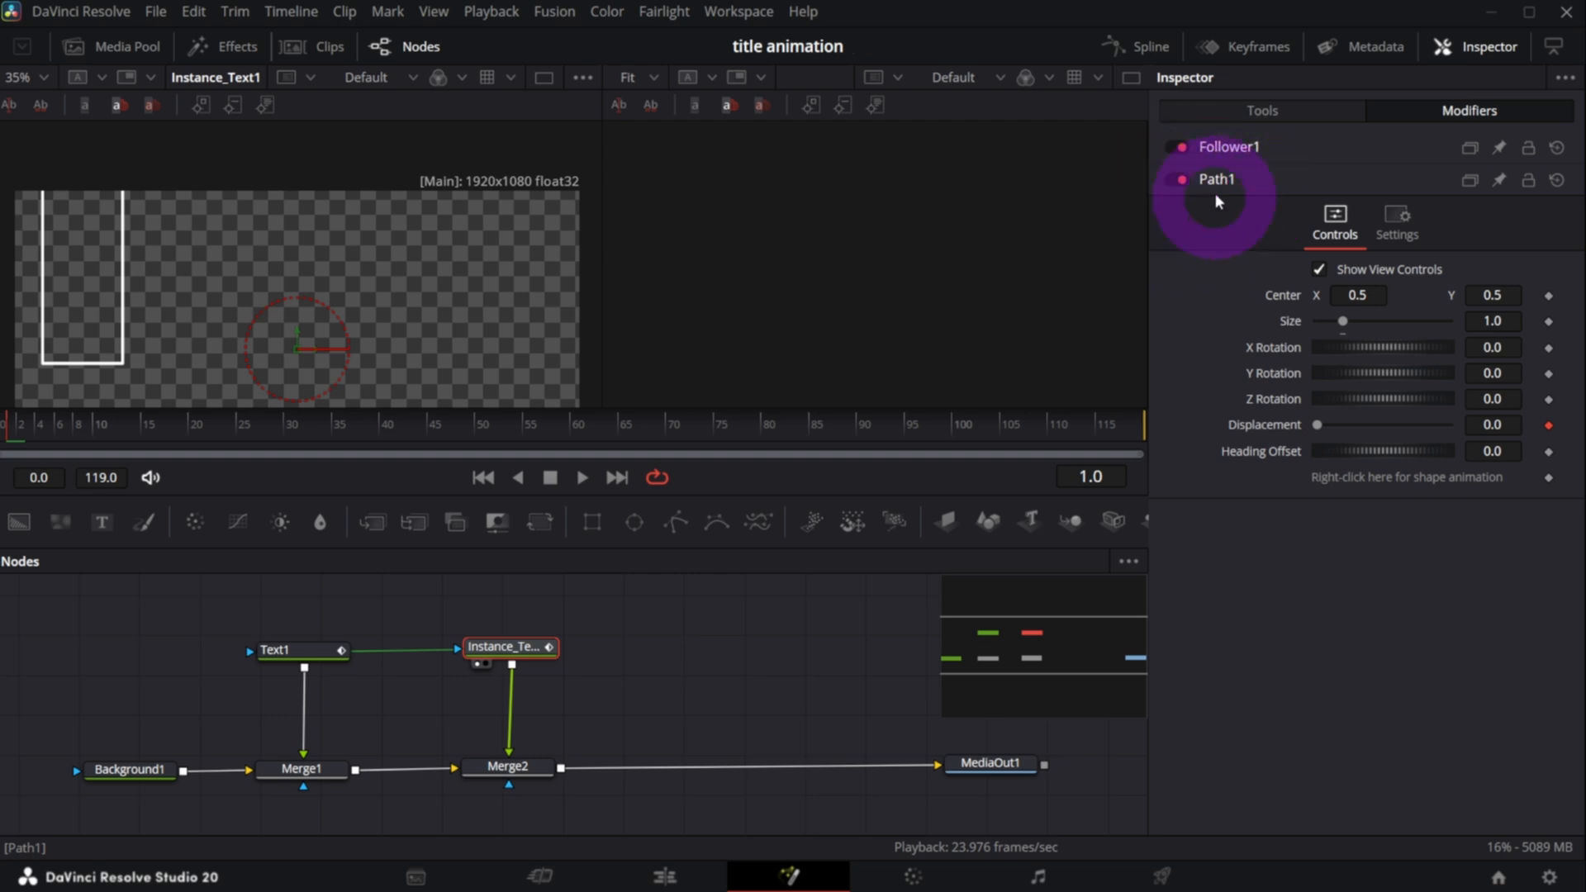
click(1242, 153)
scroll(1352, 596, down, 10)
drag(1492, 571, 340, 361)
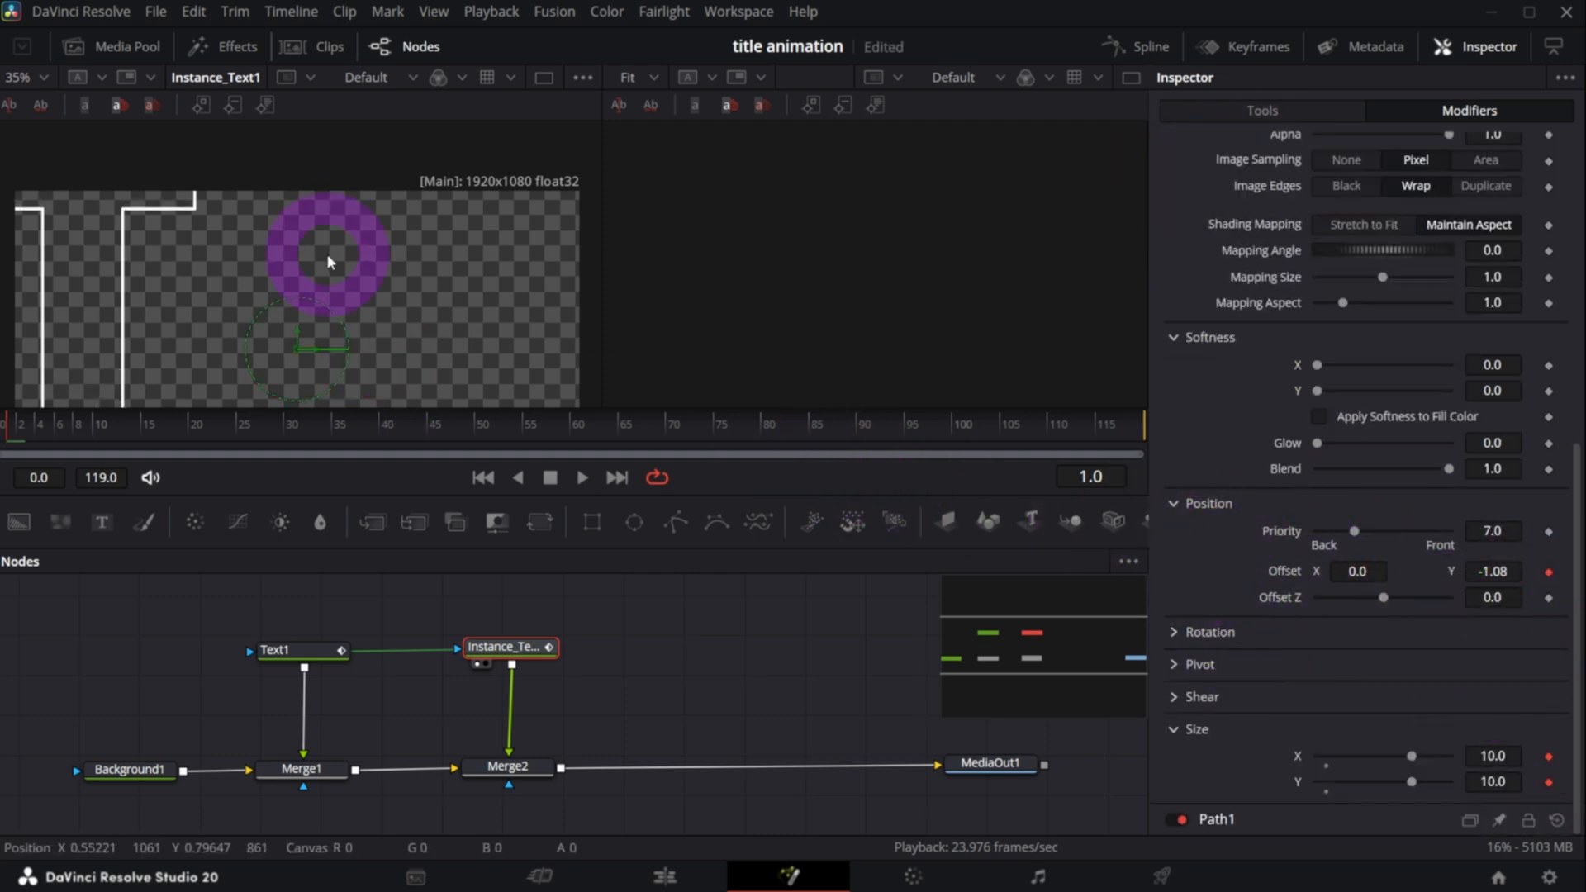
- Enlarge the viewer area and lower Offset Y of shading element 2 to -1.86
scroll(304, 297, down, 2)
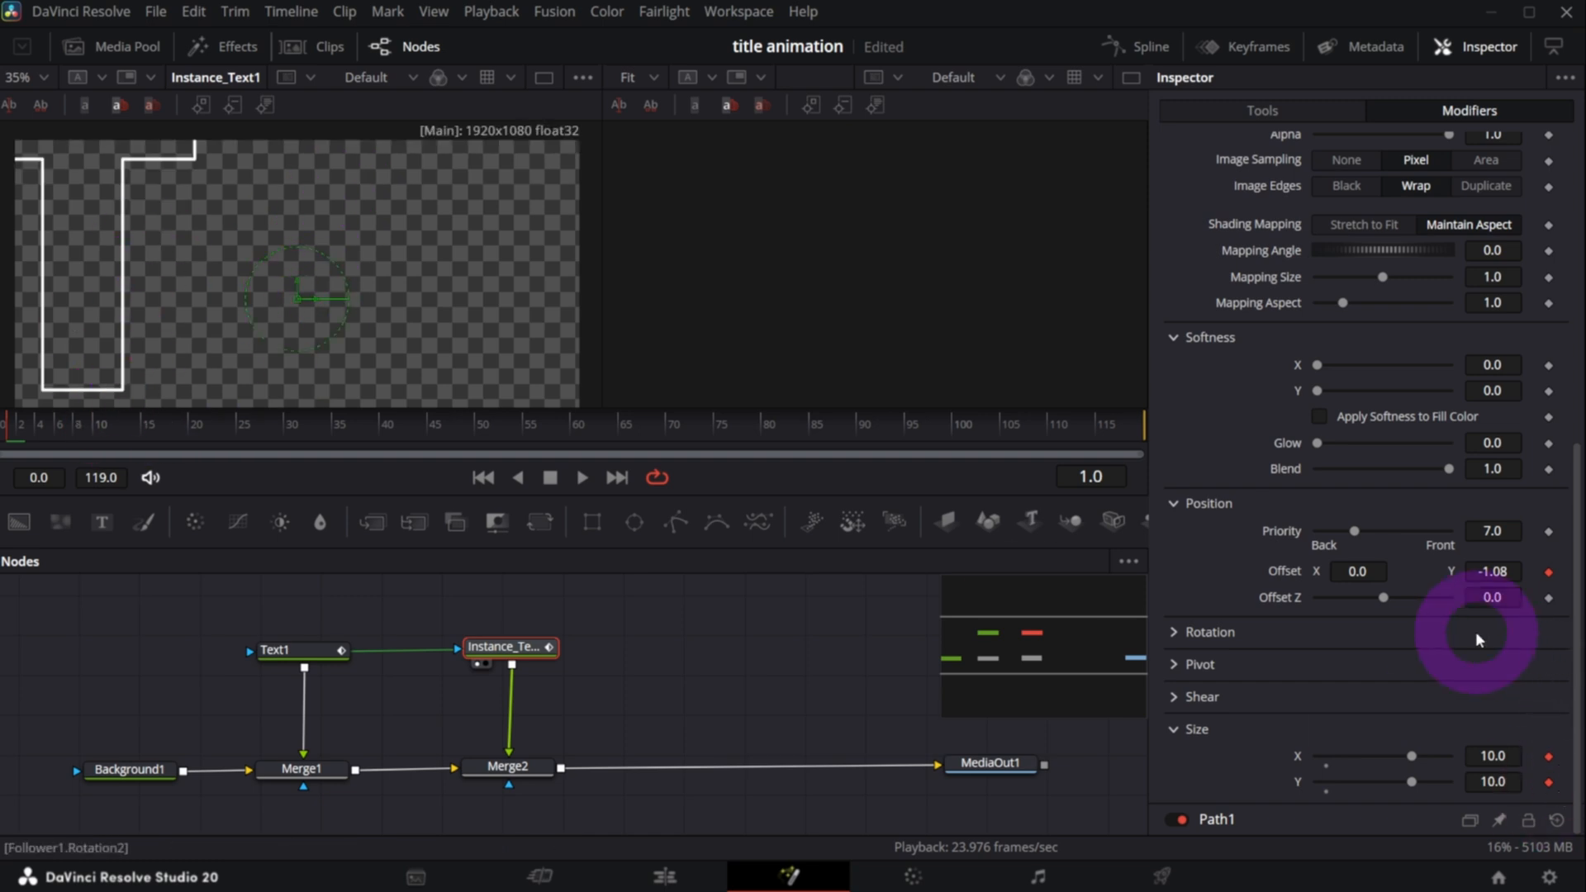
drag(1508, 567, 1260, 567)
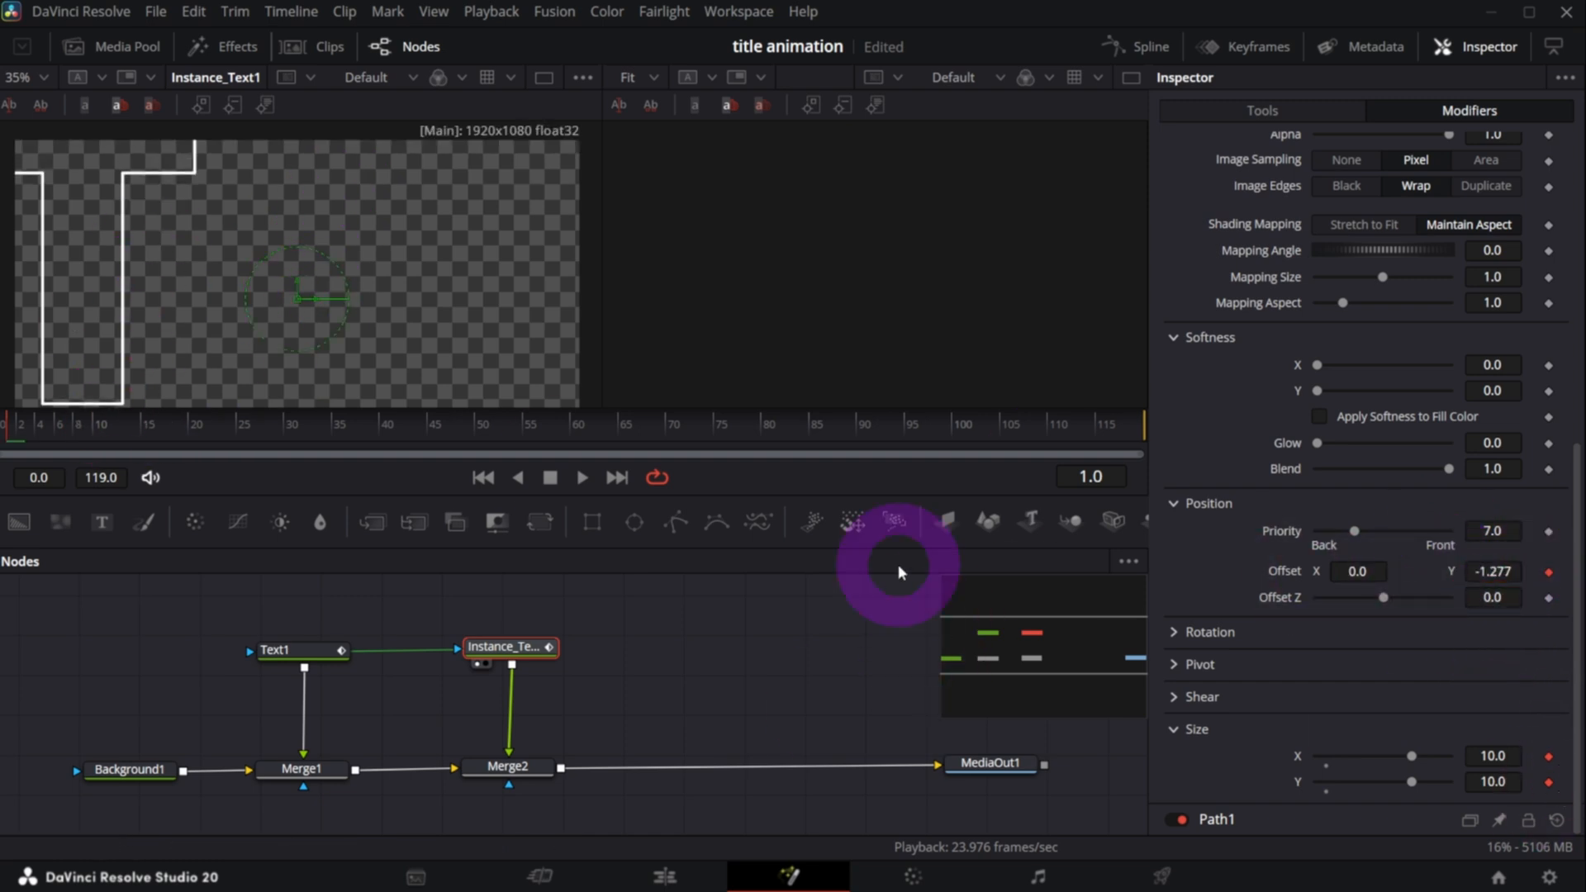
click(1081, 479)
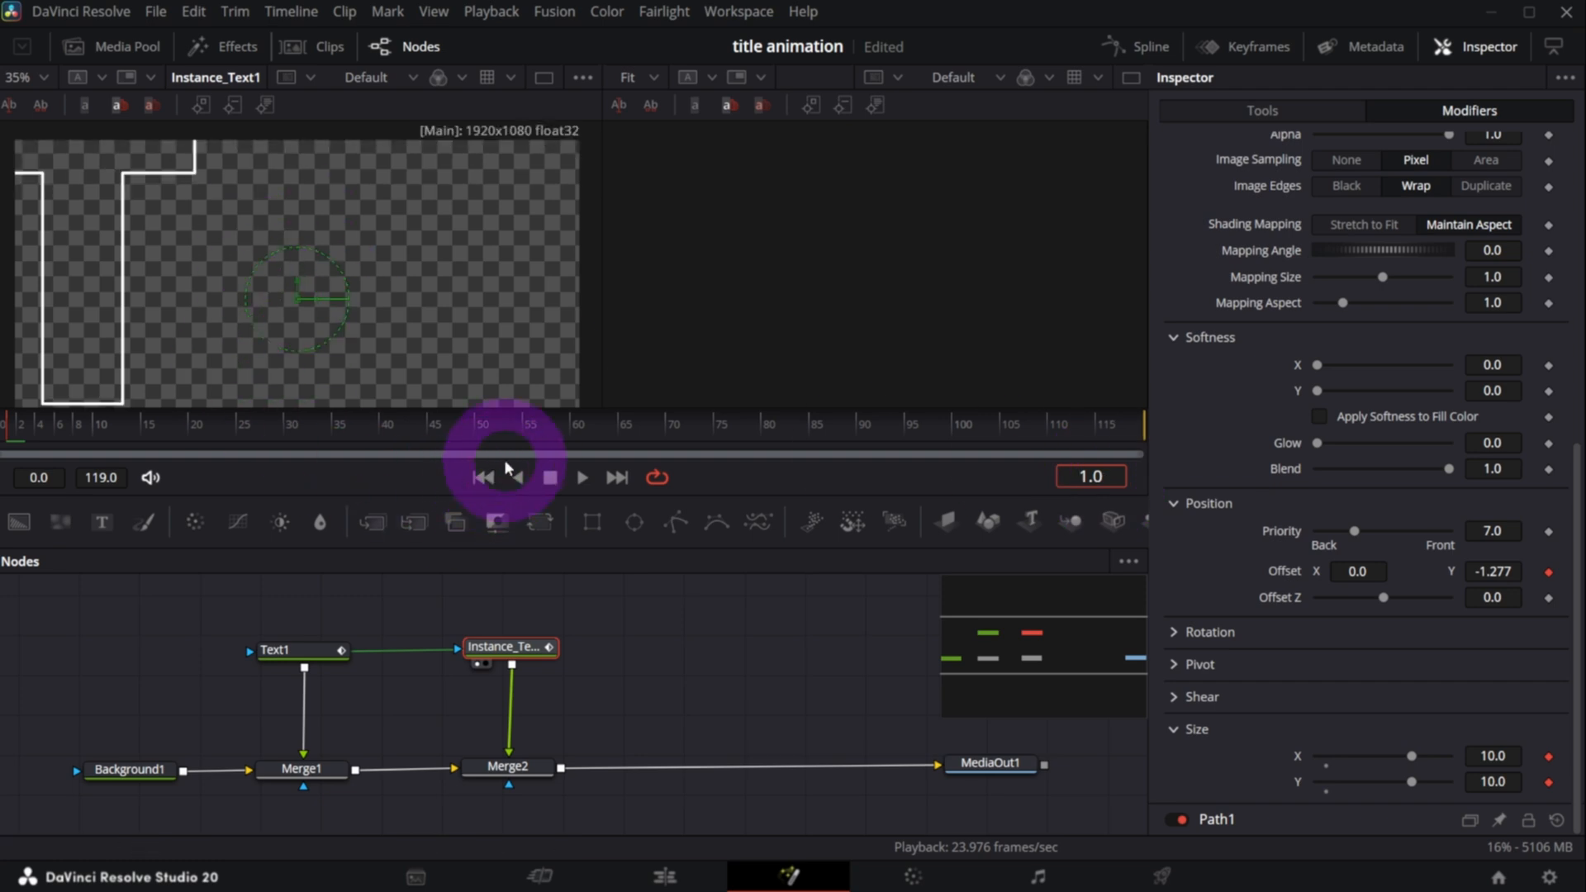
drag(513, 496, 513, 569)
drag(1504, 571, 895, 537)
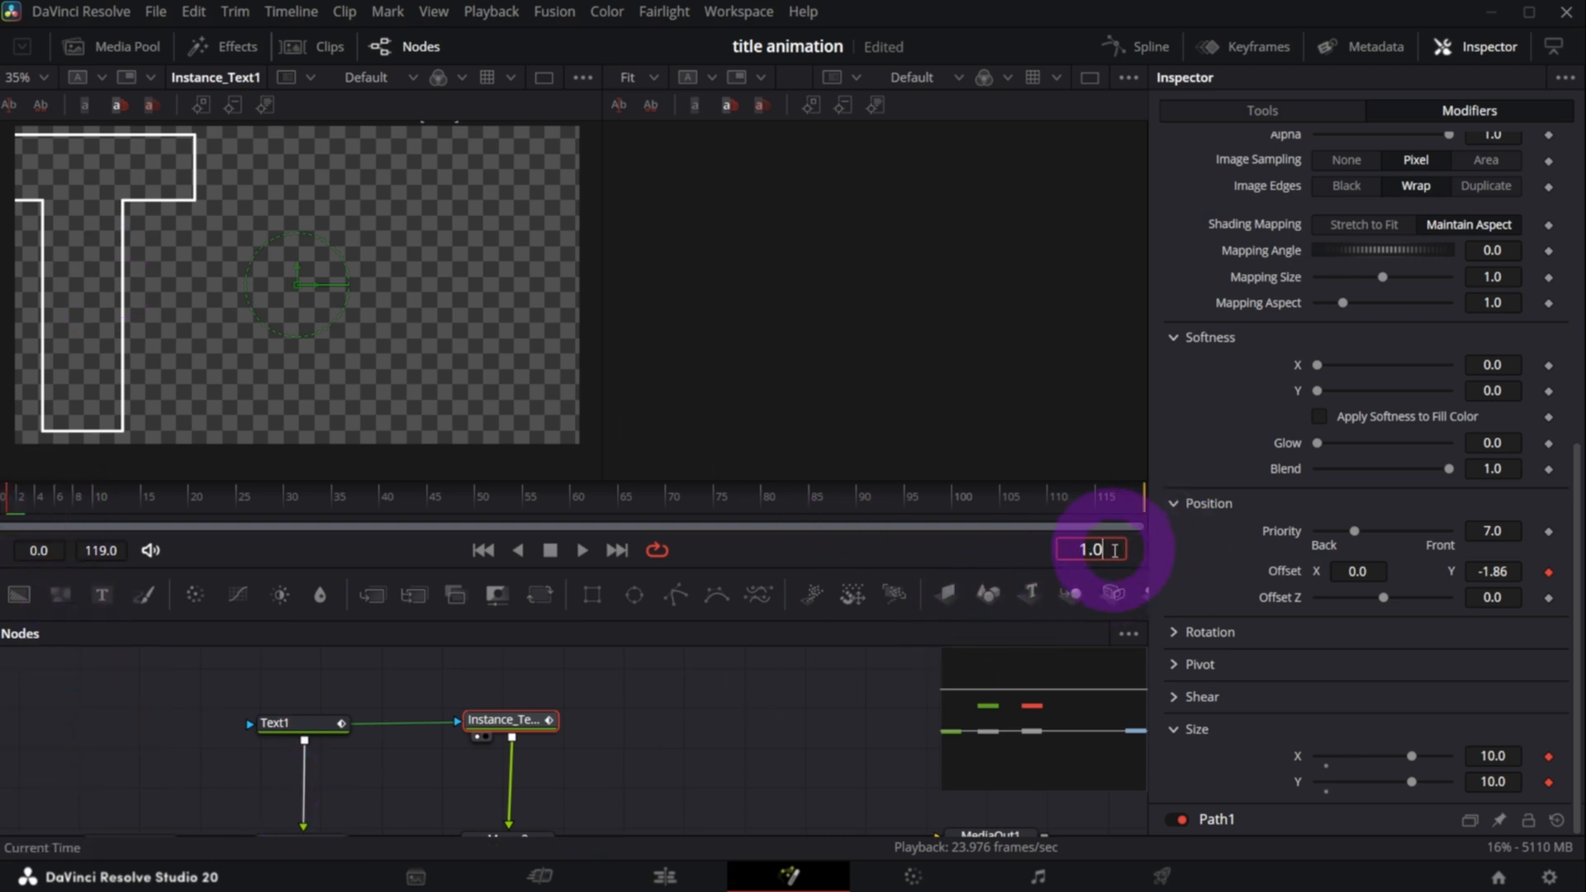
- Advance five frames to frame 6 and set Follower1's delay between characters to 10
text(+5)
key(Return)
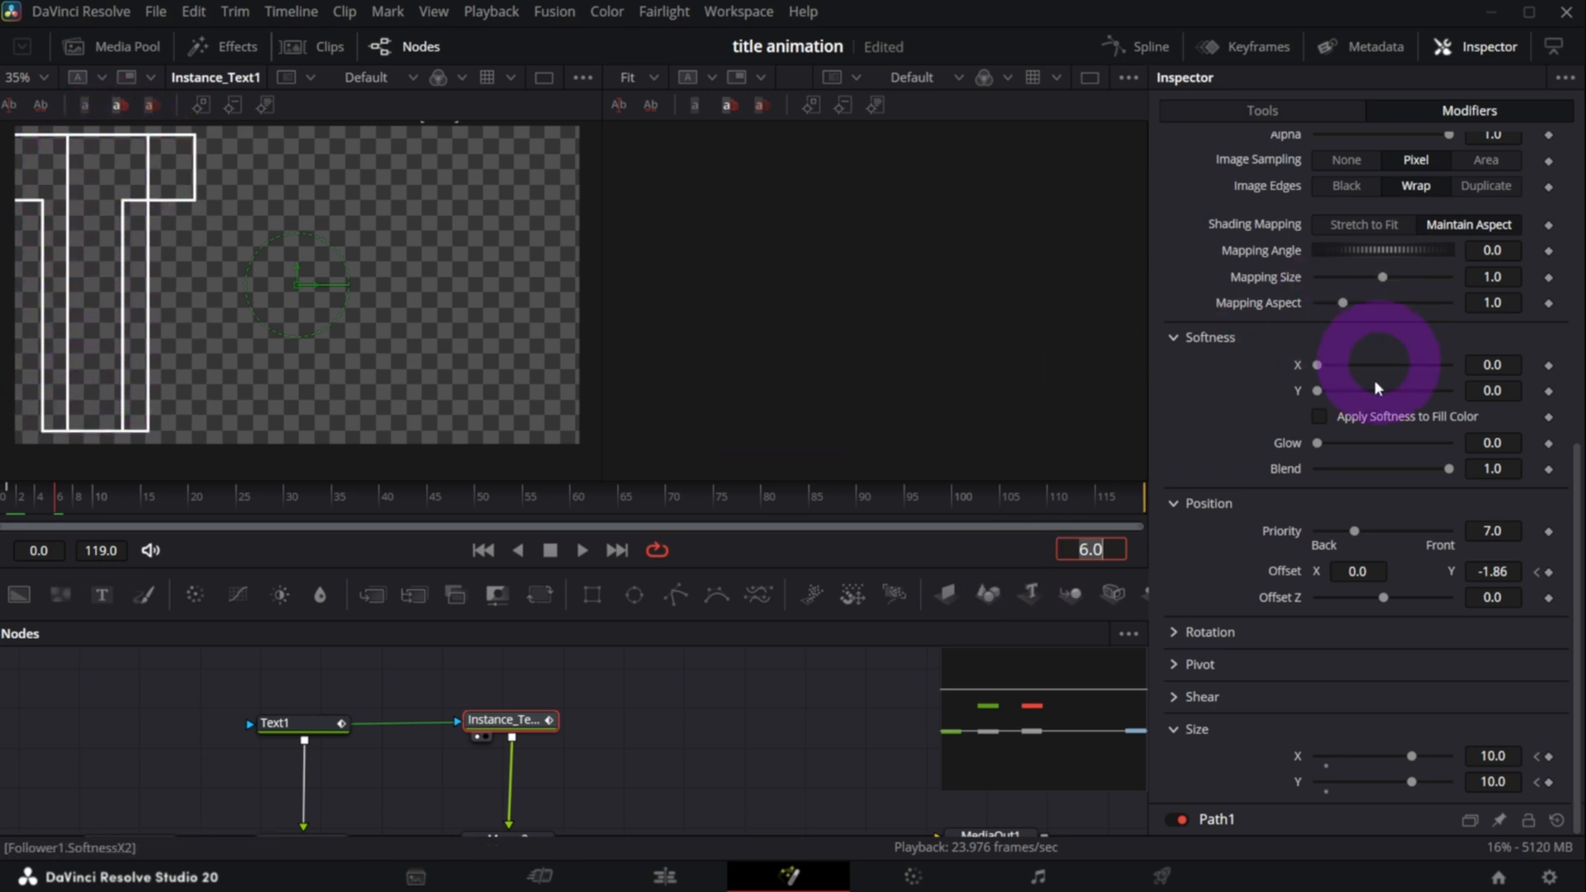
click(1253, 201)
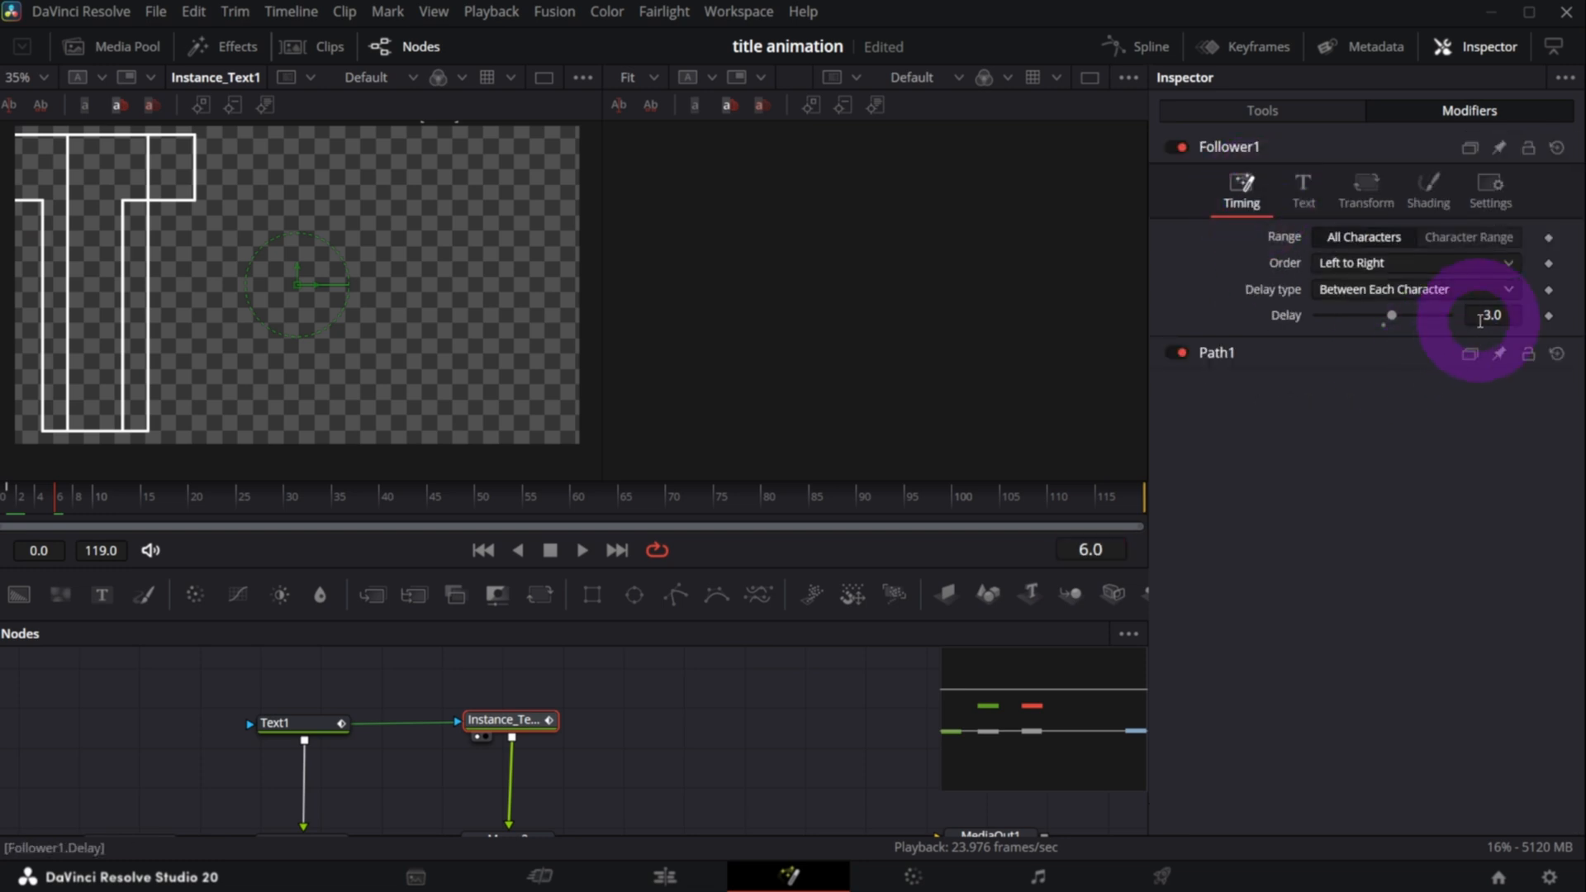
double_click(1480, 319)
text(10)
key(Return)
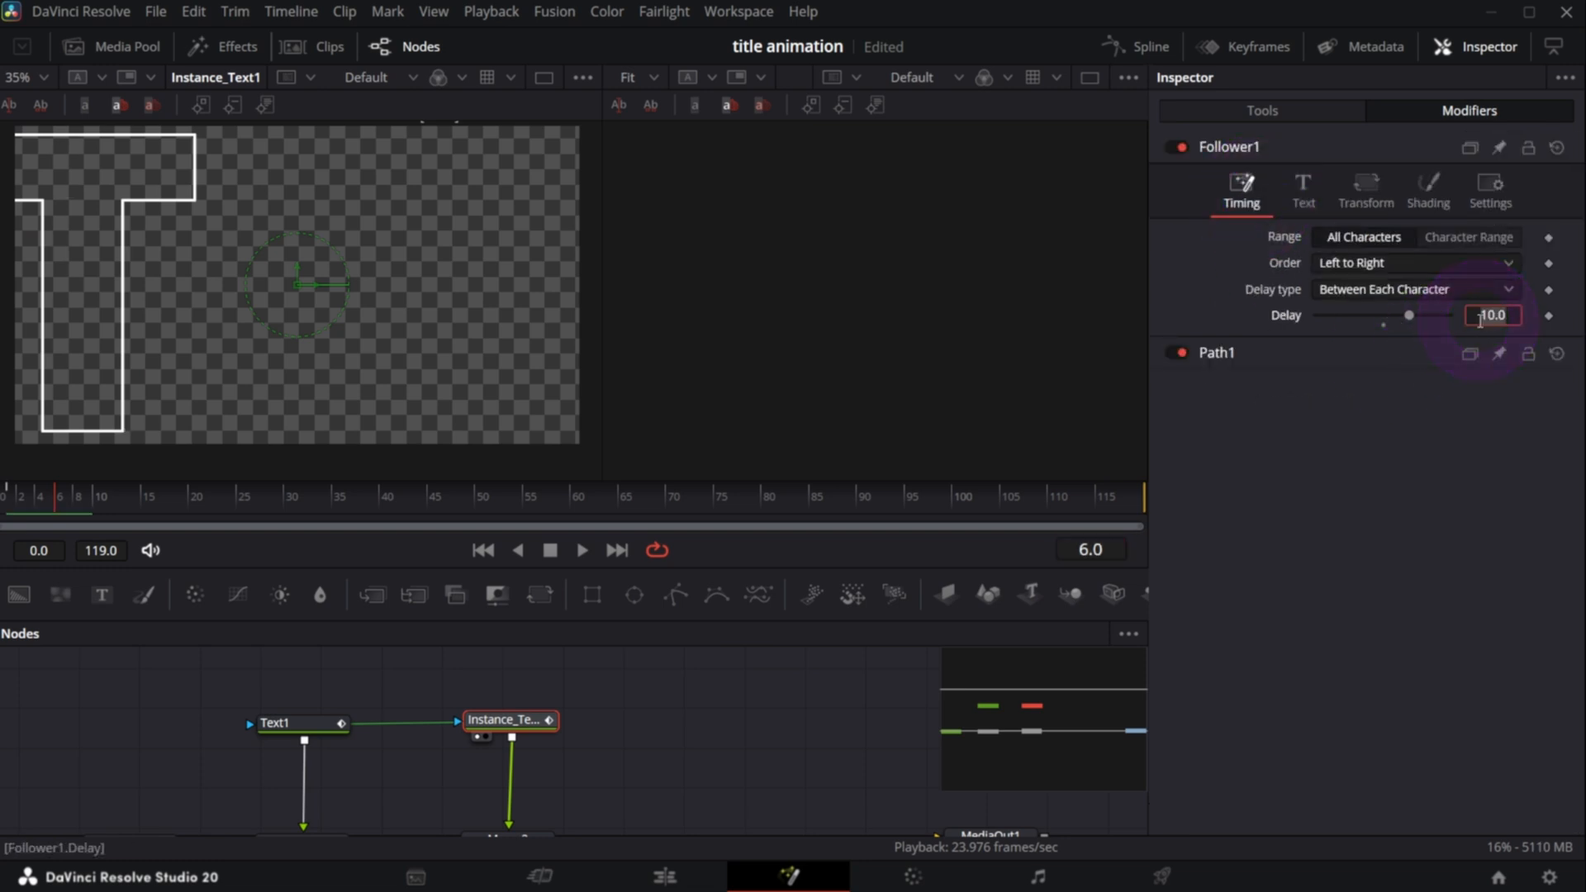
click(1443, 374)
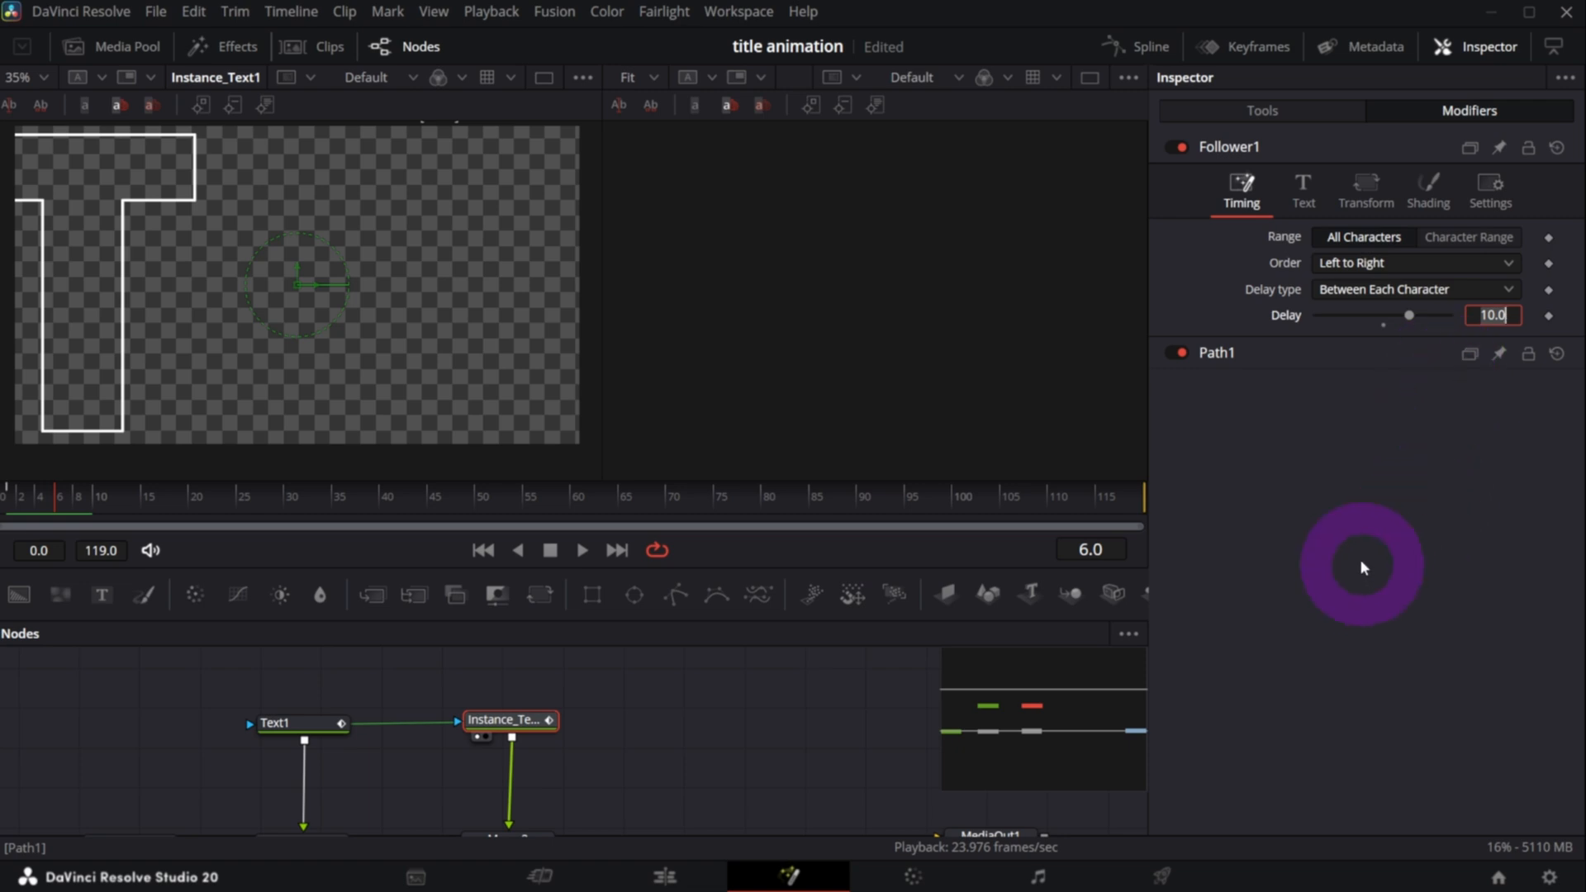
- Set Size X and Y of Follower1's shading element 2 to 1.0 at frame 6
click(1429, 191)
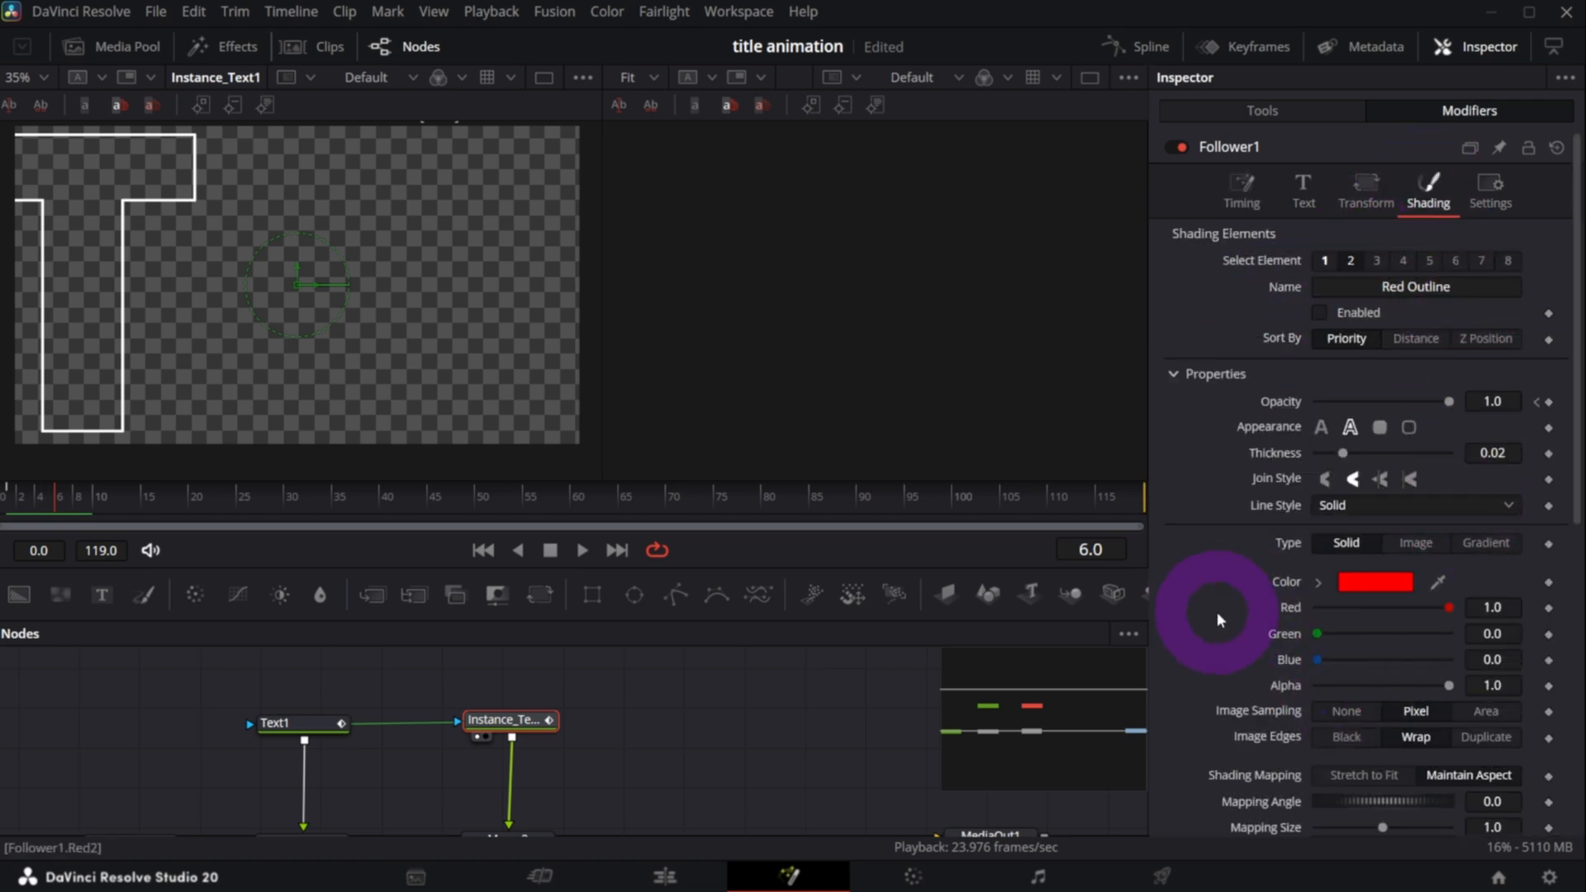
scroll(1239, 620, down, 3)
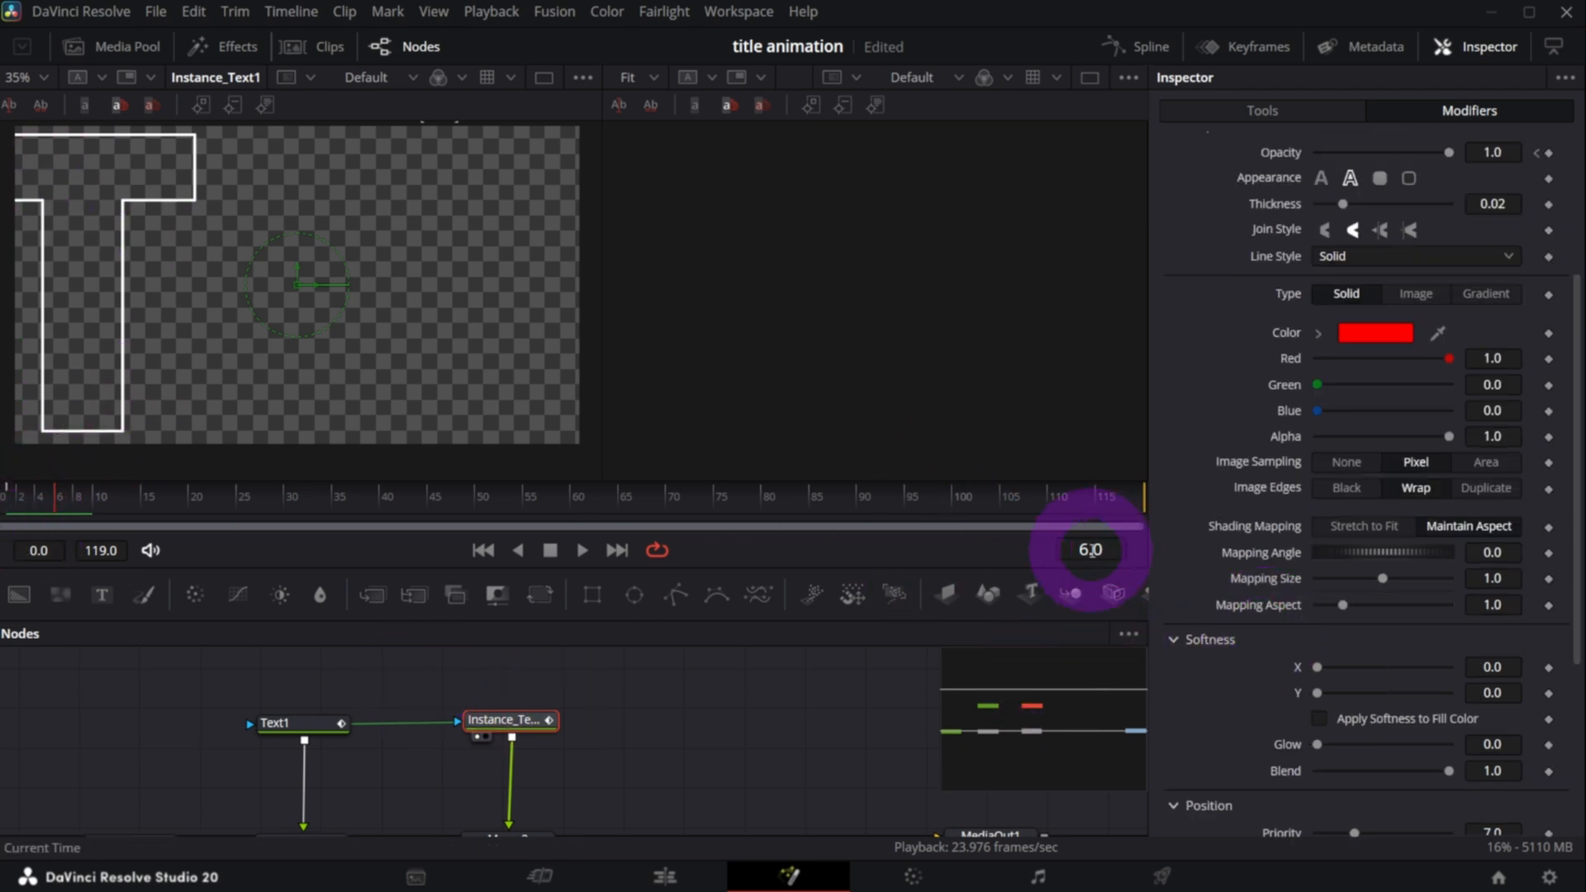
scroll(1204, 459, down, 3)
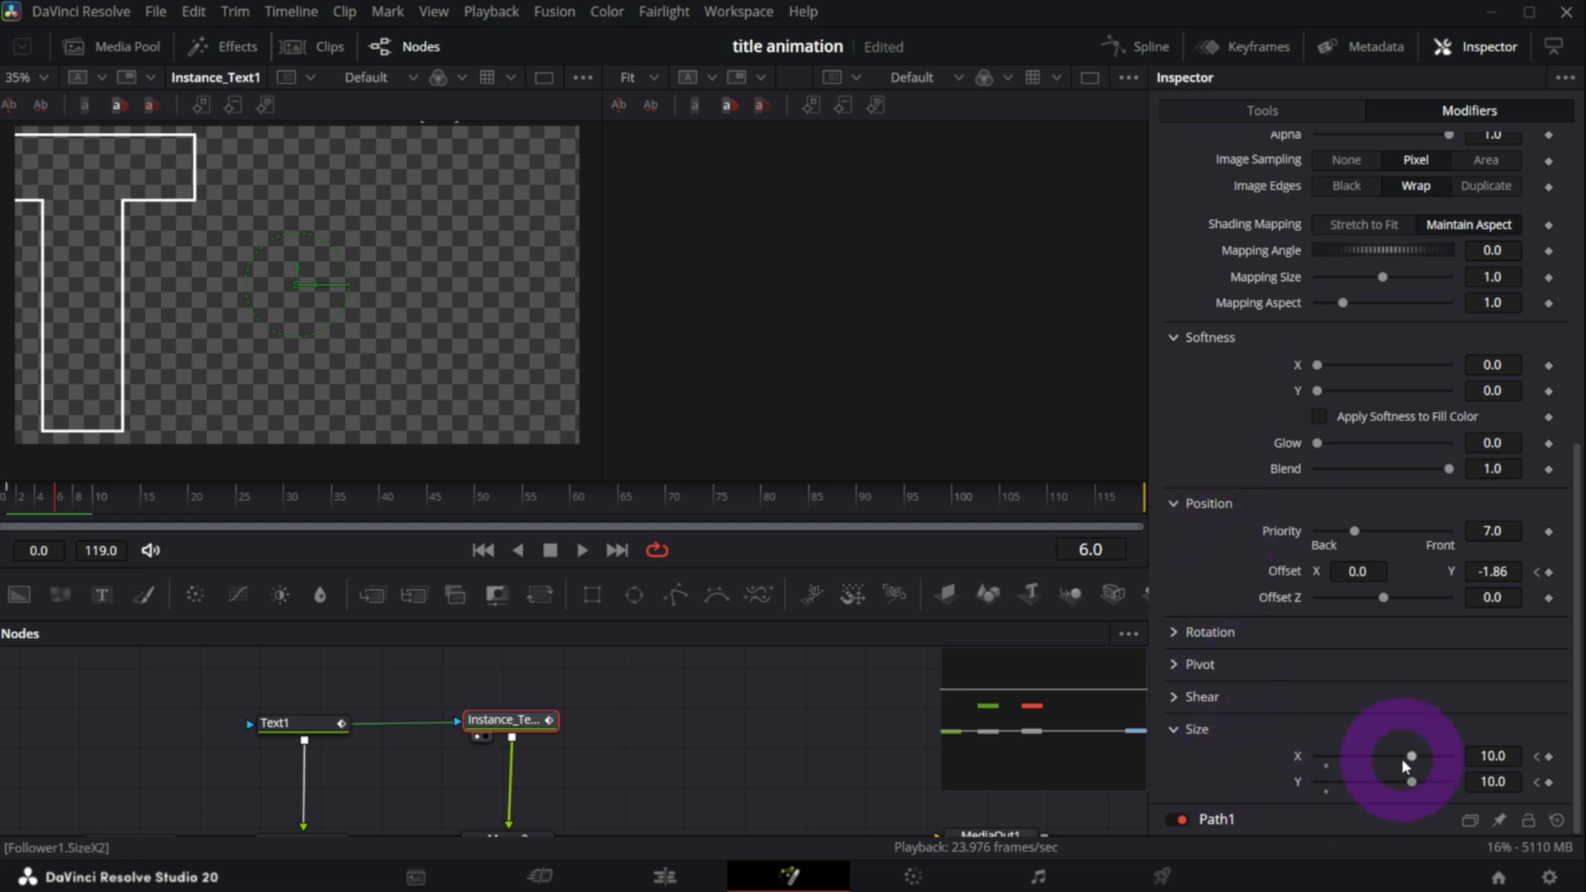
click(1327, 756)
click(1325, 782)
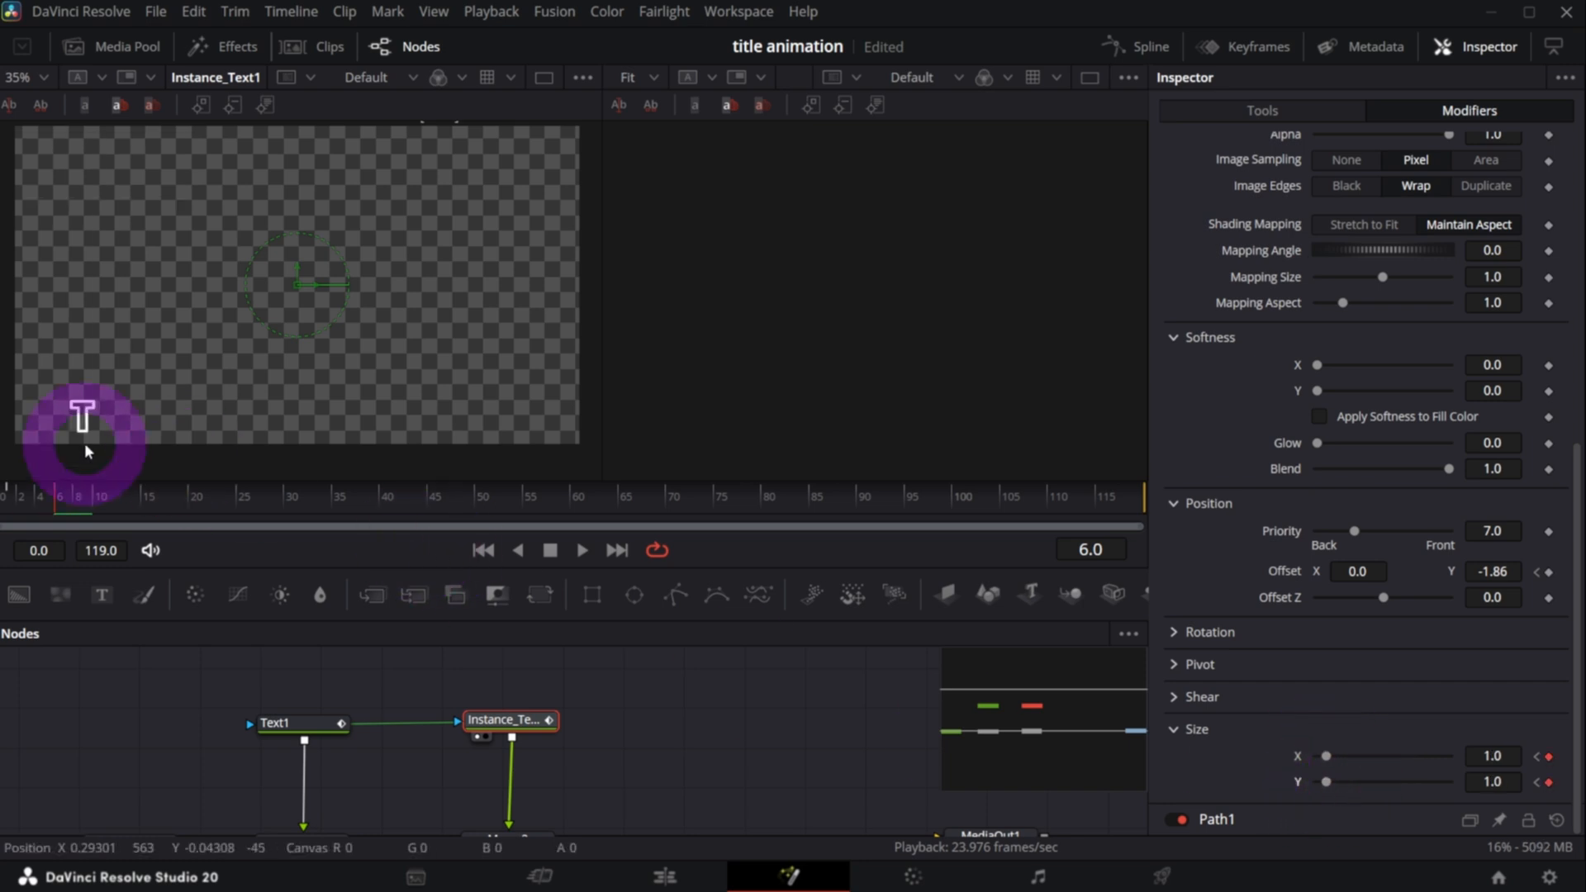
- Set Offset Y of Follower1's shading element 2 to 0 at frame 6 and scrub between frames 1 and 6 to check the motion
drag(122, 418, 121, 368)
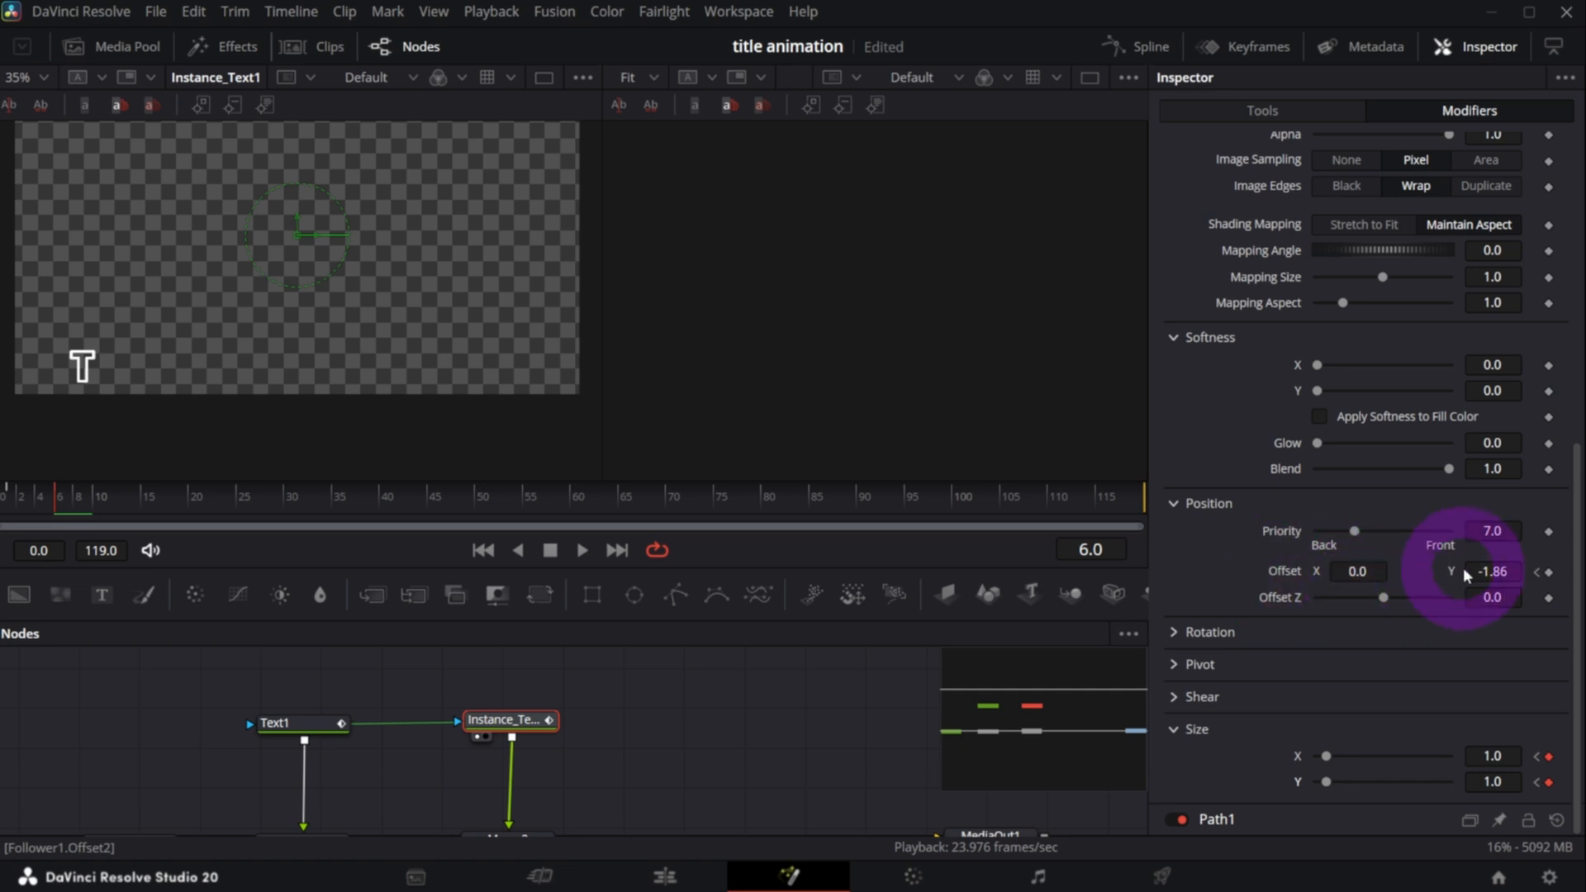
click(1493, 572)
text(0)
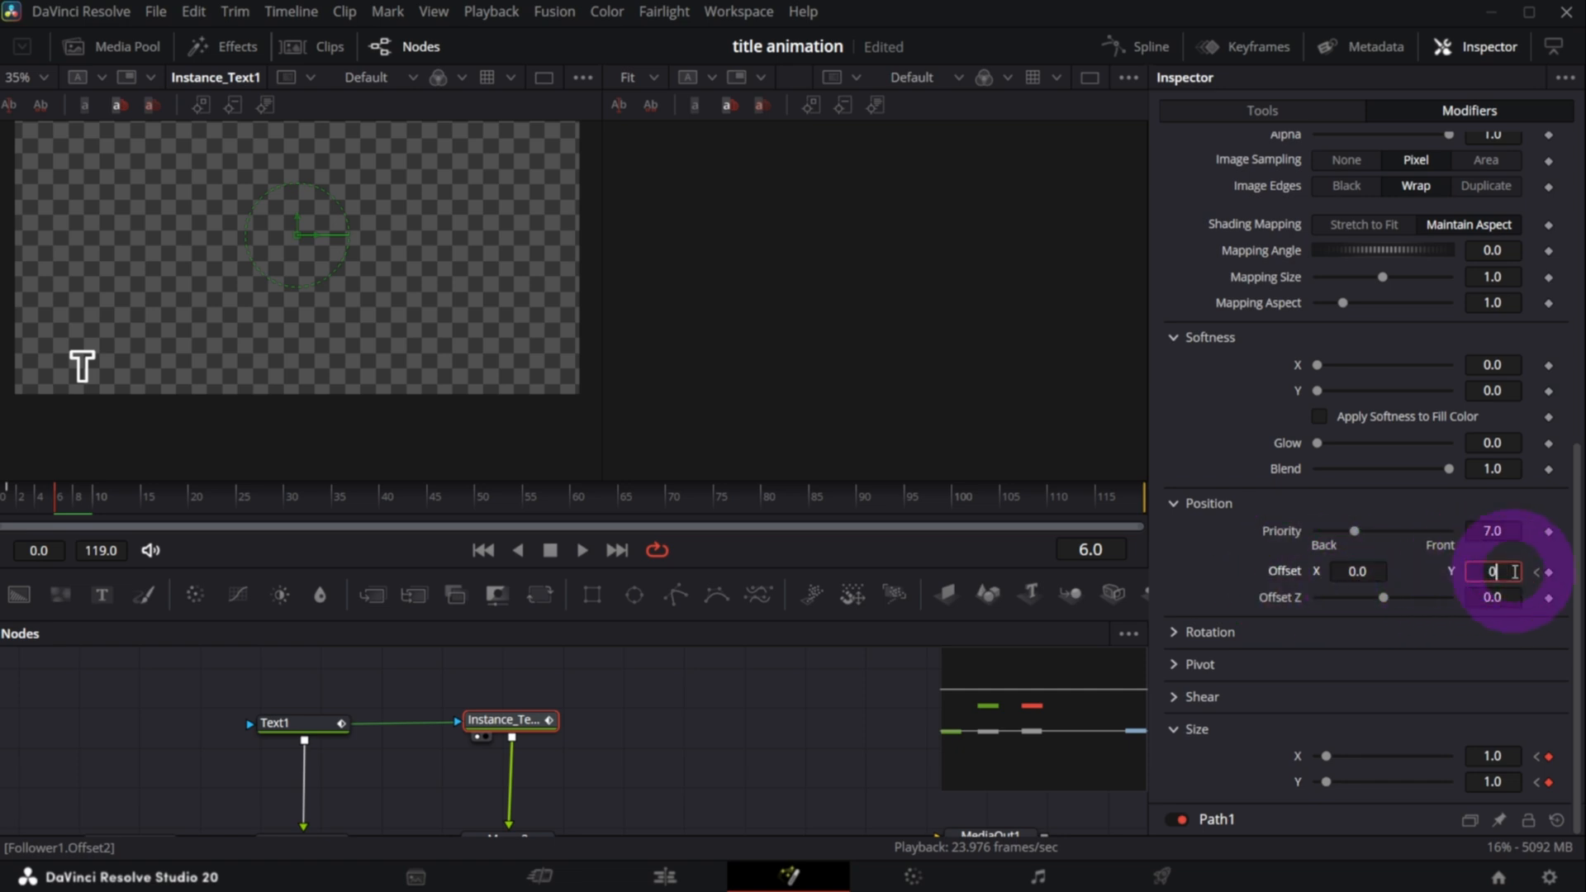
key(Tab)
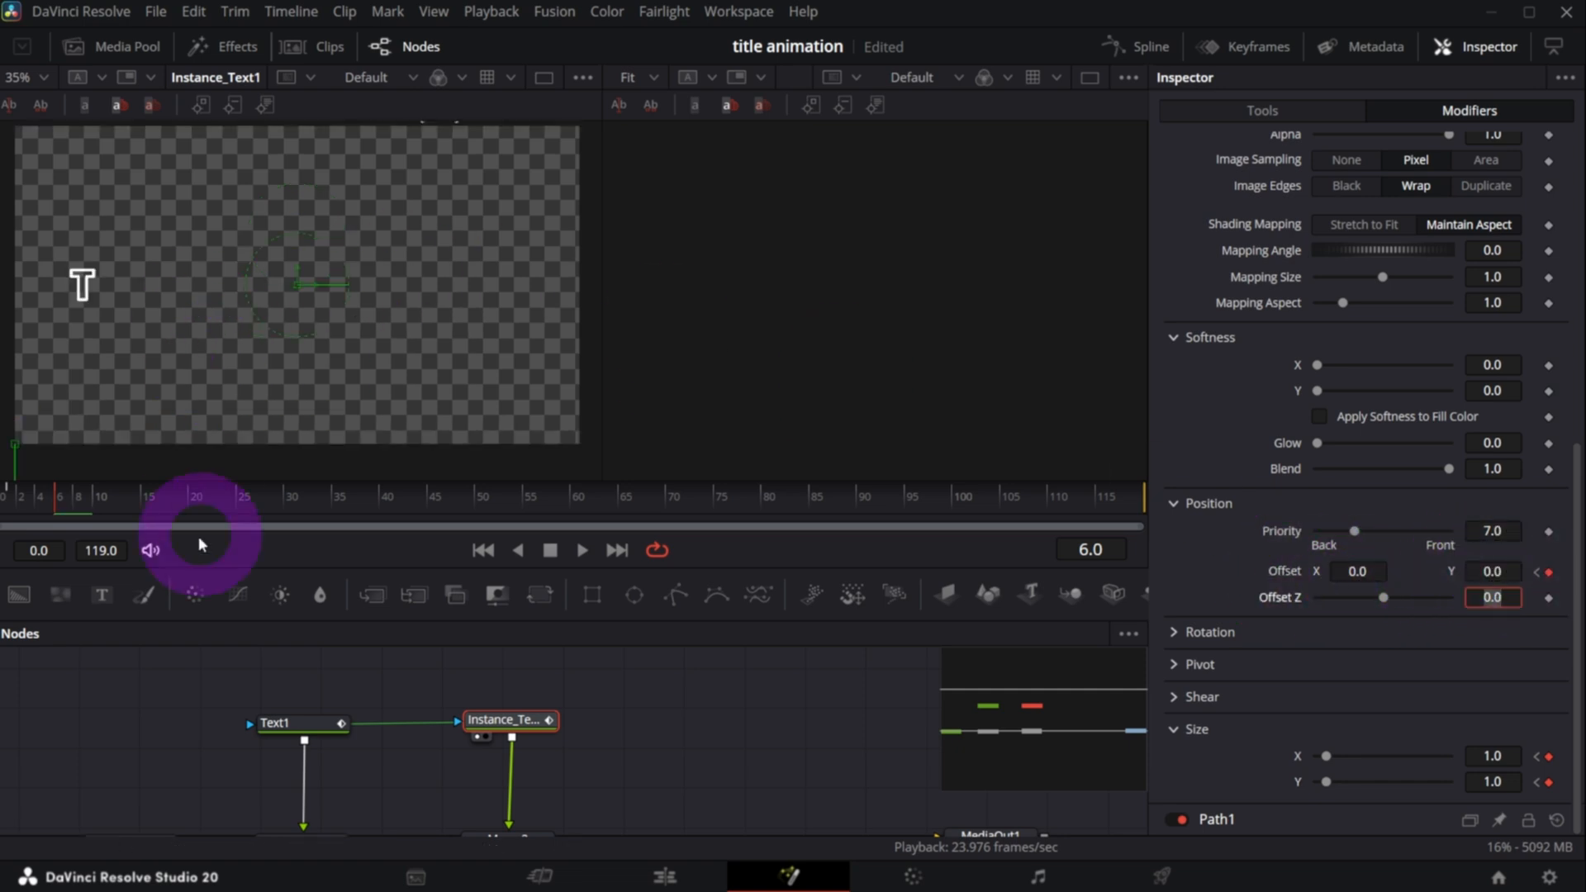
mouse_move(14, 506)
mouse_down()
mouse_move(60, 509)
mouse_move(12, 516)
mouse_up()
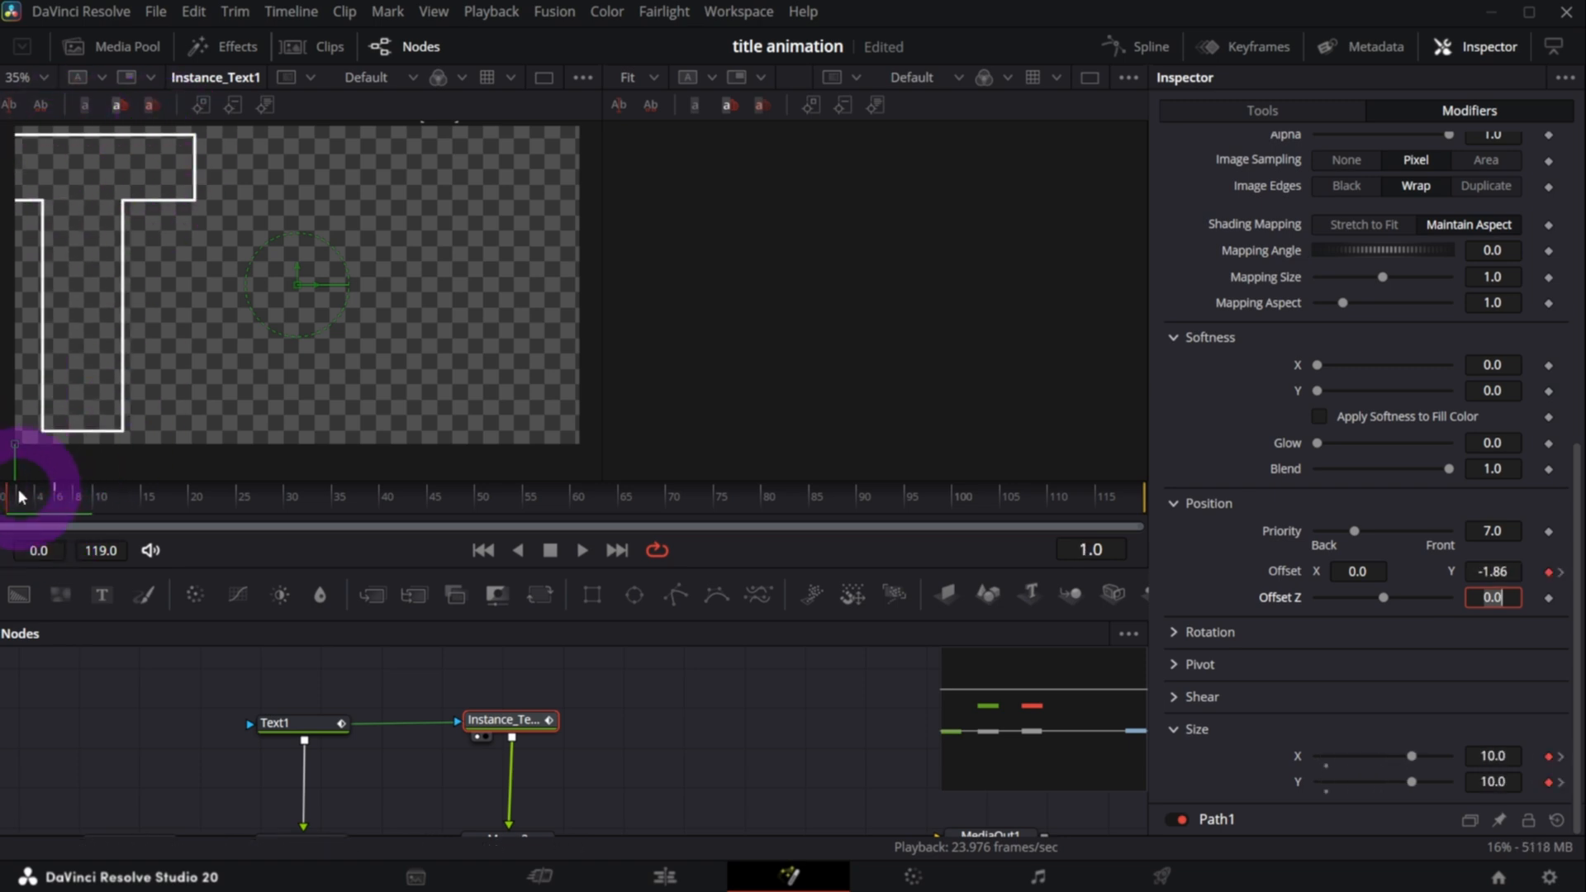
click(39, 503)
mouse_move(38, 500)
mouse_down()
mouse_move(756, 536)
mouse_move(1028, 527)
mouse_move(230, 513)
mouse_move(987, 534)
mouse_move(17, 478)
mouse_move(195, 499)
mouse_move(58, 505)
mouse_up()
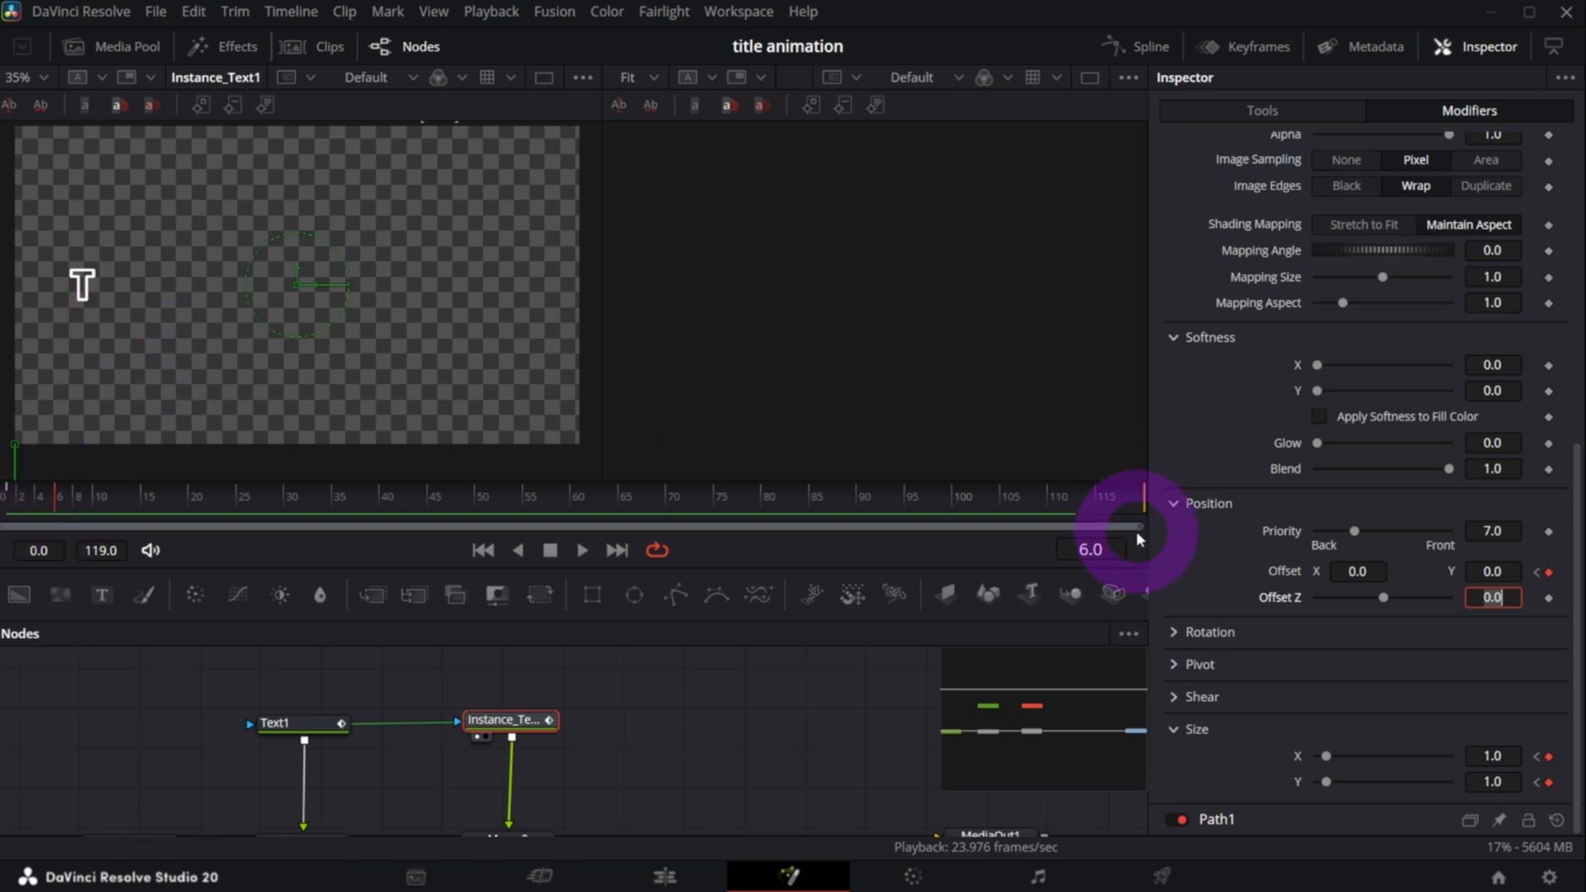
- Advance ten frames to frame 16 and keyframe the opacity of Follower1's shading element 2 there at 0.0
click(1119, 550)
text(+10)
key(Return)
scroll(1281, 424, up, 6)
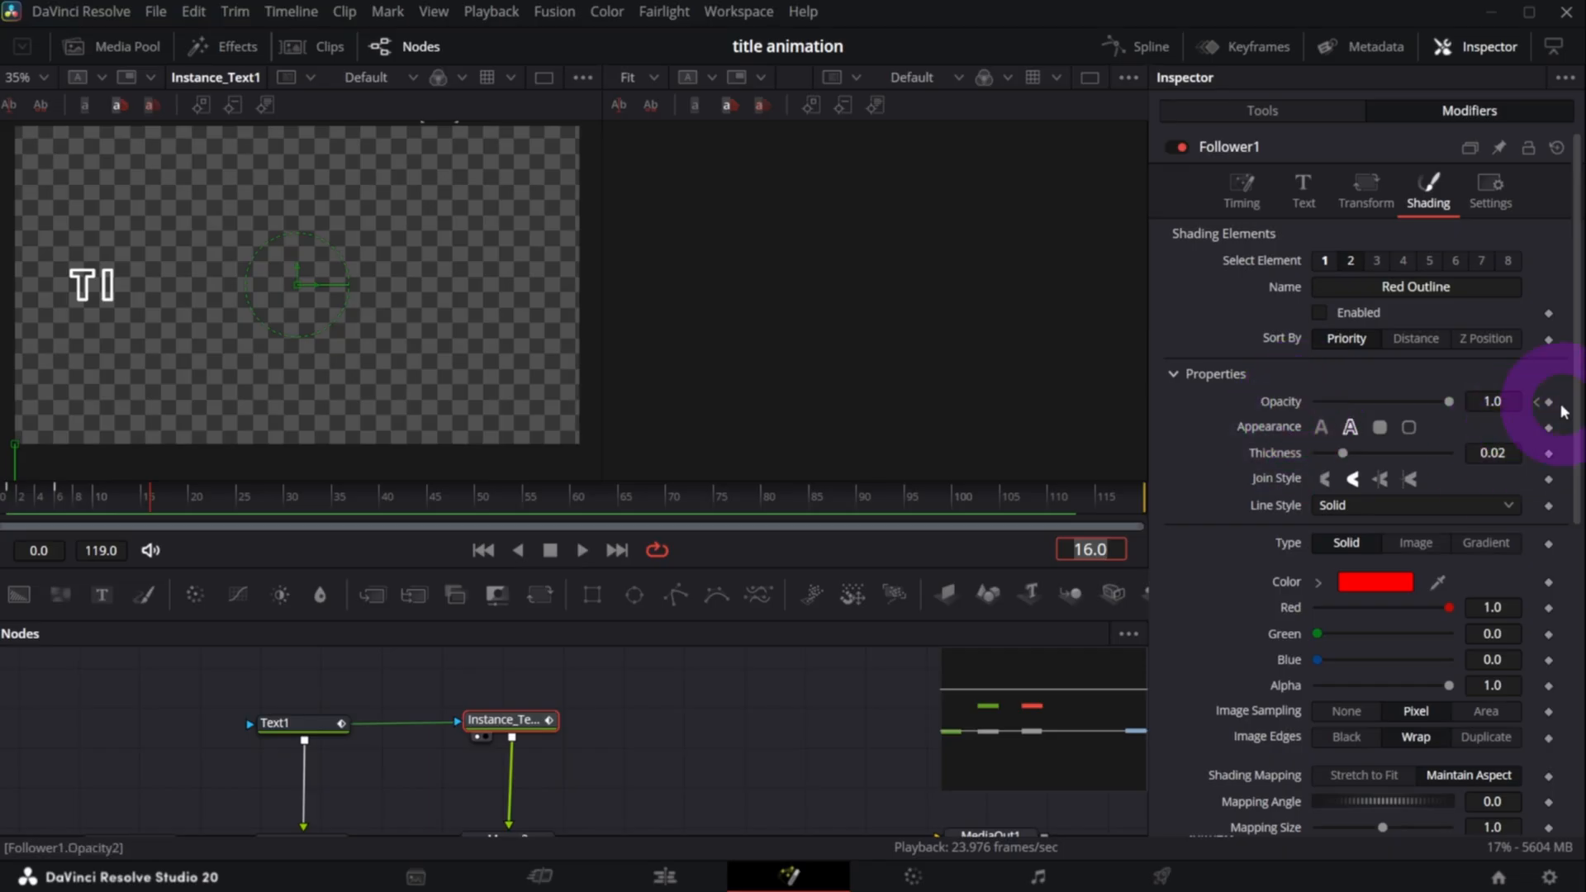
click(1550, 403)
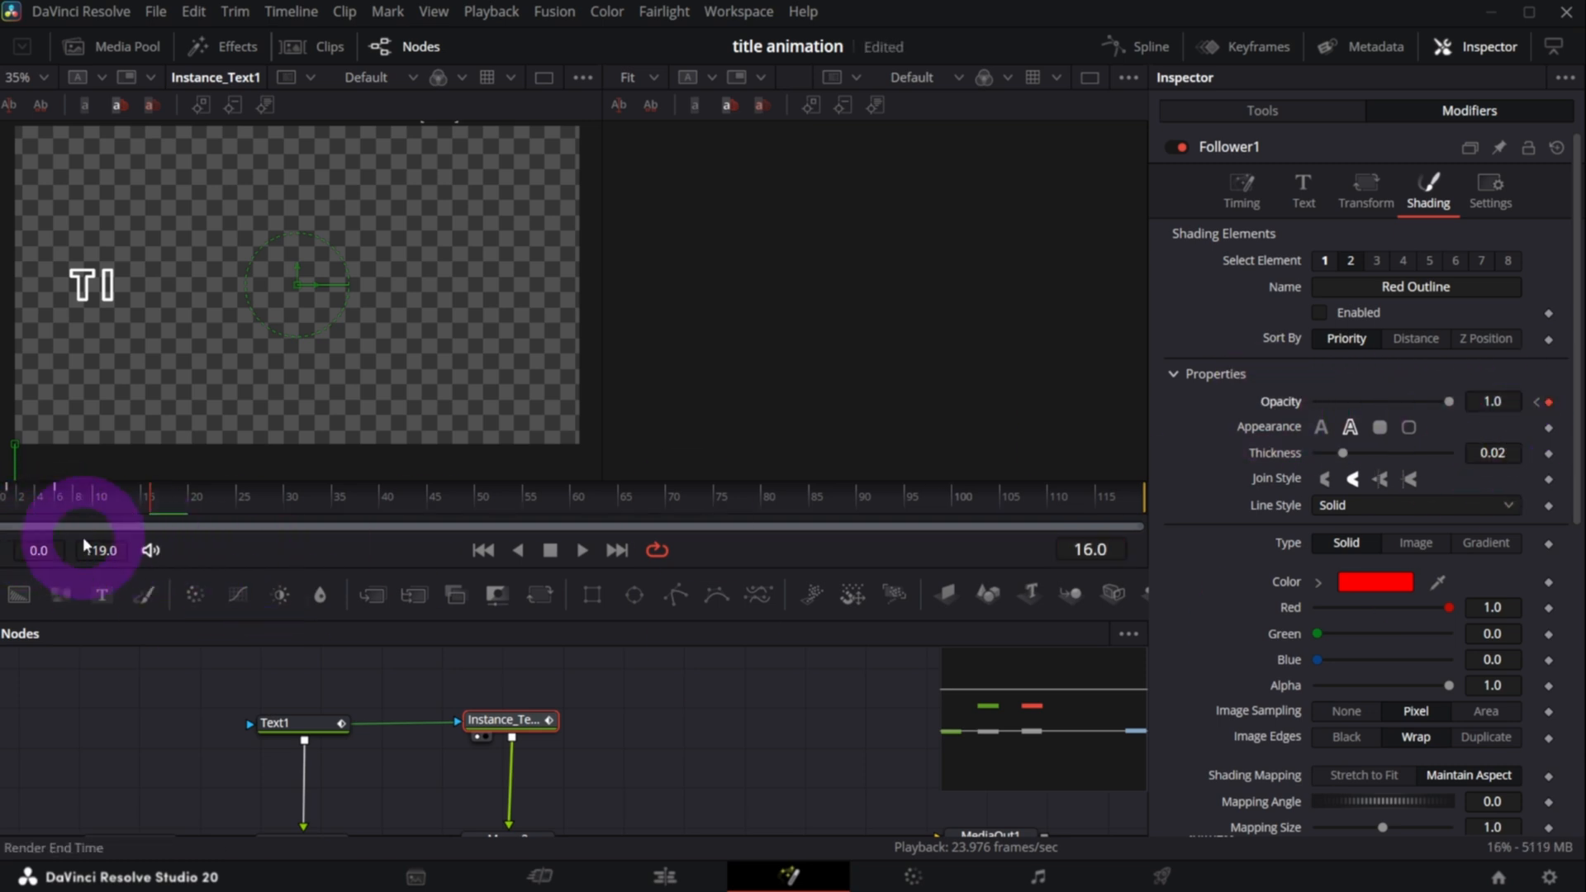
click(56, 499)
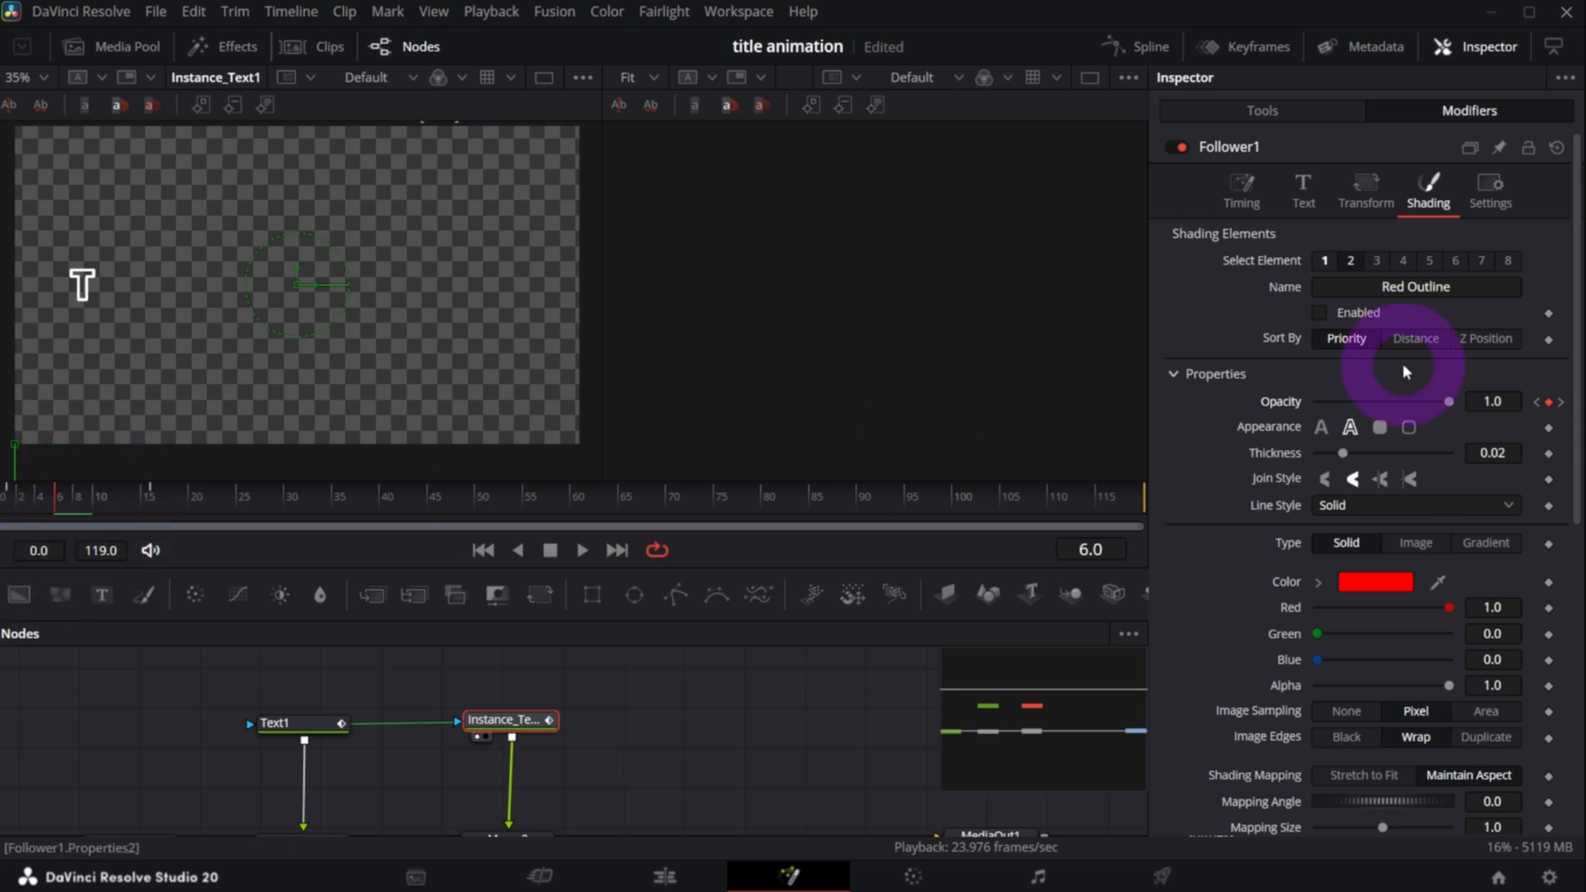
click(150, 495)
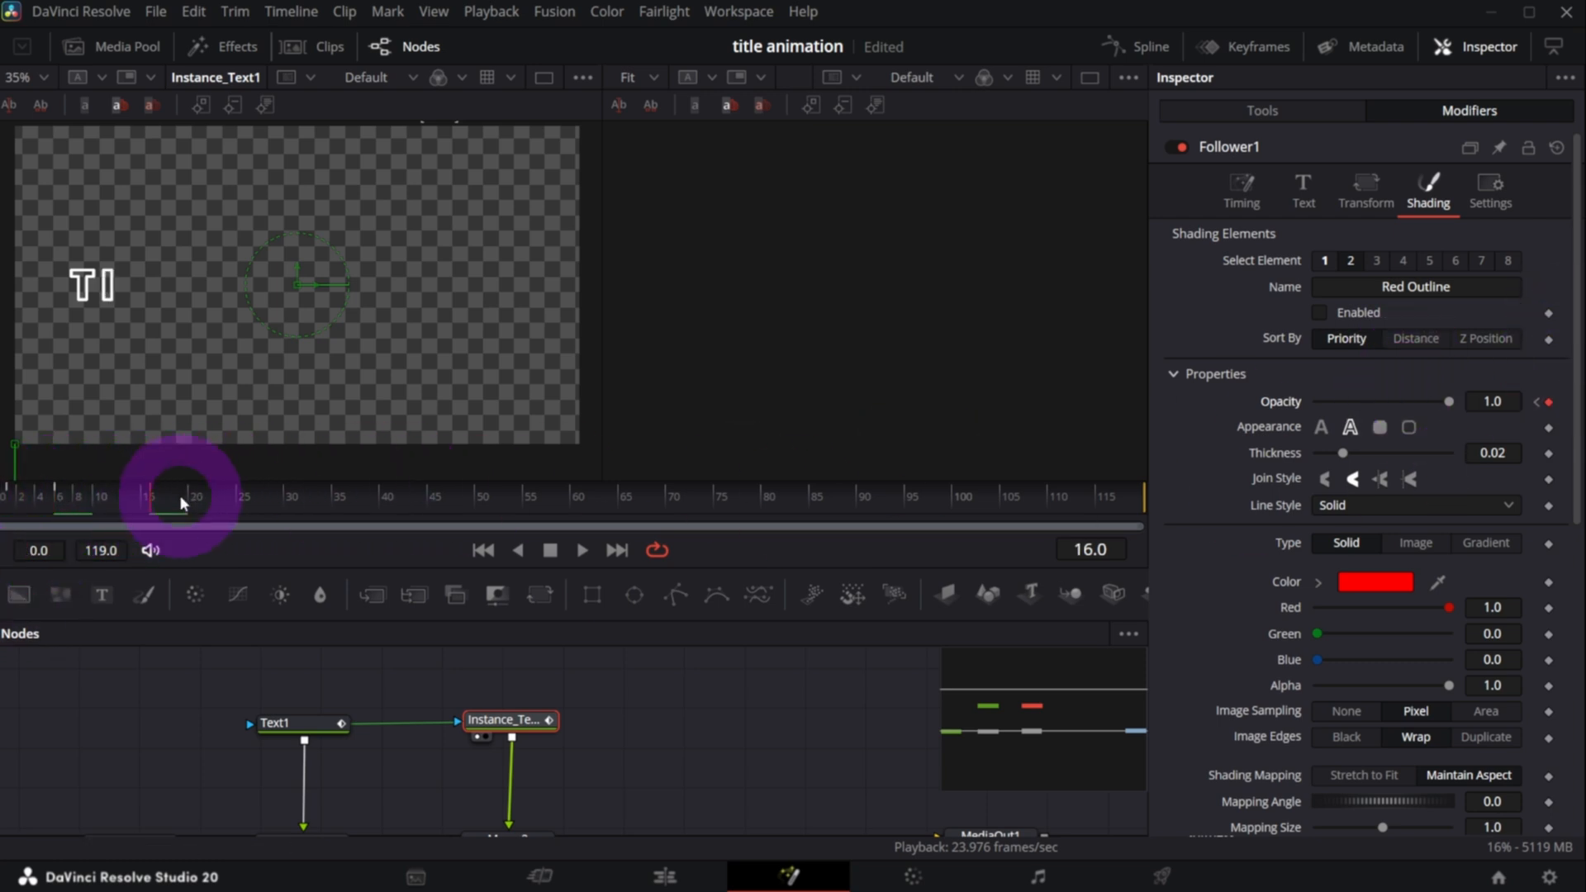
drag(1451, 407, 1233, 390)
- Step frame by frame from frame 1 through frame 17 to examine how the outlined letters shrink into place and fade
click(13, 494)
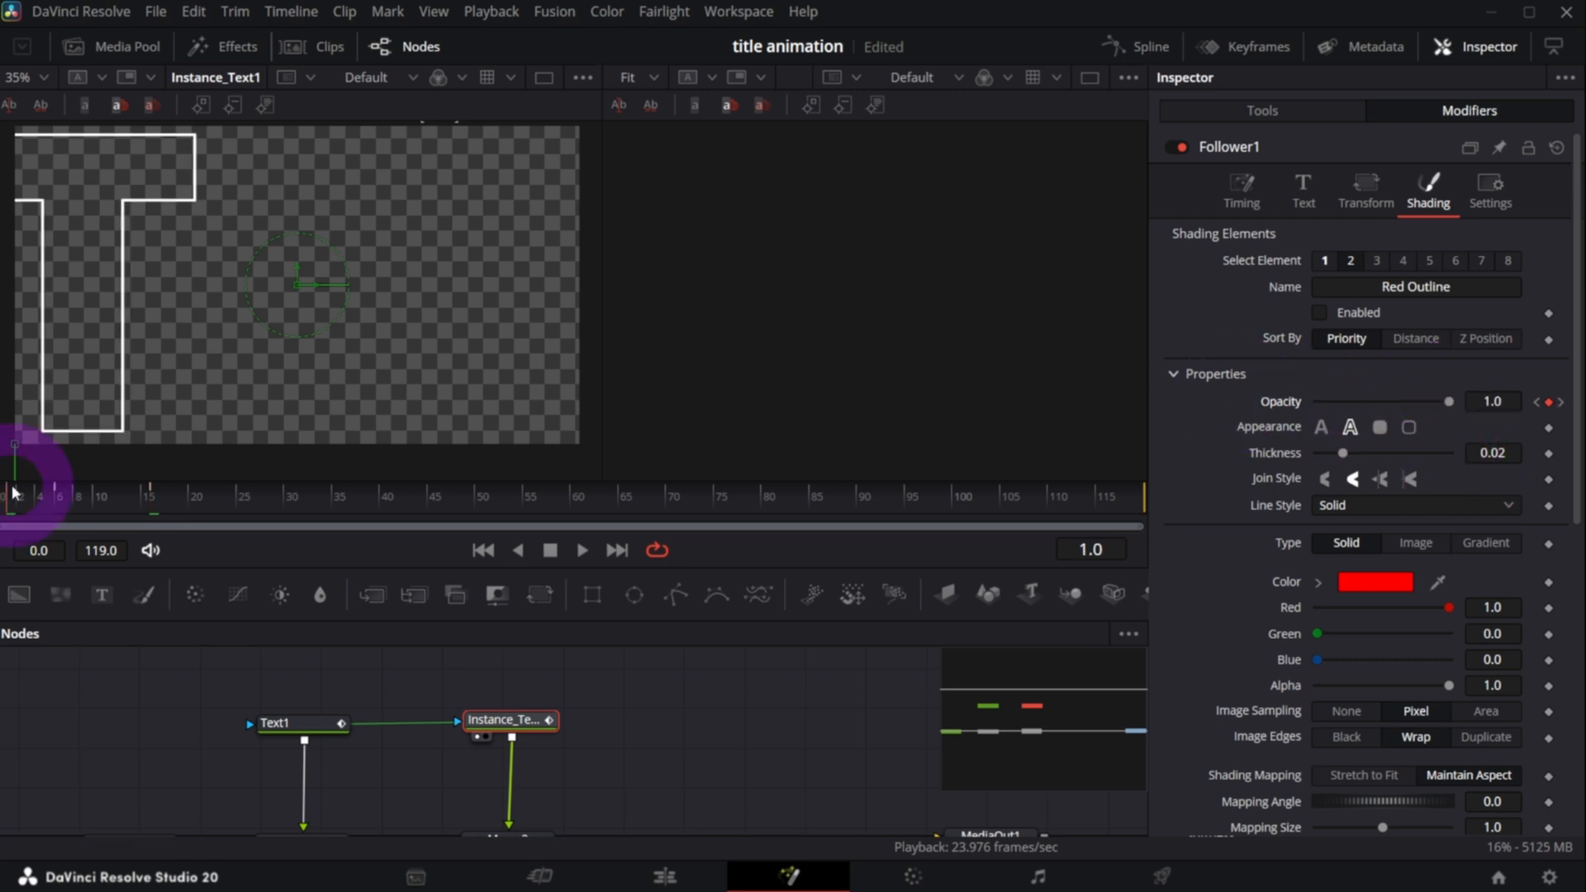
key(Right)
key(Right)
key(Right)
key(Right)
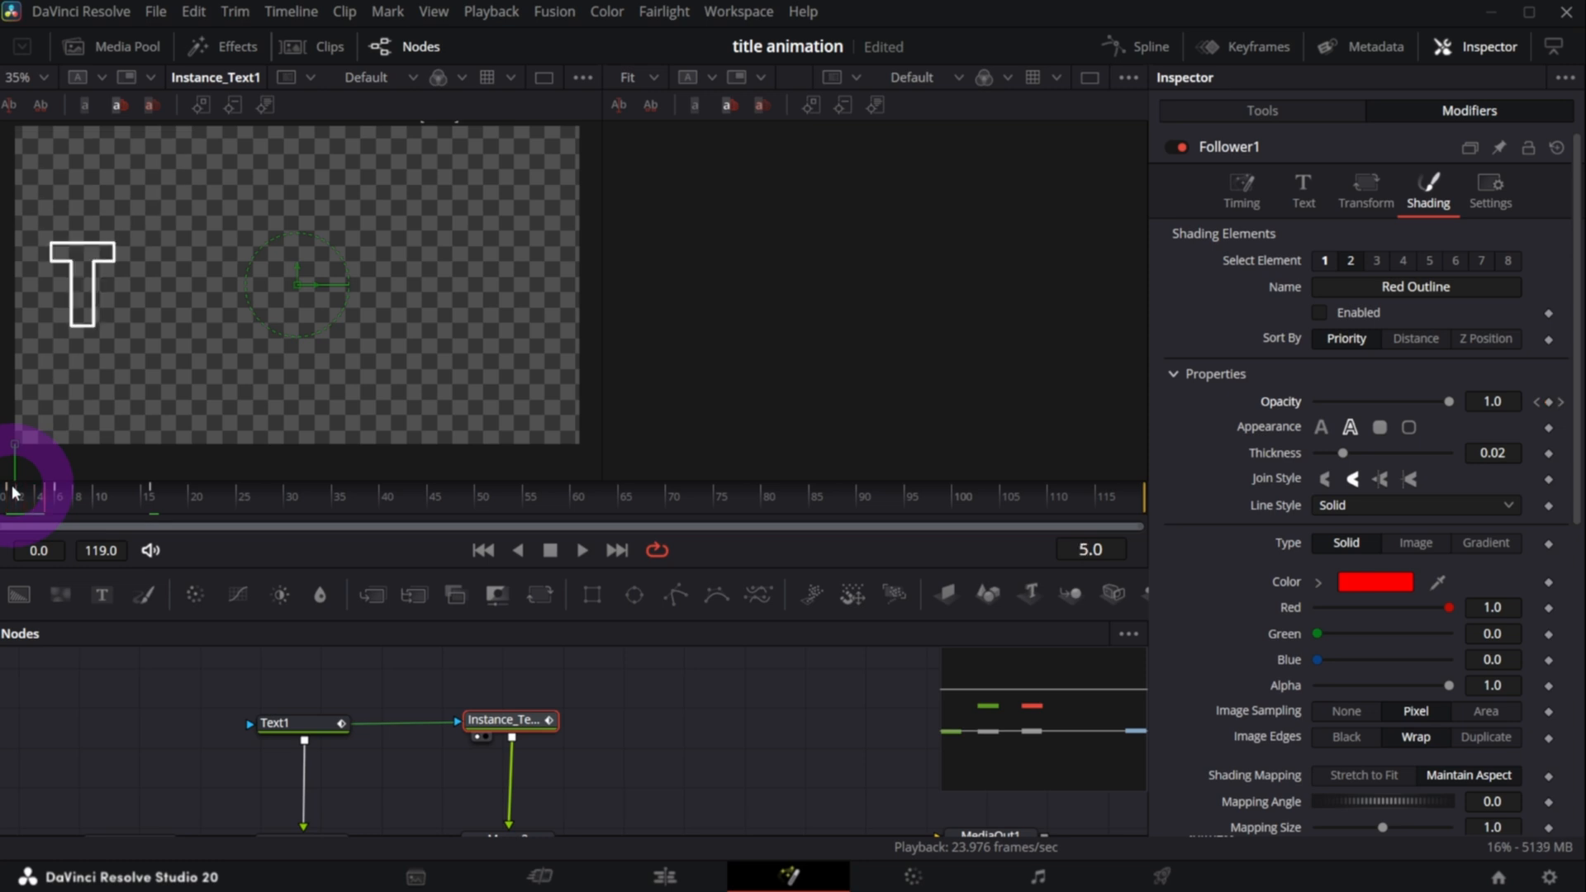
key(Right)
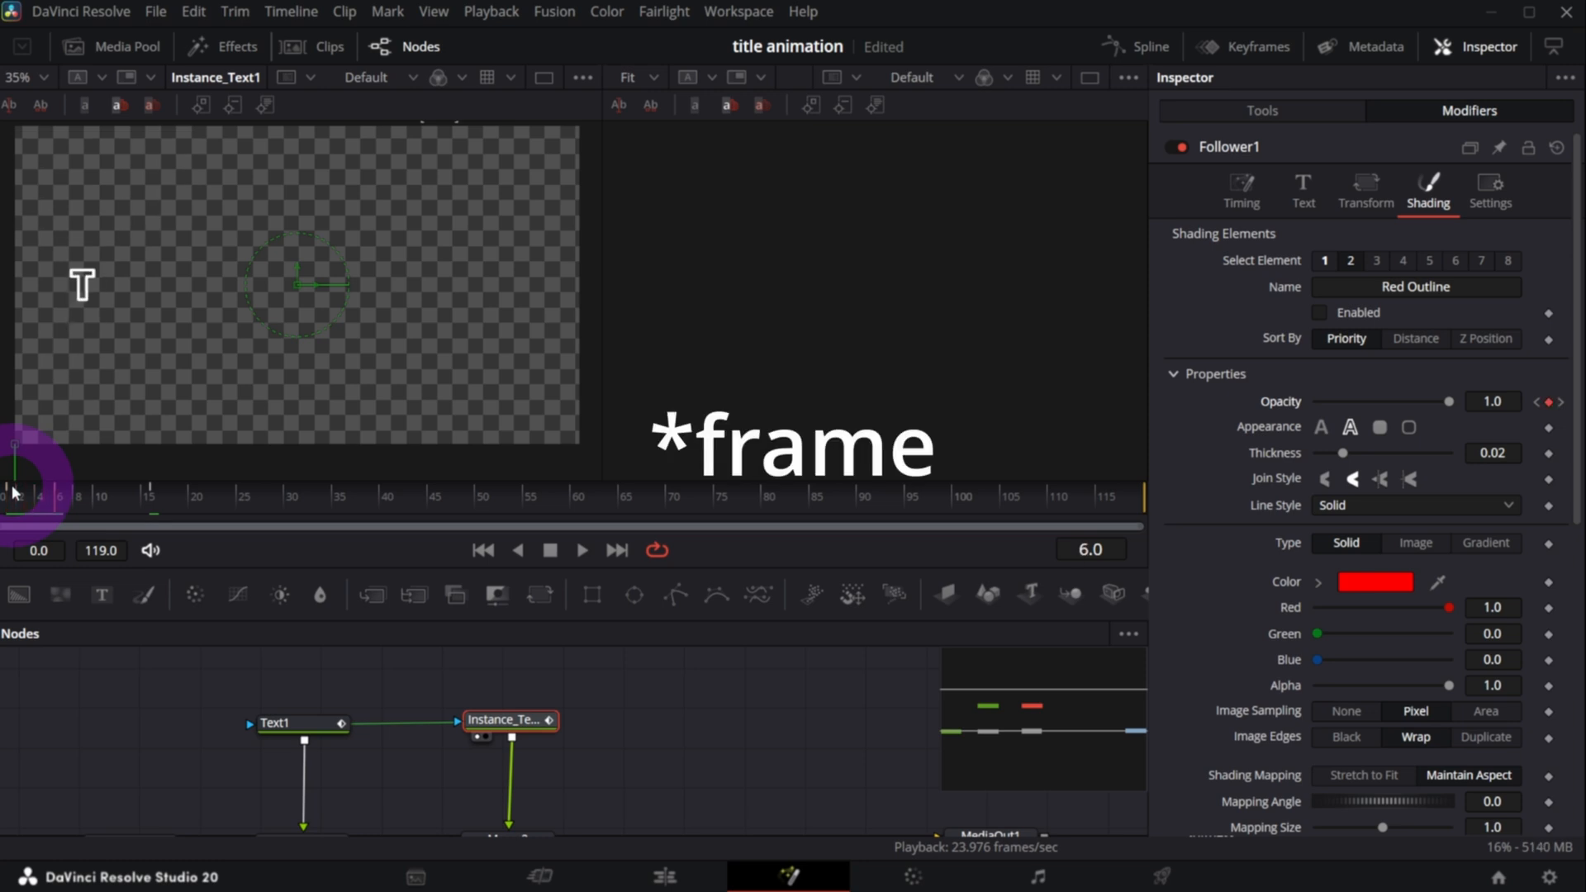
key(Right)
key(Right)
key(Right)
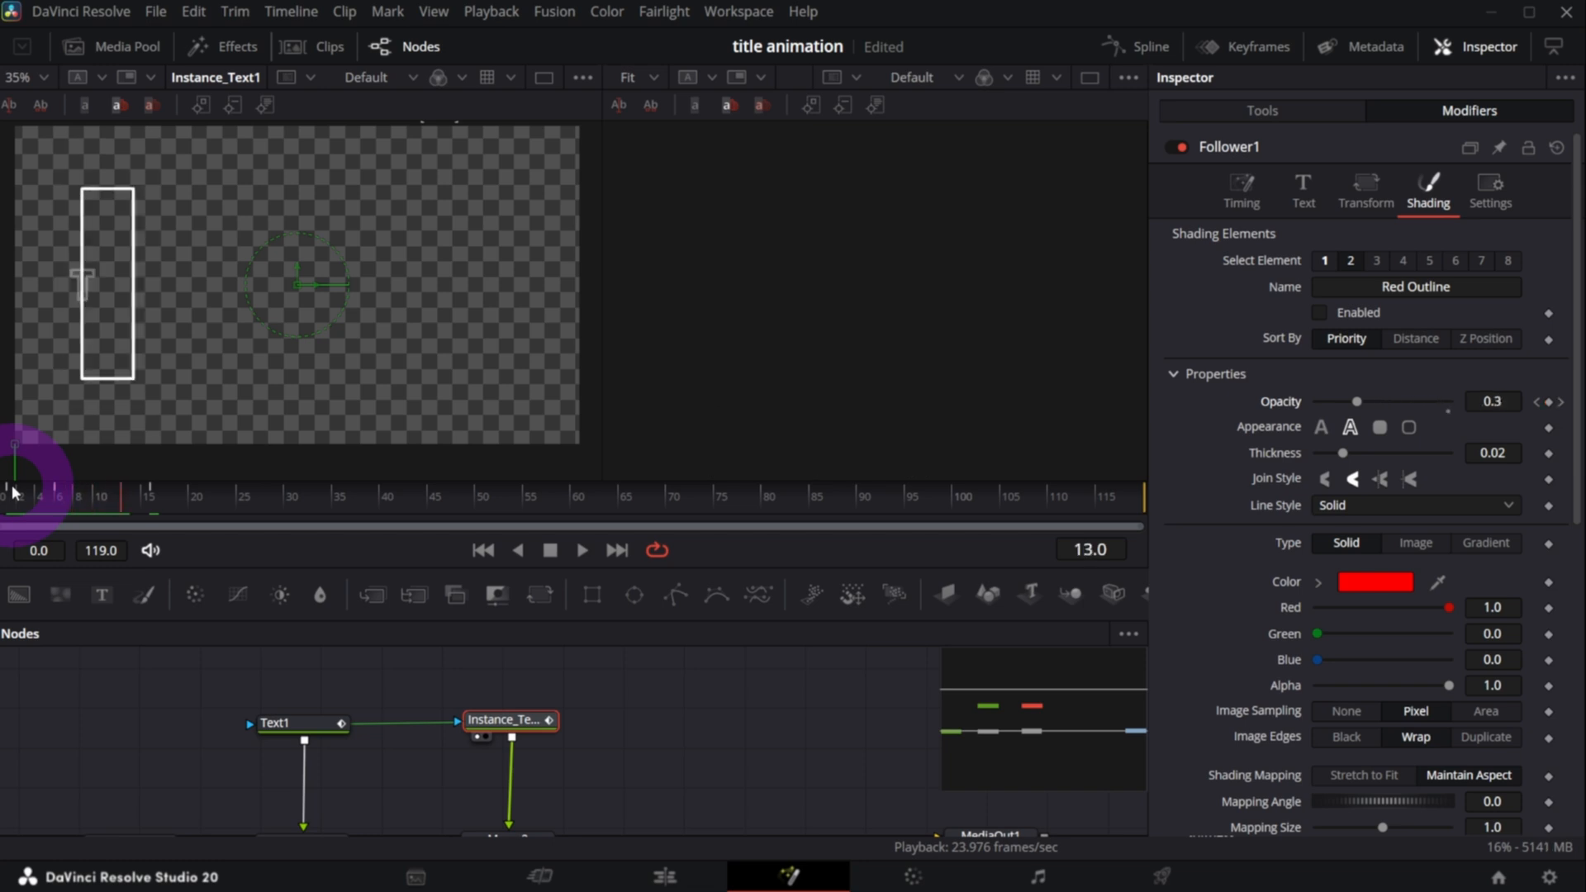
key(Right)
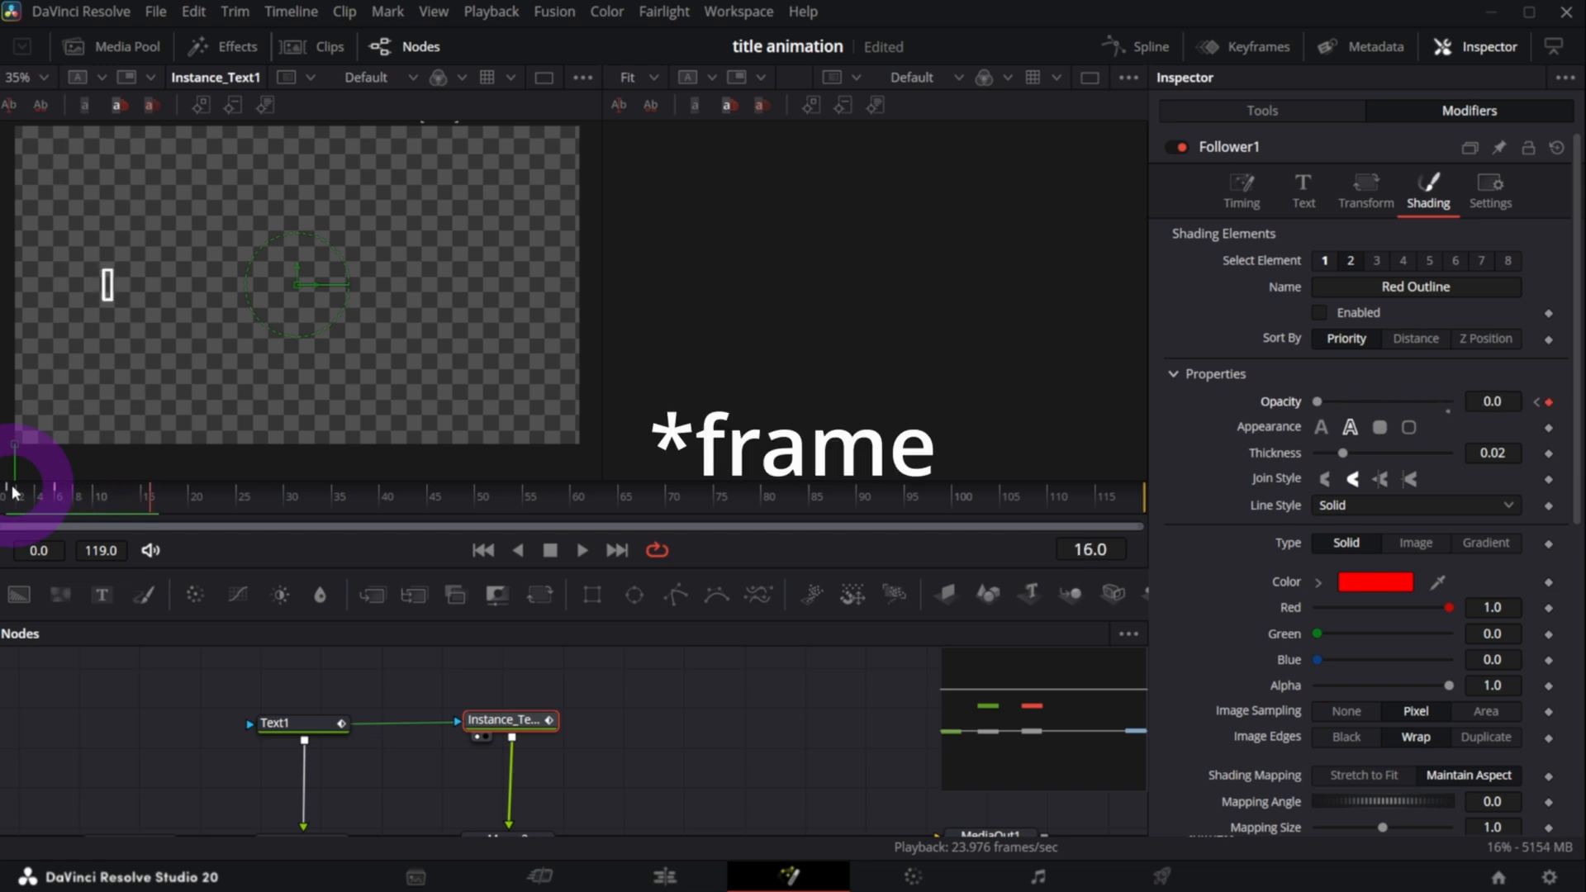
key(Left)
key(Left)
key(Left)
key(Left)
key(Left)
key(Left)
key(Right)
key(Right)
key(Right)
key(Right)
key(Right)
key(Right)
key(Right)
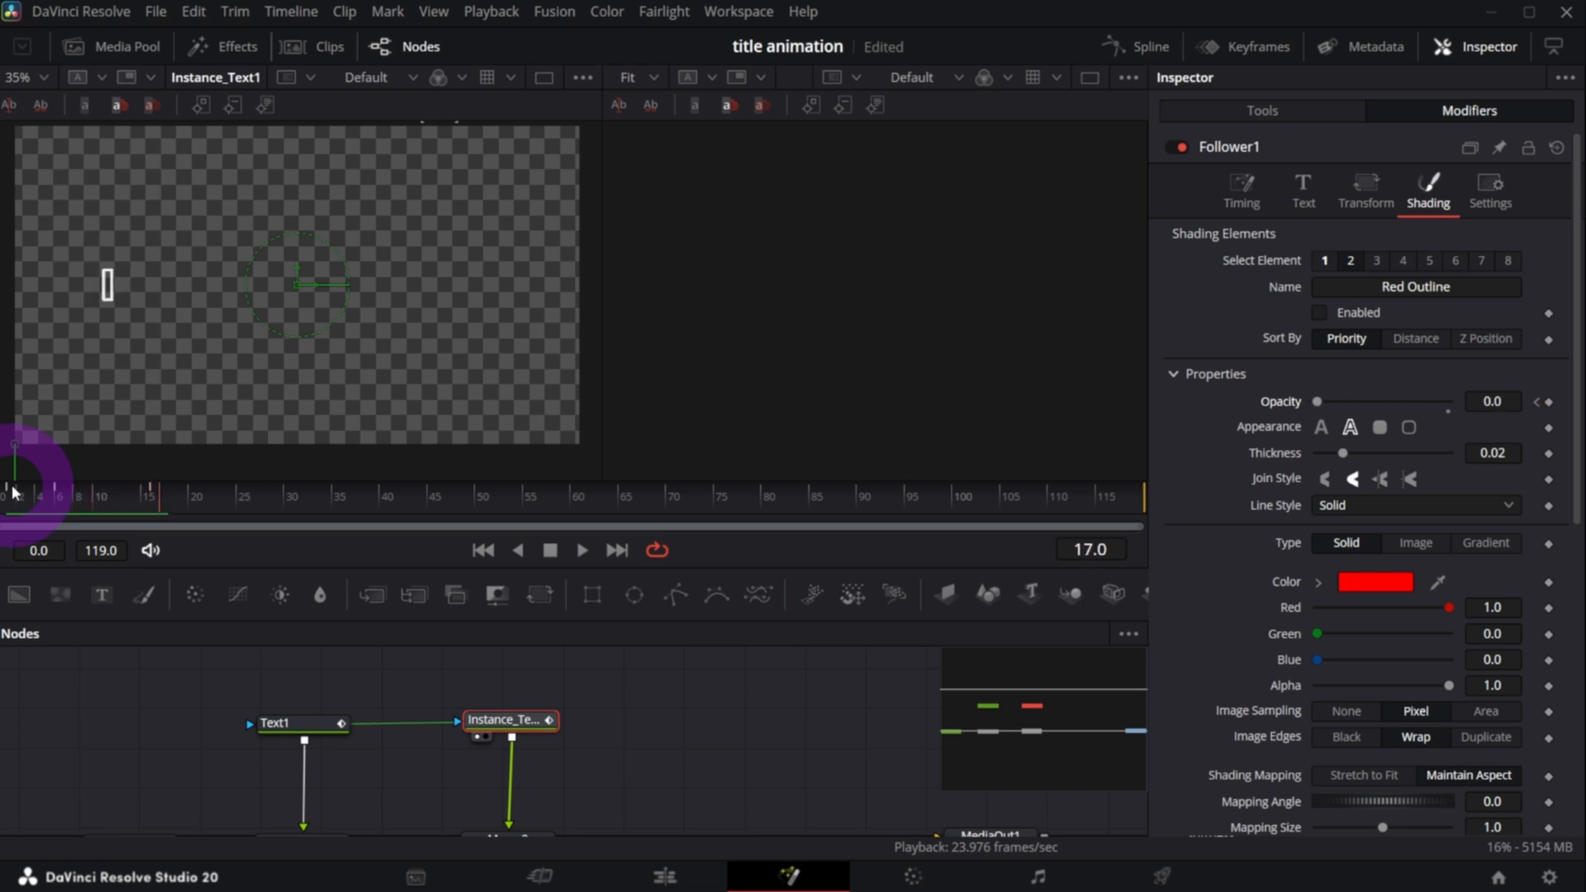
- Play the outline animation from the start, stop it, and scrub the first 26 frames to review the letter sequence
click(12, 493)
click(582, 552)
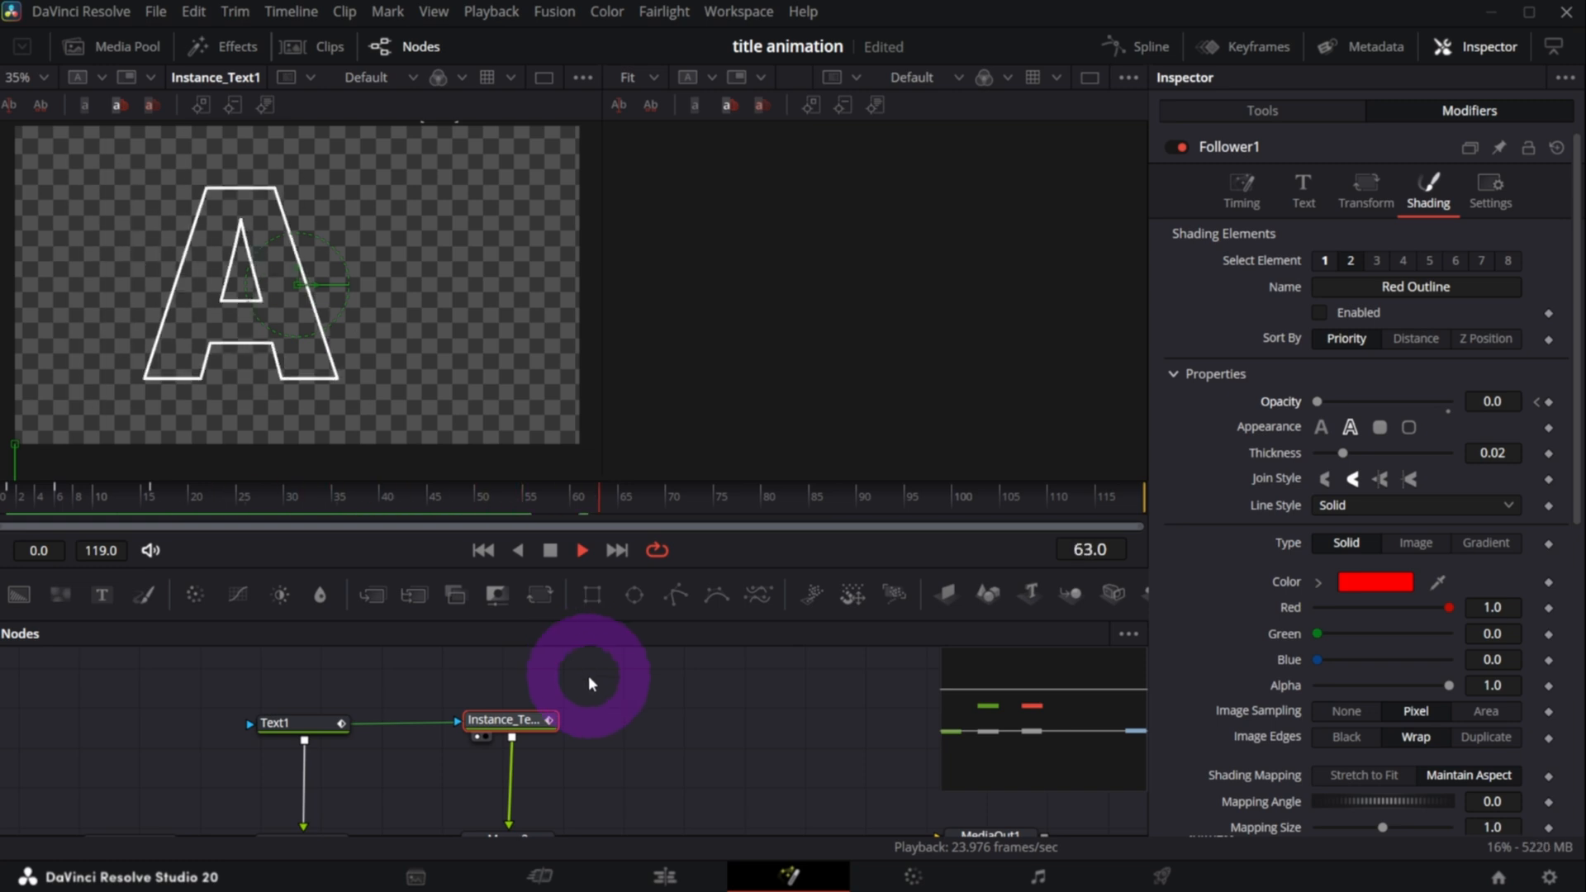
click(551, 551)
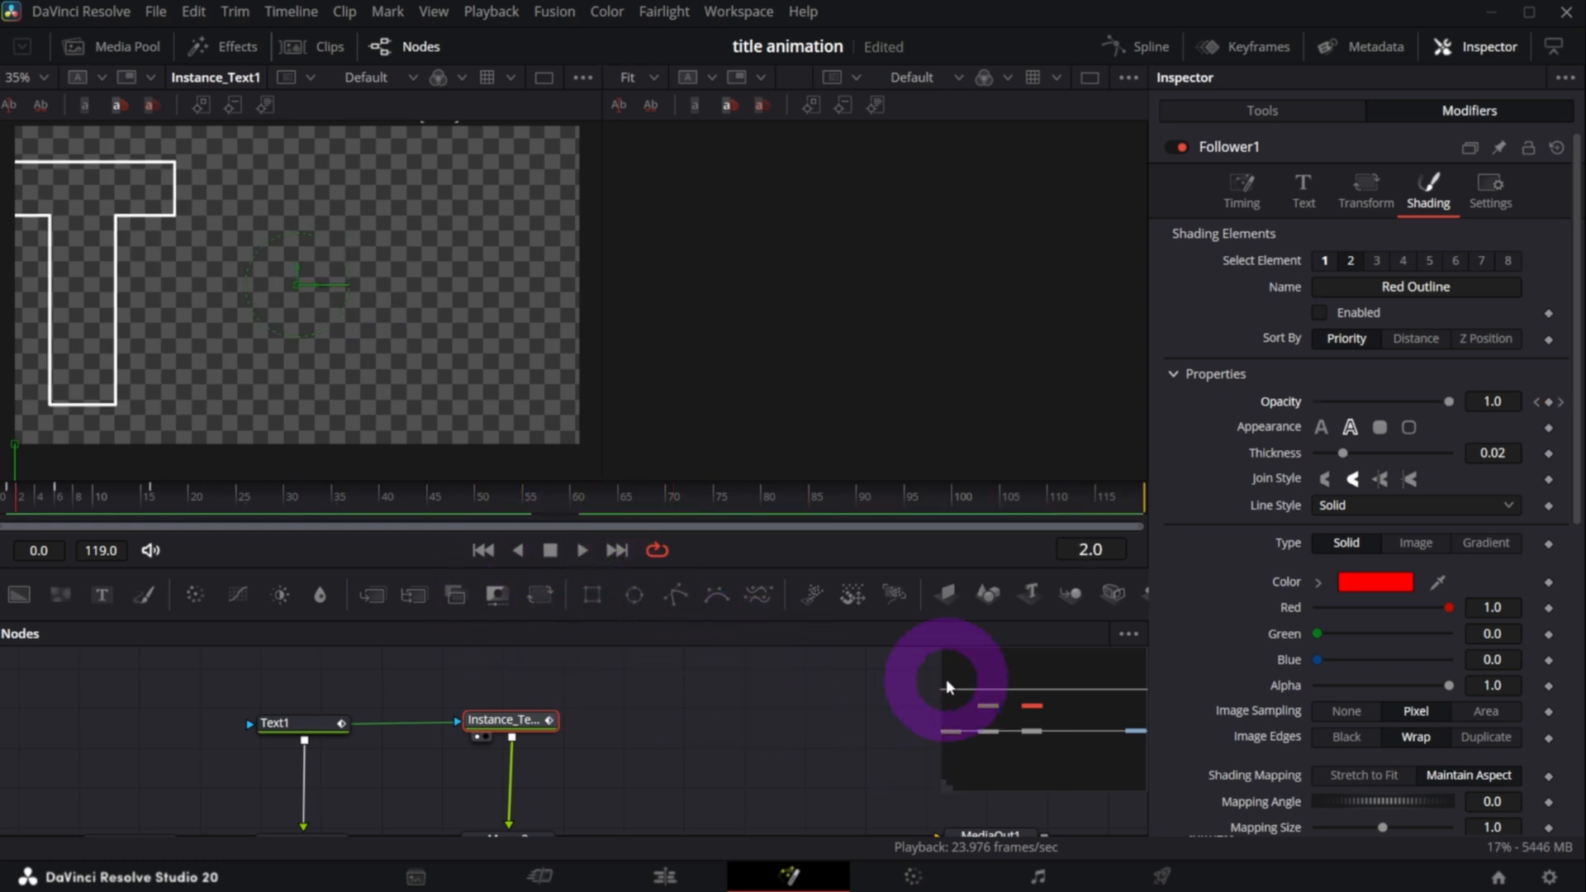
click(10, 495)
drag(9, 496, 229, 537)
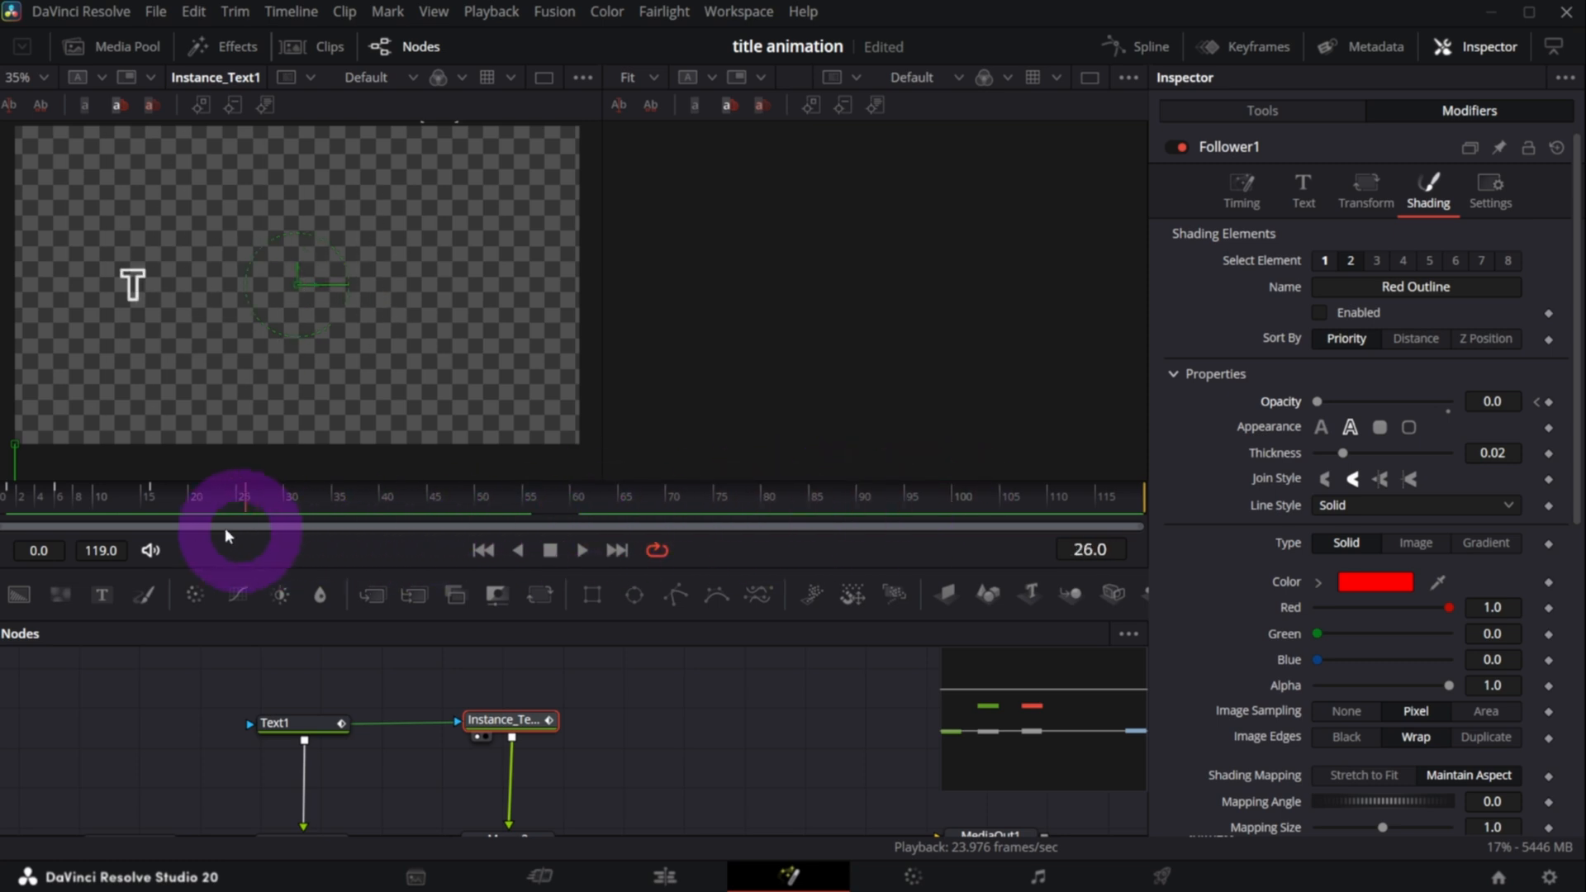
drag(225, 530, 15, 529)
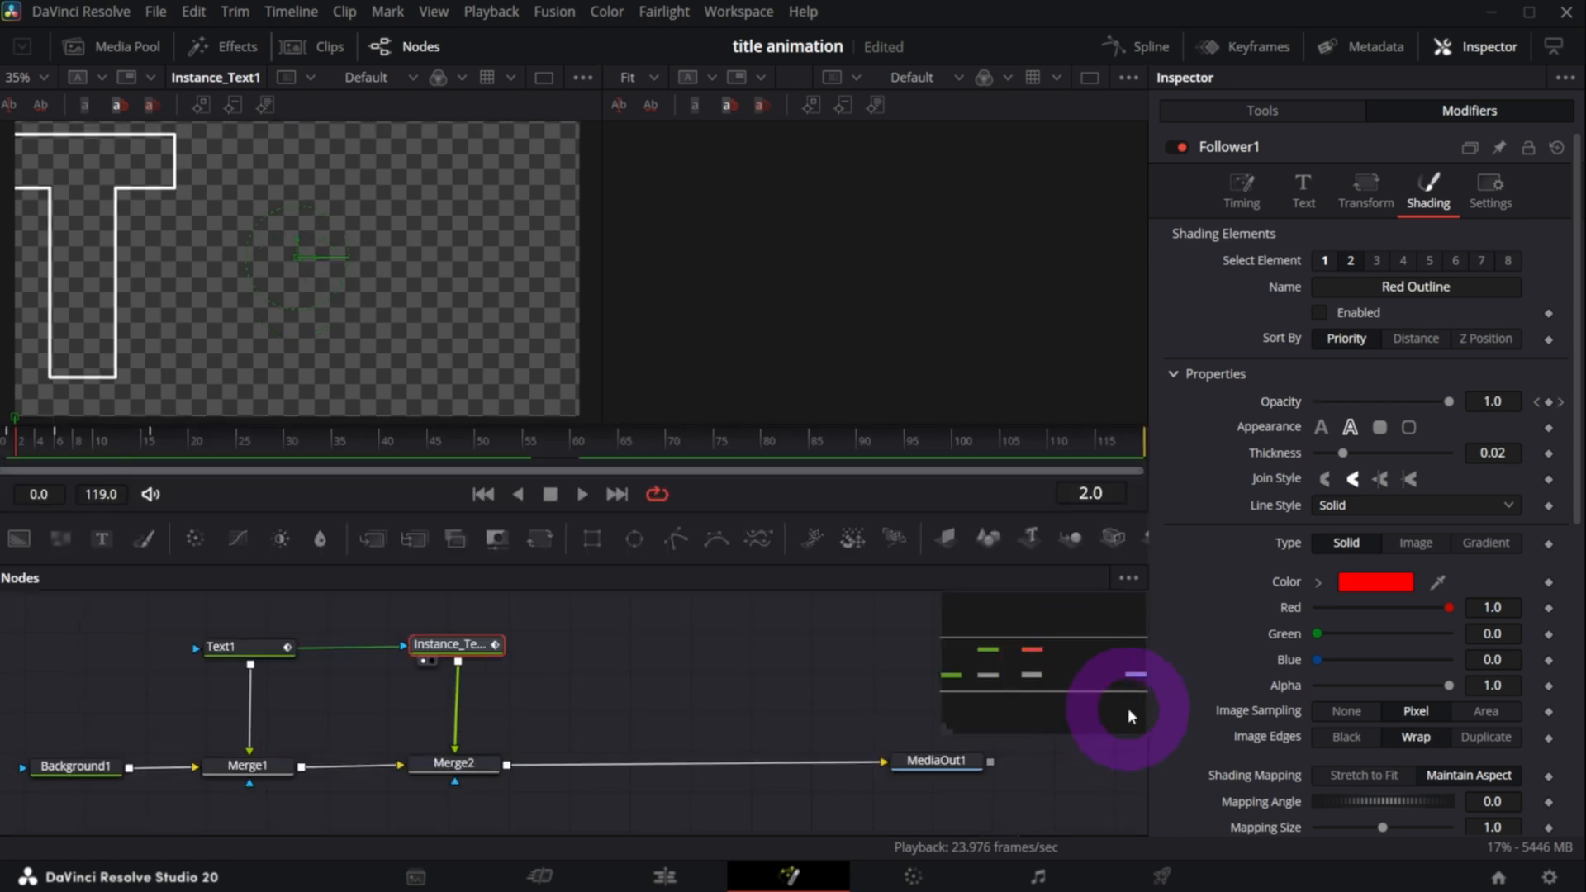
- Show Text1 in the second viewer and select shading element 1, White Solid Fill, in the Follower1 modifier
drag(256, 646, 254, 641)
key(2)
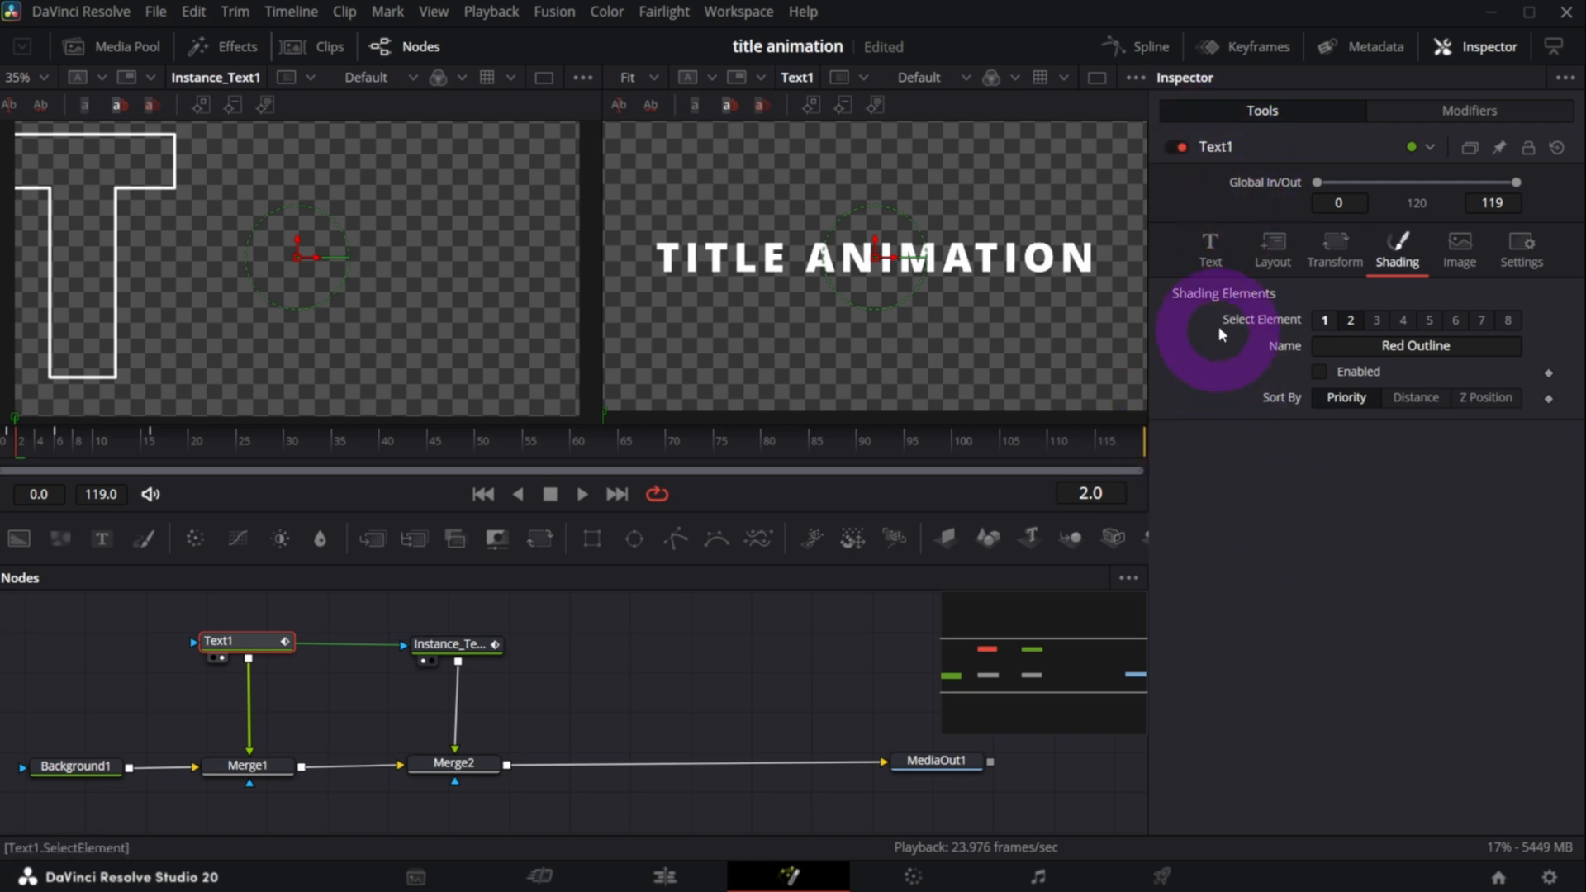
click(1462, 111)
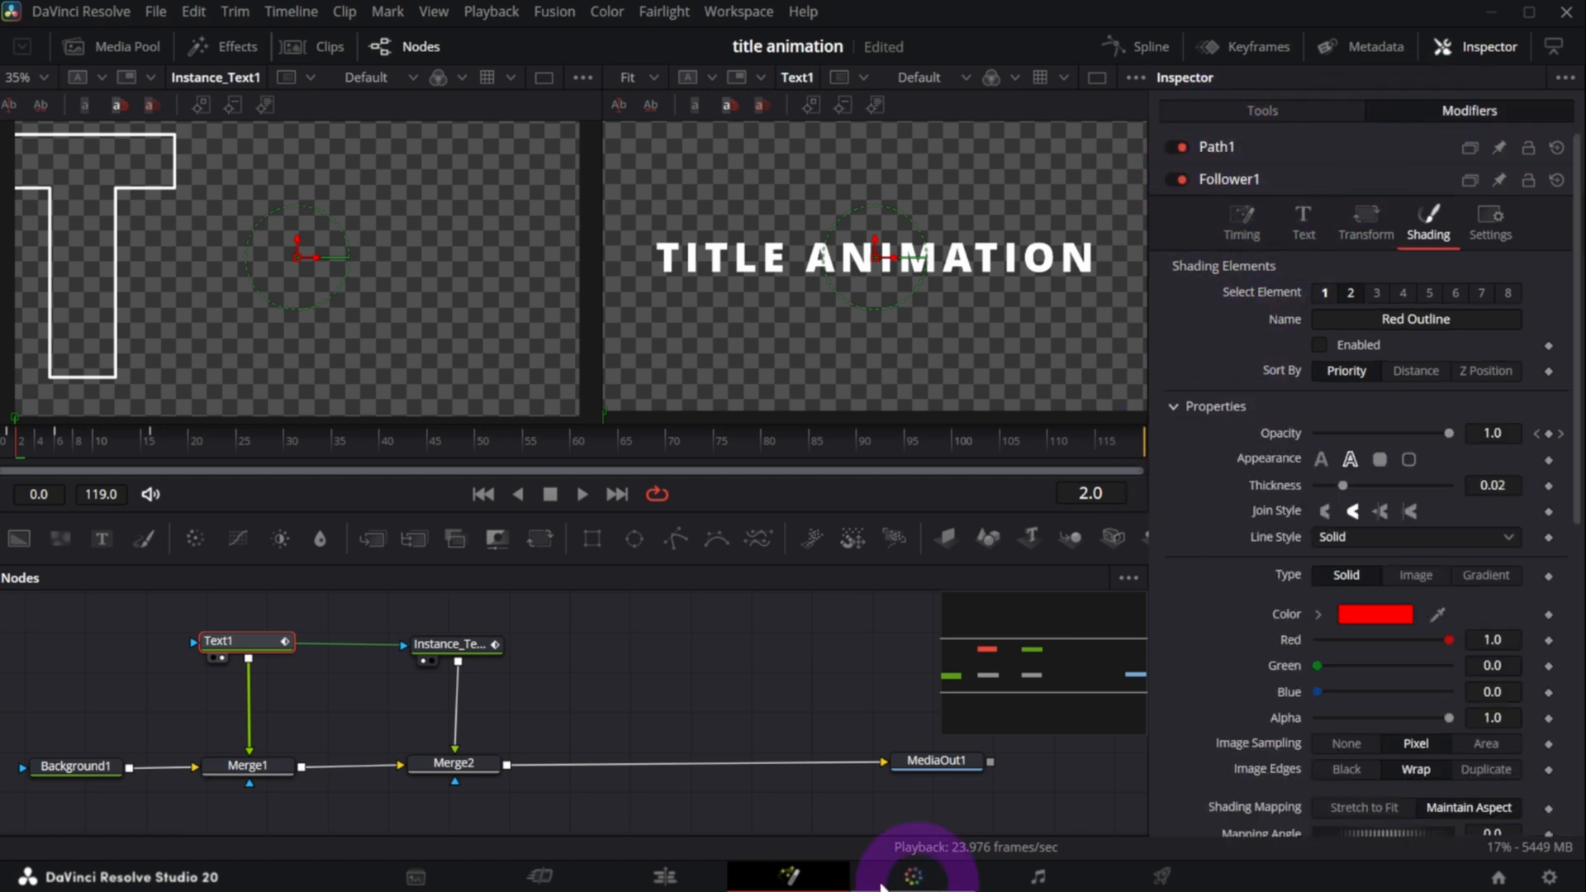
drag(439, 648, 437, 632)
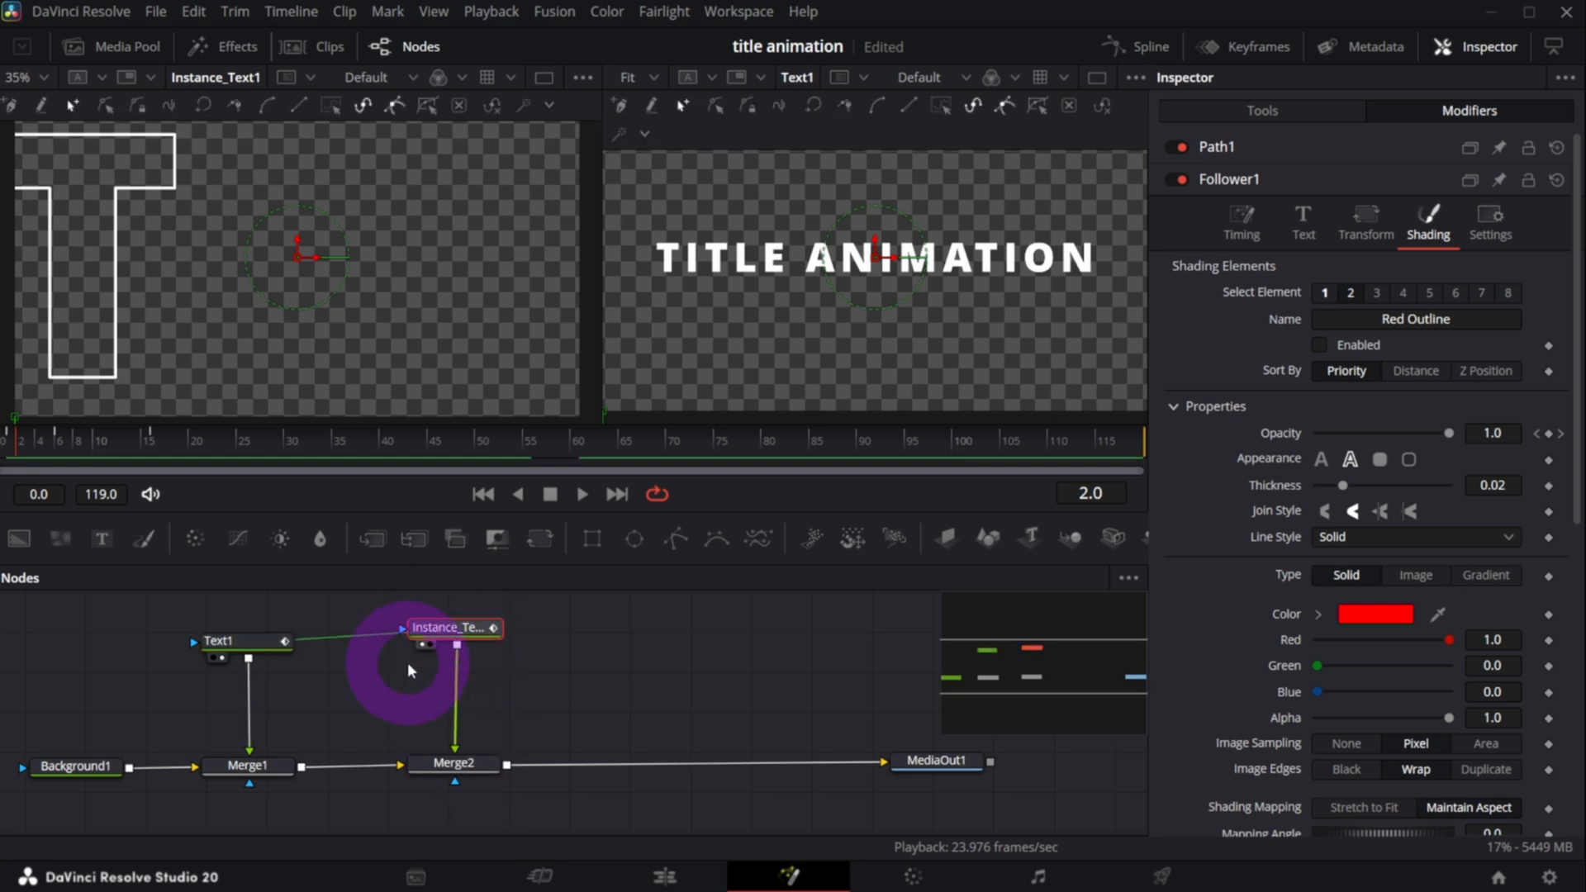
click(1300, 116)
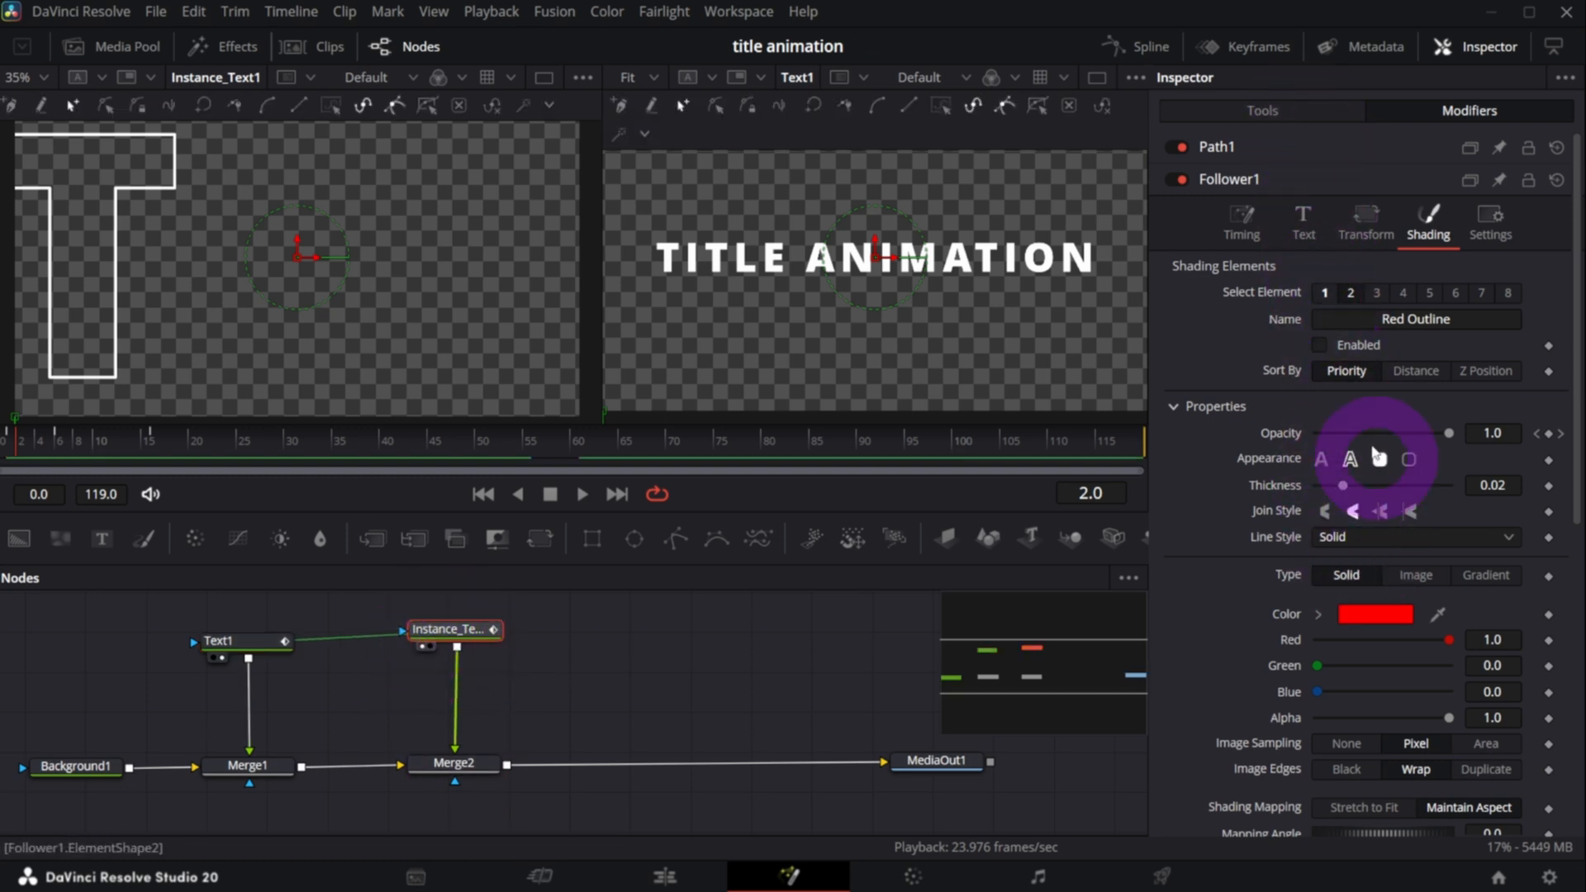
click(1325, 294)
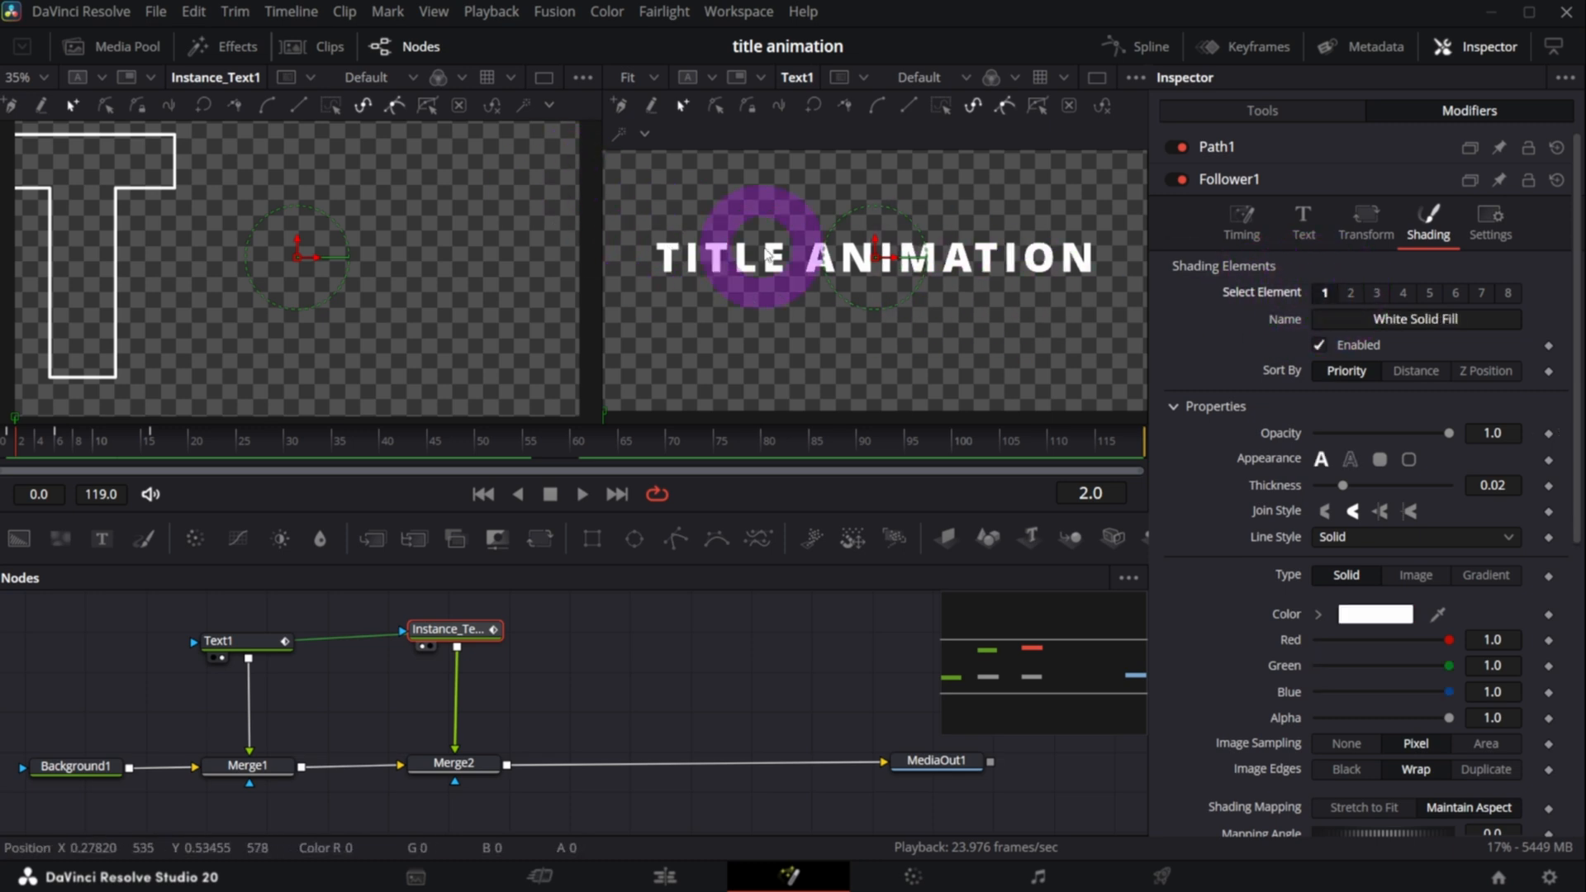
- Keyframe the opacity of Follower1's White Solid Fill element at 0.0 on frame 5 and 1.0 on frame 6
click(61, 444)
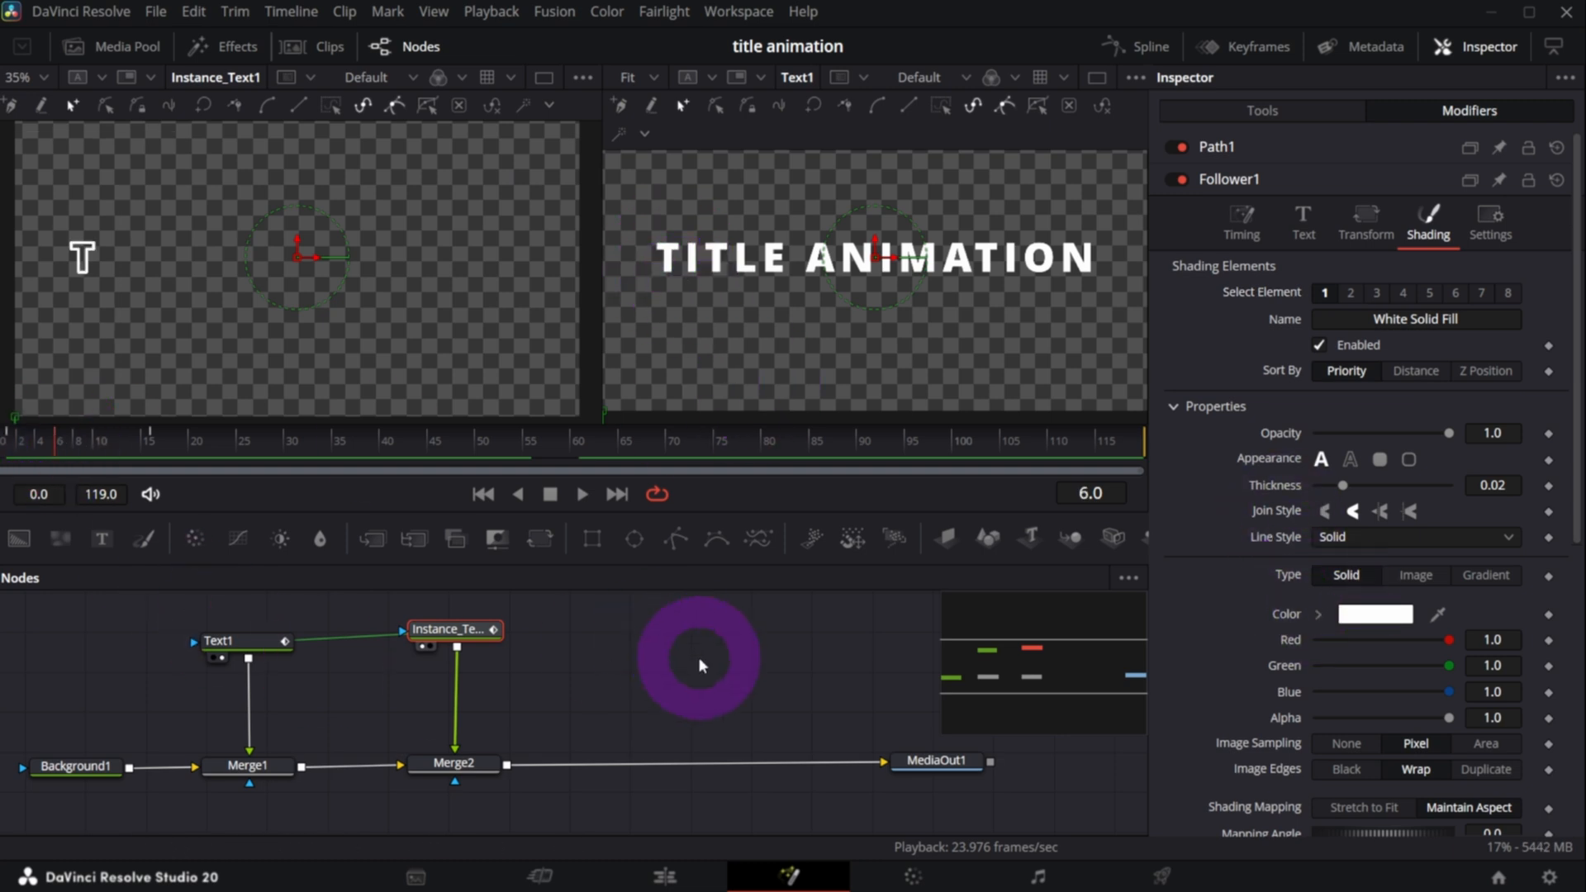
key(Left)
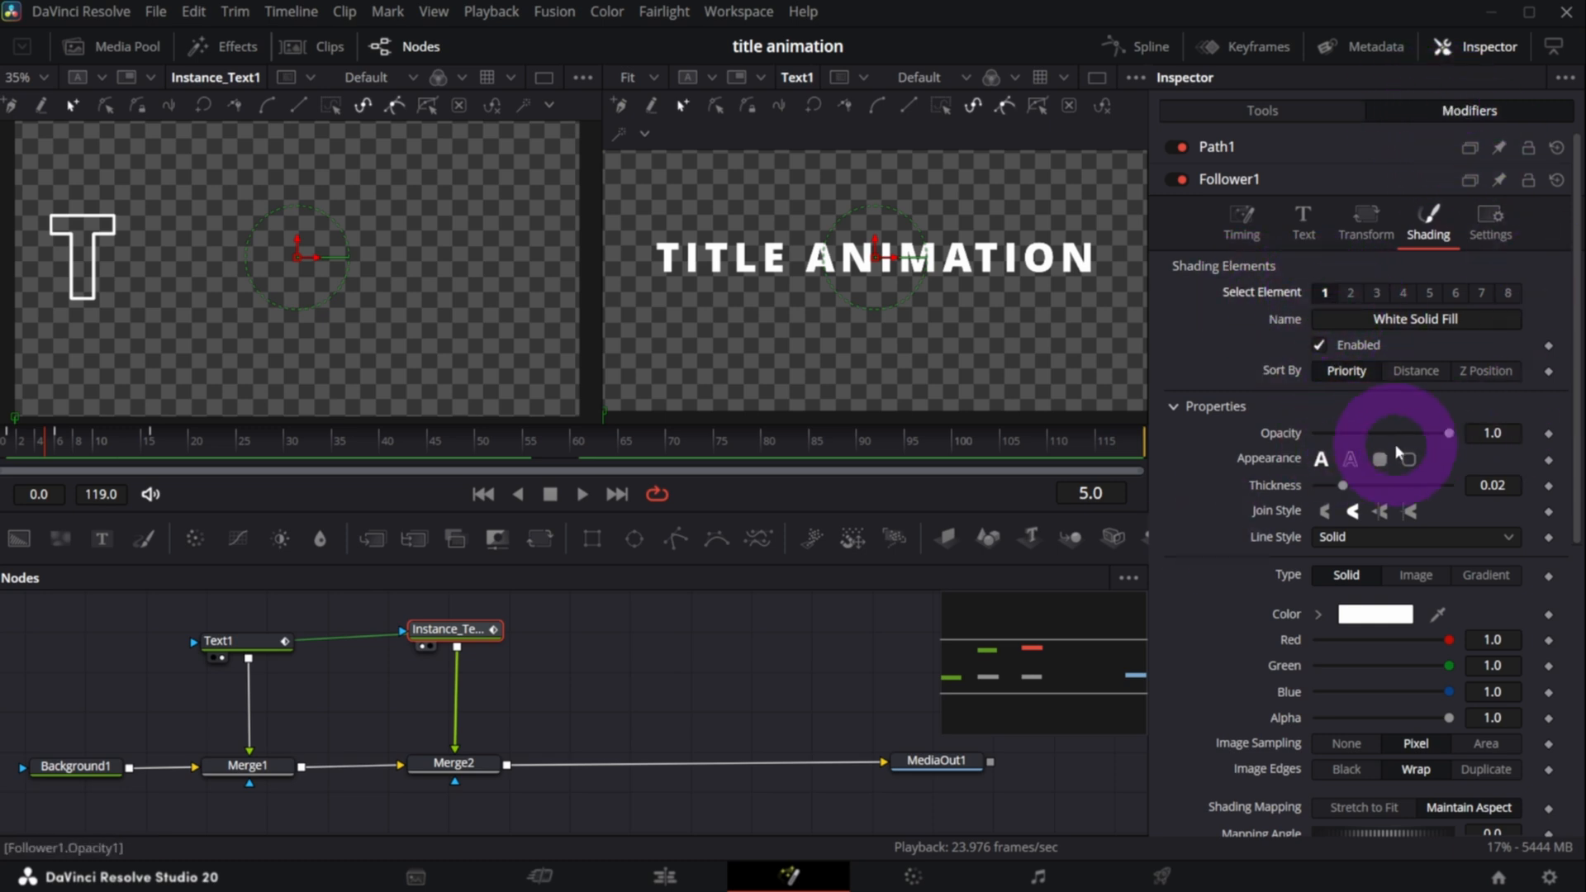
click(1548, 434)
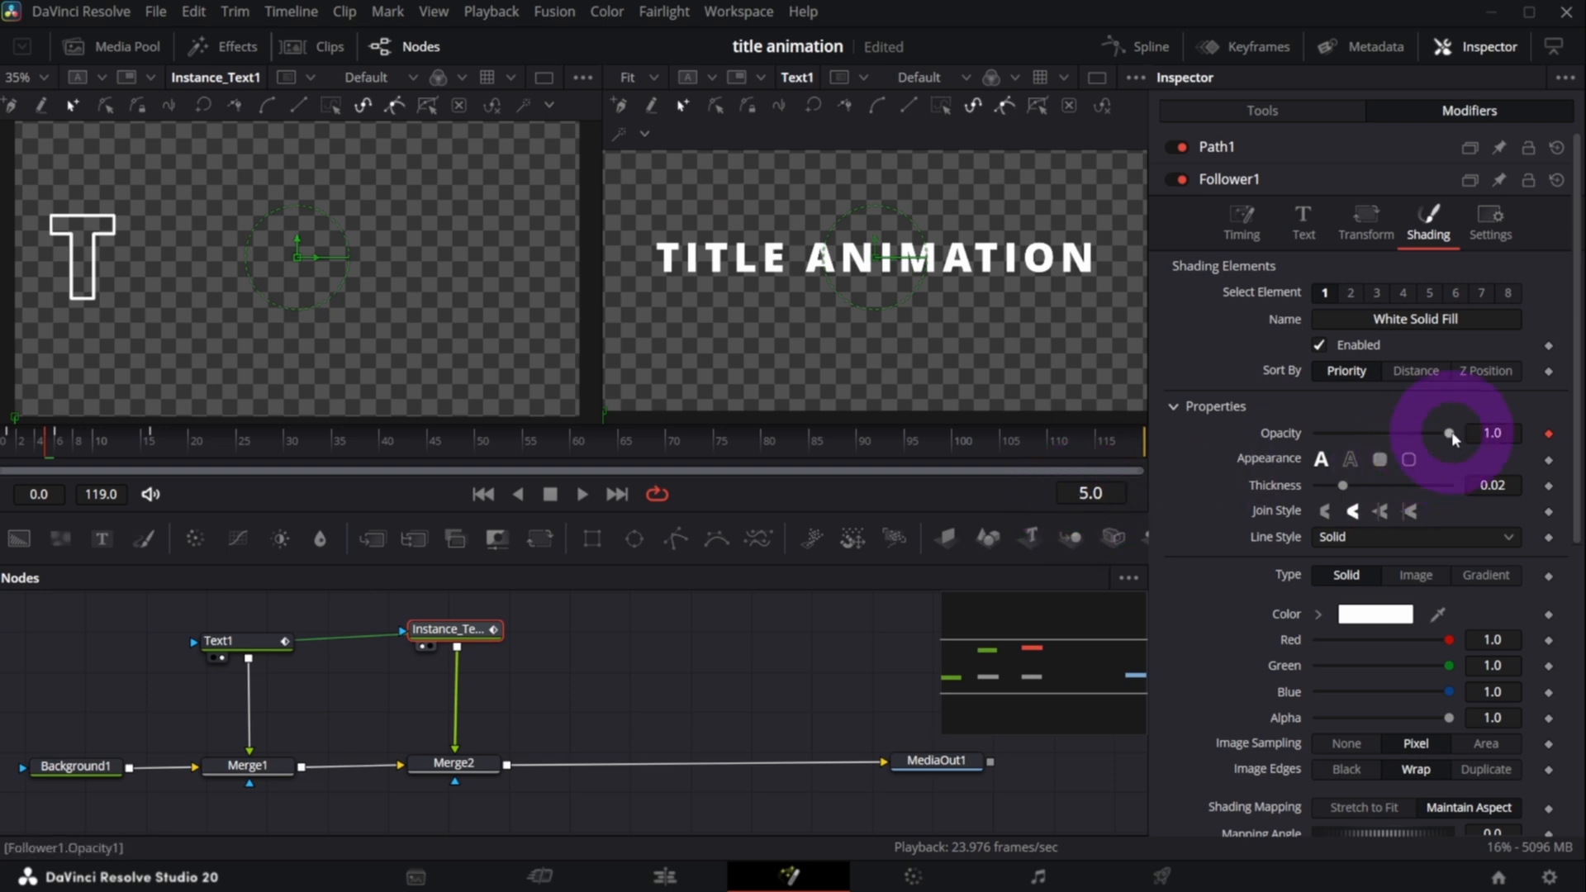
drag(1450, 431, 1301, 436)
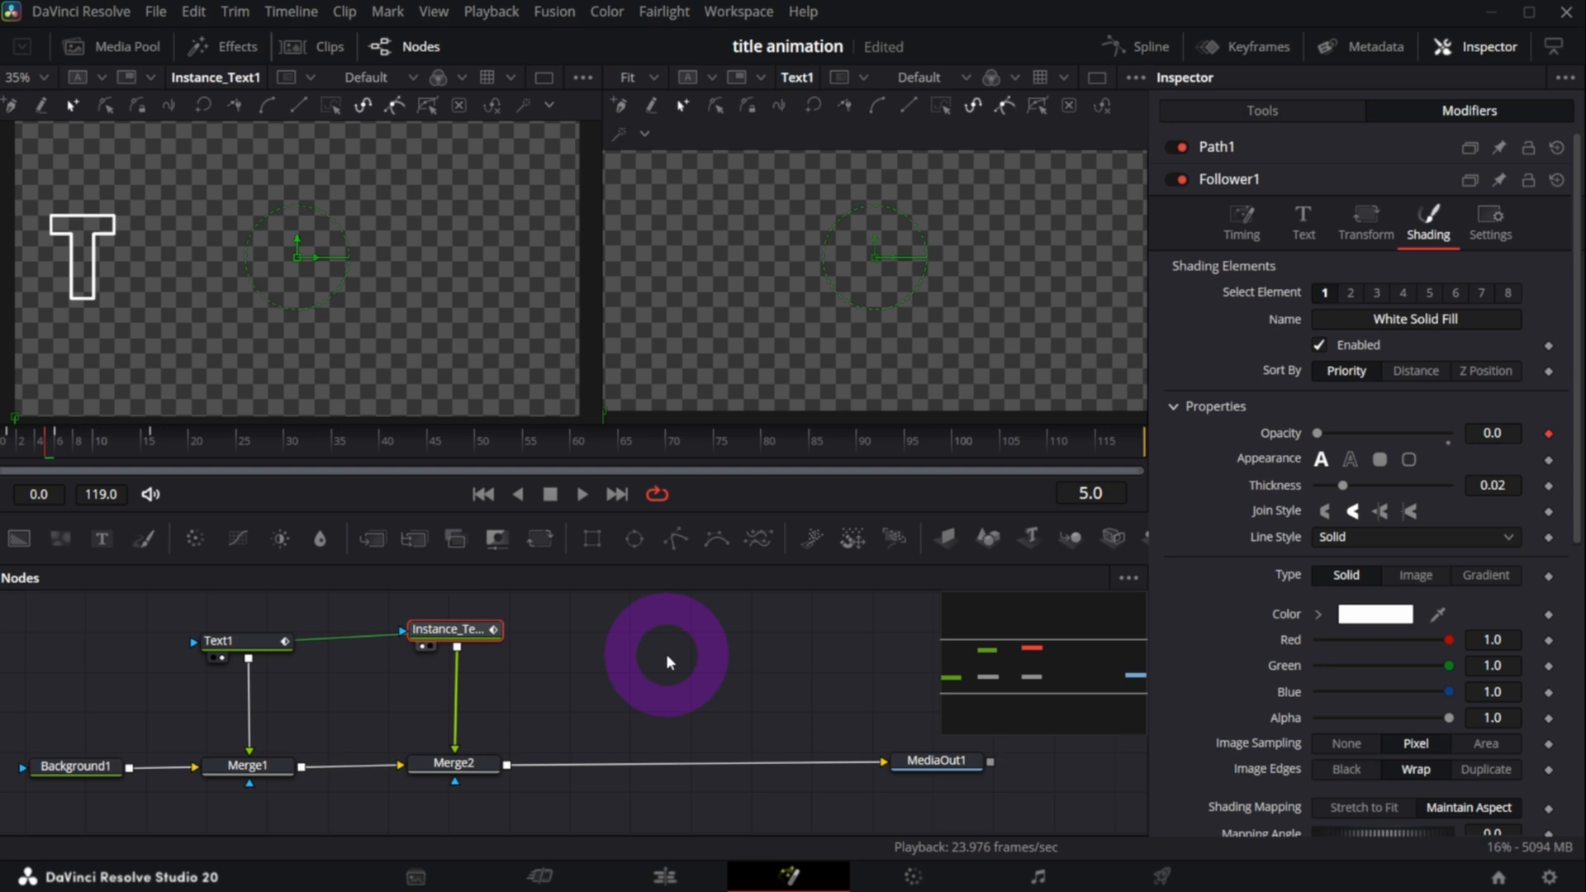
key(Right)
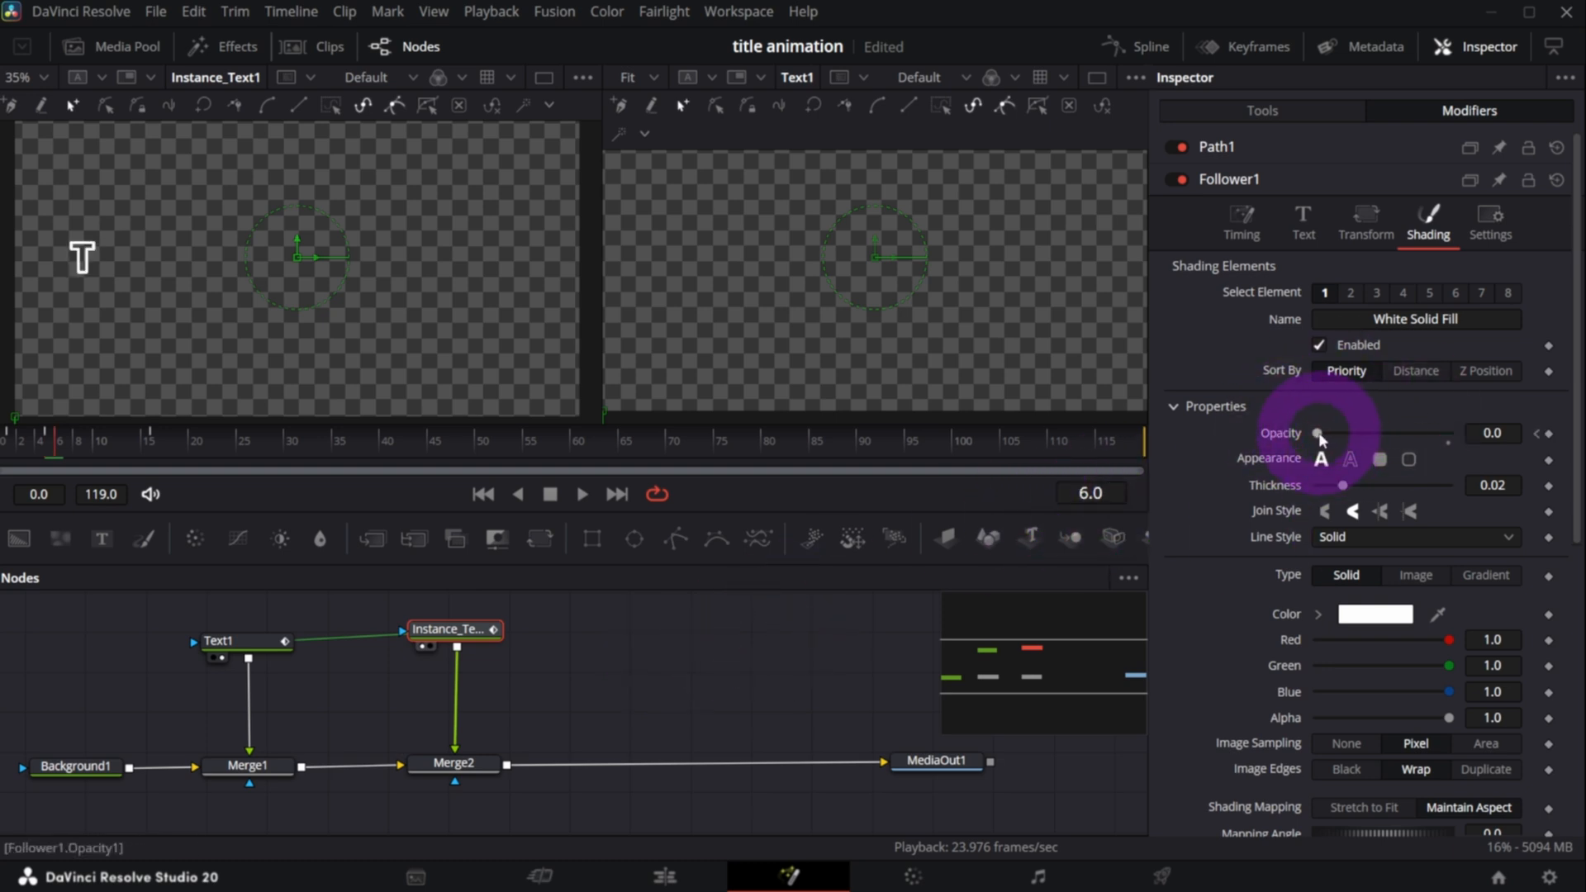
drag(1319, 437, 1490, 431)
- Scrub the timeline to compare the solid Text1 reveal with the outlined instance's letter animation
drag(25, 433, 704, 453)
drag(219, 641, 218, 634)
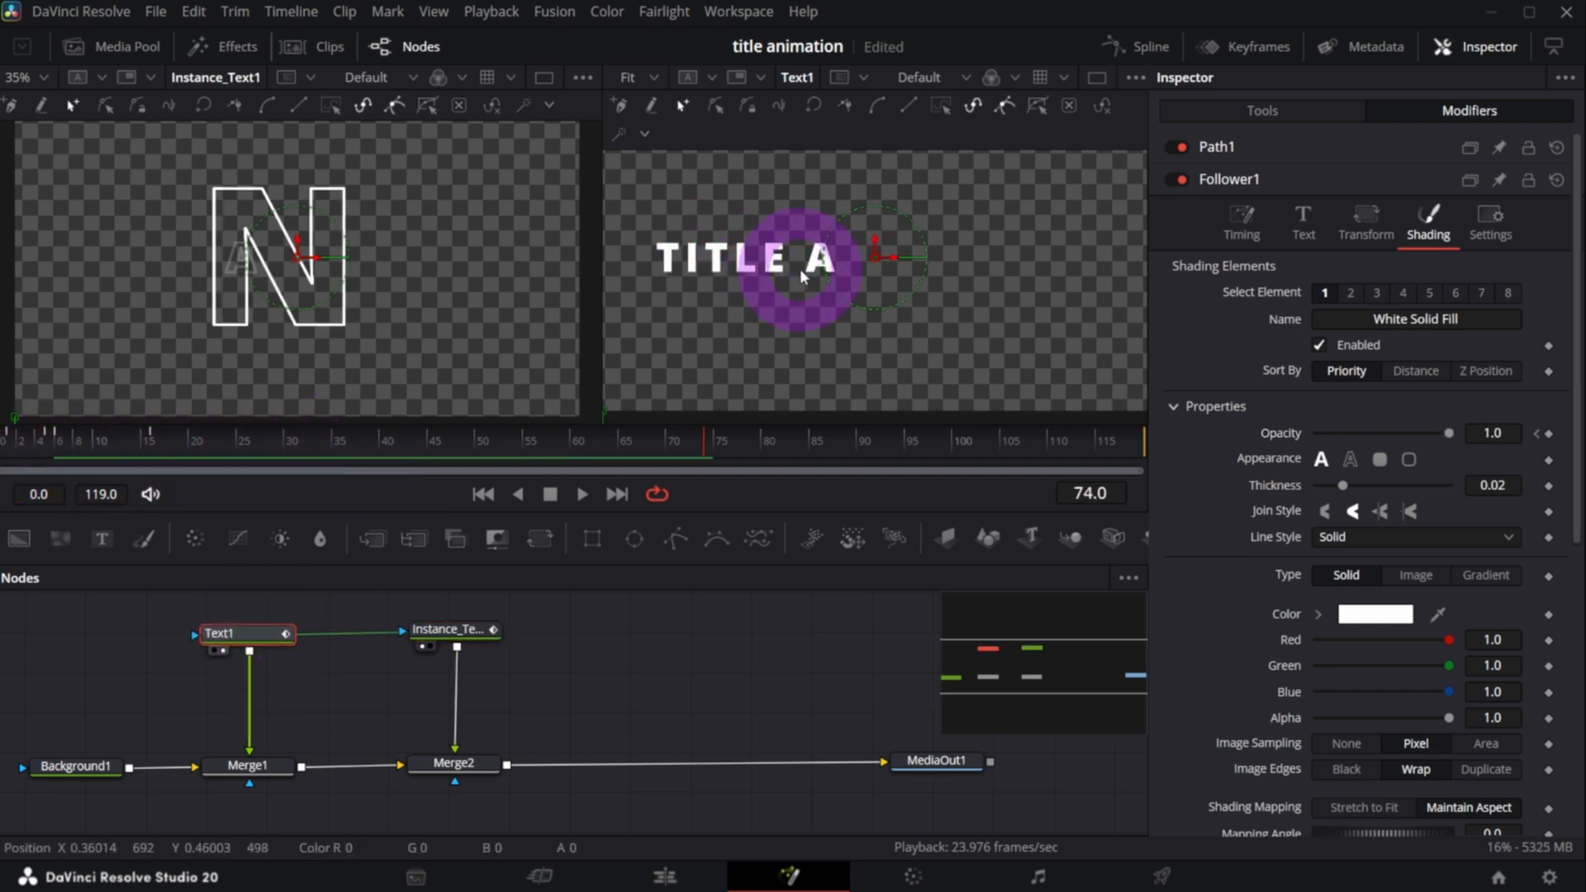
click(453, 630)
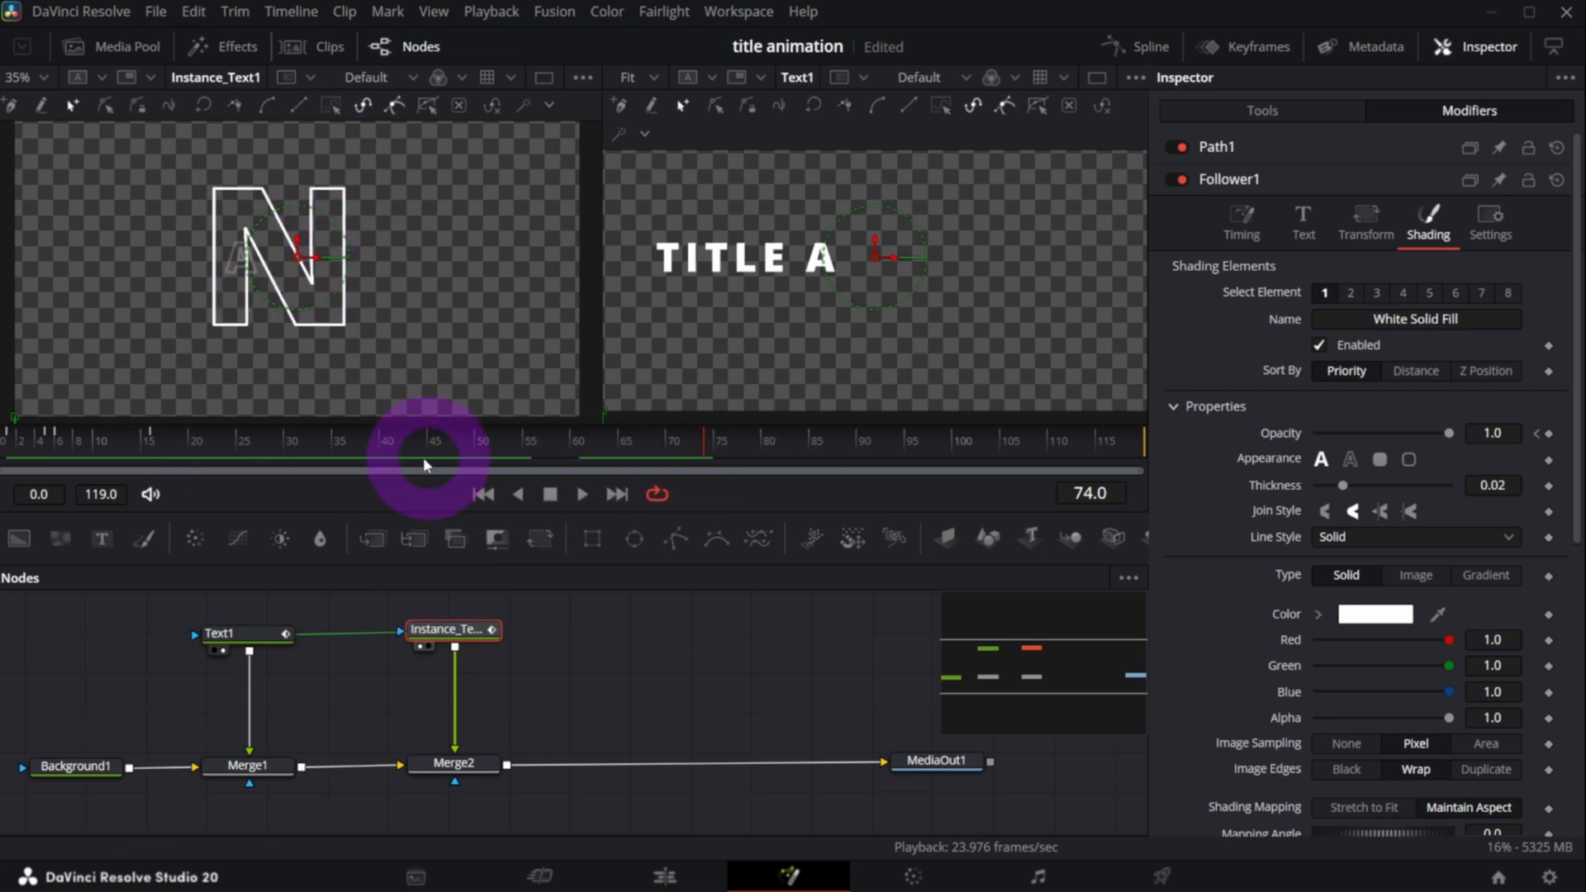
drag(31, 440, 880, 453)
- Show MediaOut1 in the second viewer, scrub to frame 37 to check the combined title, and select Instance_Text1
click(915, 768)
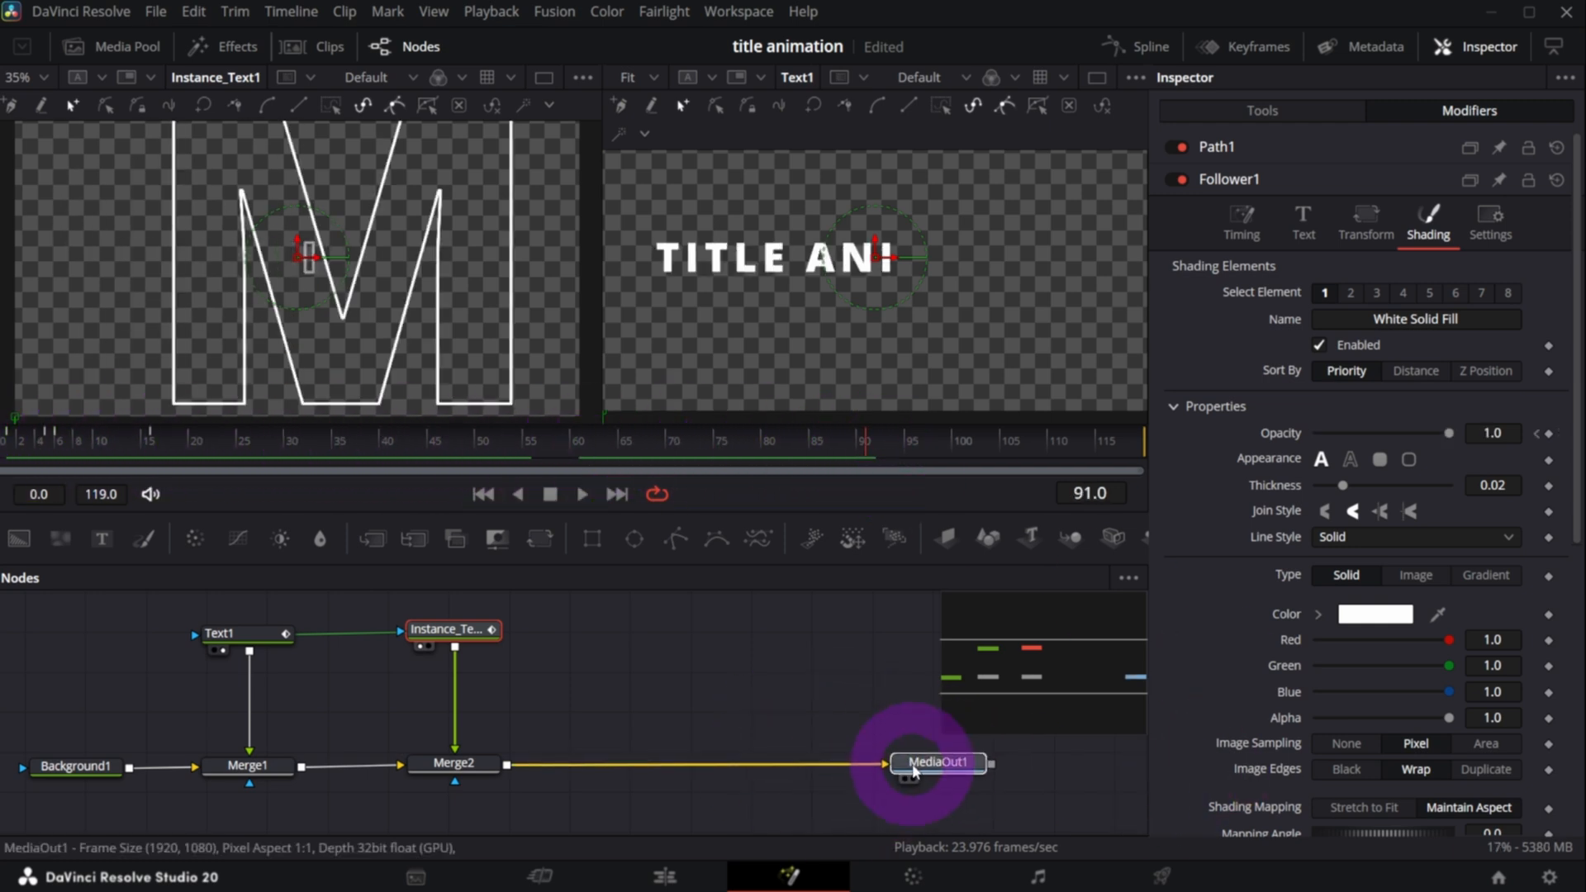
click(918, 767)
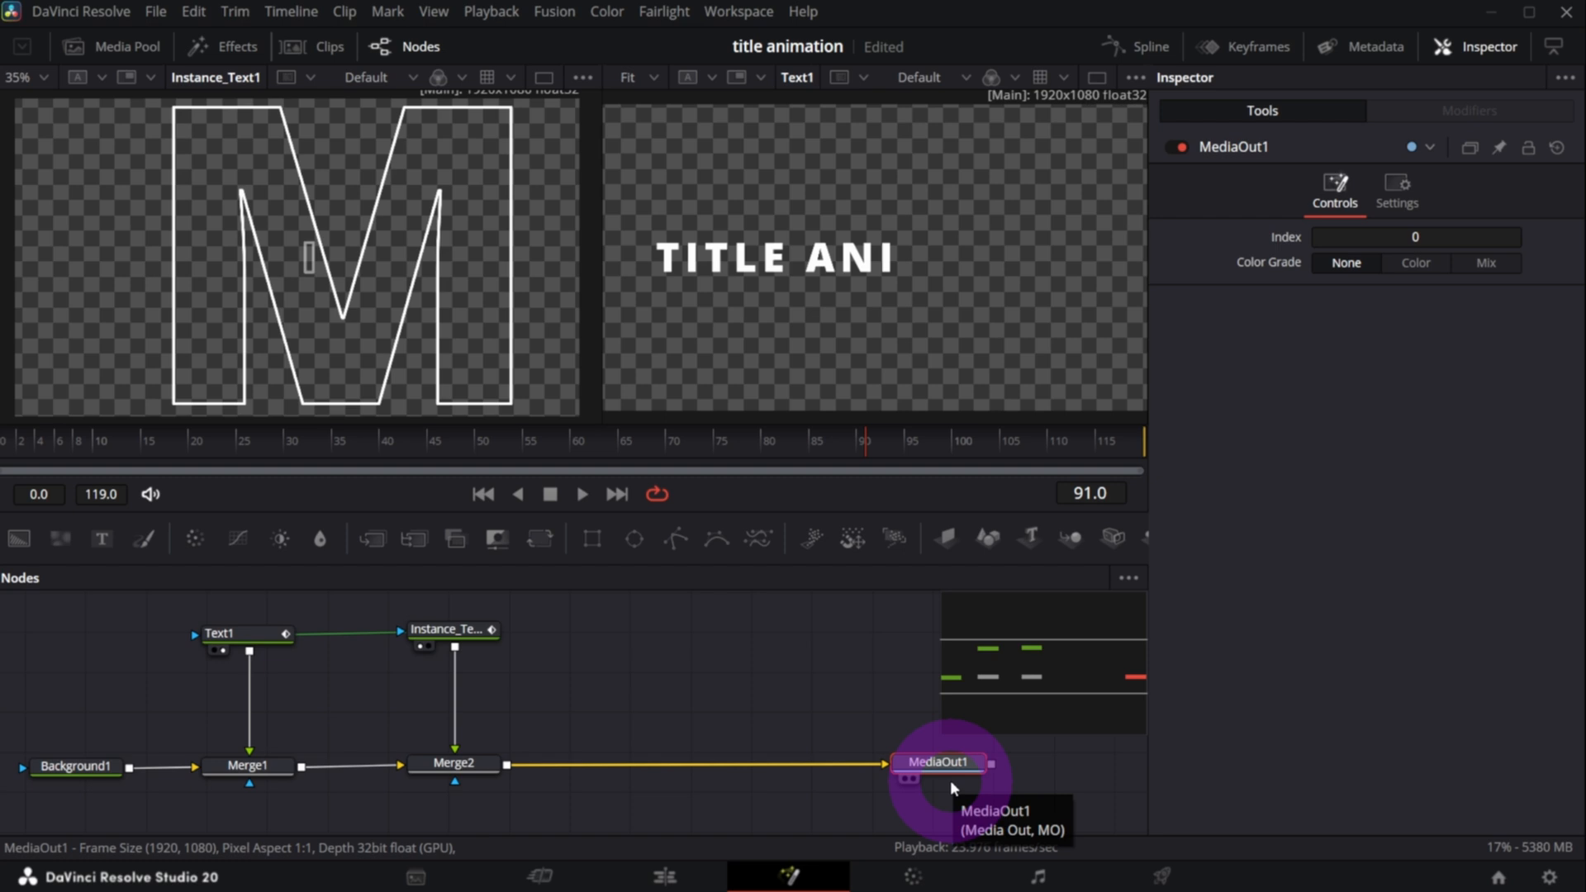
key(2)
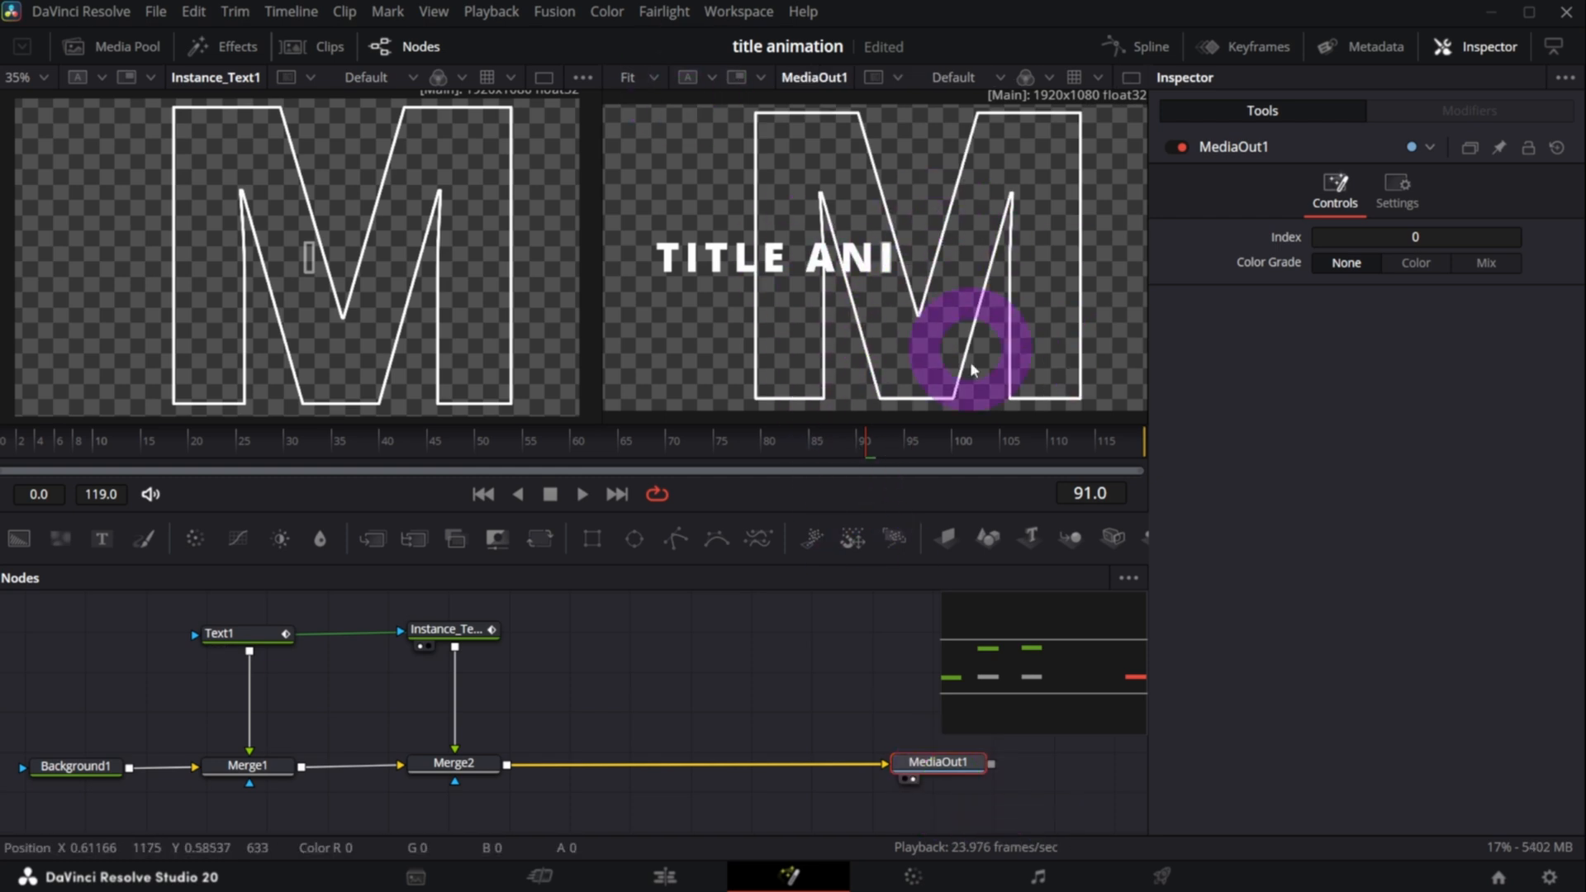
click(151, 445)
drag(151, 444, 350, 445)
click(409, 656)
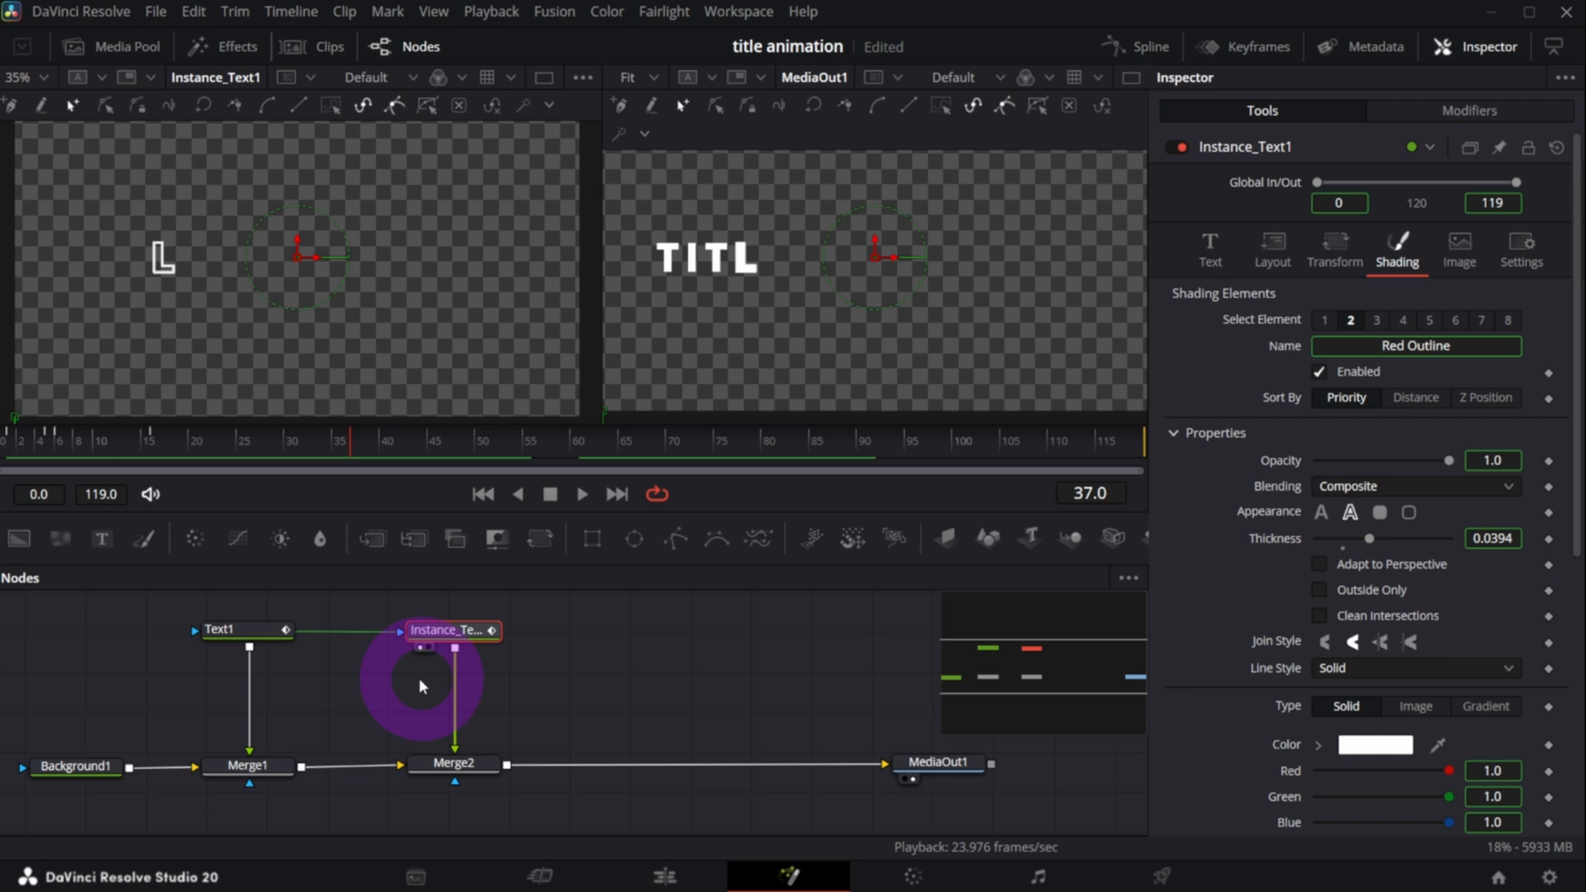
- Clear the first viewer and scrub to frame 13 to check the combined title in the second viewer
click(46, 443)
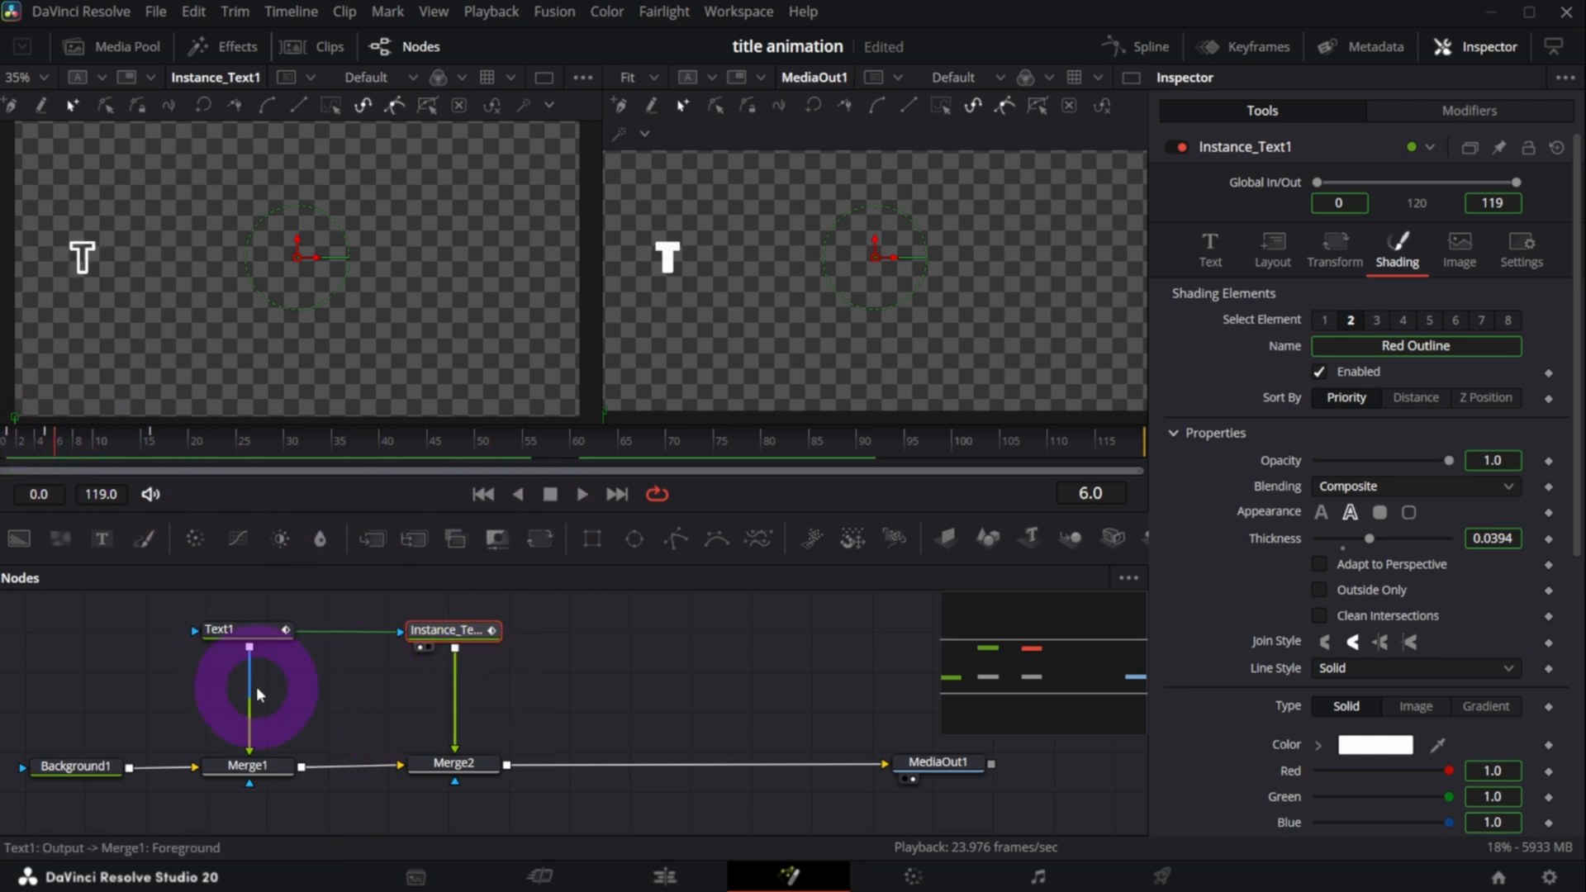
key(1)
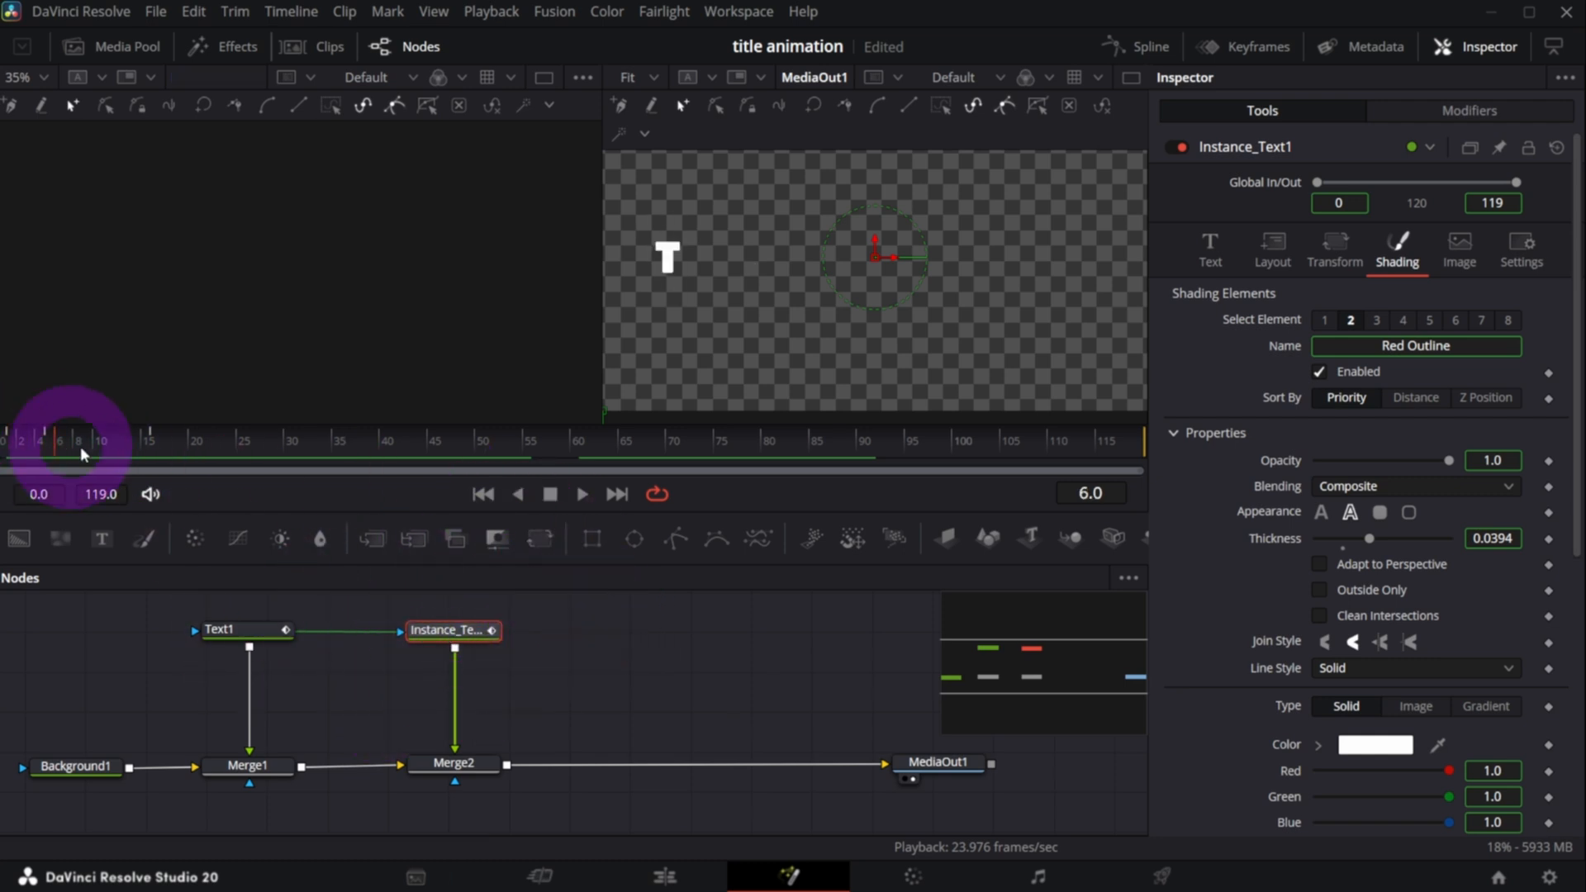
drag(33, 445, 121, 446)
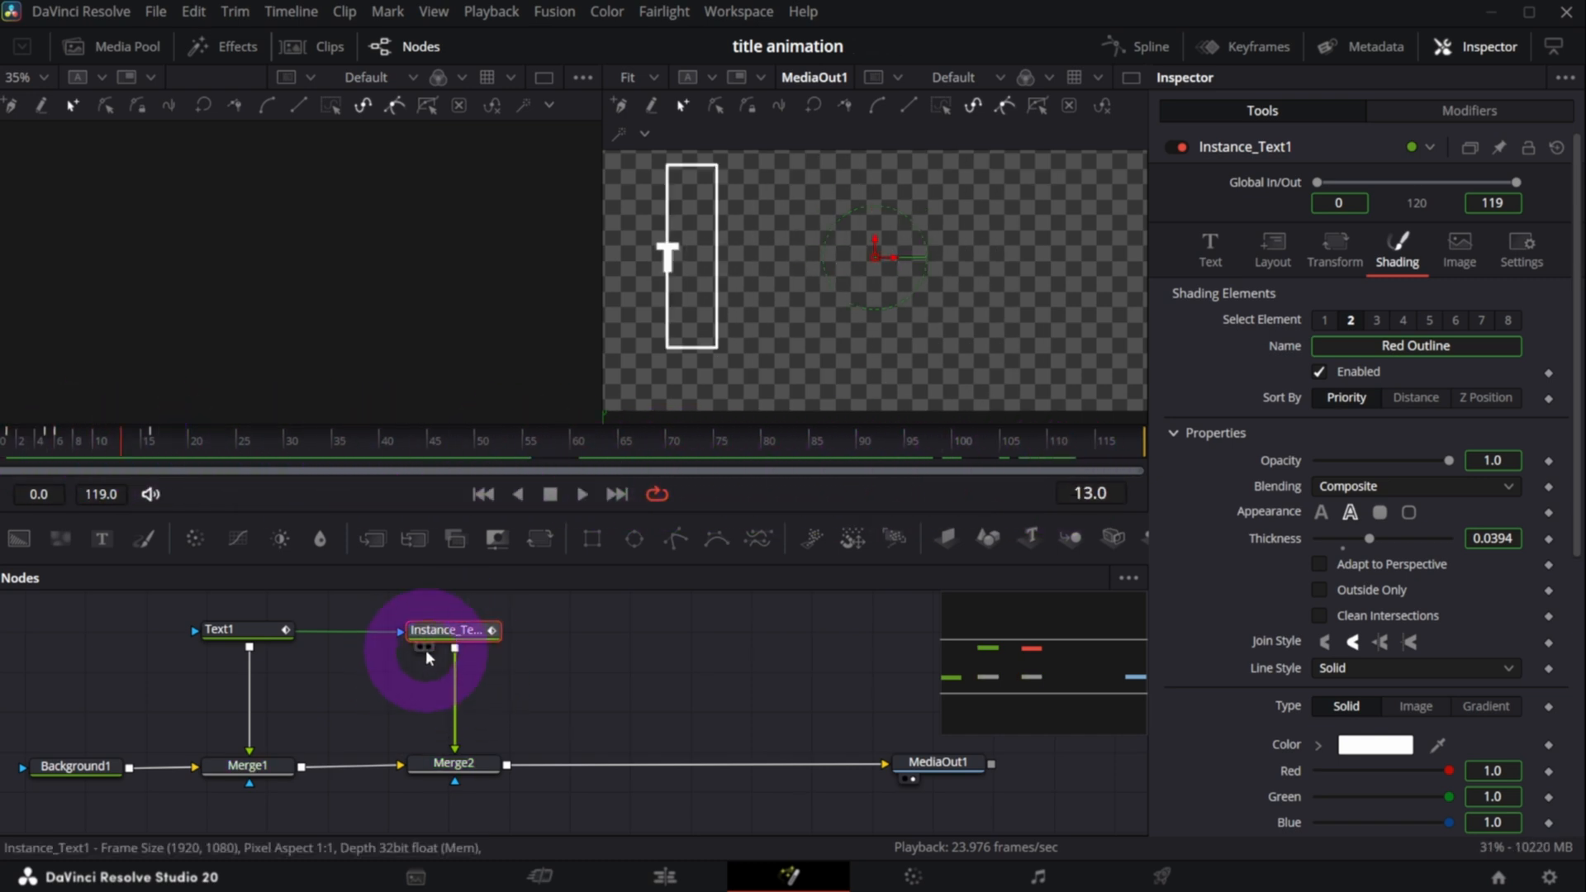
mouse_move(437, 640)
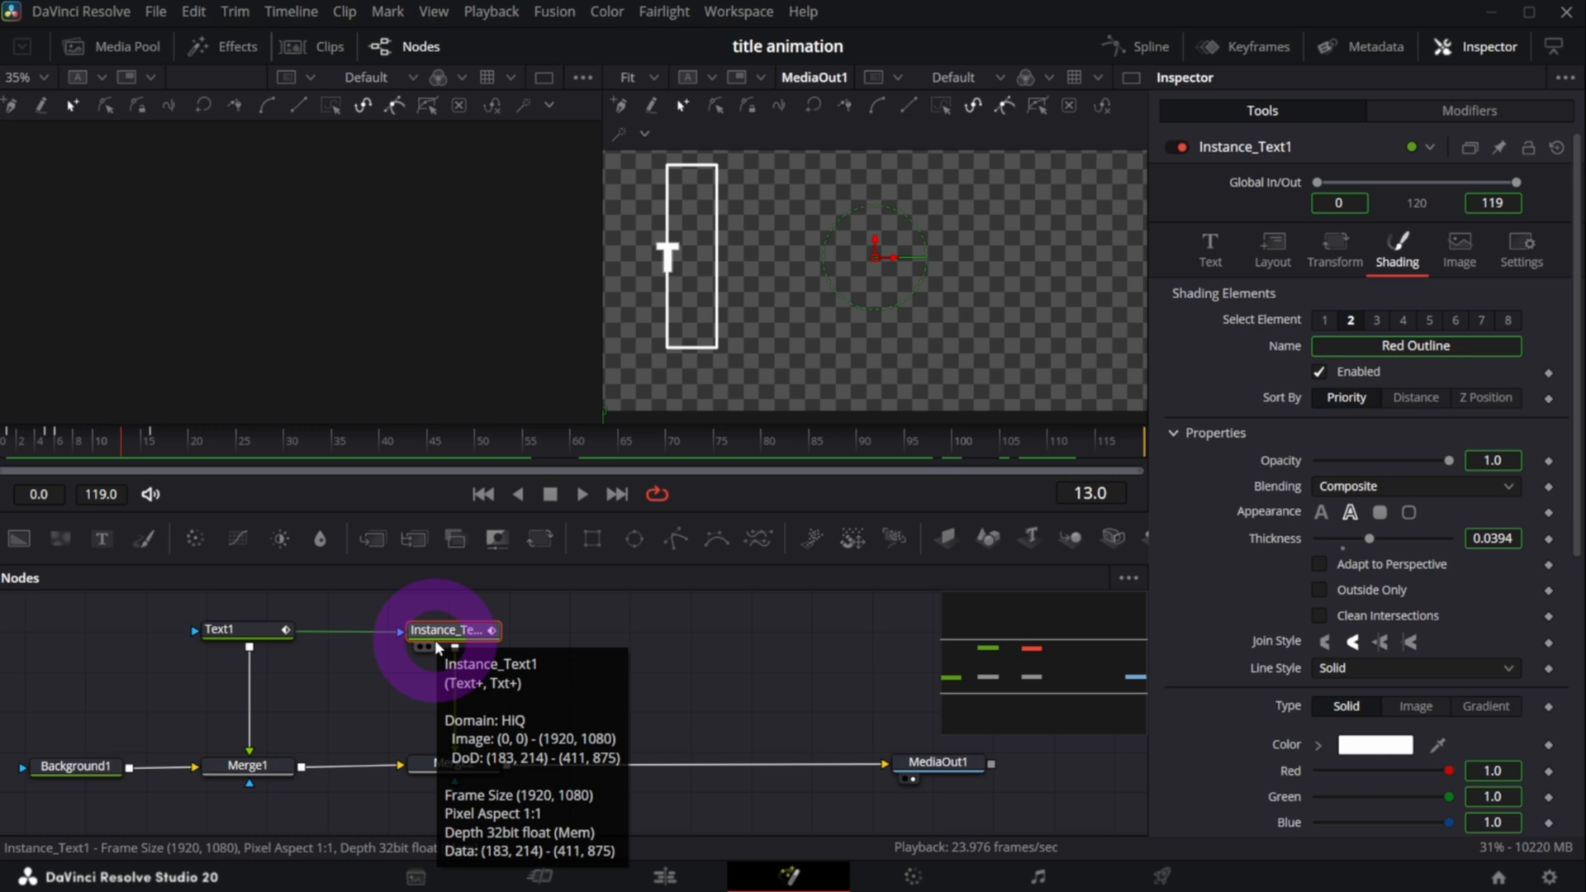
drag(454, 648, 454, 761)
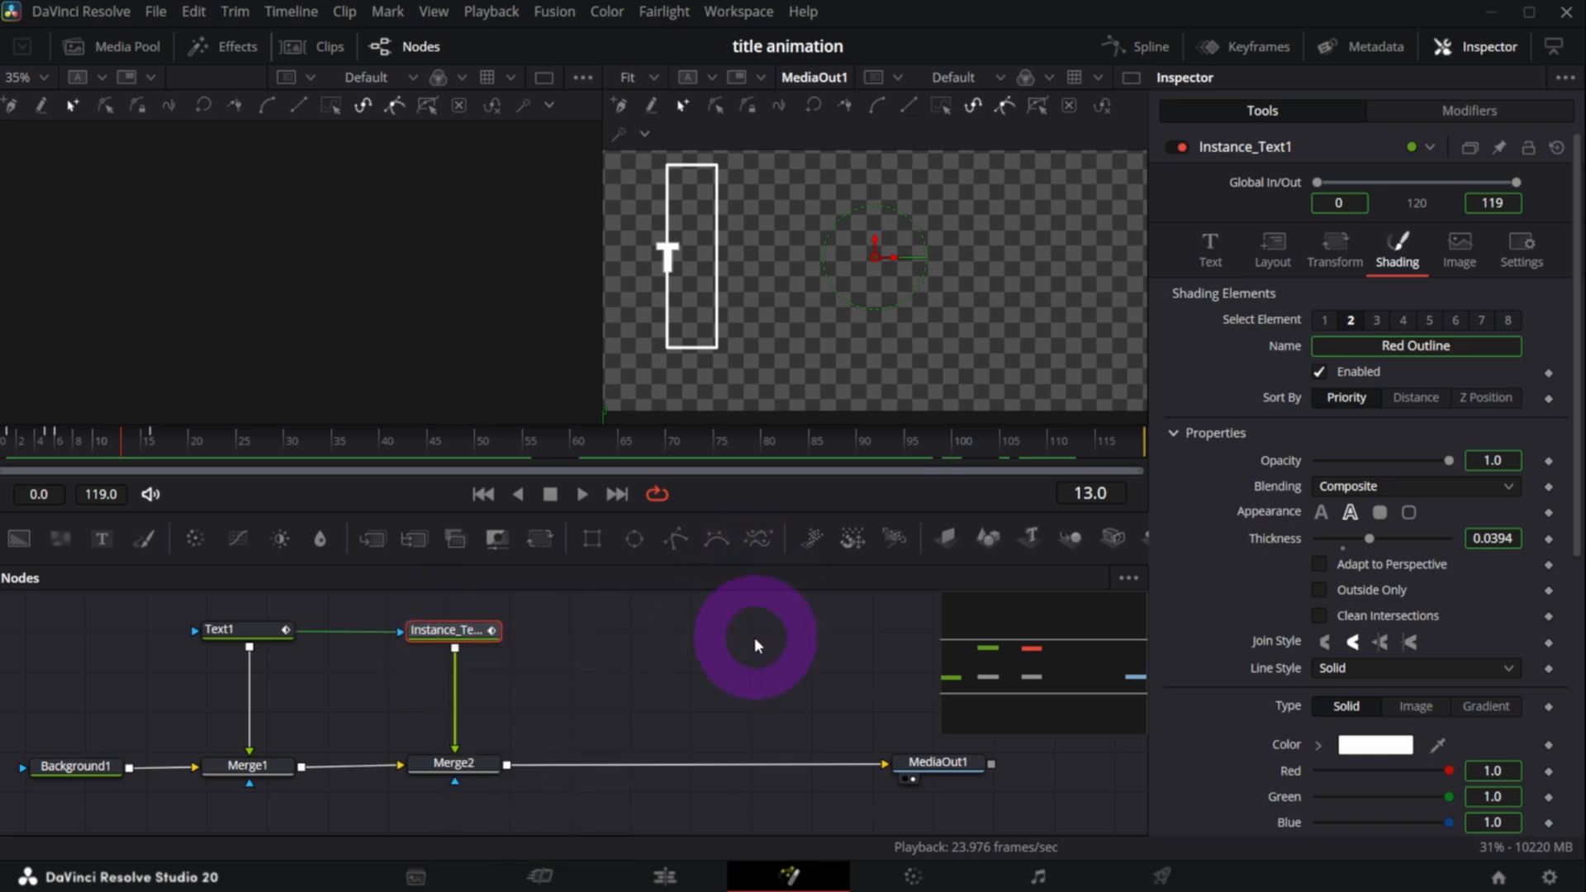
- Keyframe the thickness of Follower1's shading element 2, Red Outline, at 0.0709 on frame 1
click(1469, 116)
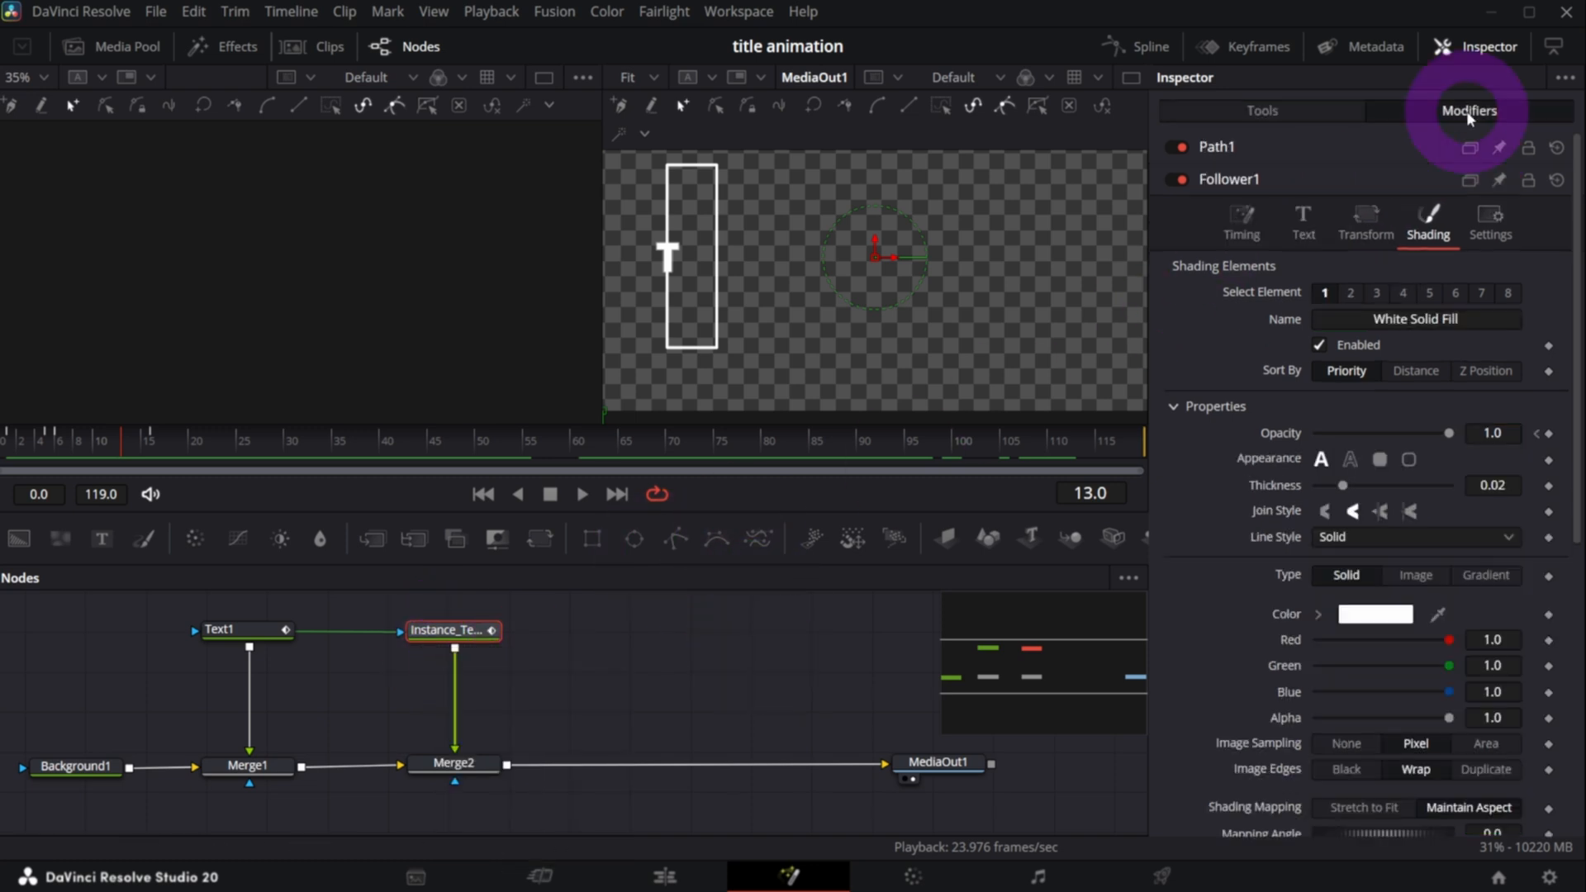
click(1351, 293)
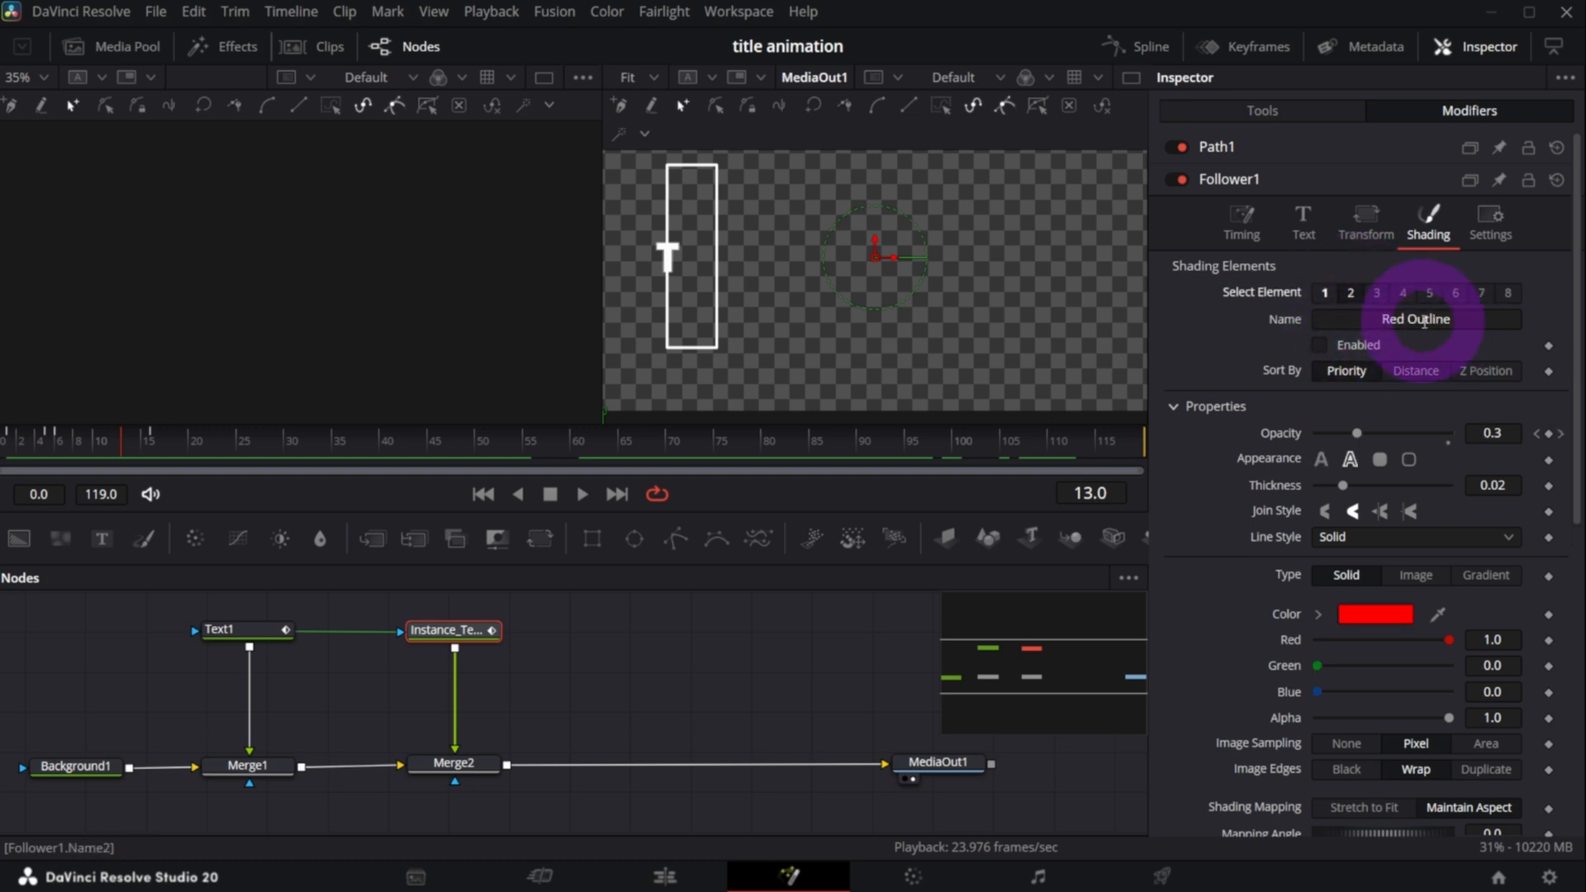
scroll(1220, 588, down, 8)
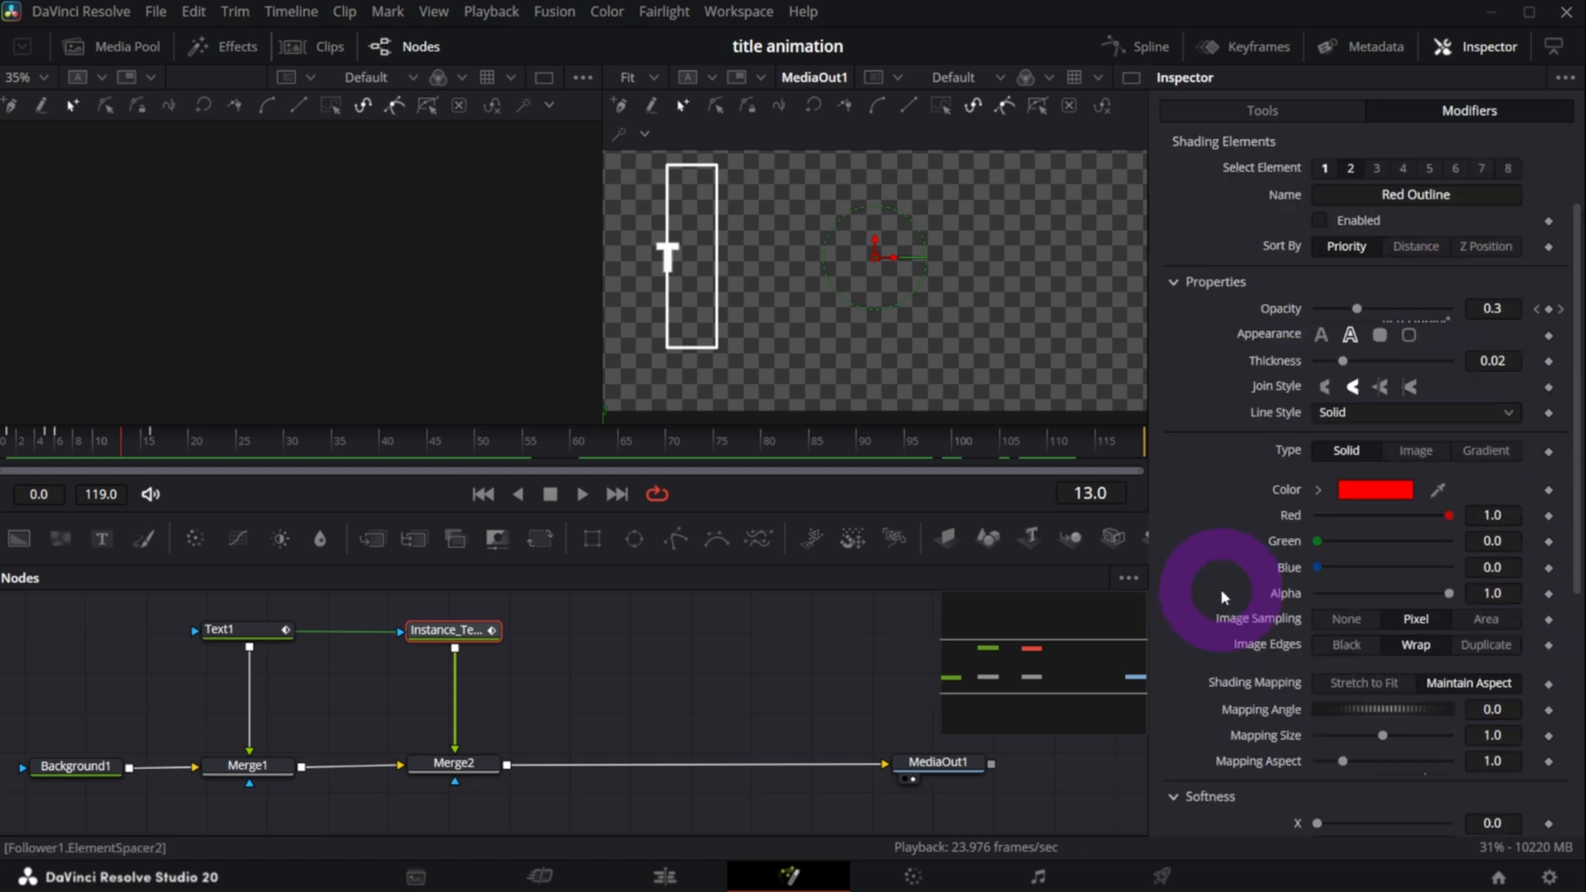
scroll(1221, 588, down, 1)
click(58, 440)
drag(58, 440, 14, 441)
scroll(1309, 549, up, 7)
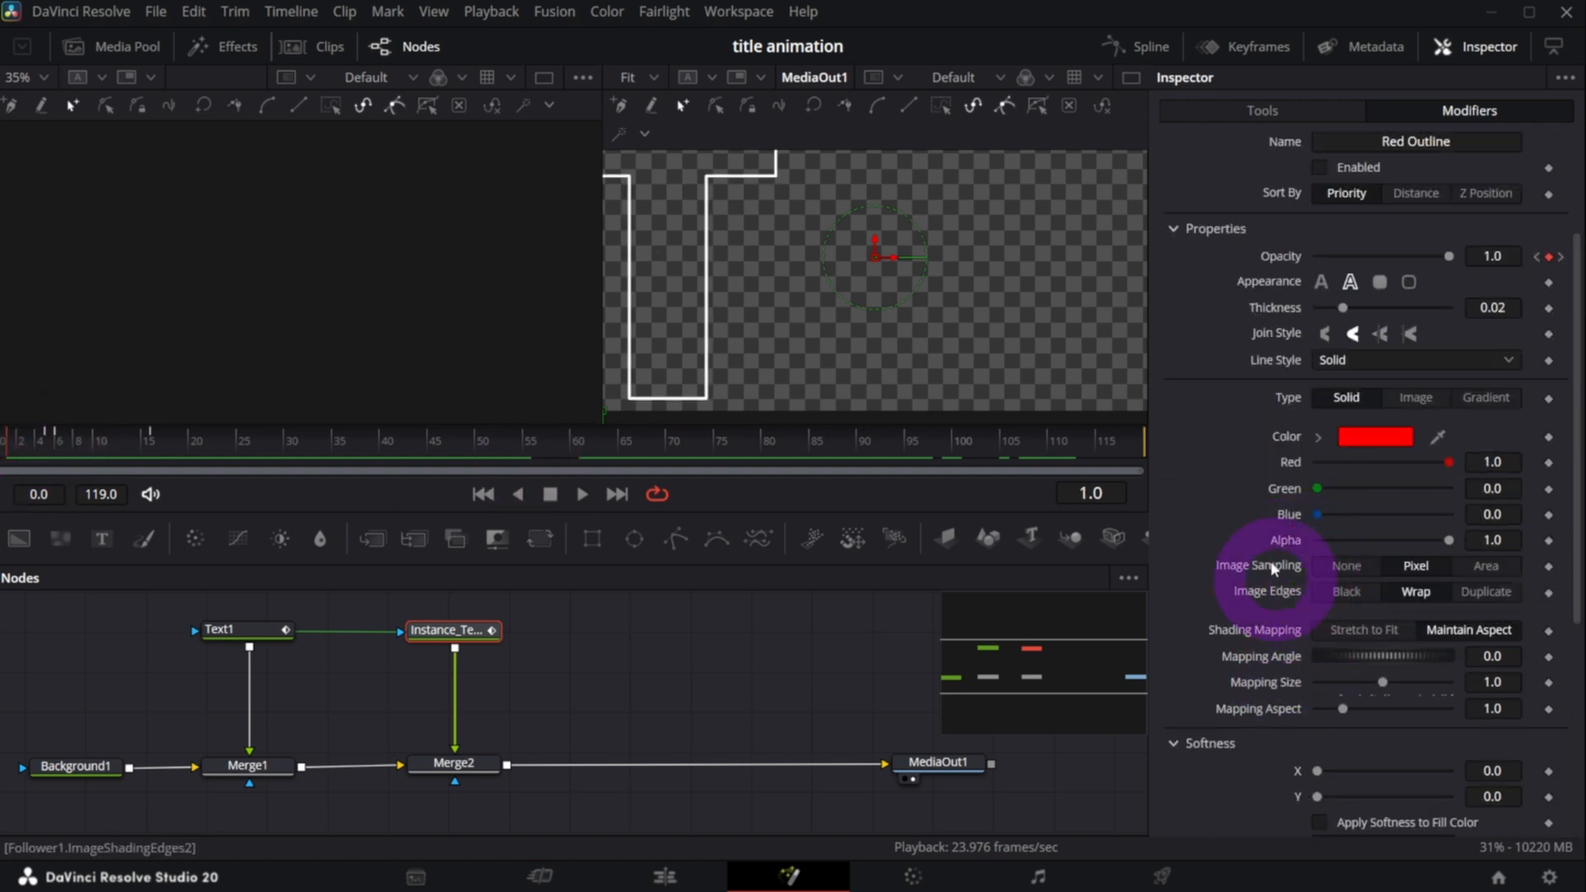
scroll(1242, 459, up, 3)
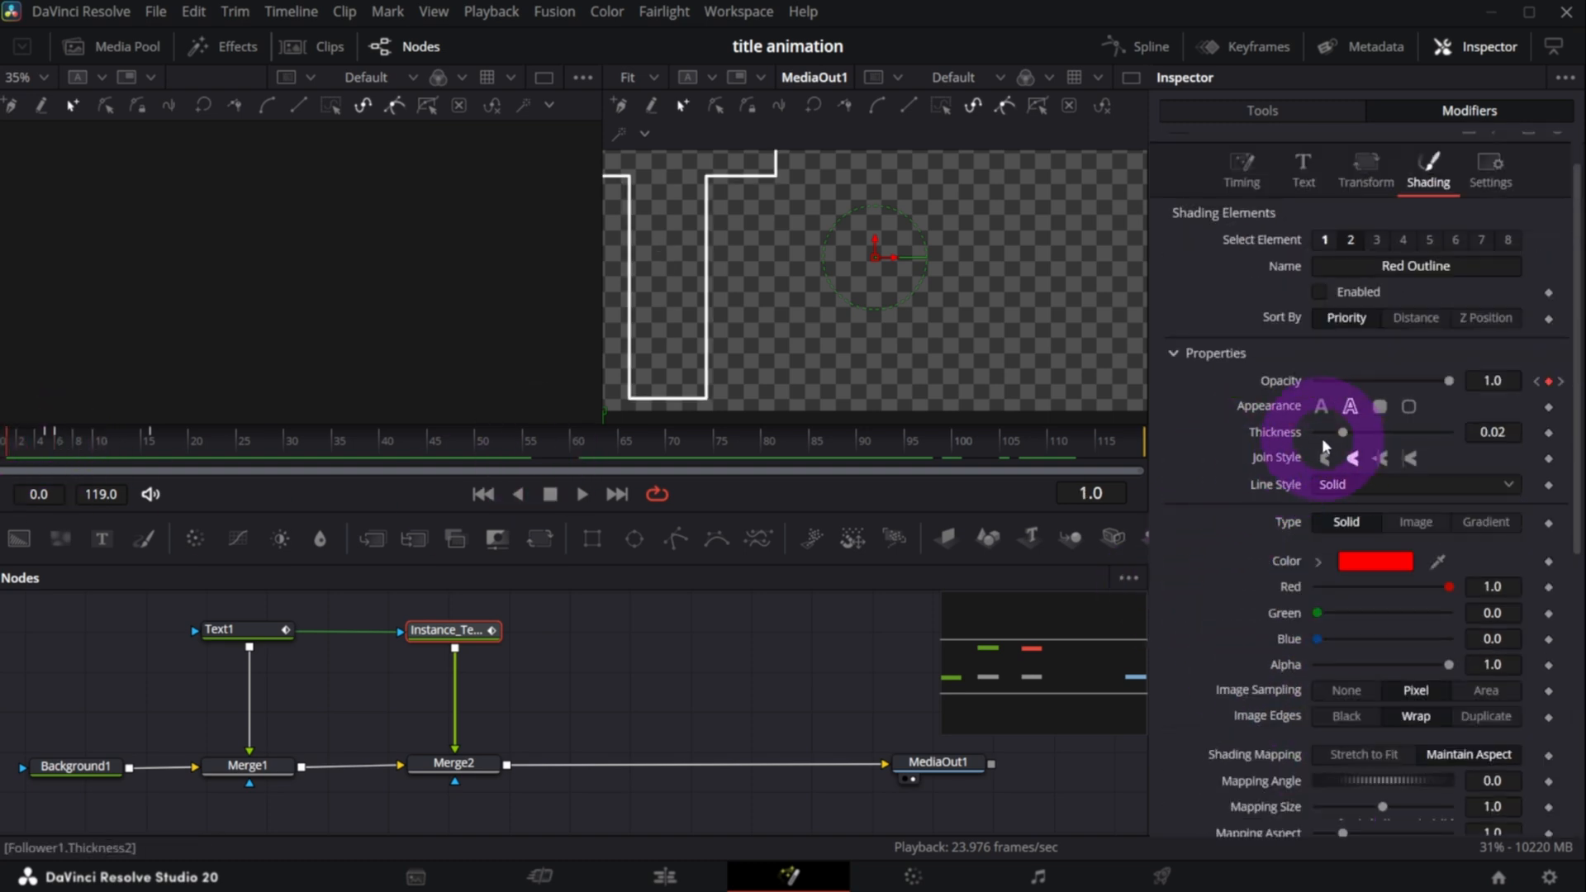
drag(1342, 435, 1410, 422)
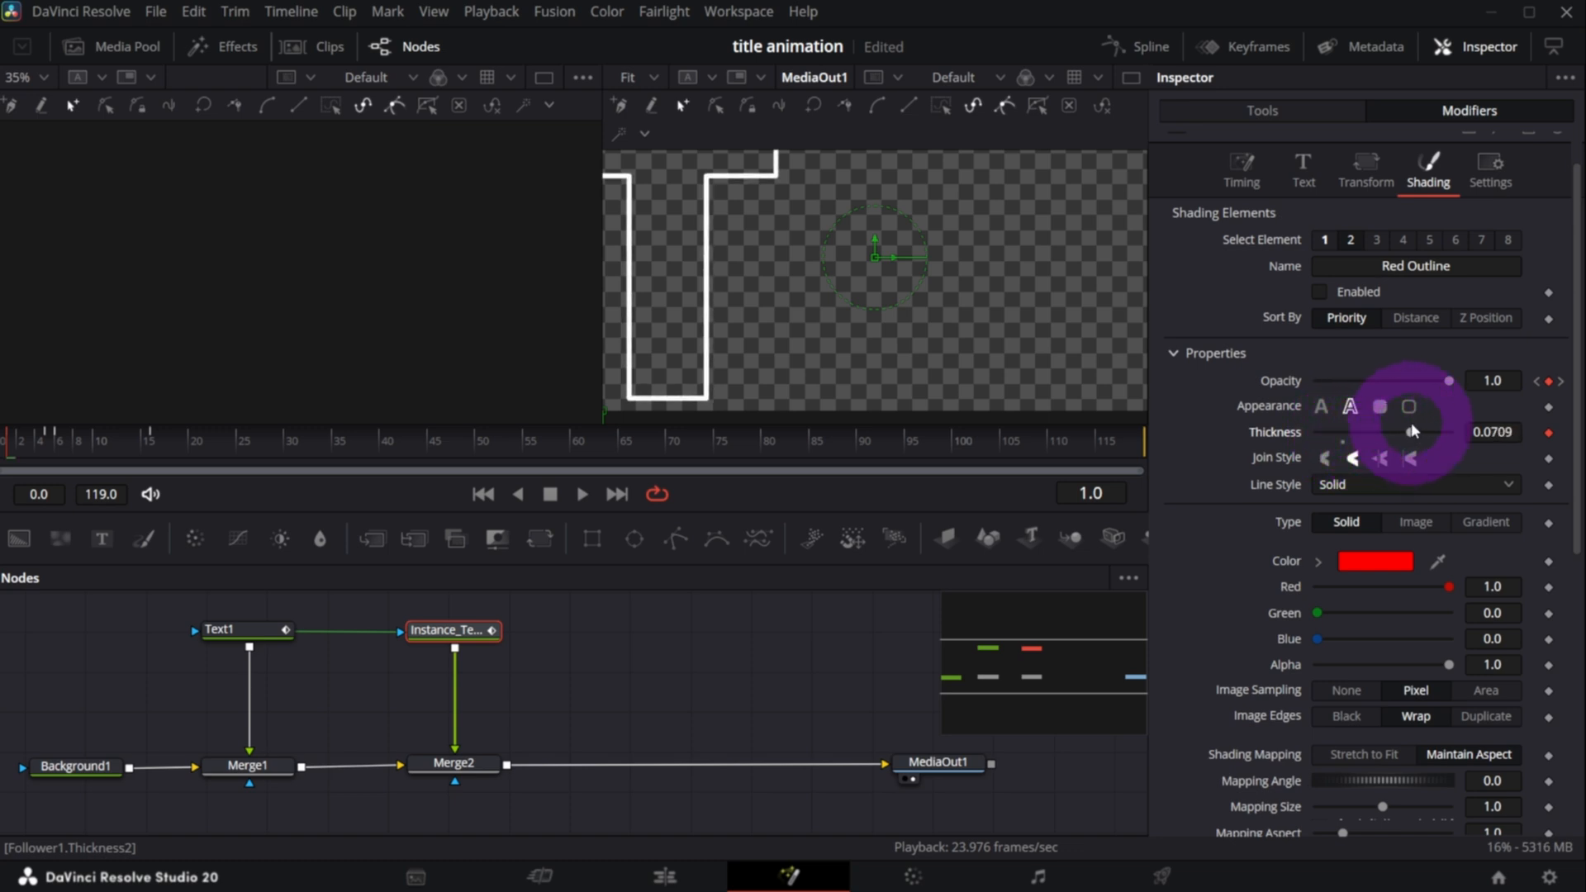
- Scrub the timeline back to frame 6 to check the thicker outline on the first letter
click(58, 446)
click(57, 445)
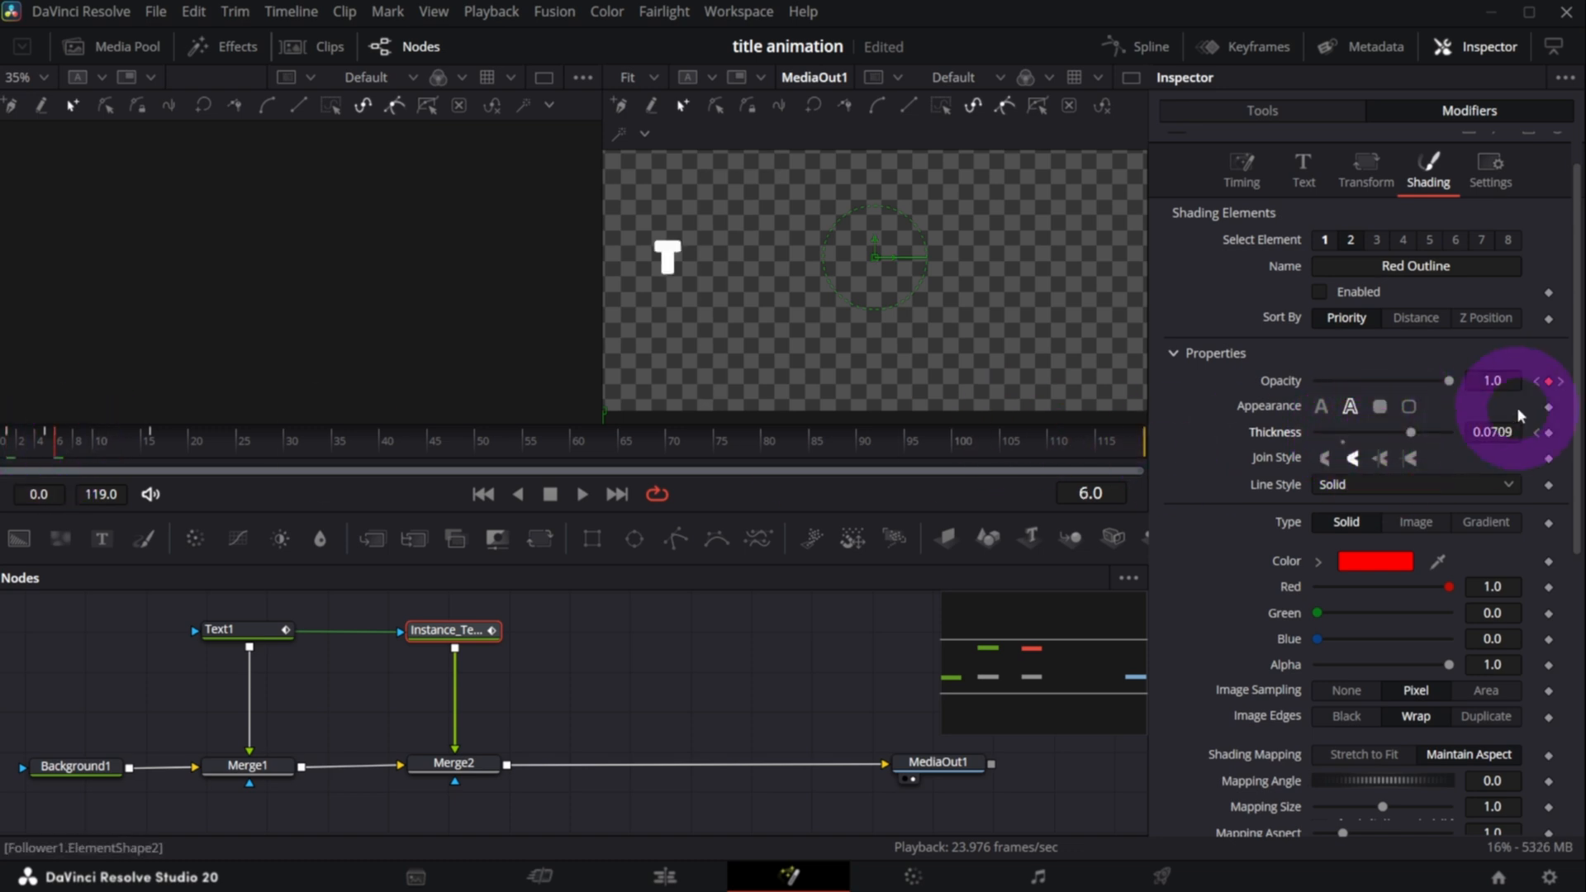
drag(1448, 381, 1381, 395)
drag(124, 430, 57, 445)
- Keyframe the Red Outline element's softness X and Y at 0.0 on frame 6 and 20.0 on frame 16
scroll(1231, 614, down, 5)
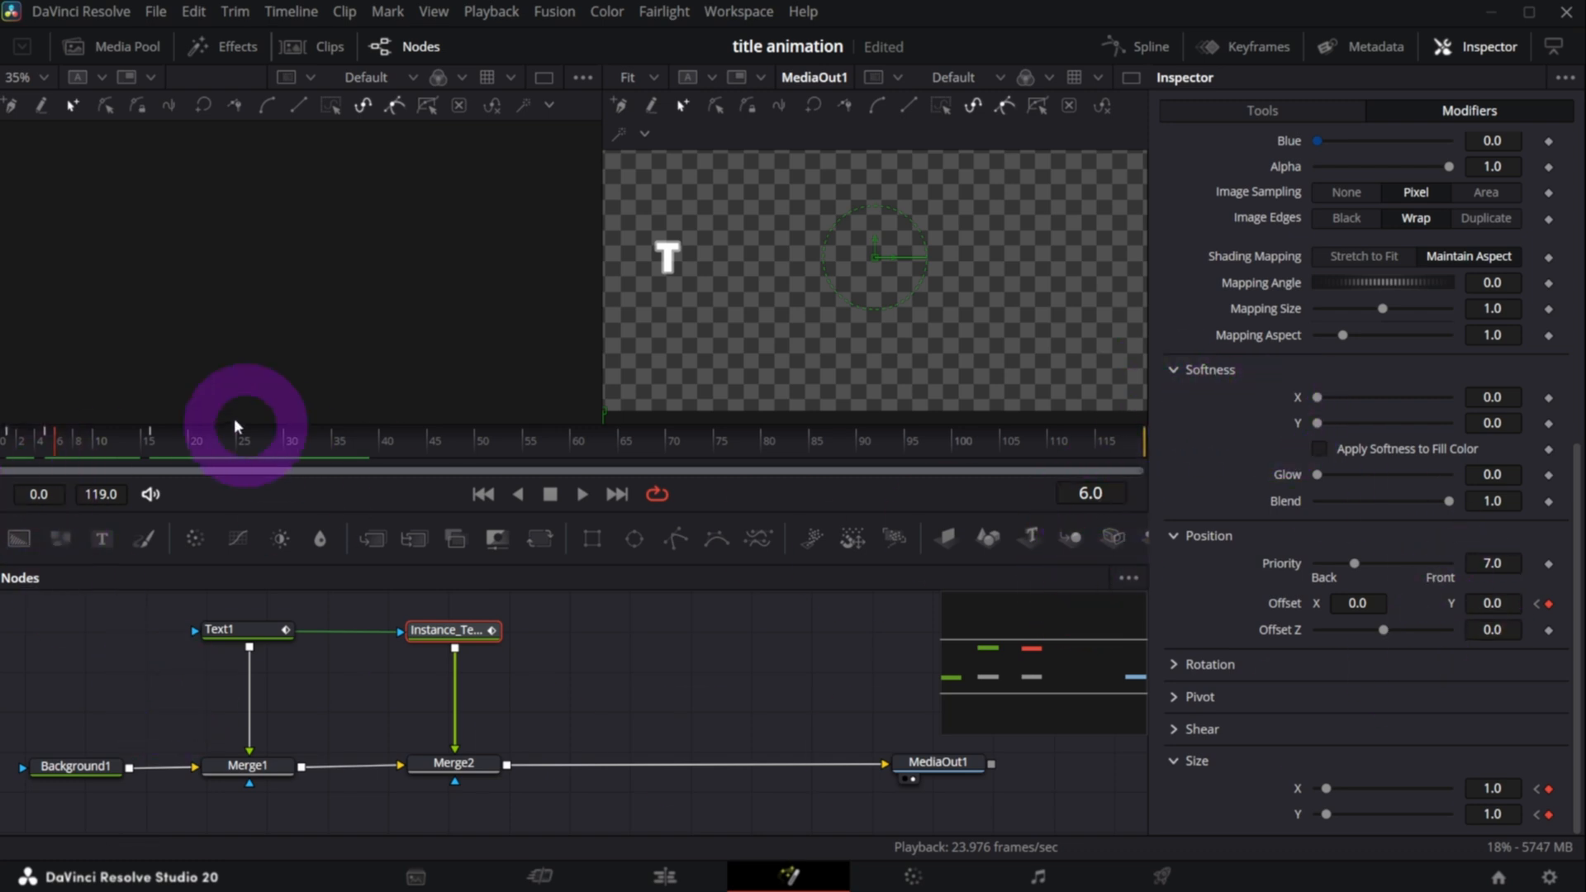
click(158, 440)
click(57, 441)
click(1547, 397)
click(1546, 422)
click(150, 440)
drag(1316, 397, 1526, 414)
drag(1331, 428, 1556, 451)
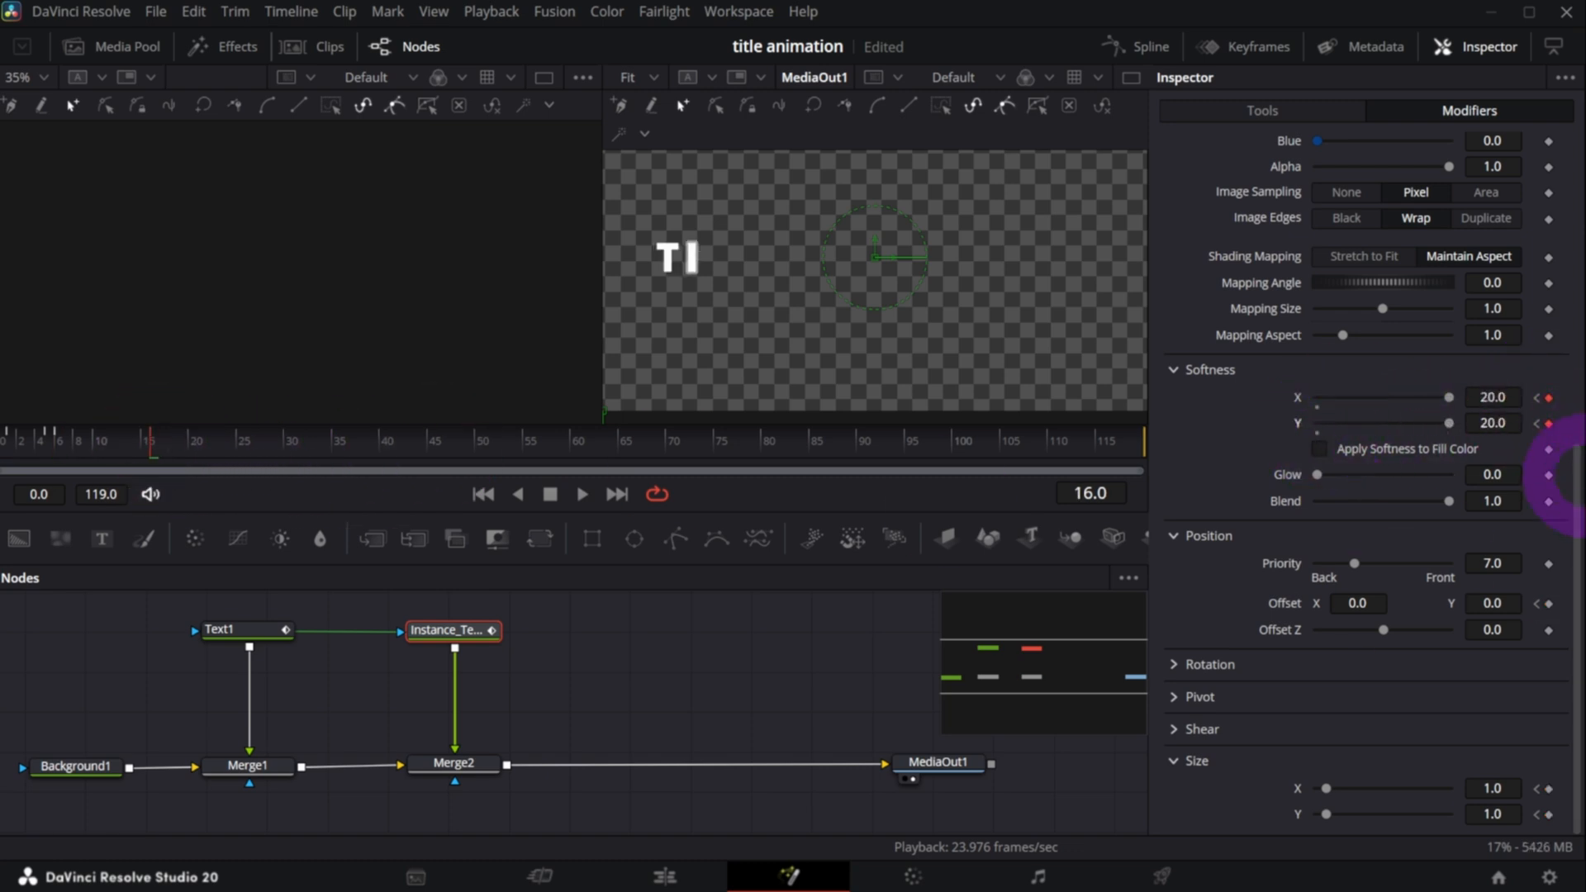
- Raise the Red Outline element's softness X and Y to 50.0 on frame 16
mouse_move(111, 468)
mouse_down()
mouse_move(38, 442)
mouse_move(322, 456)
mouse_move(71, 446)
mouse_move(129, 446)
mouse_move(96, 448)
mouse_up()
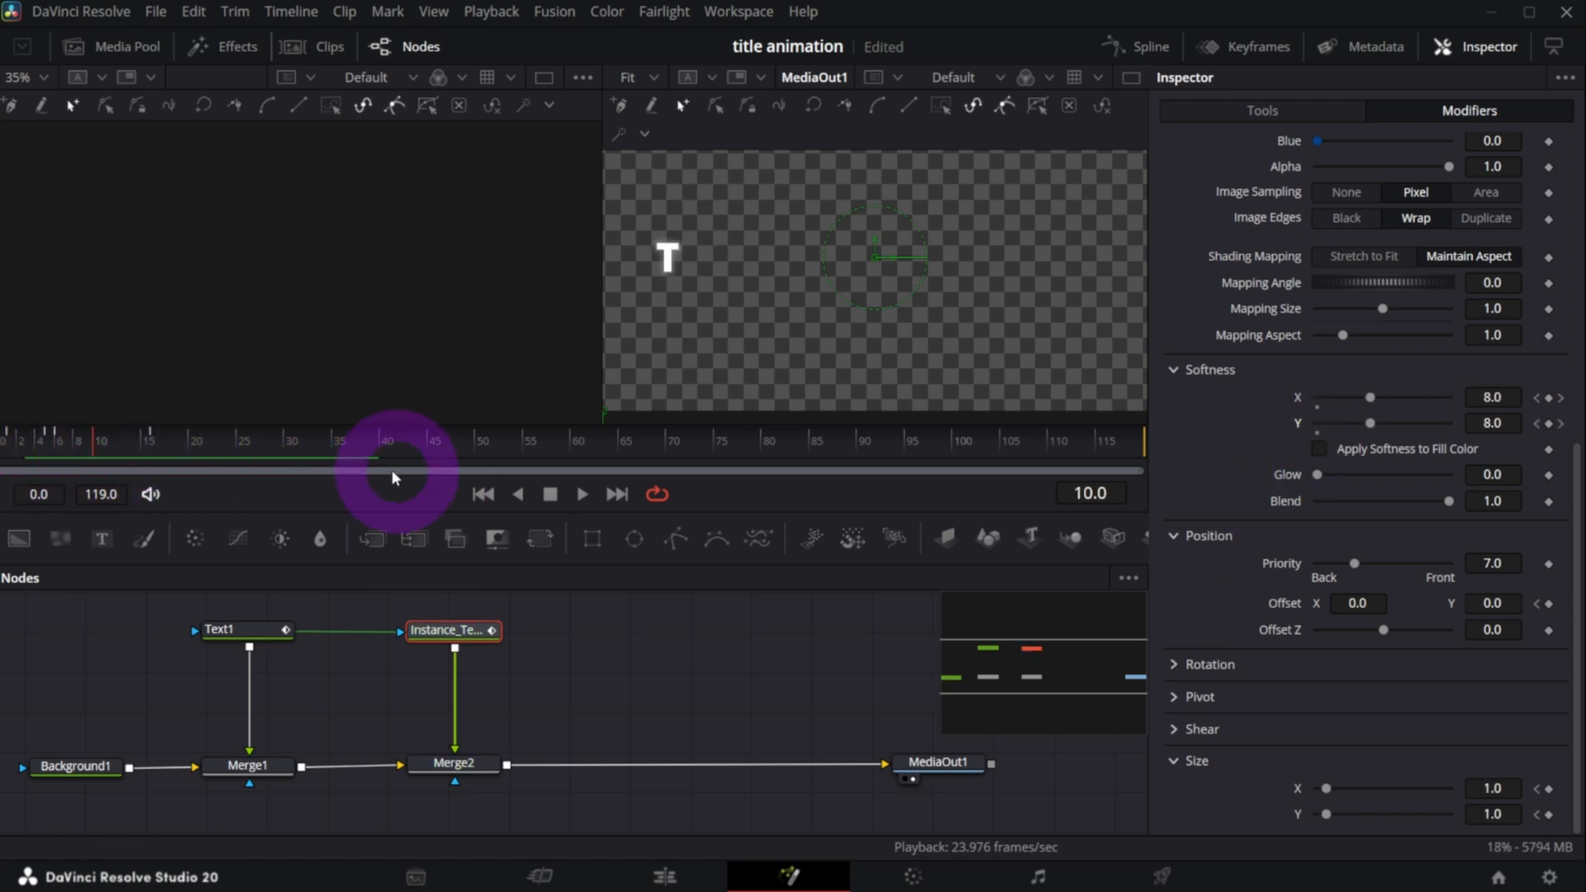
click(149, 440)
drag(1478, 397, 1516, 383)
text(50)
key(Tab)
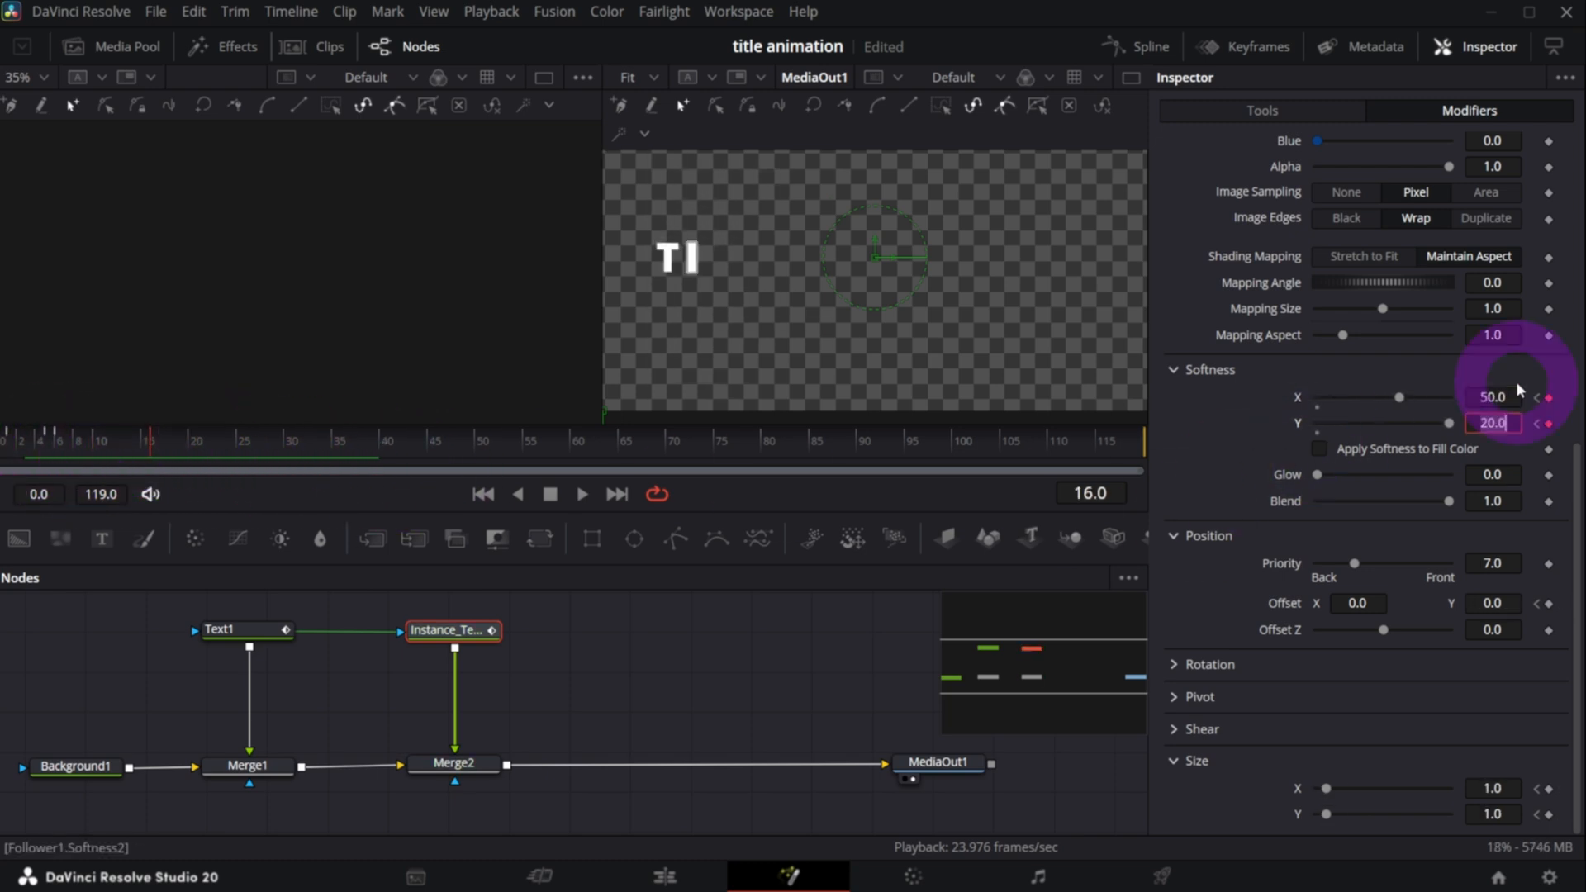
text(50)
key(Tab)
- Scrub through the title to inspect the softened glow up close, and fit the second viewer to the full frame
mouse_move(264, 454)
mouse_down()
mouse_move(303, 452)
mouse_move(259, 463)
mouse_up()
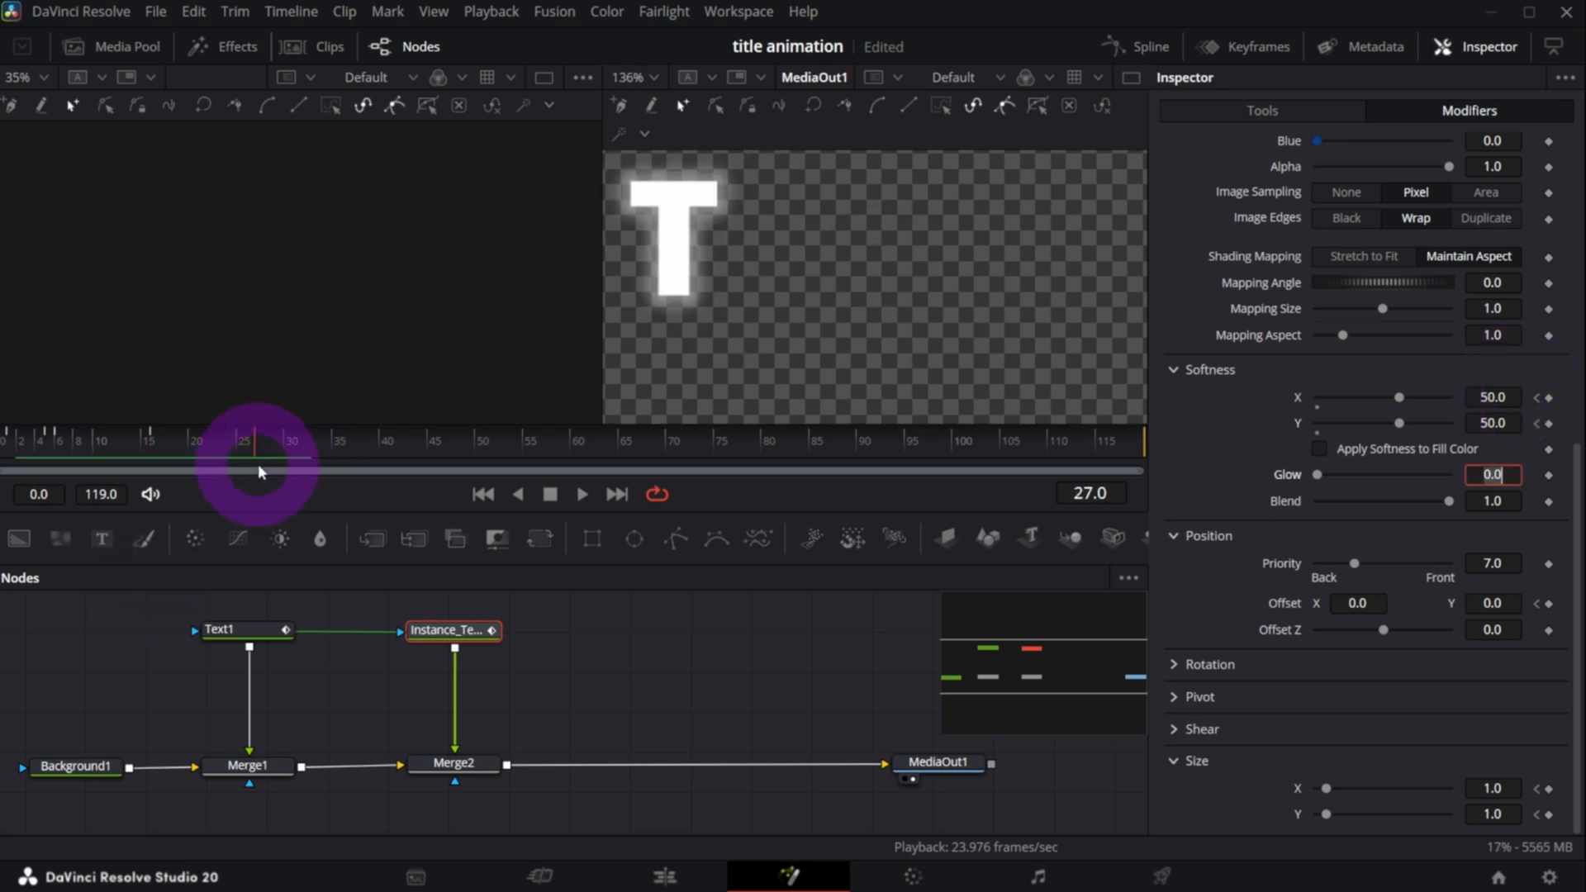
drag(121, 436, 269, 443)
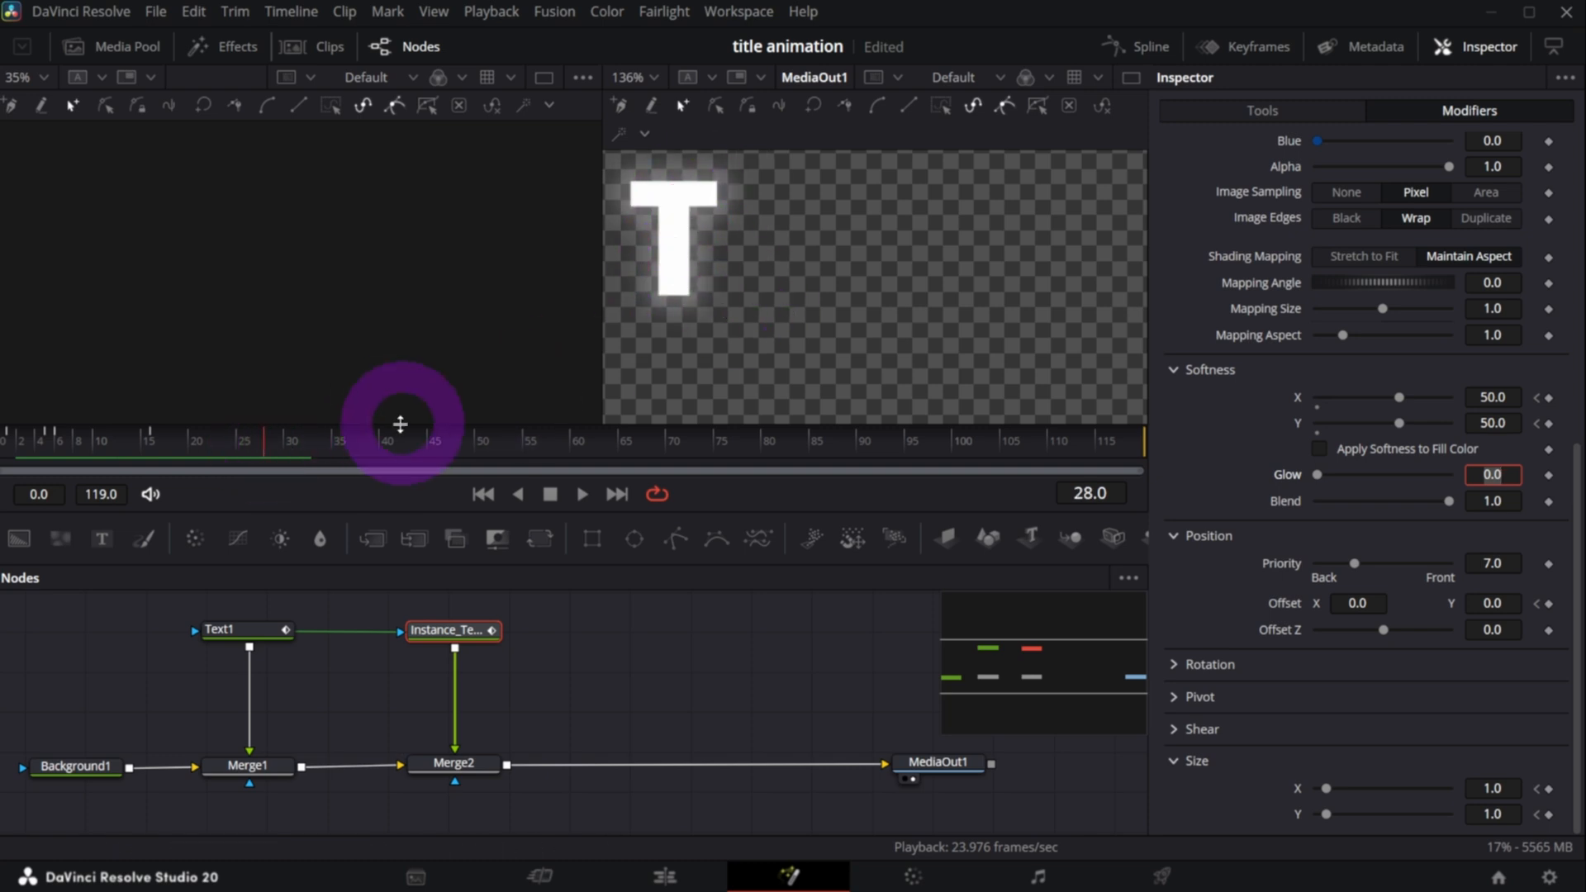
drag(200, 444, 505, 442)
click(645, 76)
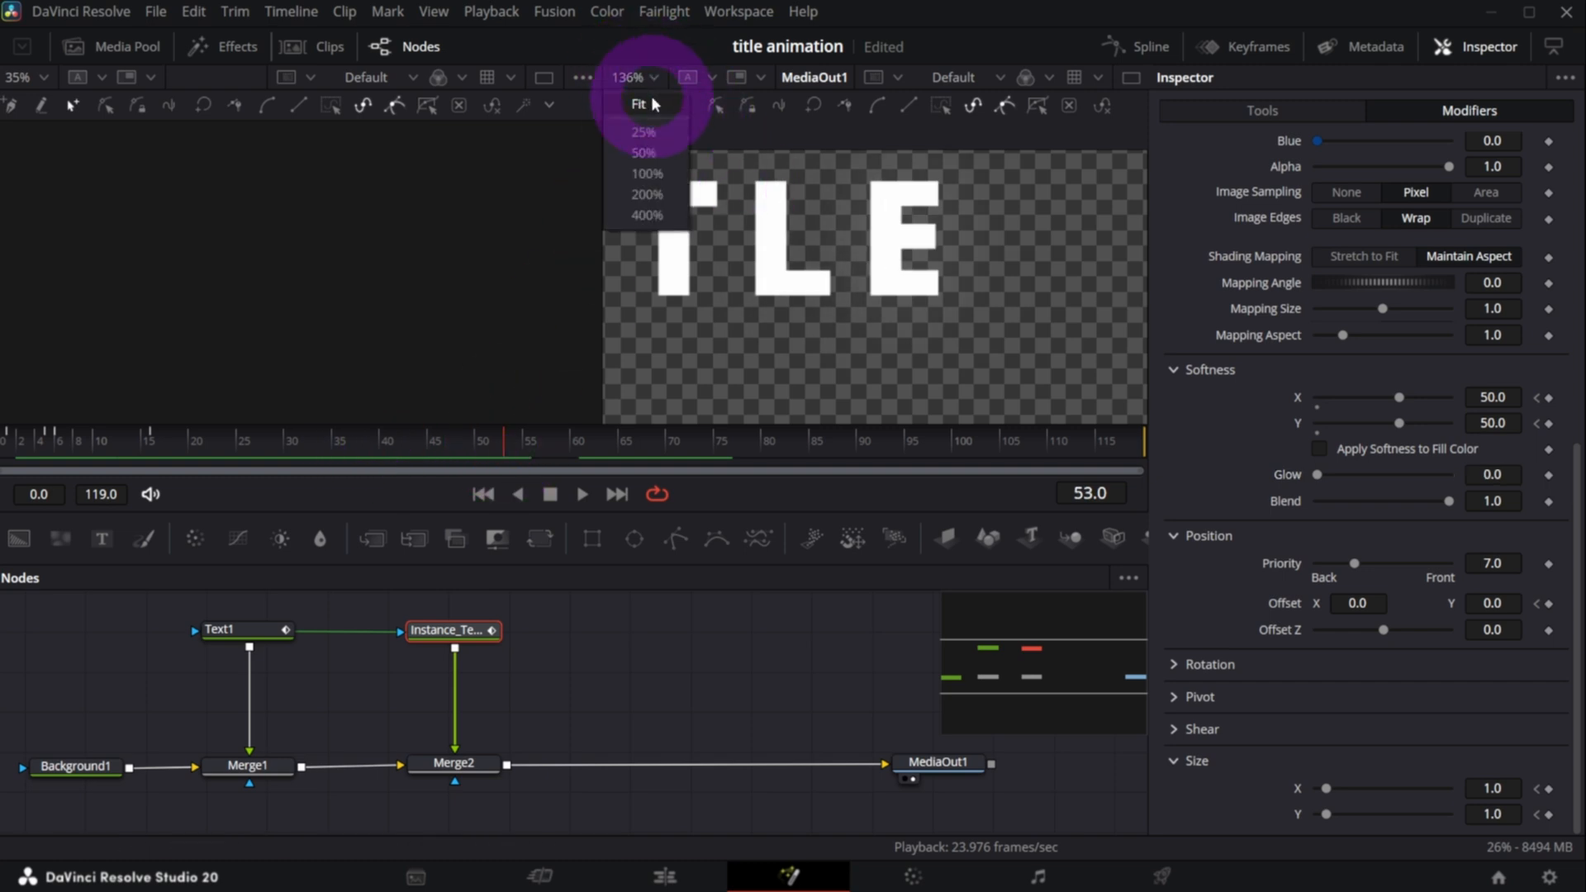
click(650, 100)
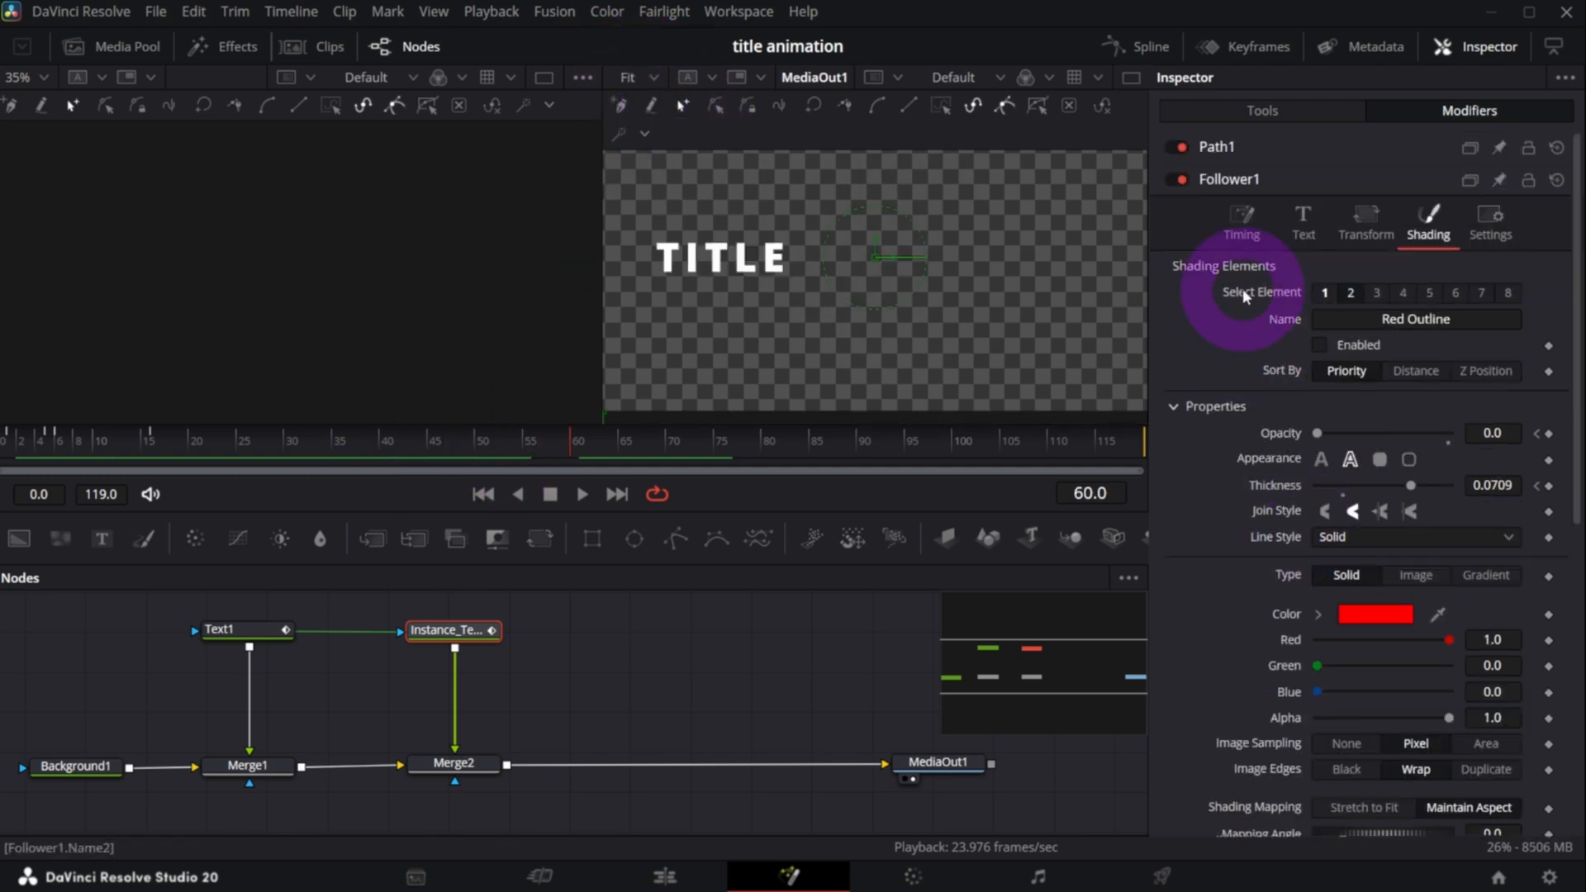
- Set Follower1's delay between each character to 2.0 and play the animation from the start
click(1241, 222)
click(1478, 348)
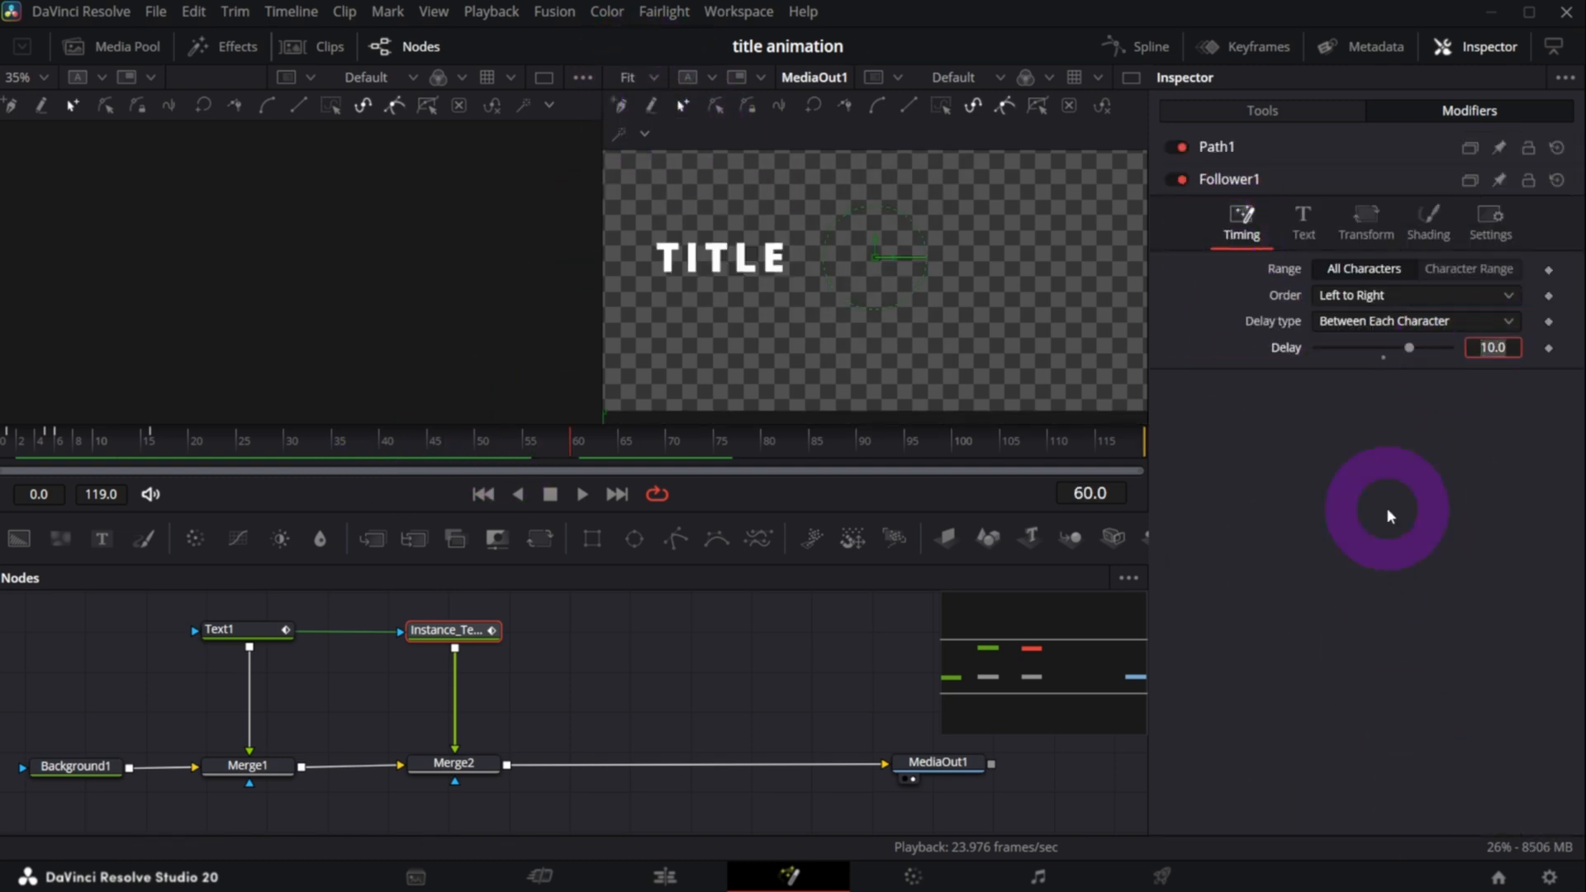
text(2)
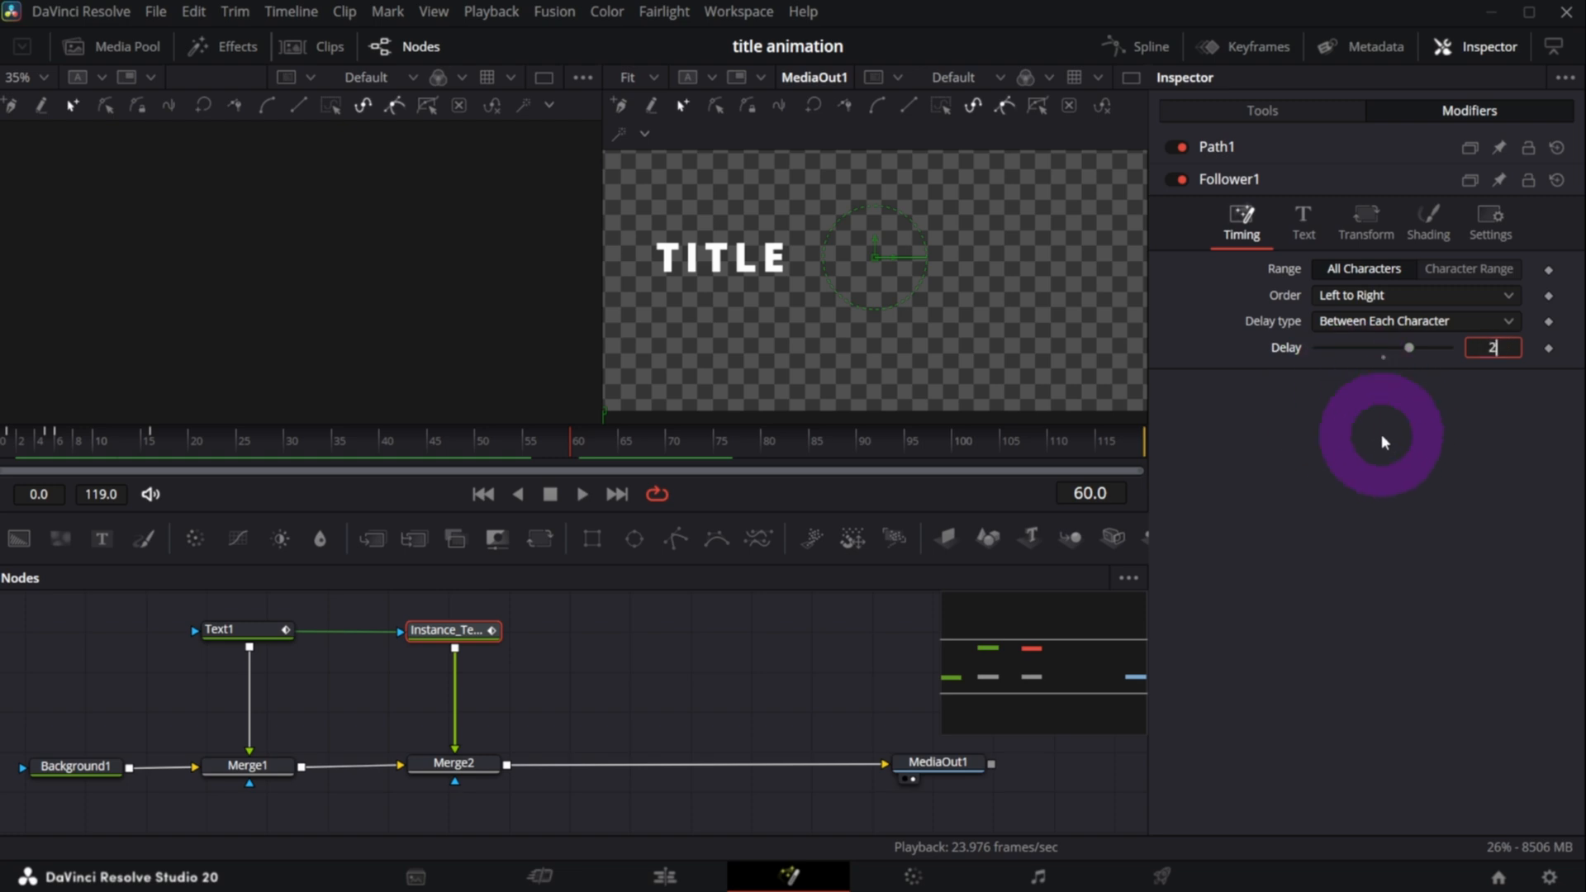
key(Return)
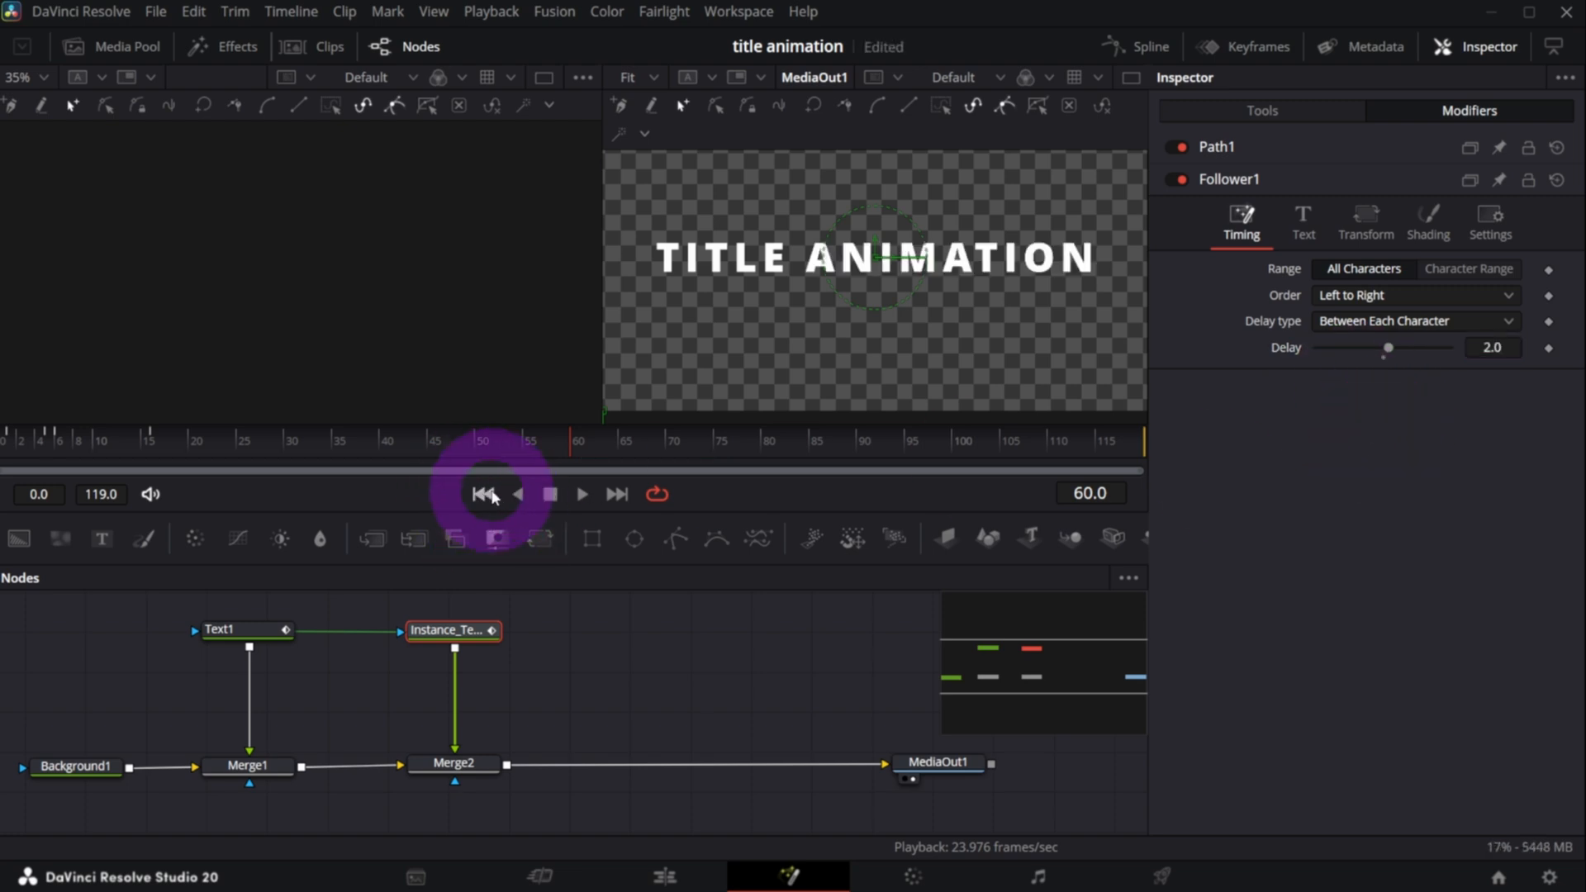
click(485, 494)
click(561, 495)
click(560, 497)
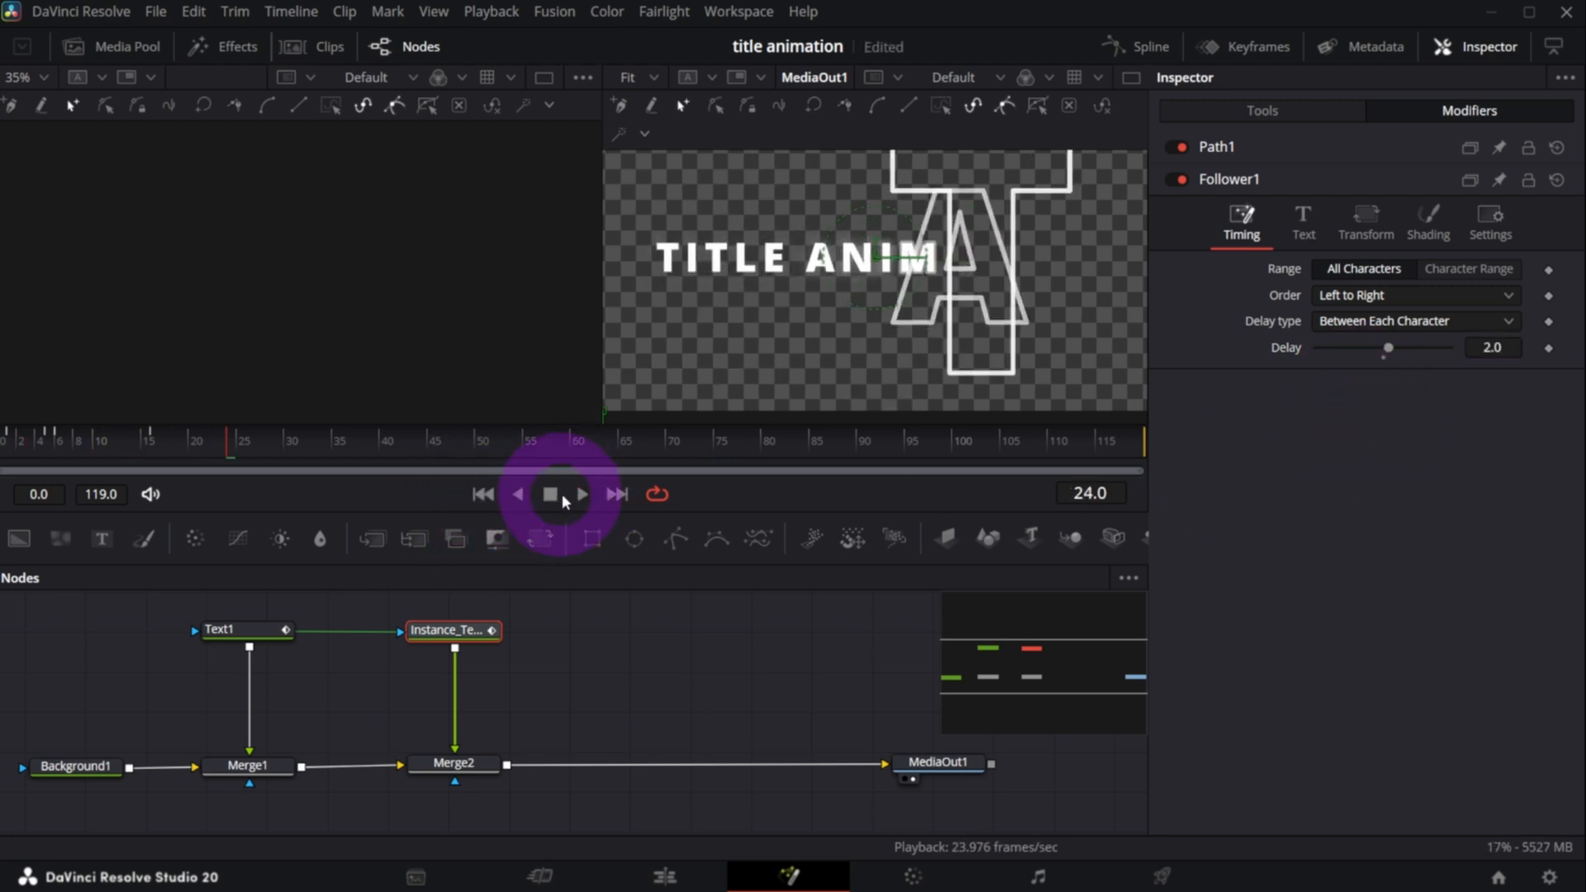
- Set Follower1's delay between each character to 3.0 and play the animation from the start
text(3)
key(Return)
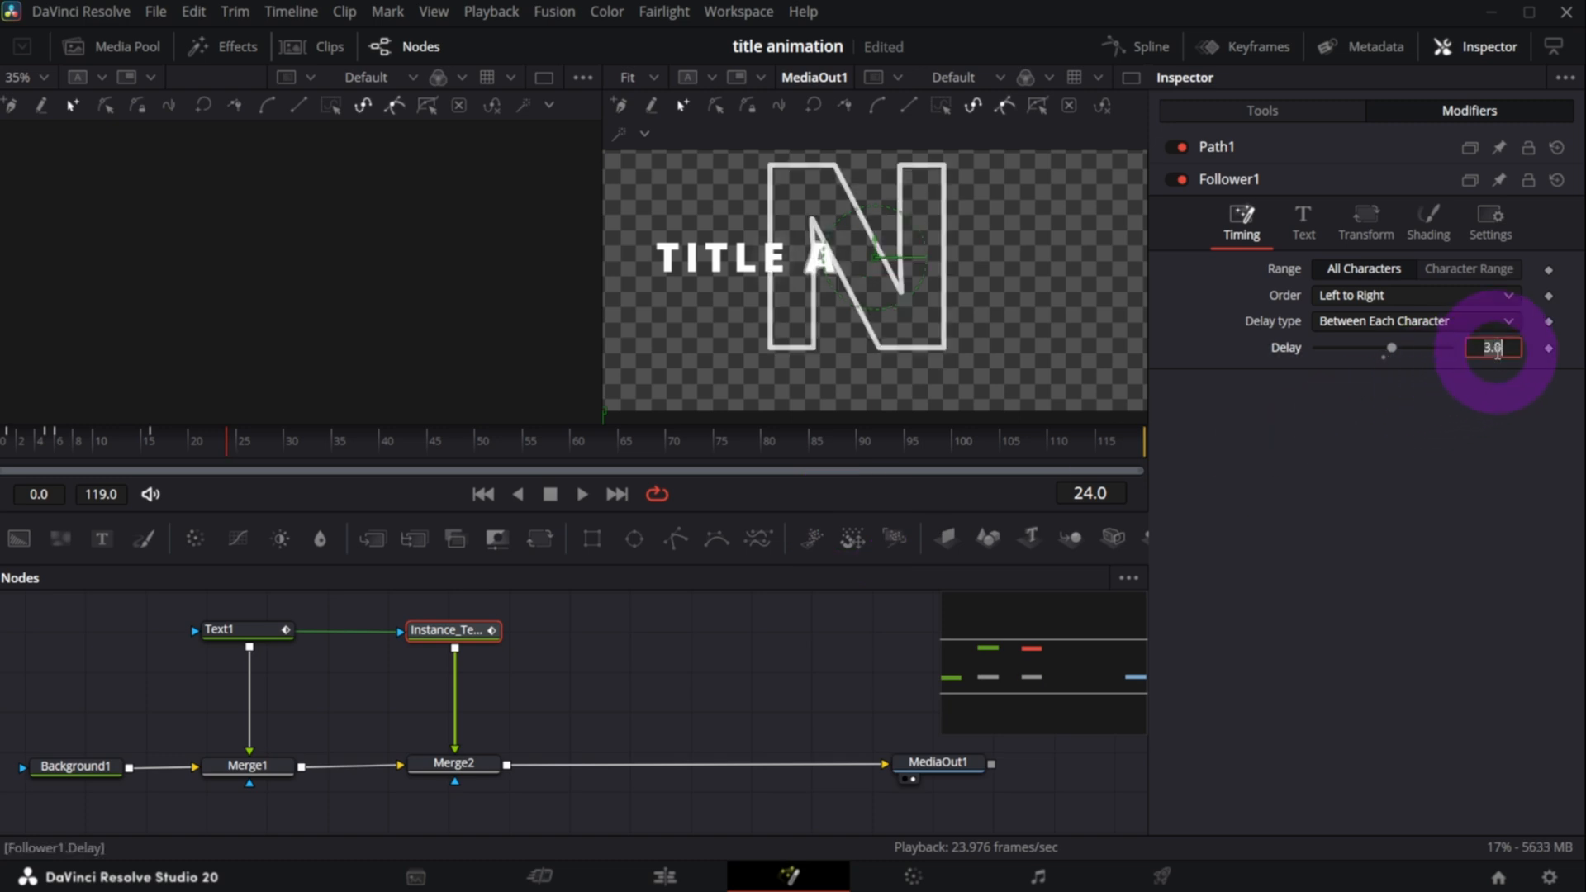
click(482, 494)
click(581, 494)
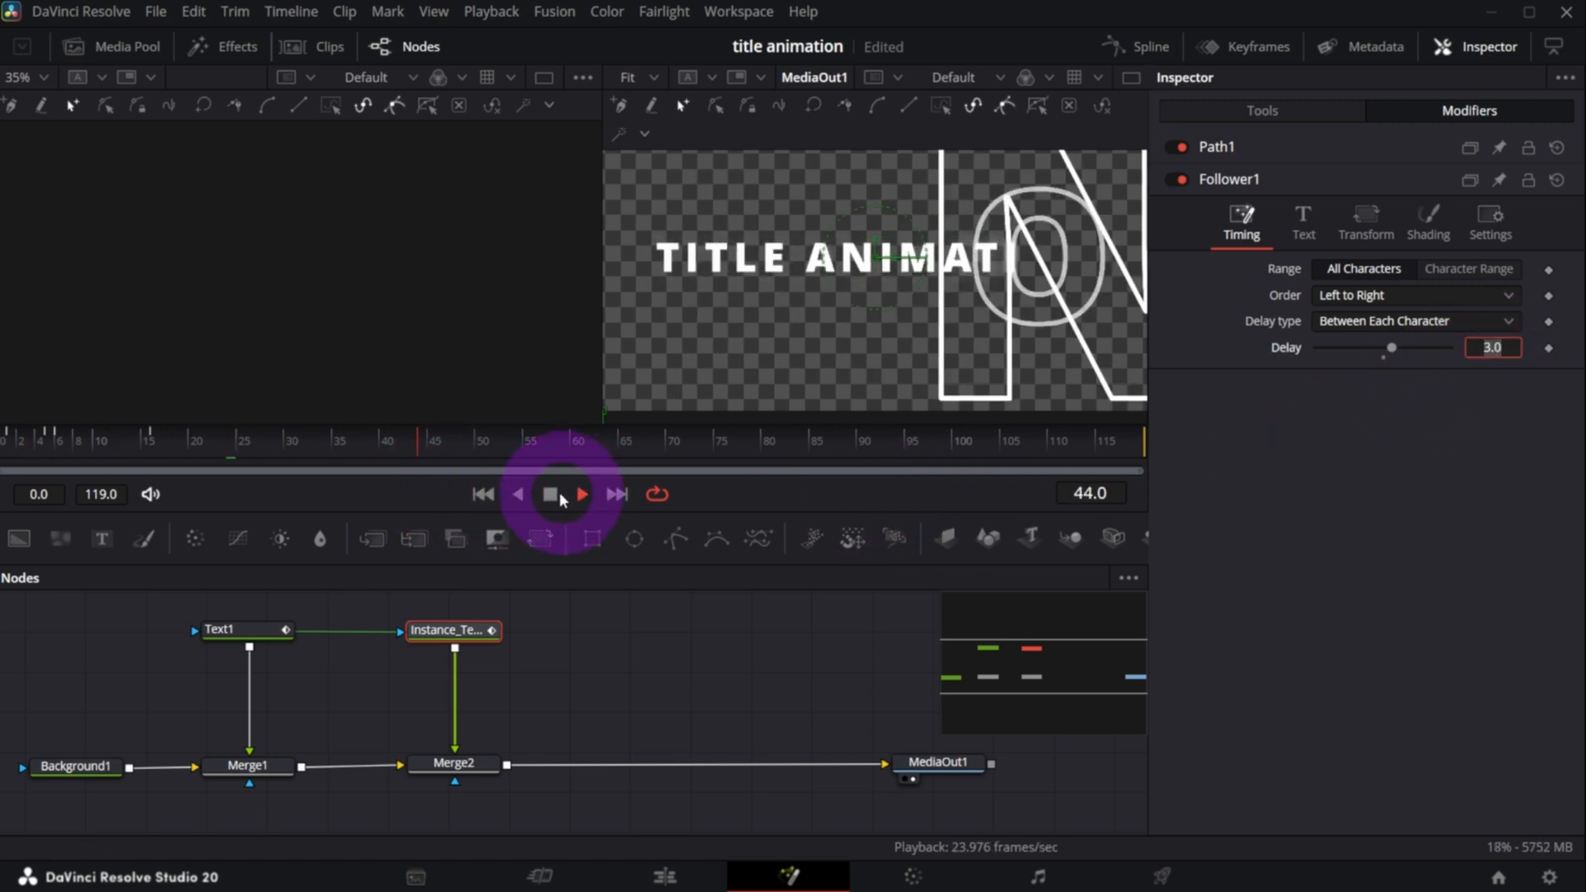
click(483, 494)
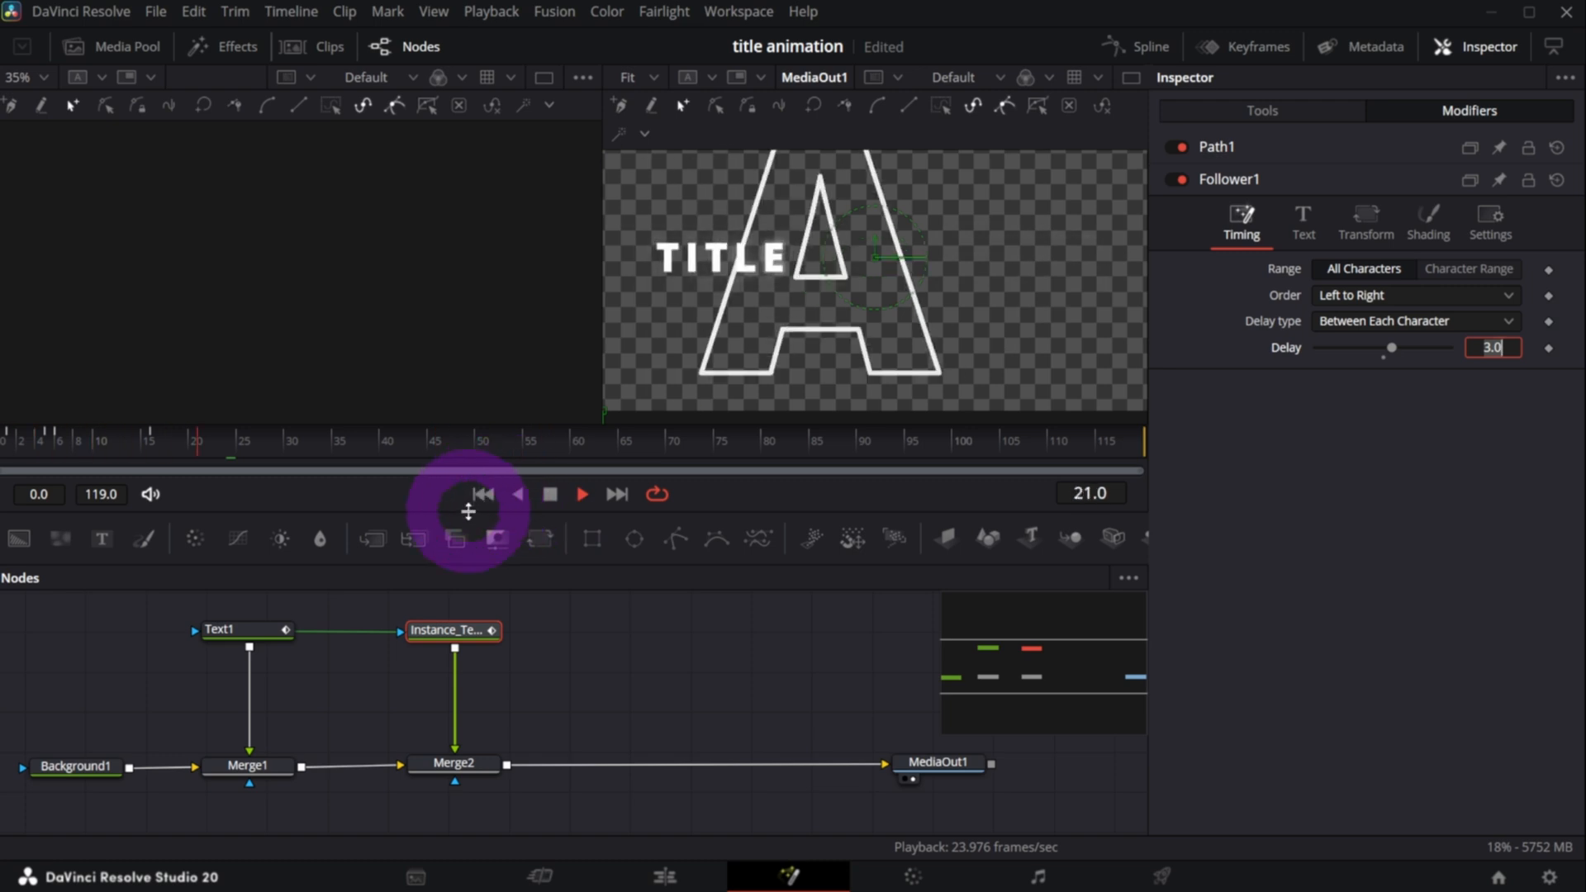
click(550, 494)
- Add a Scanlines node between Instance_Text1 and Merge2, align the nodes vertically, and select Scanlines1
drag(484, 637, 447, 643)
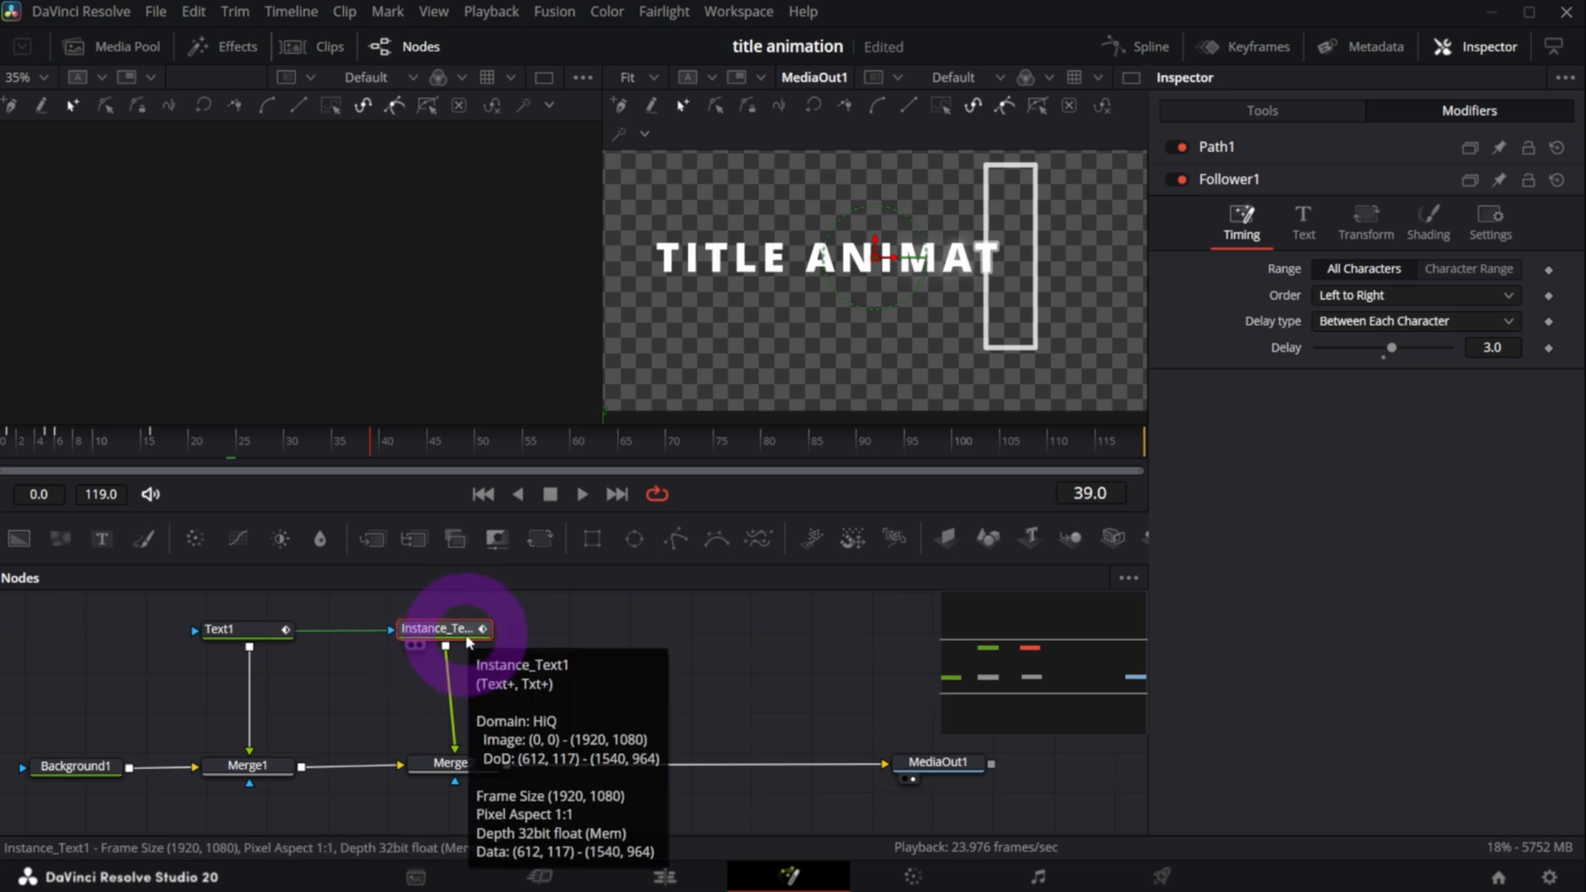
key(shift+space)
text(Scanlines)
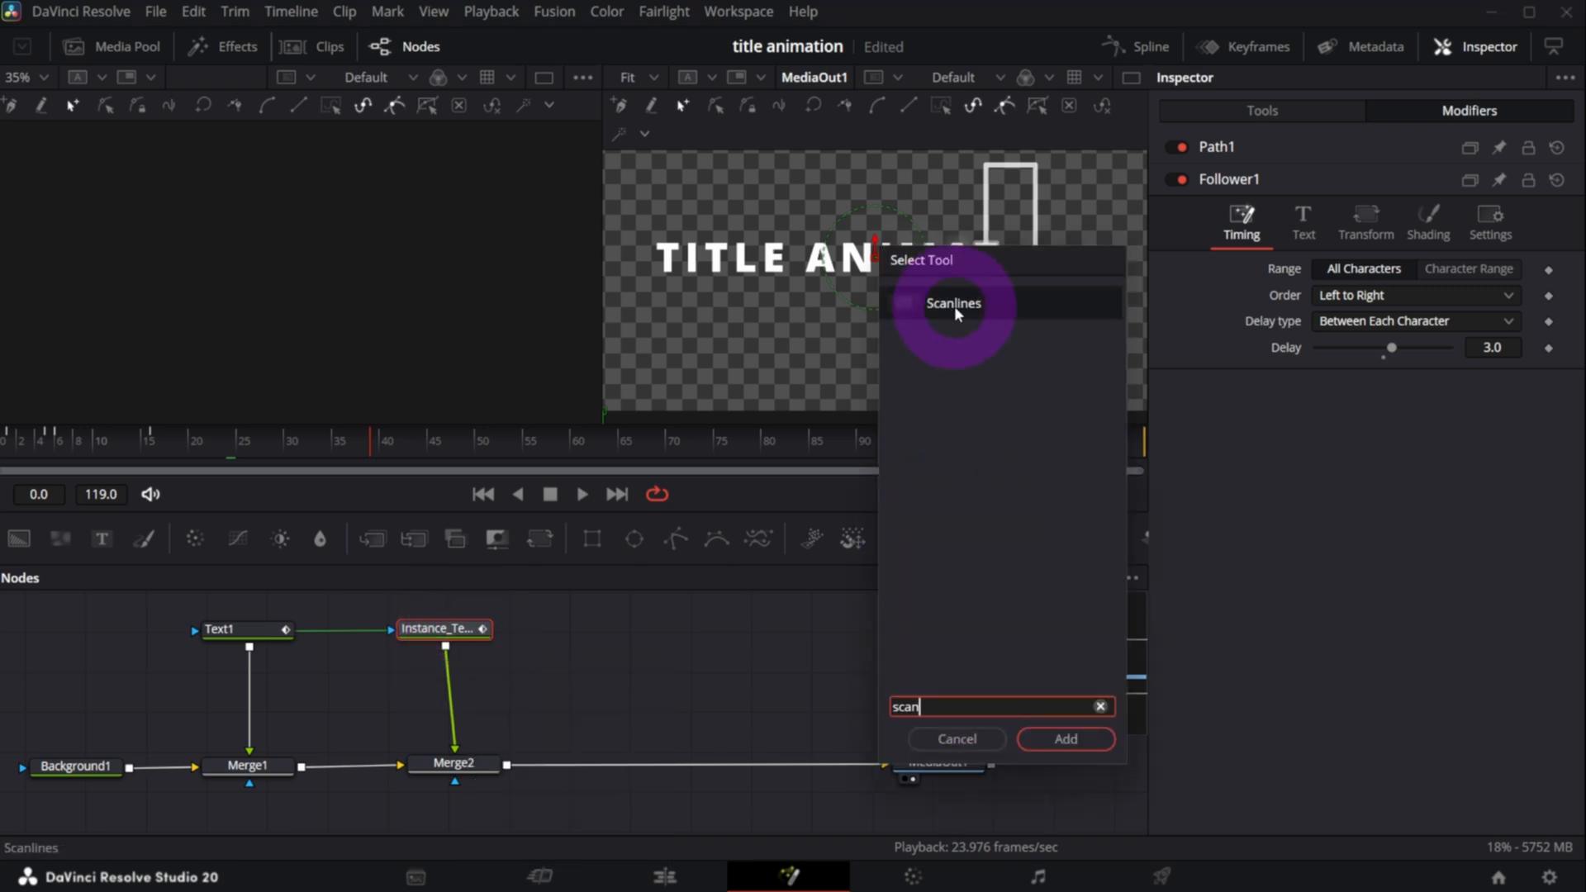
click(1072, 746)
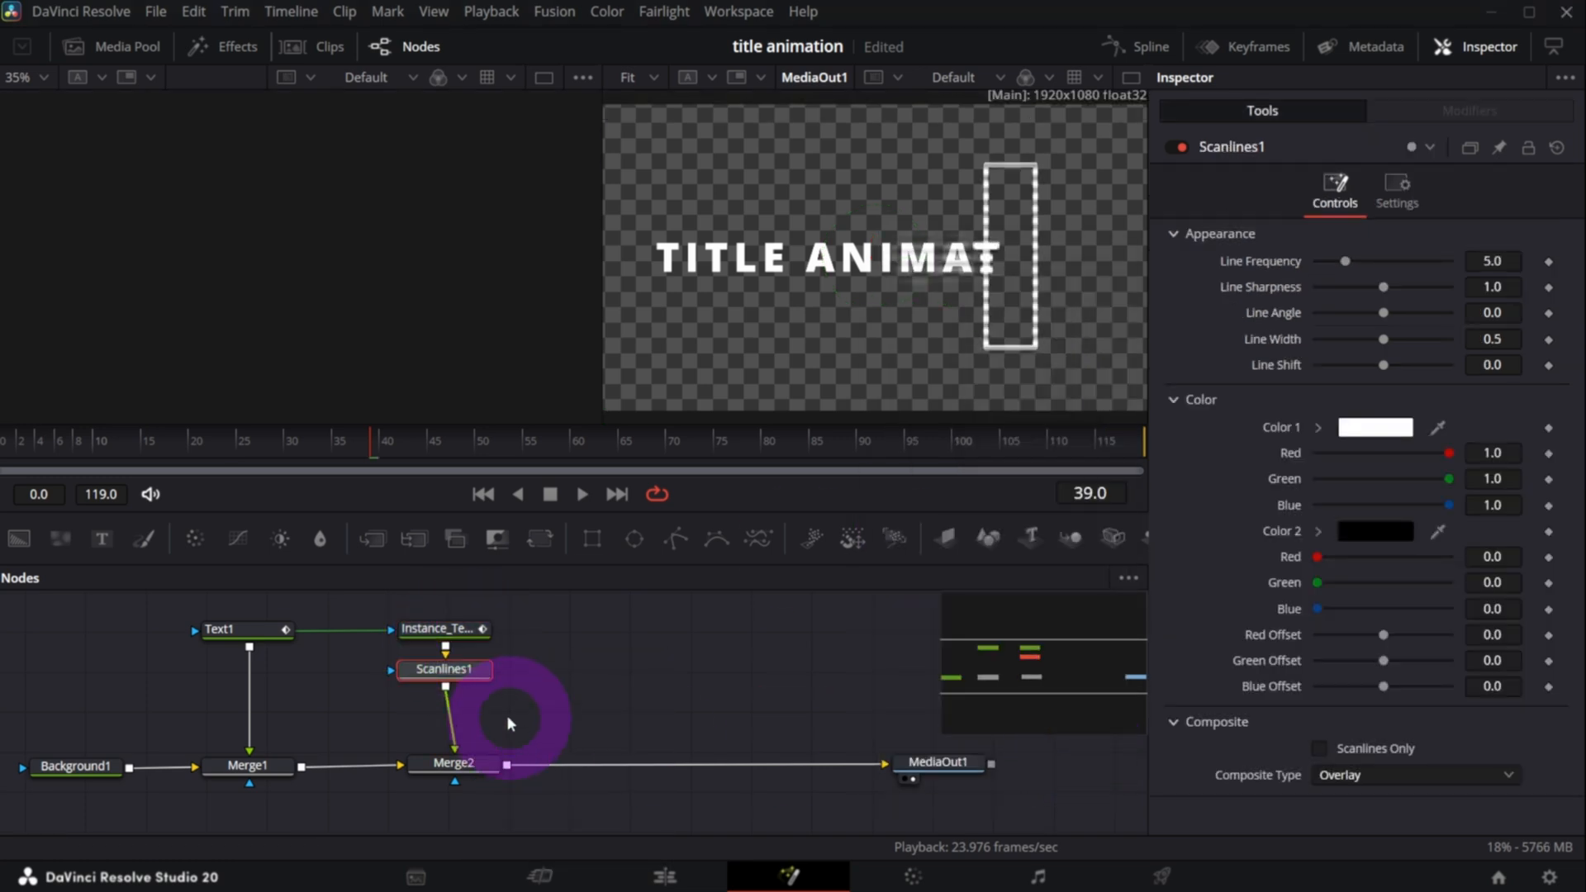
drag(455, 672, 447, 634)
drag(464, 761, 460, 765)
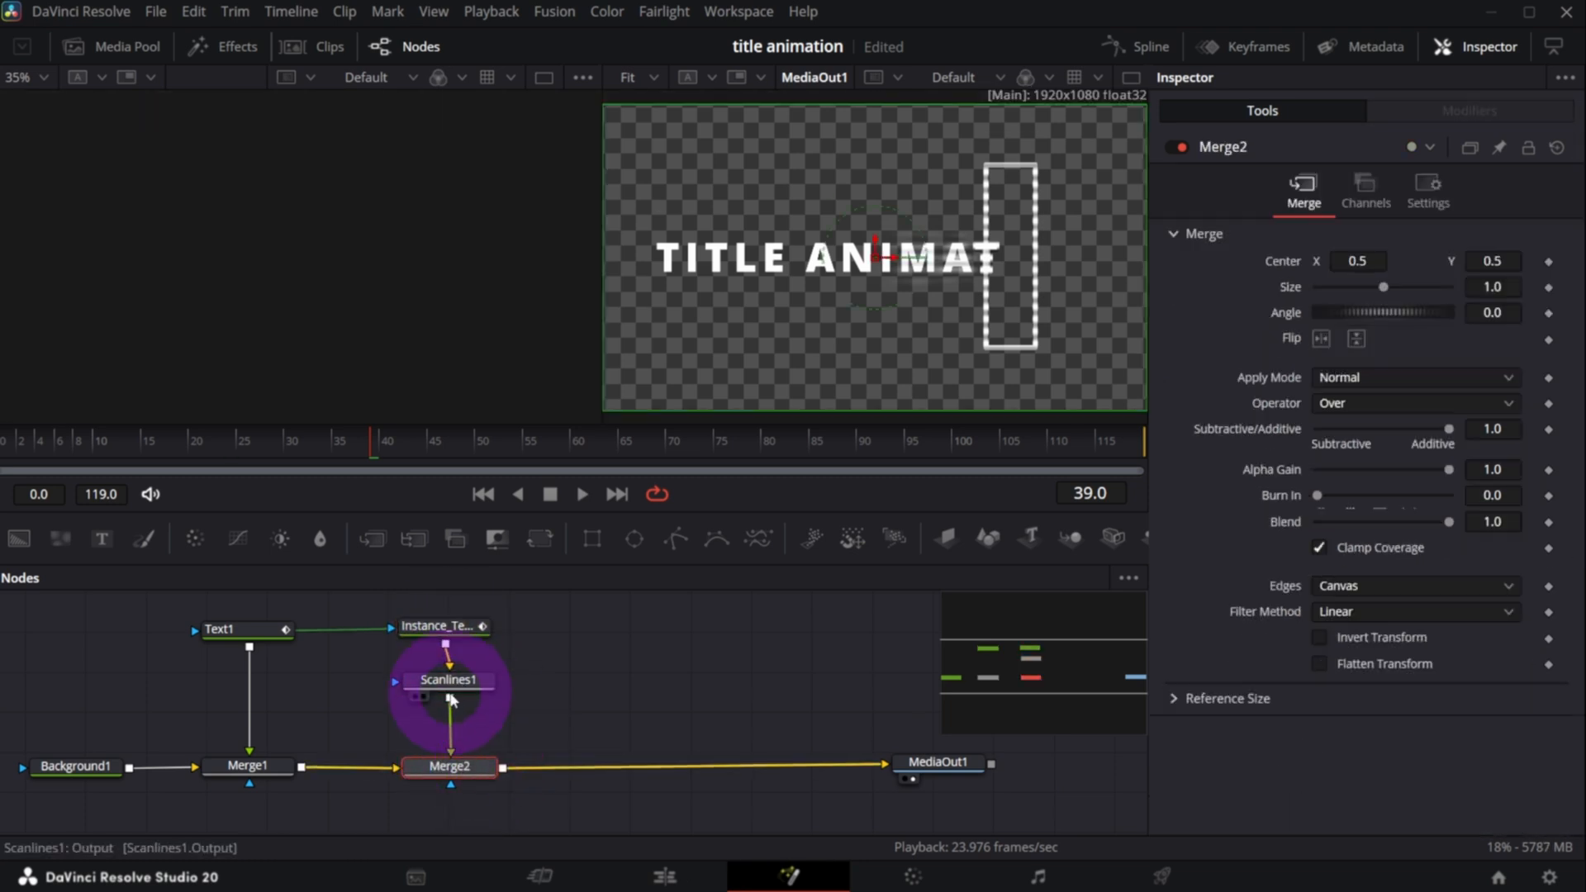
drag(453, 685, 449, 684)
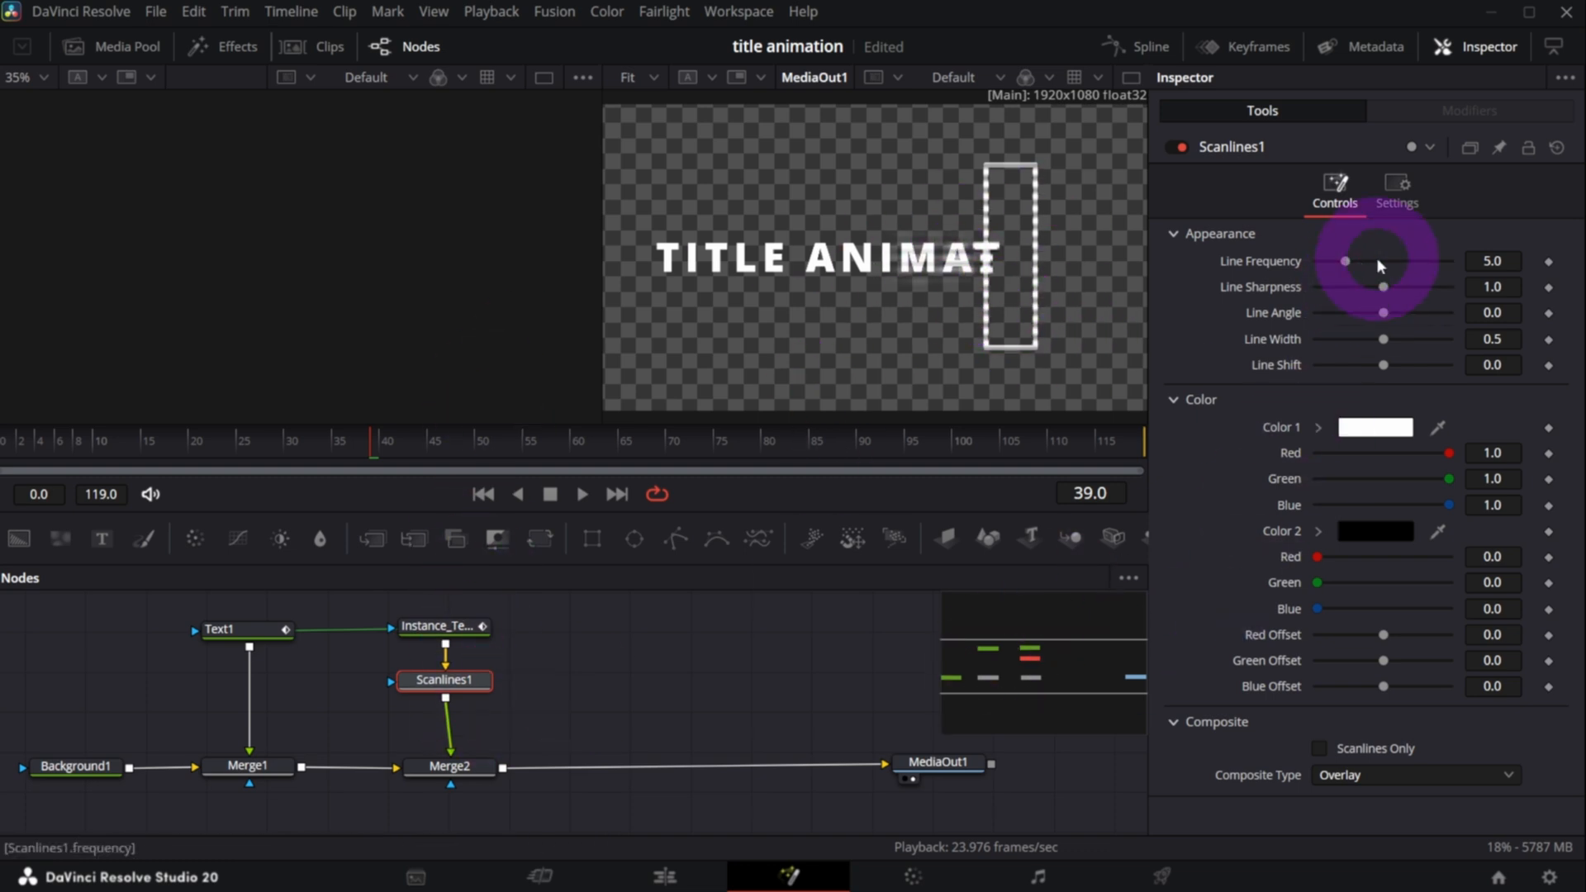
- Set Scanlines1's line frequency to 8.78 and line sharpness to 1.465, and play the animation from frame 2
drag(1345, 263, 1397, 287)
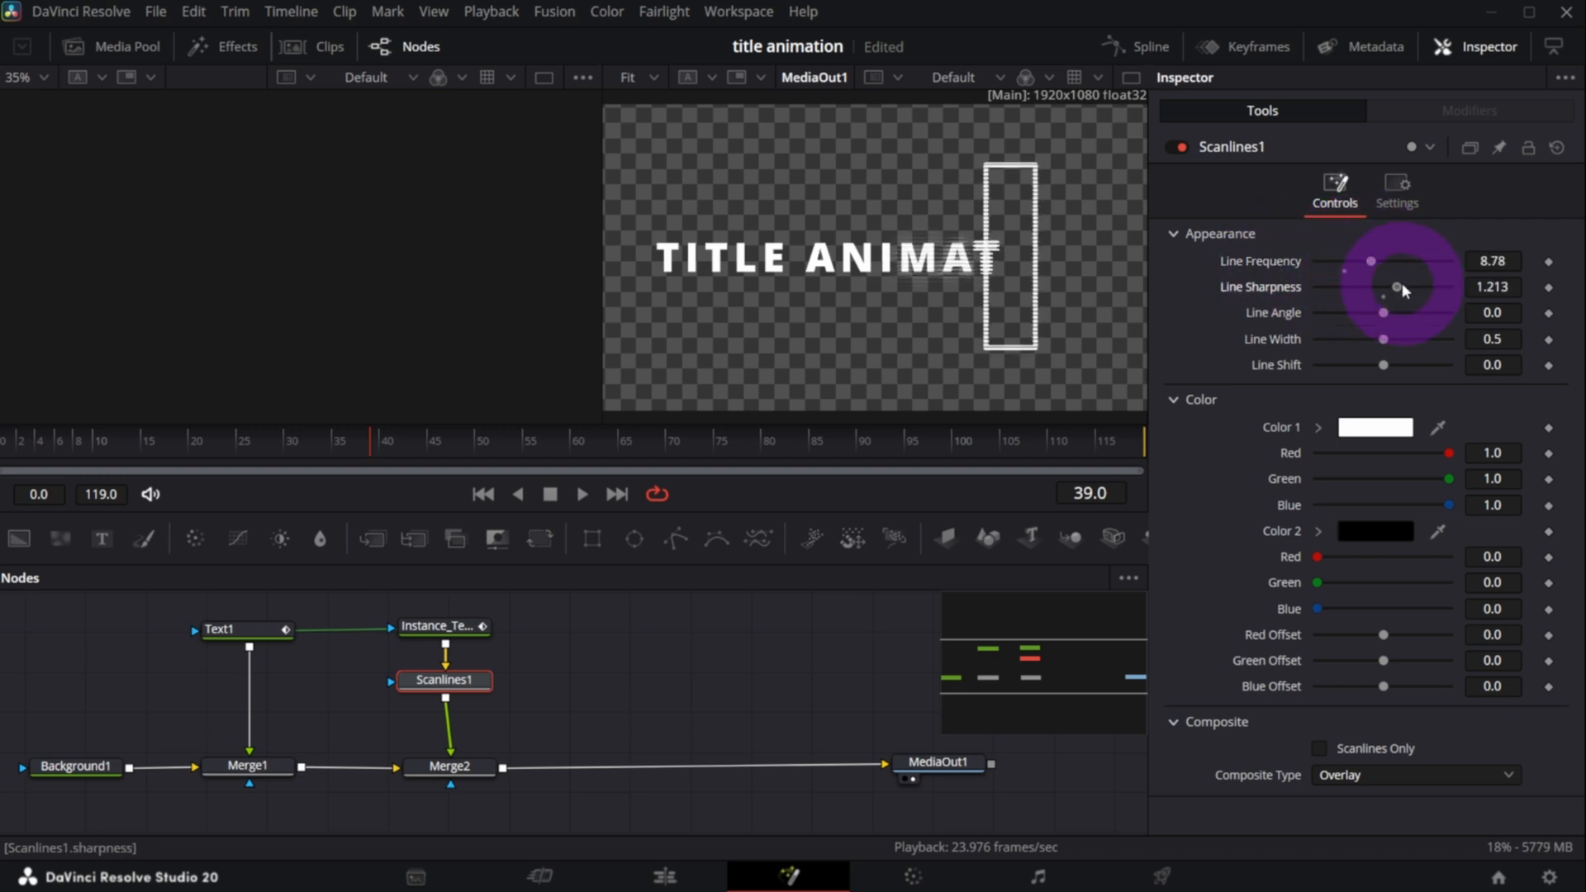
click(18, 441)
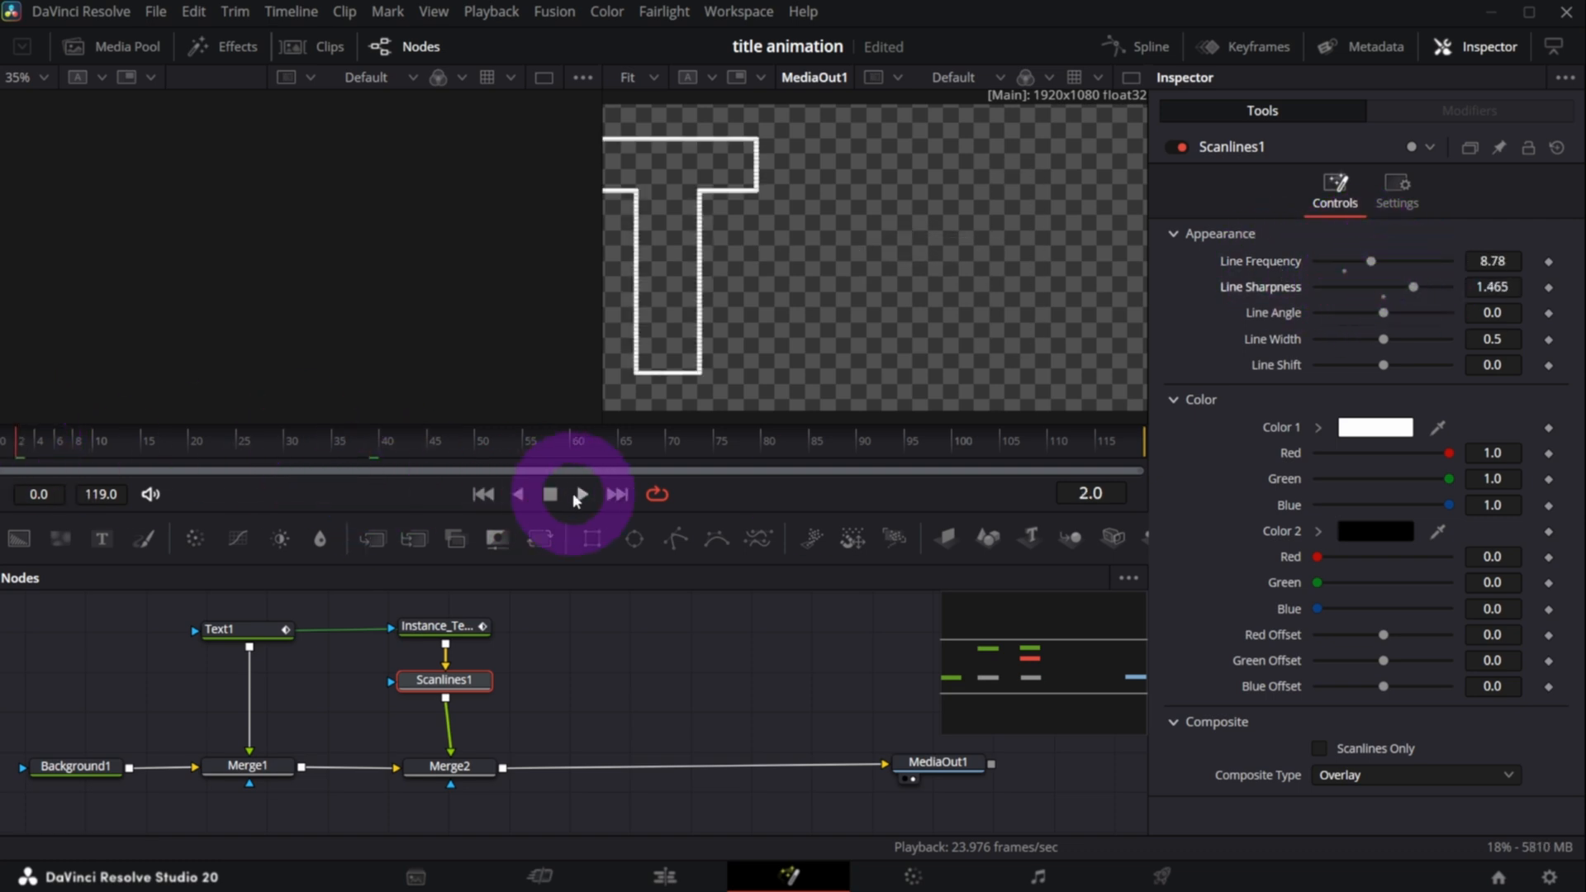
click(579, 493)
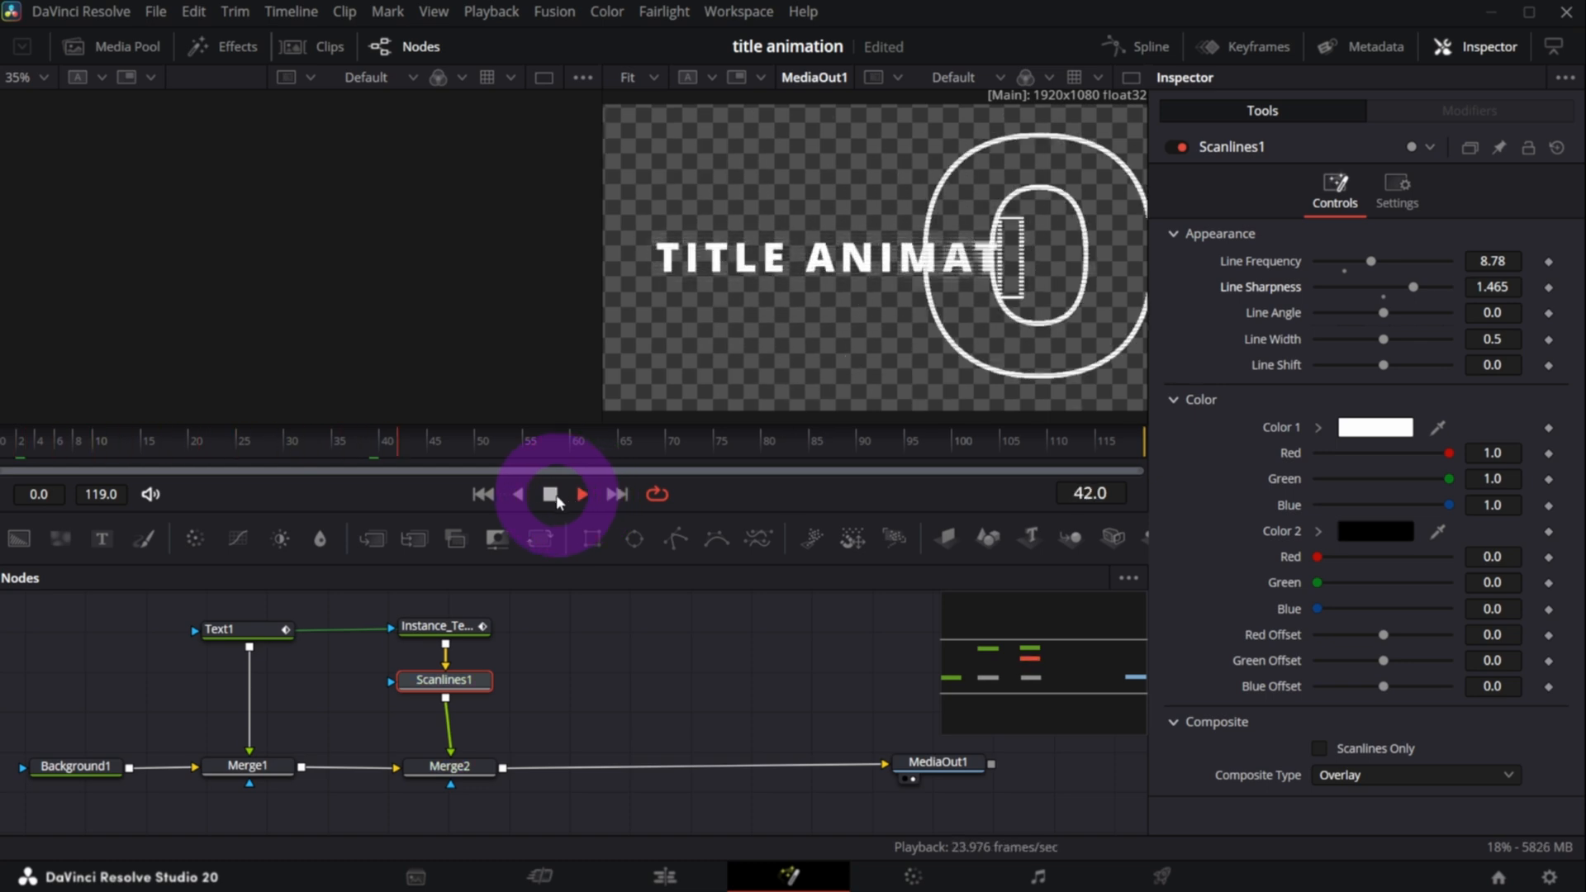
- Move the playhead to frame 25 and add a Soft Glow node between Scanlines1 and Merge2
click(2, 440)
drag(76, 440, 236, 446)
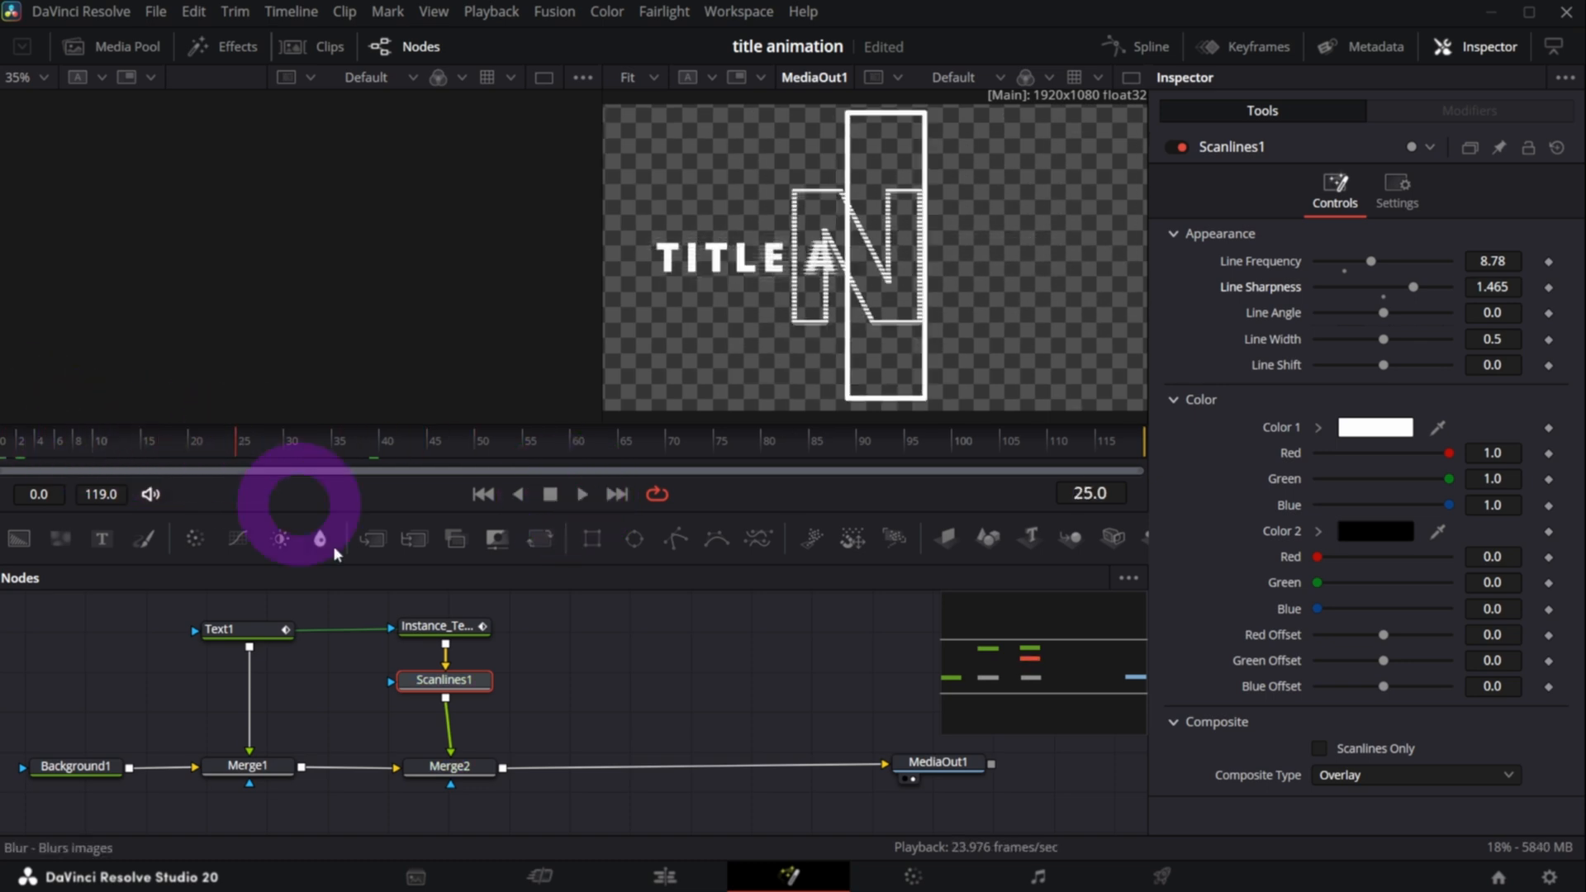
drag(474, 692, 481, 674)
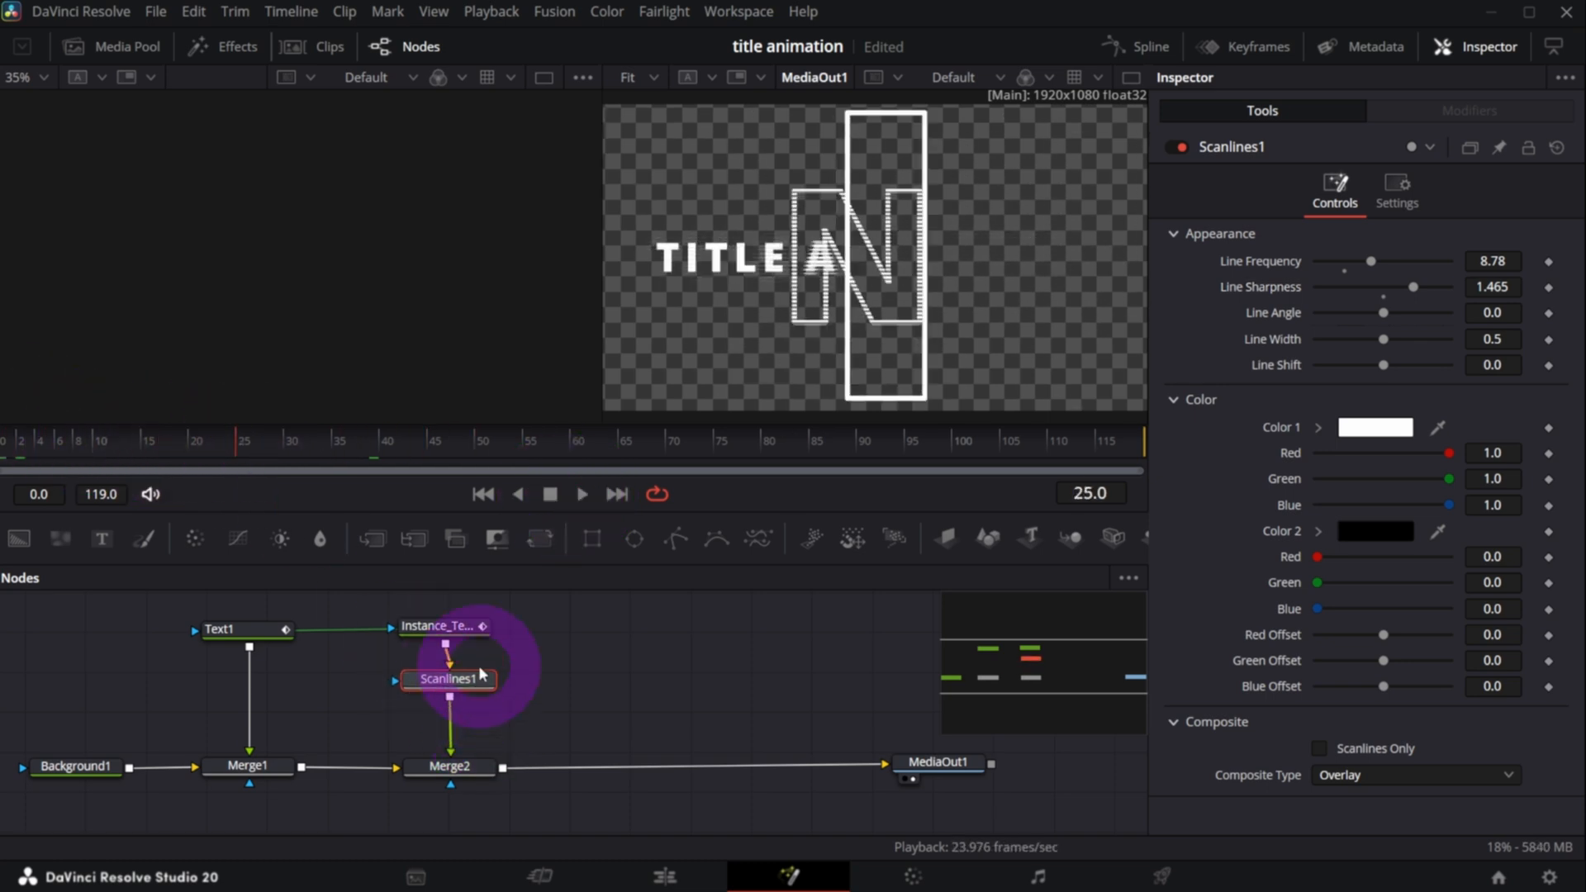
key(shift+space)
text(soft)
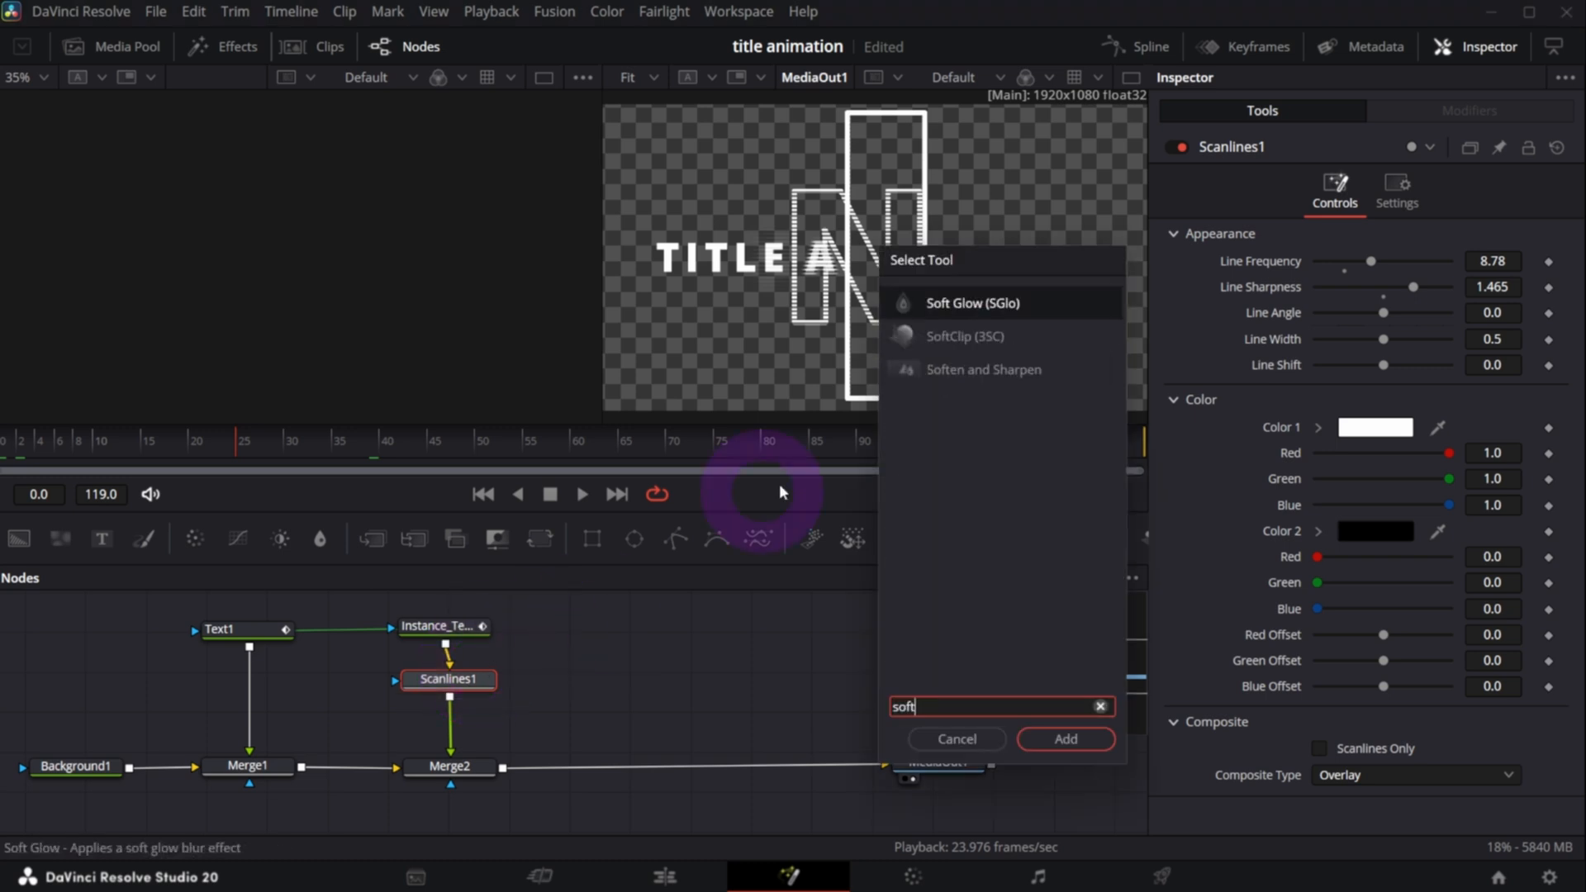
click(978, 335)
click(1064, 740)
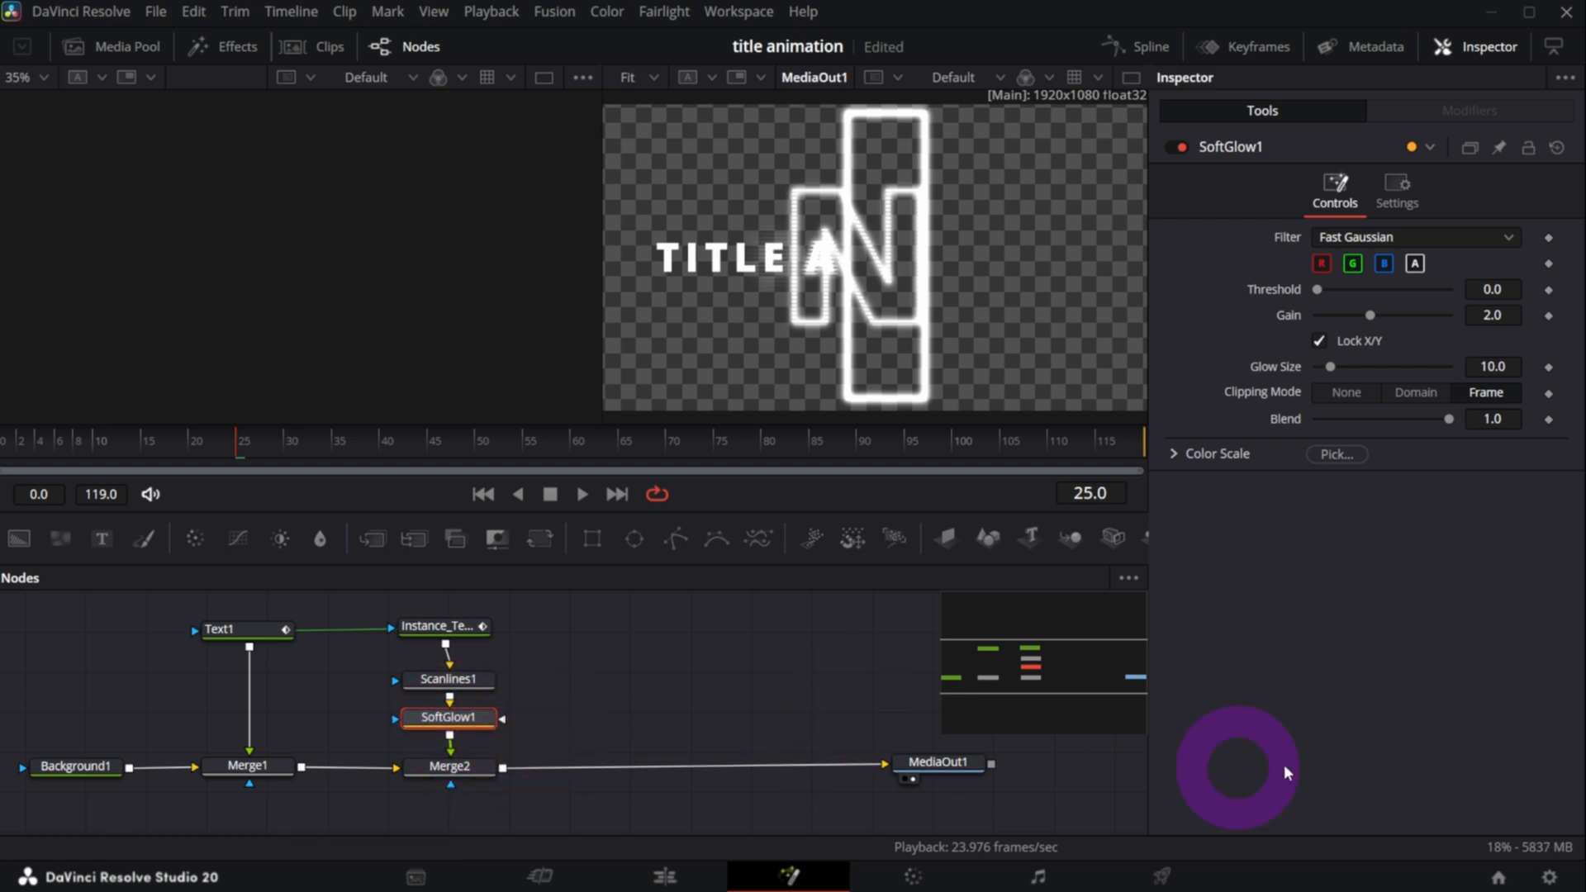
- Set SoftGlow1's glow size to 55.9, gain to 1.024, red scale to 1.858 and green scale to 0.898, and play the animation from the start
drag(1330, 369, 1381, 371)
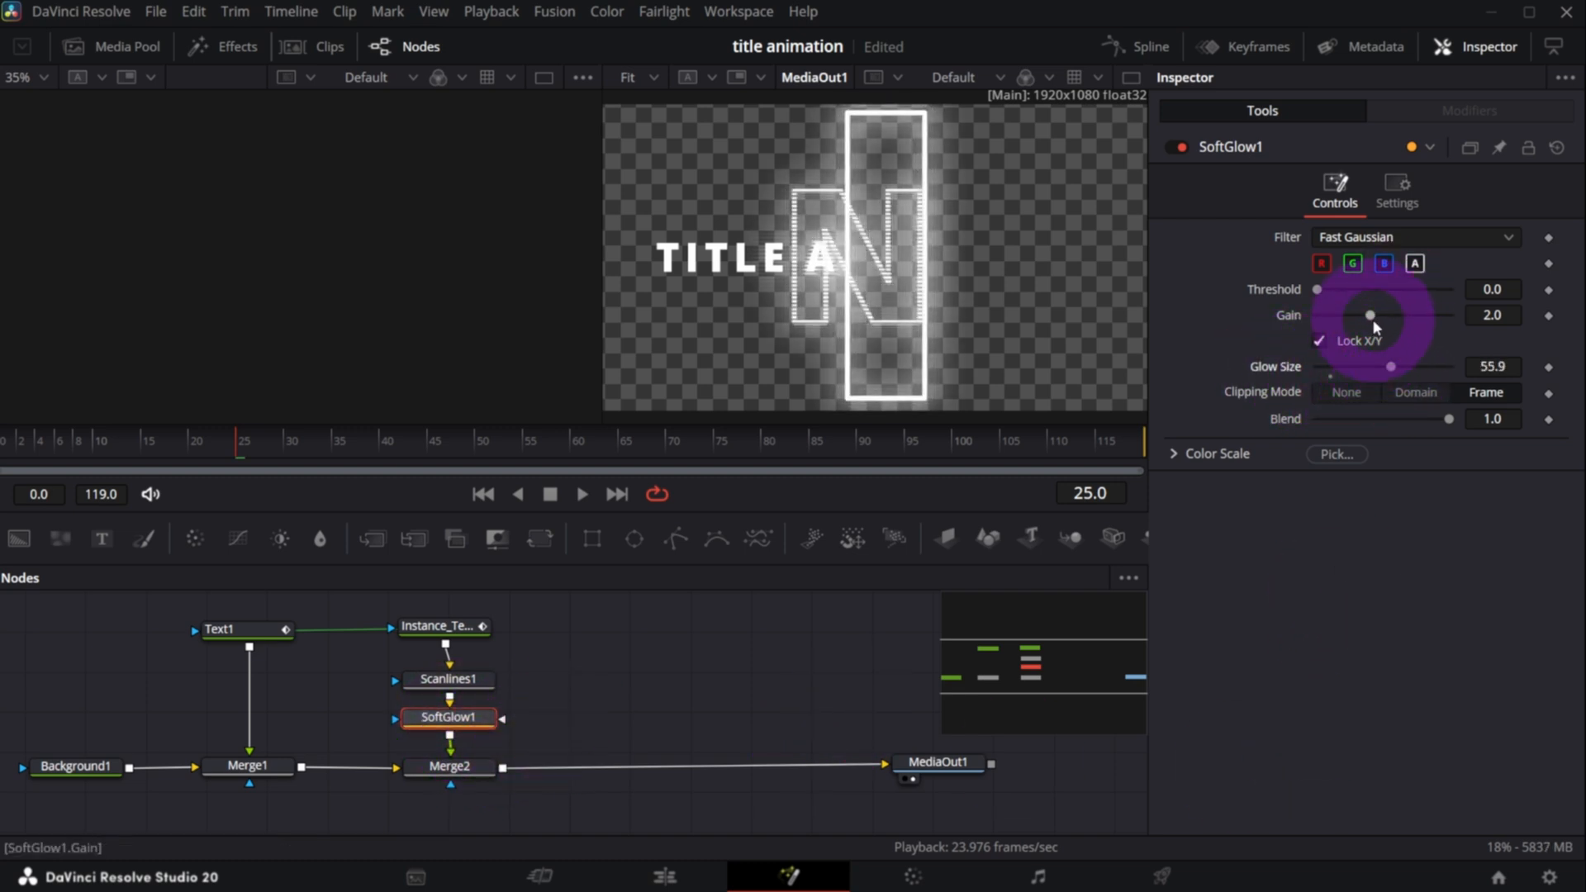
drag(1370, 315, 1343, 321)
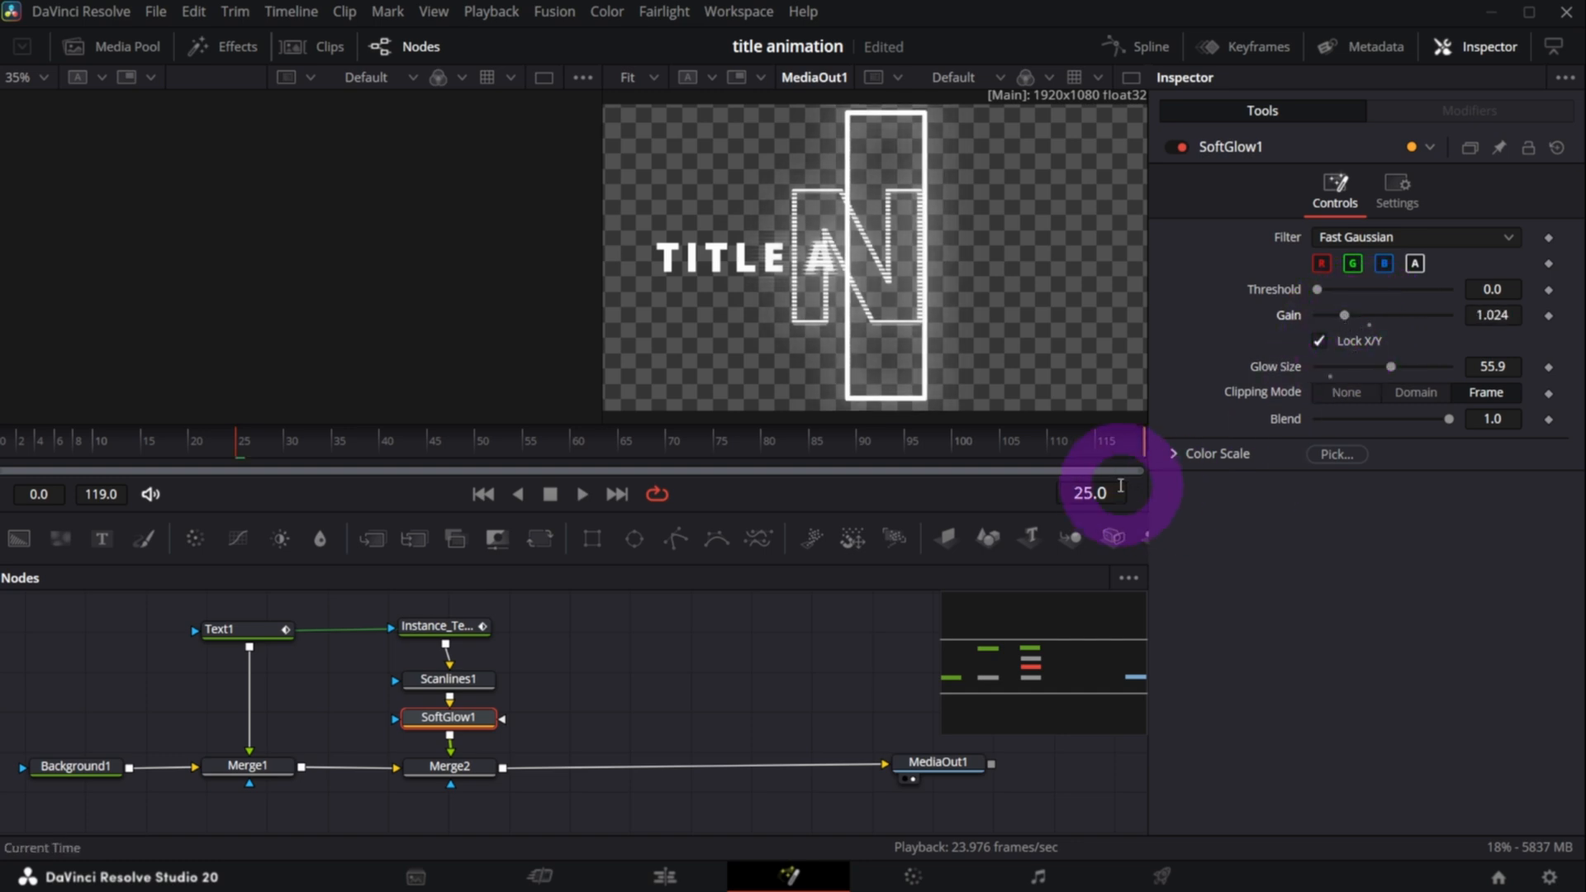
click(1173, 456)
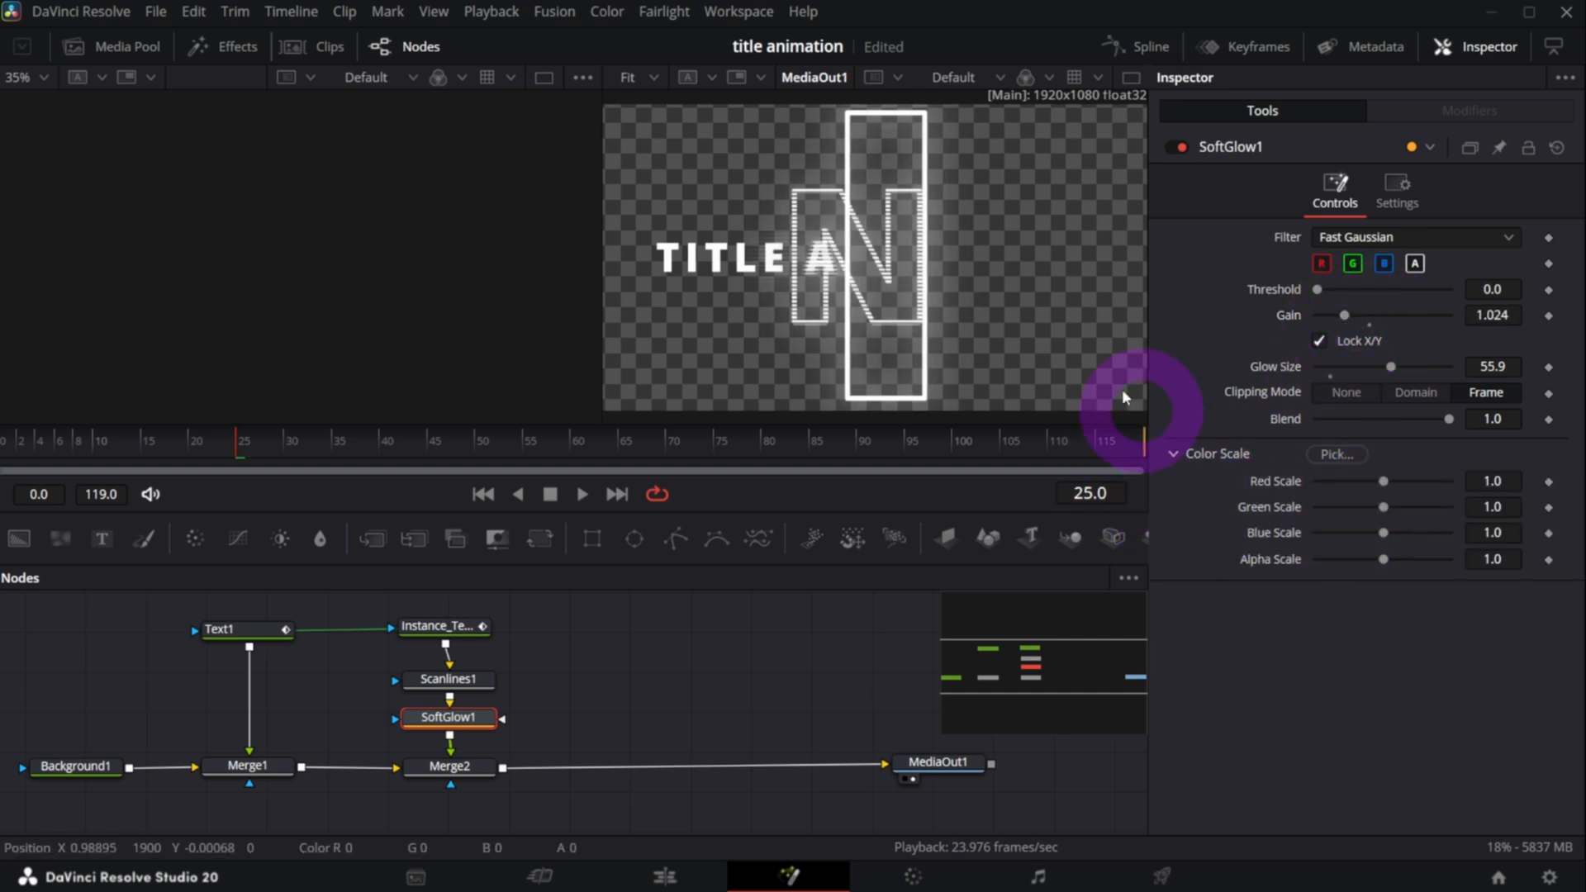
drag(1386, 484, 1380, 519)
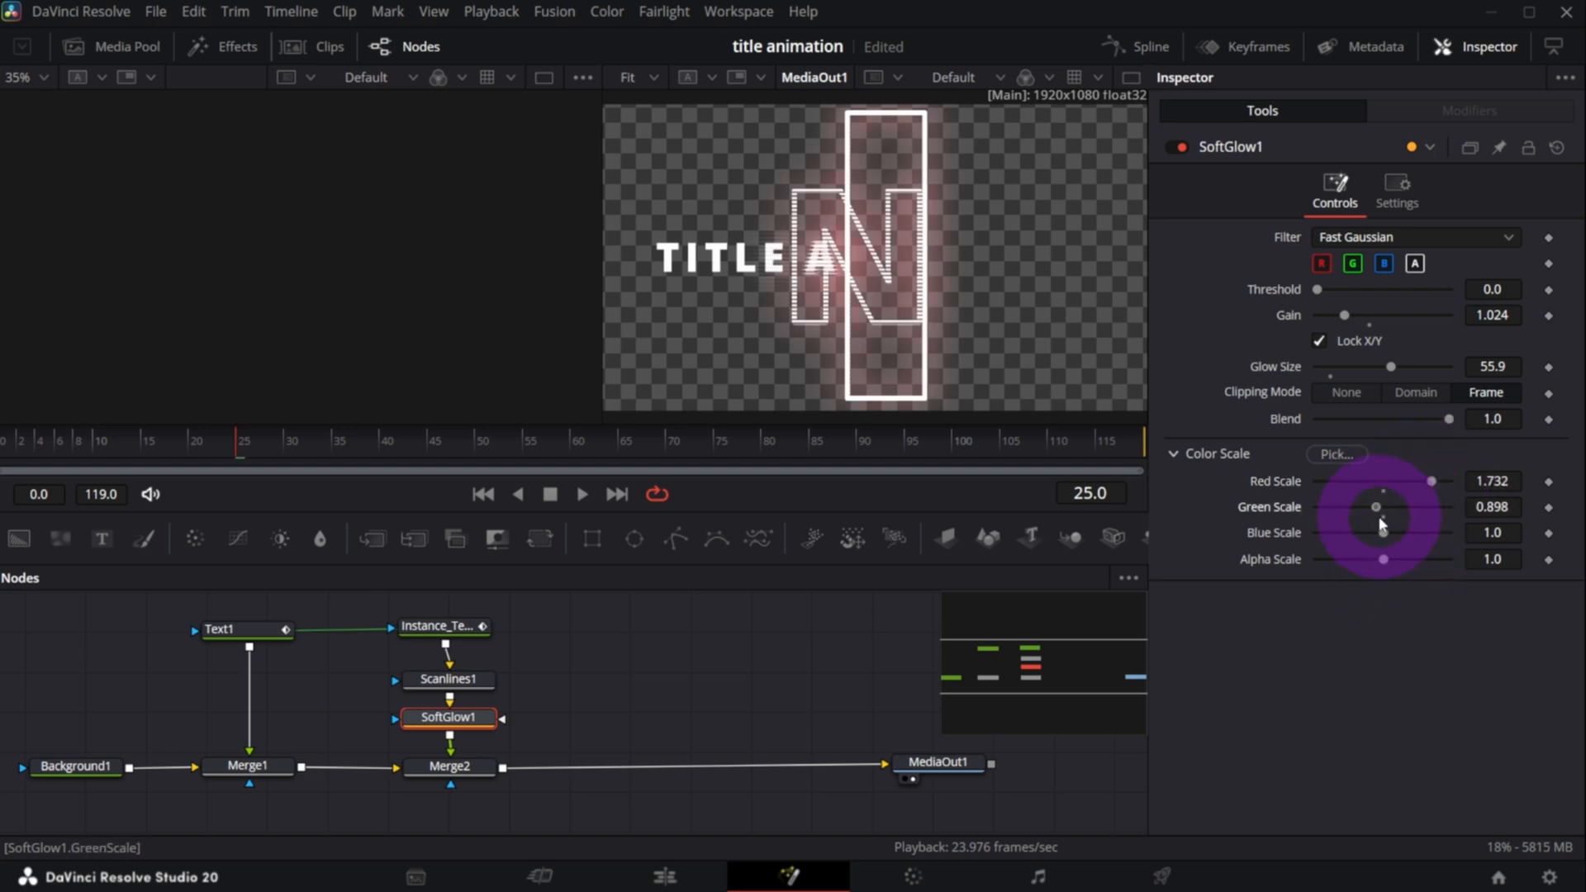
key(space)
click(484, 494)
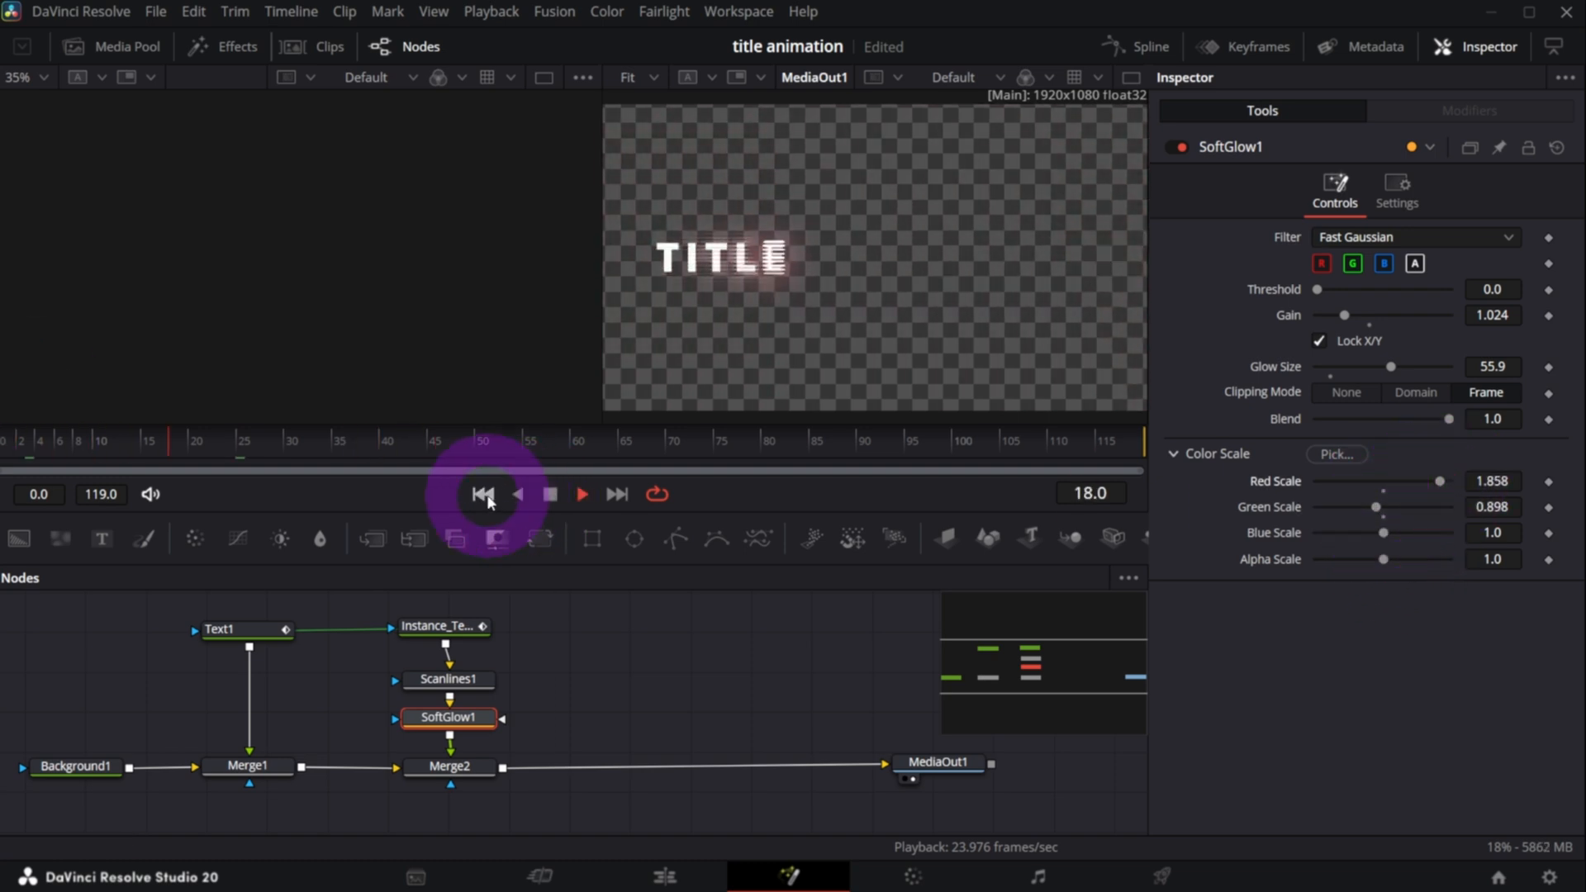
click(484, 494)
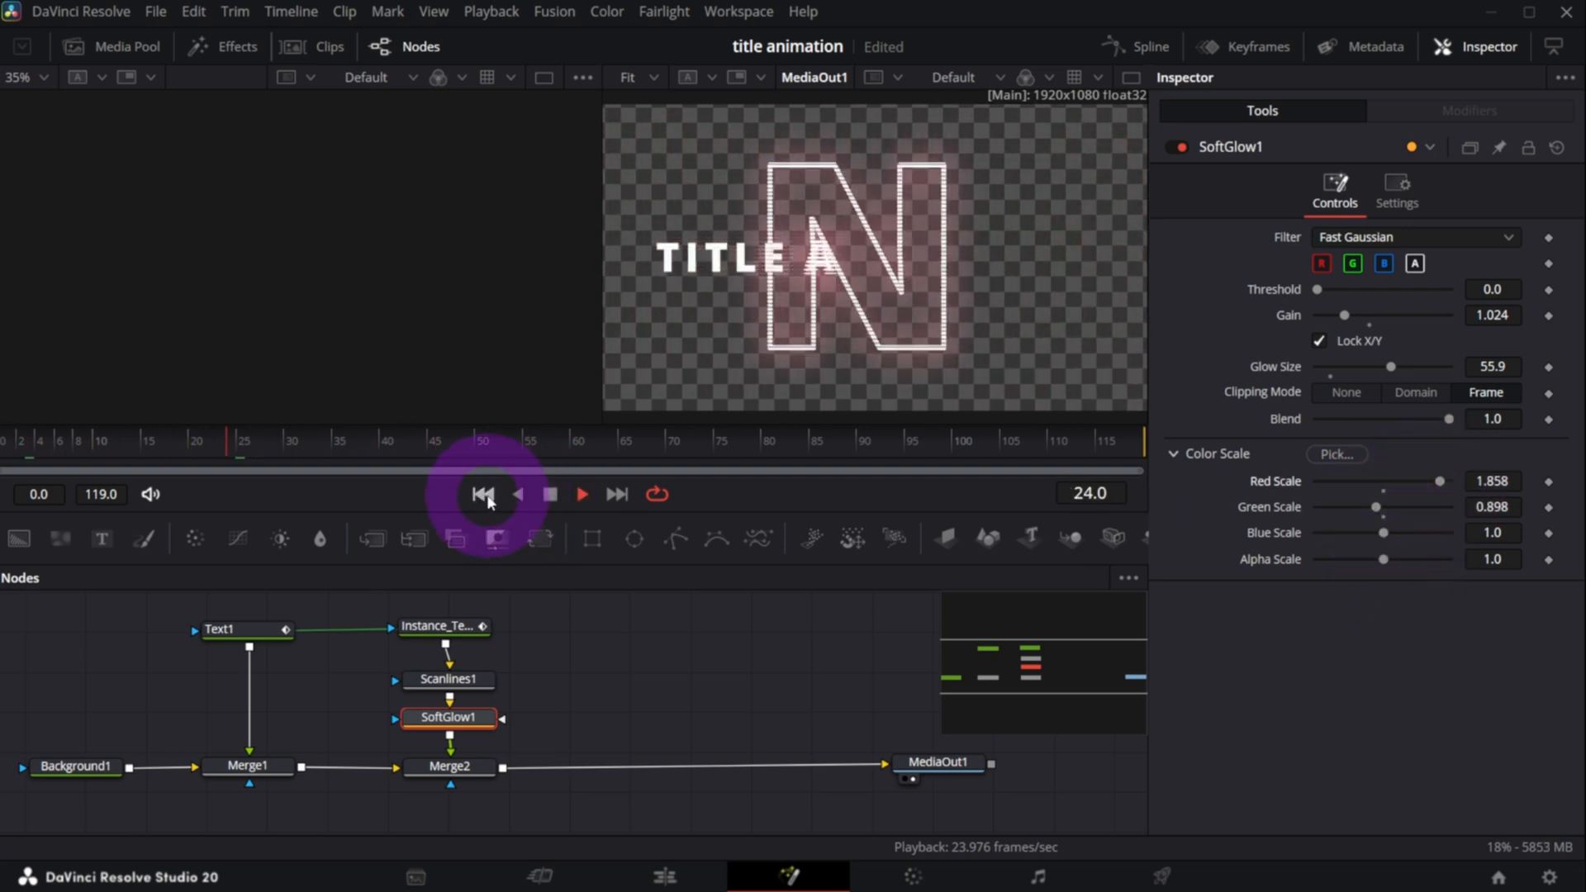
- Move the text, effect and merge nodes away from Background1 to free space in the node graph, and level Background1 with Merge1
click(466, 793)
drag(140, 592, 621, 778)
click(697, 726)
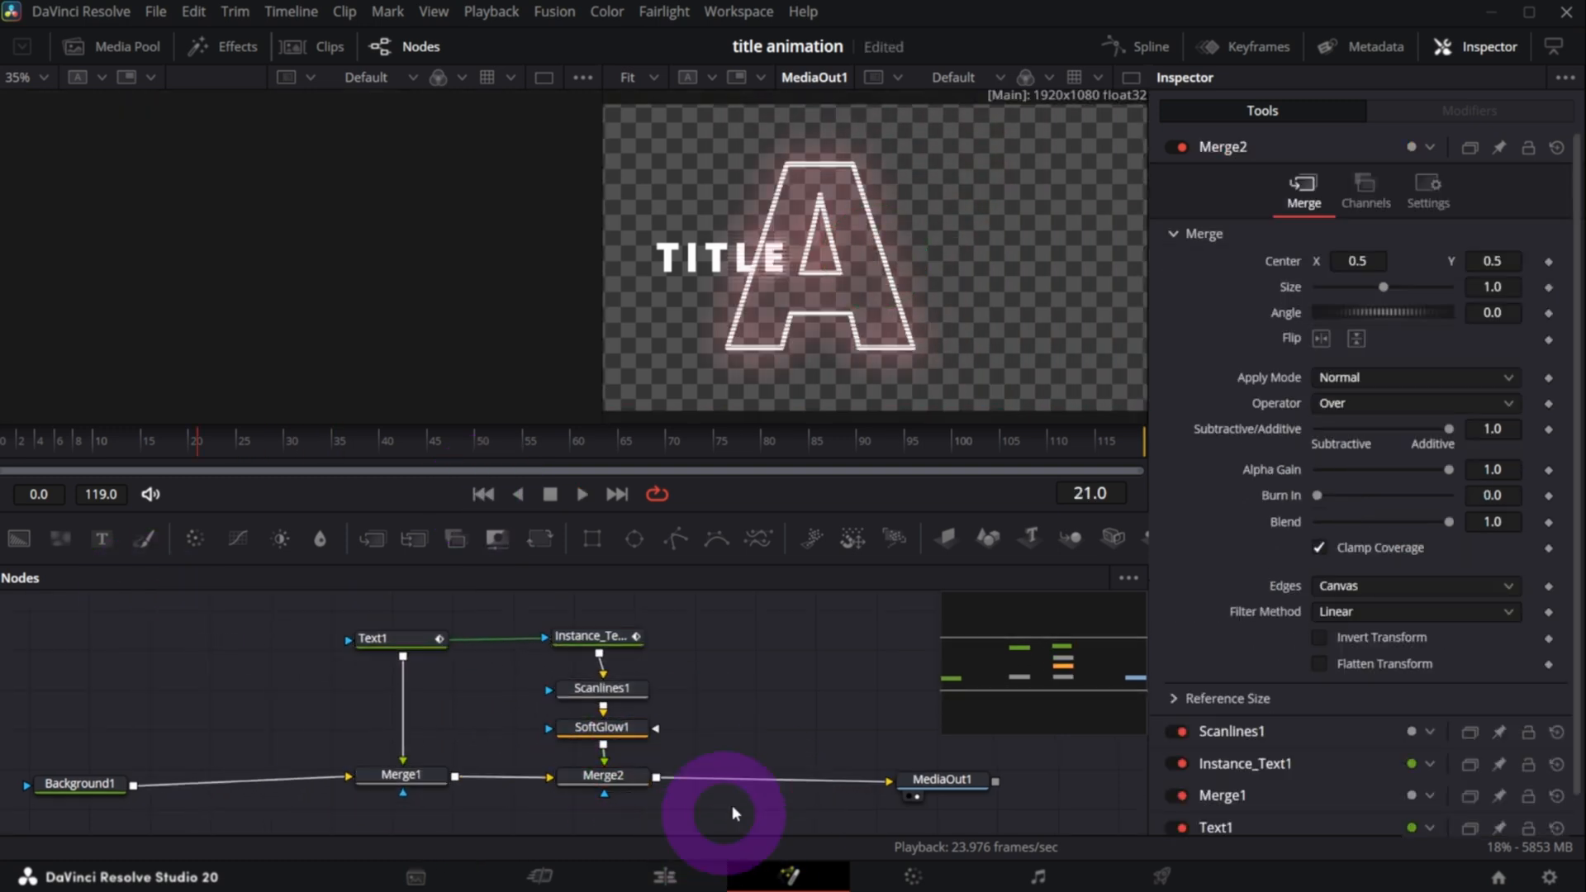
drag(76, 783, 76, 779)
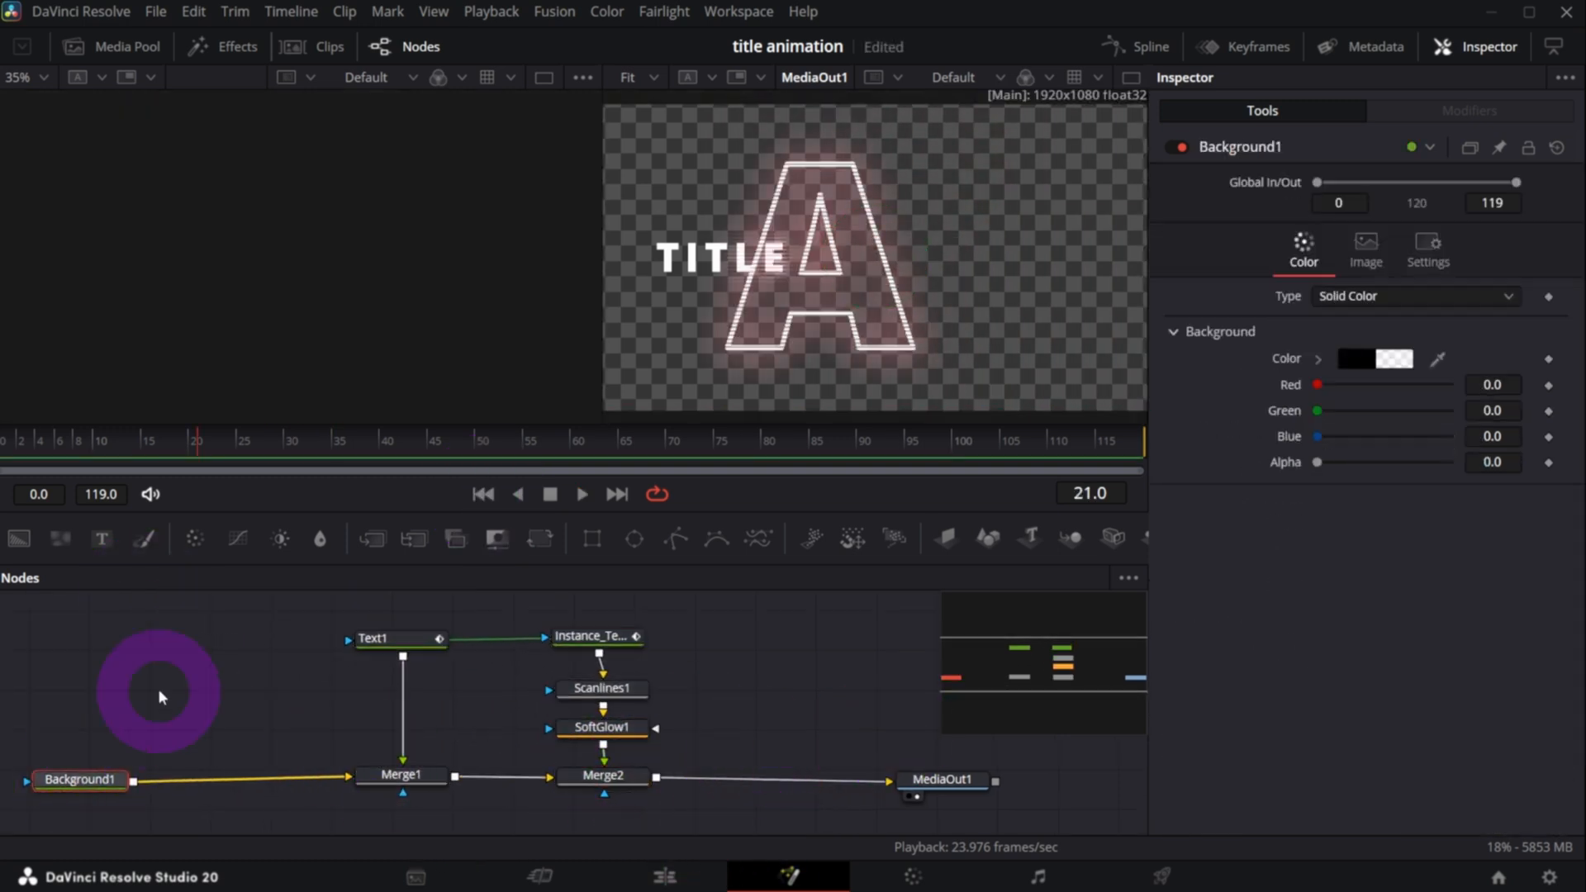
- Add a separate DVE node above Background1, connect SoftGlow1's output to its input, and show DVE1 in the first viewer
key(shift+space)
text(Soft Glow)
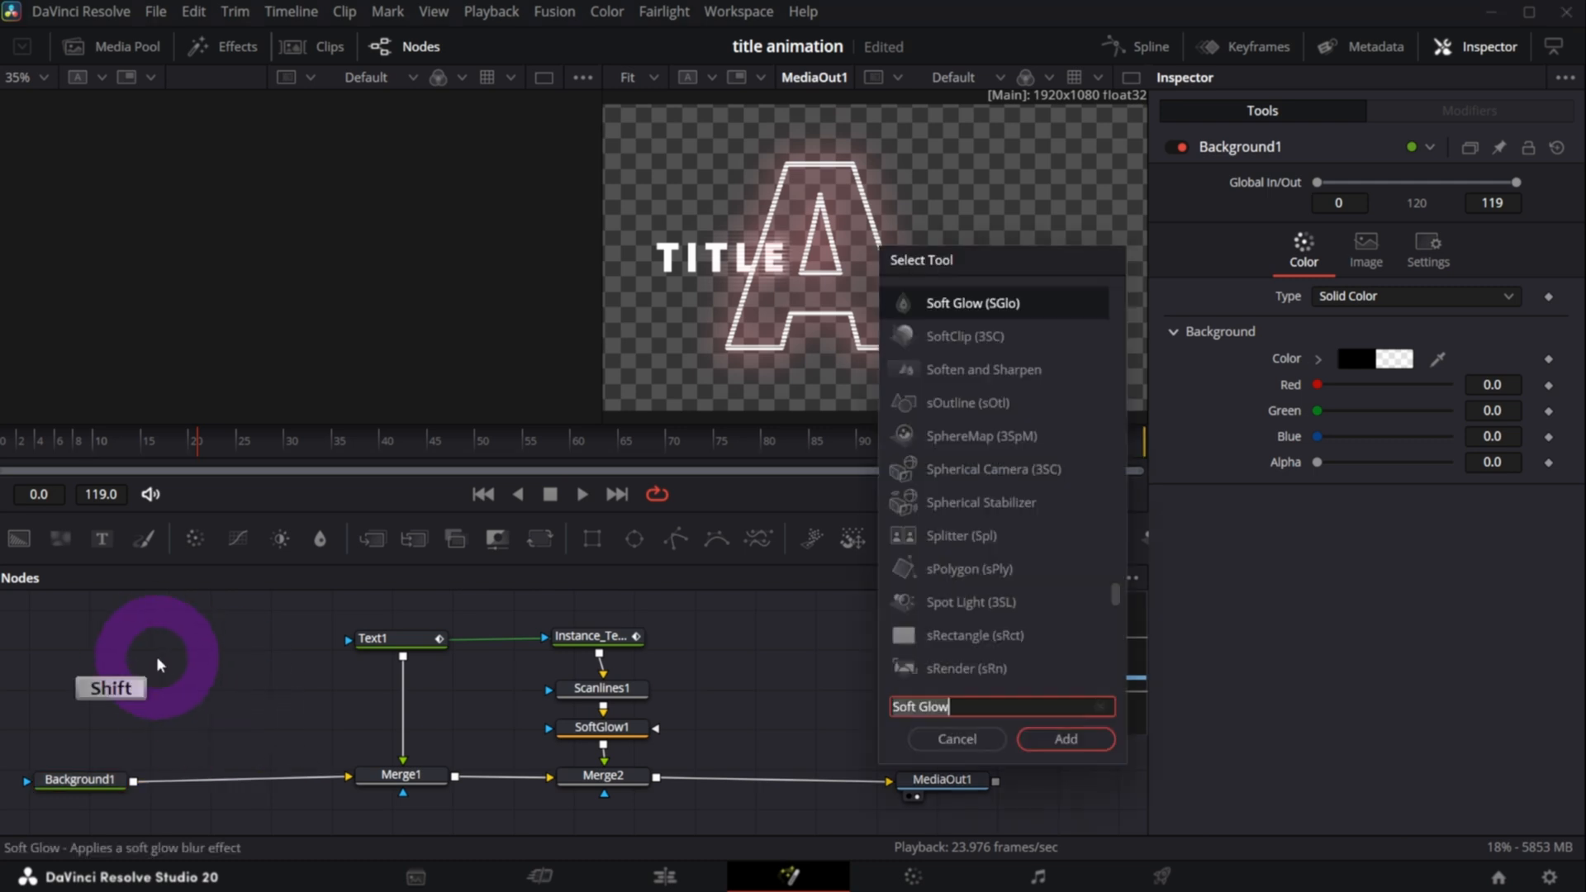
text(dve)
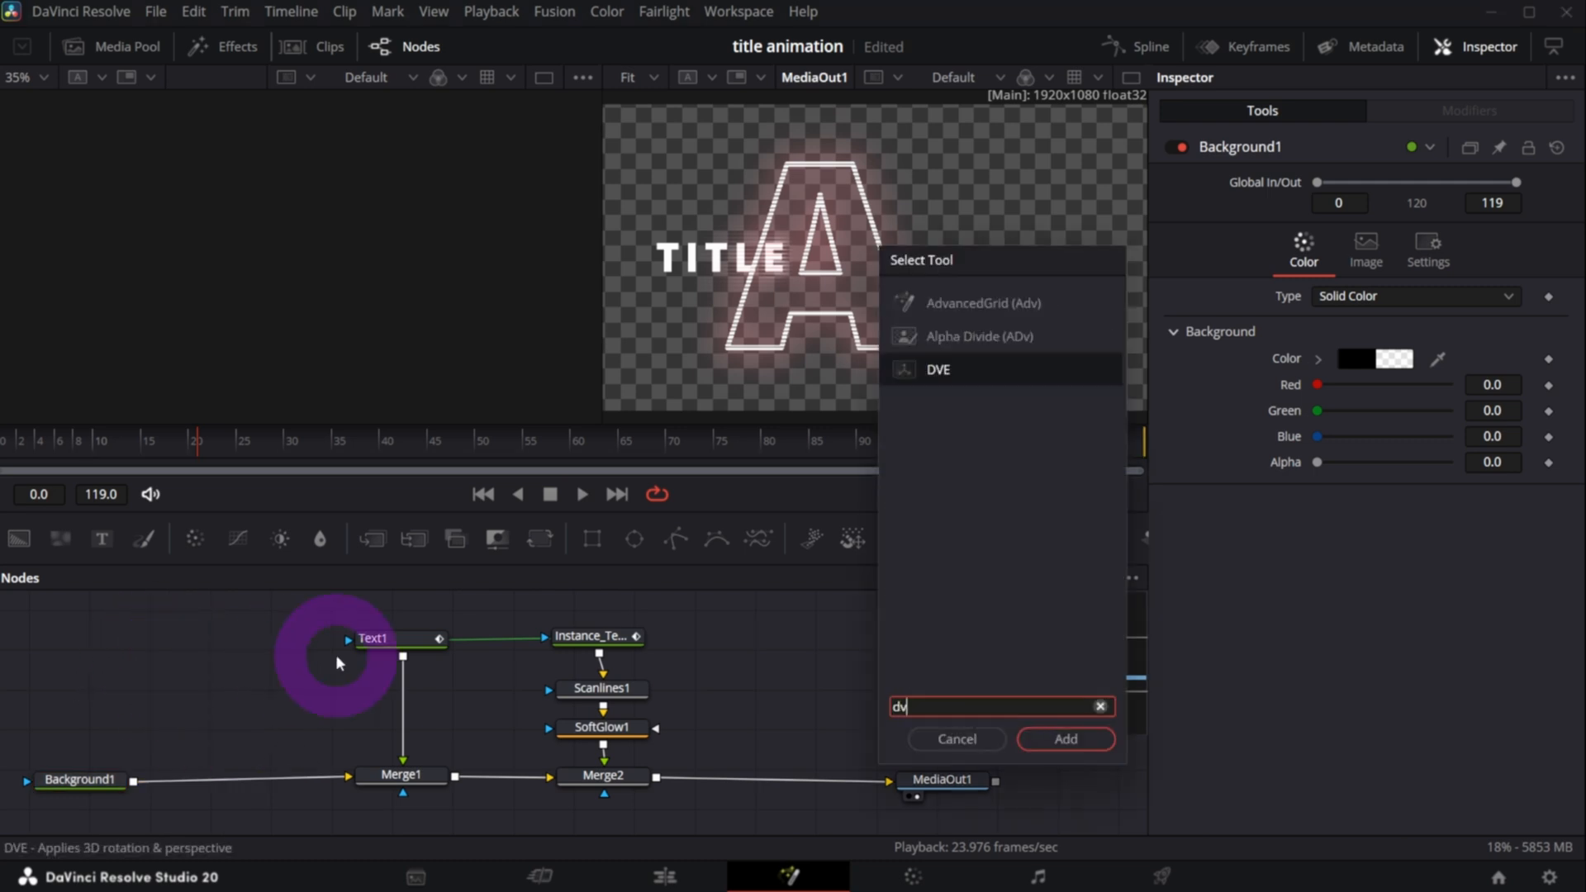
click(1084, 740)
click(194, 665)
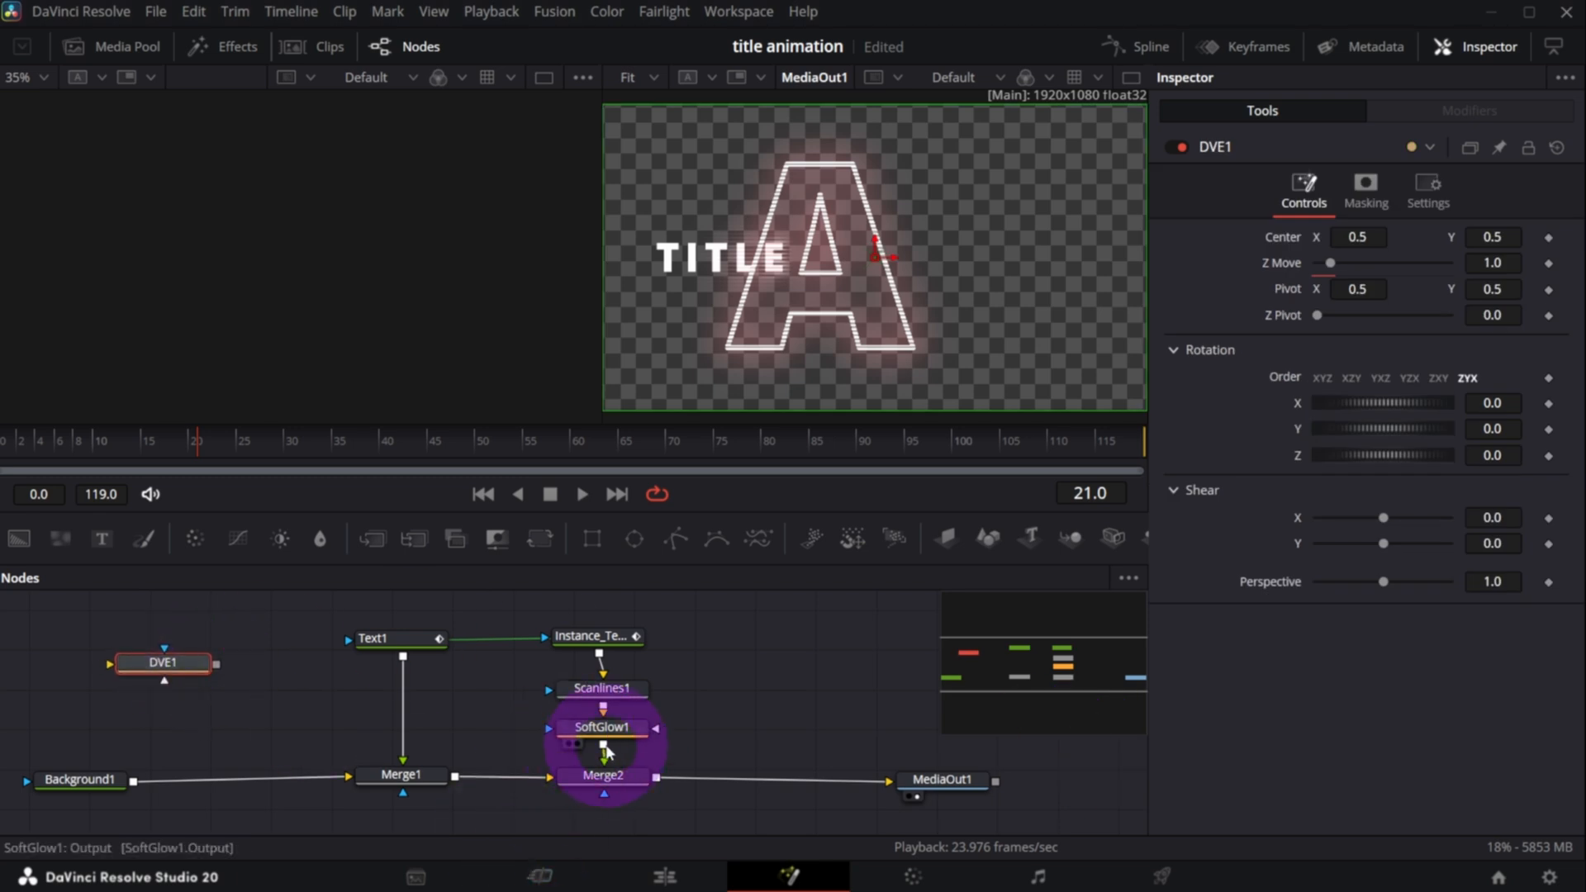
drag(606, 750, 231, 667)
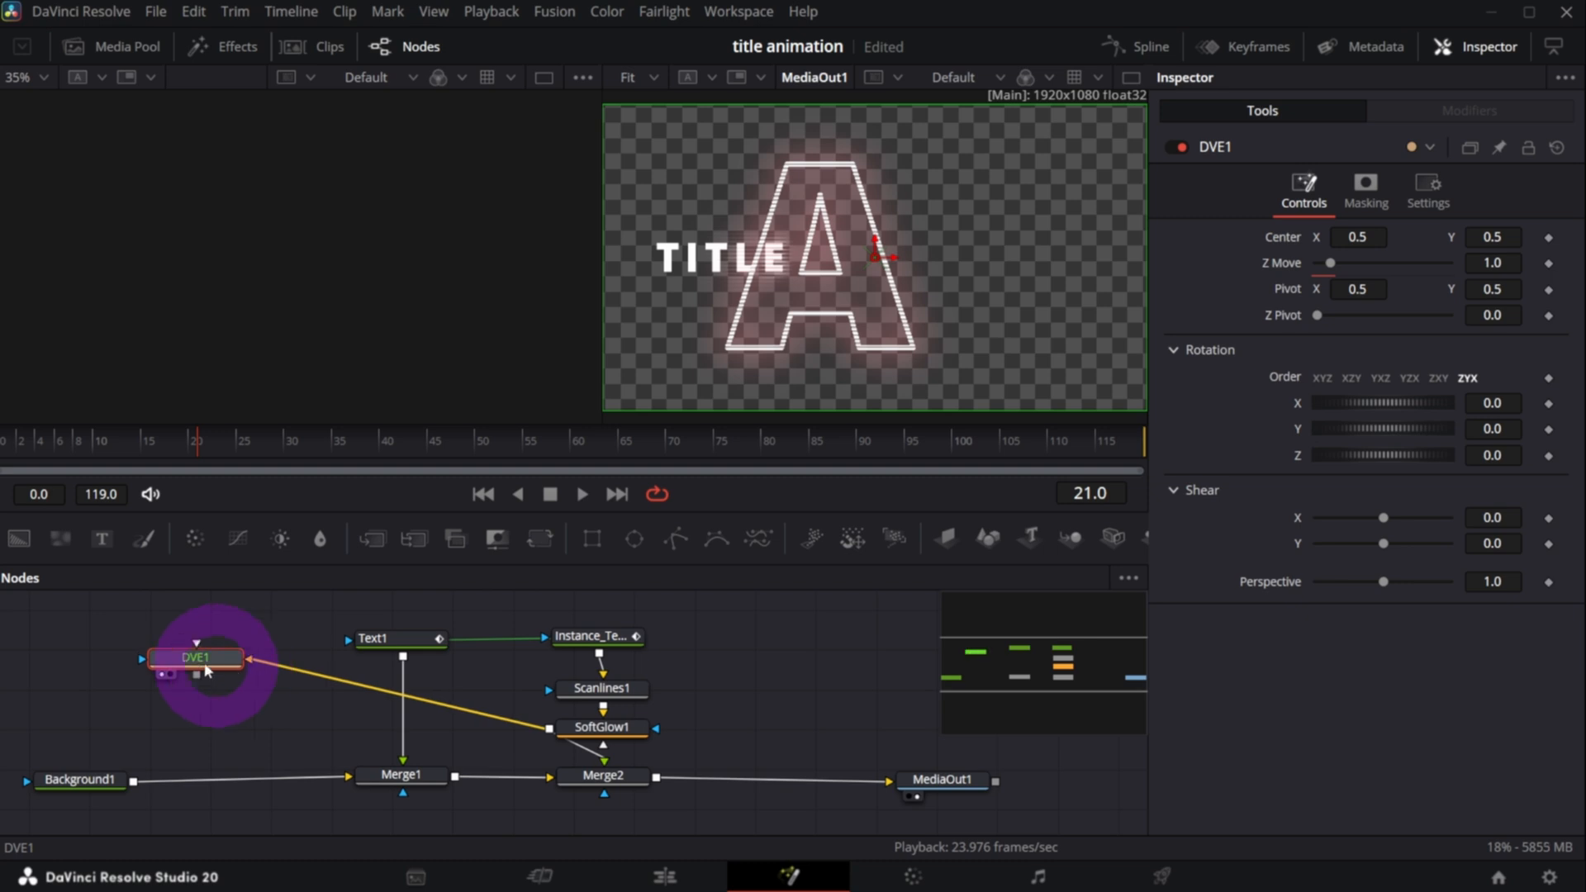
drag(189, 655, 198, 656)
key(1)
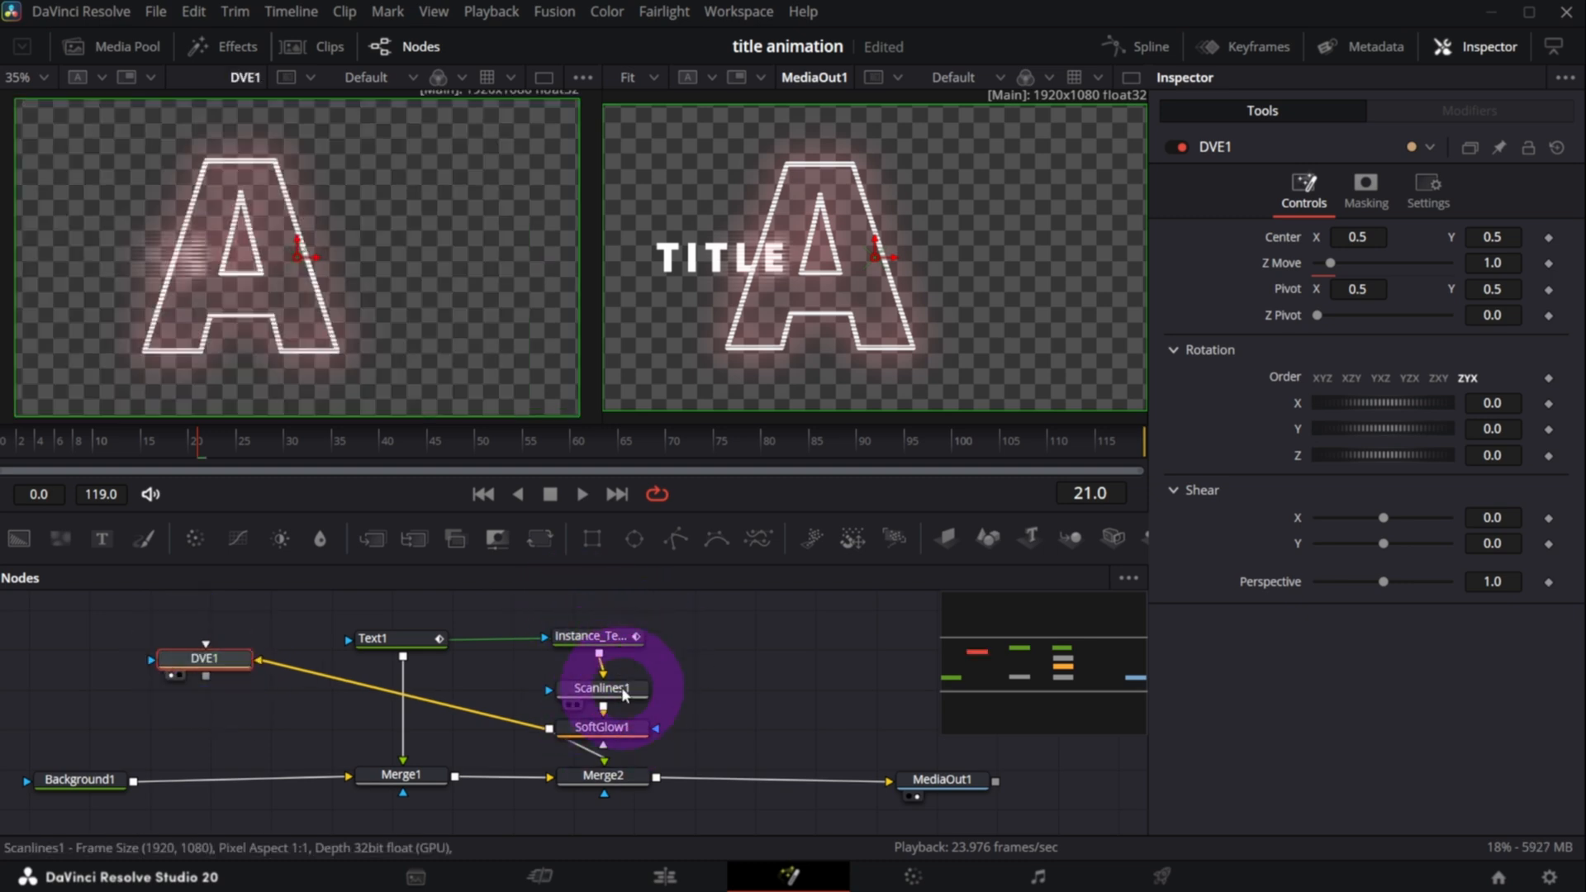
- Add a Color Corrector node after DVE1, show it in the first viewer, and set its saturation to 0.0
drag(214, 662, 210, 659)
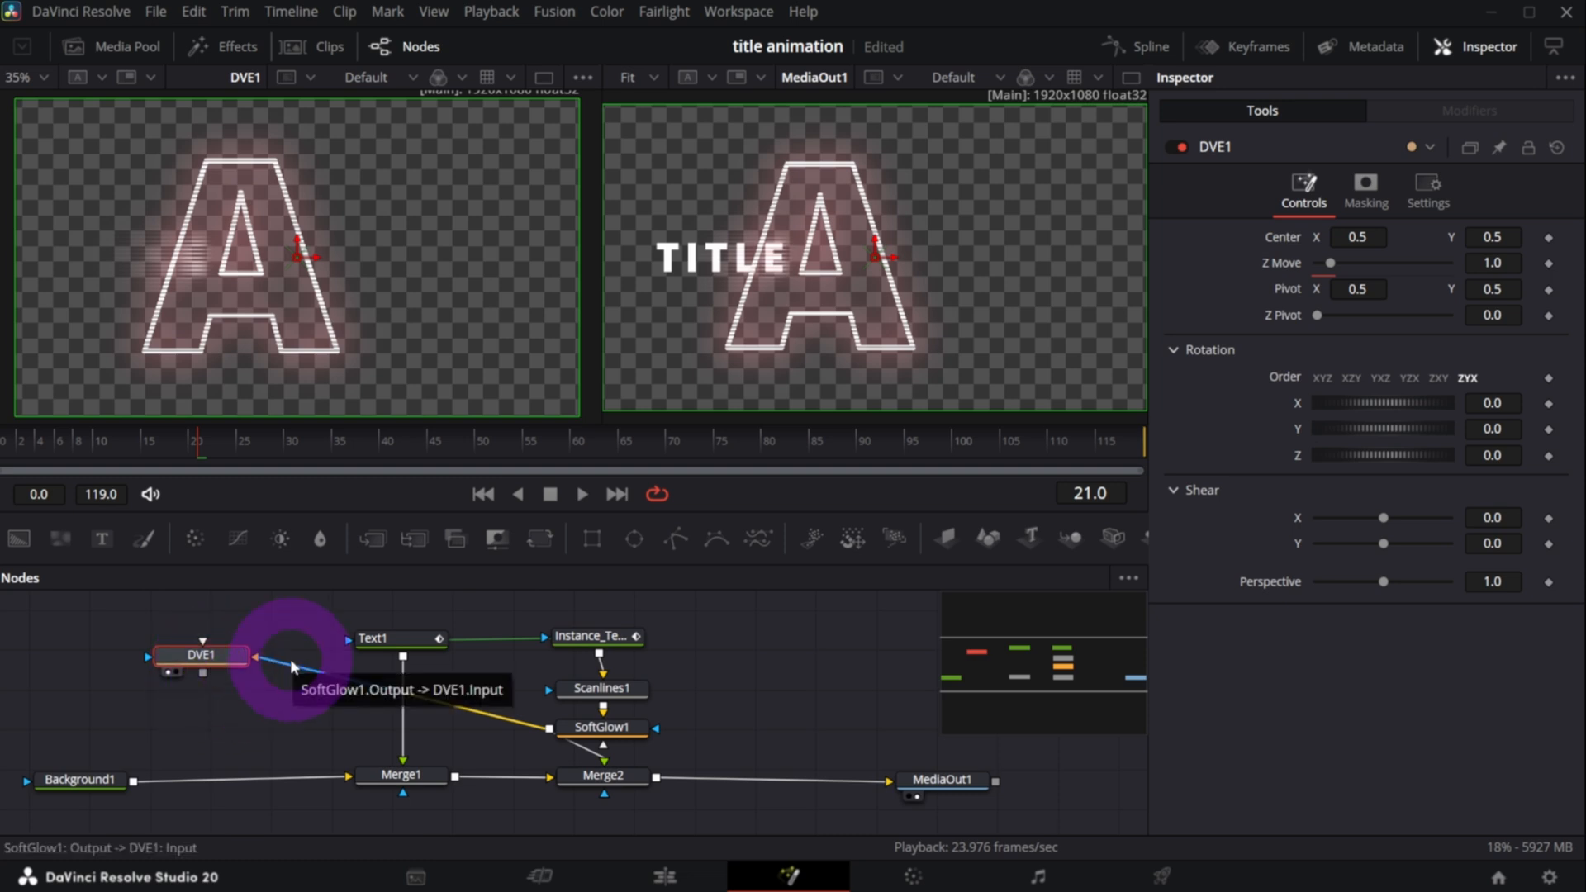
key(shift+space)
text(dve)
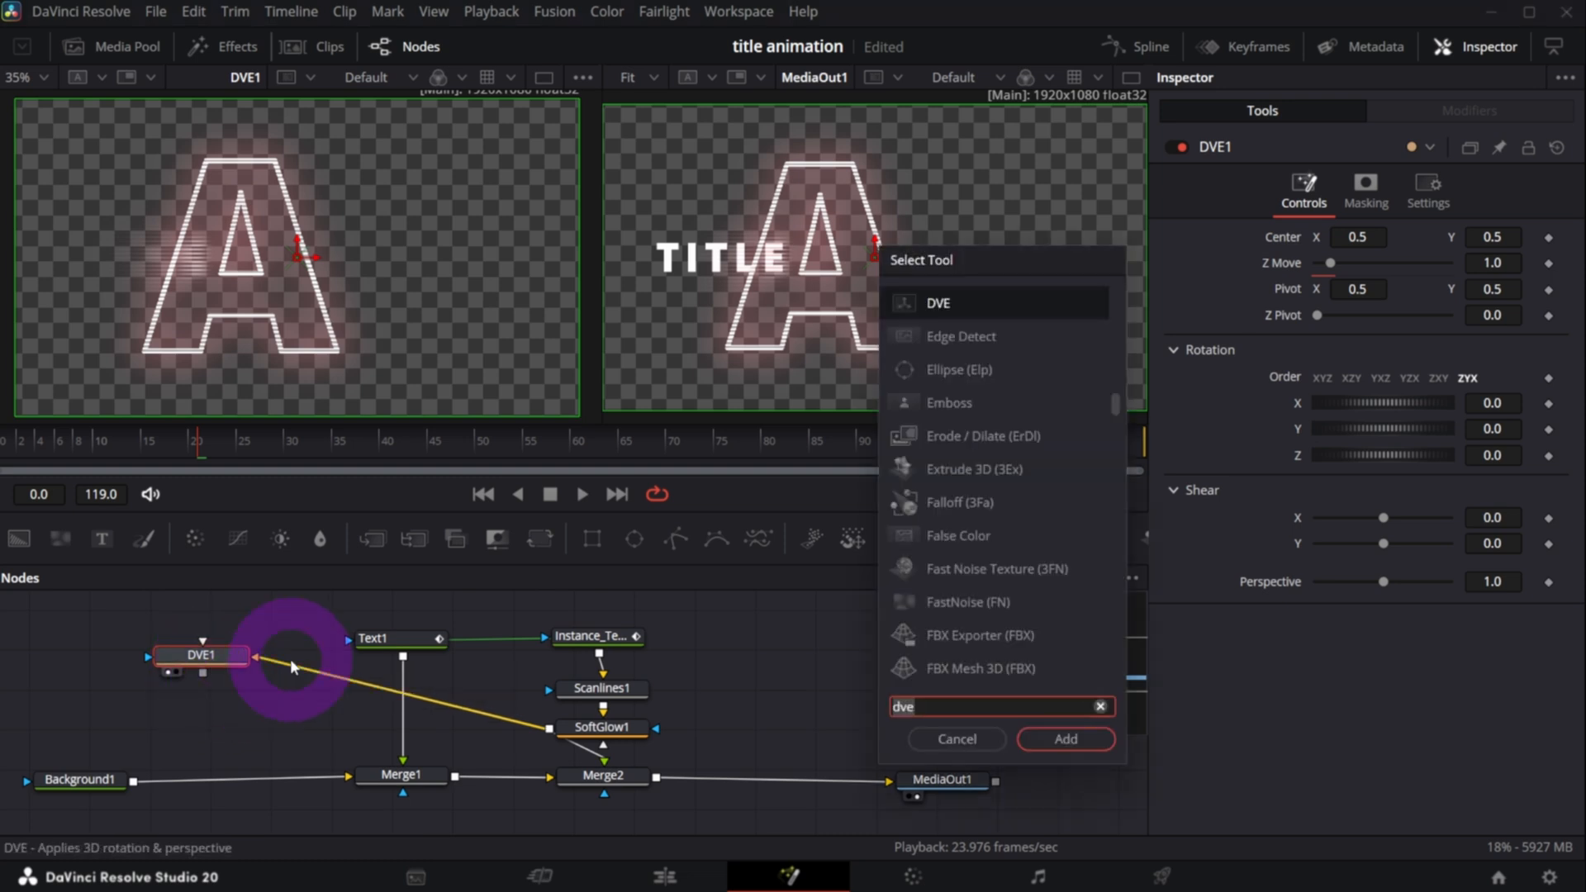
text(color)
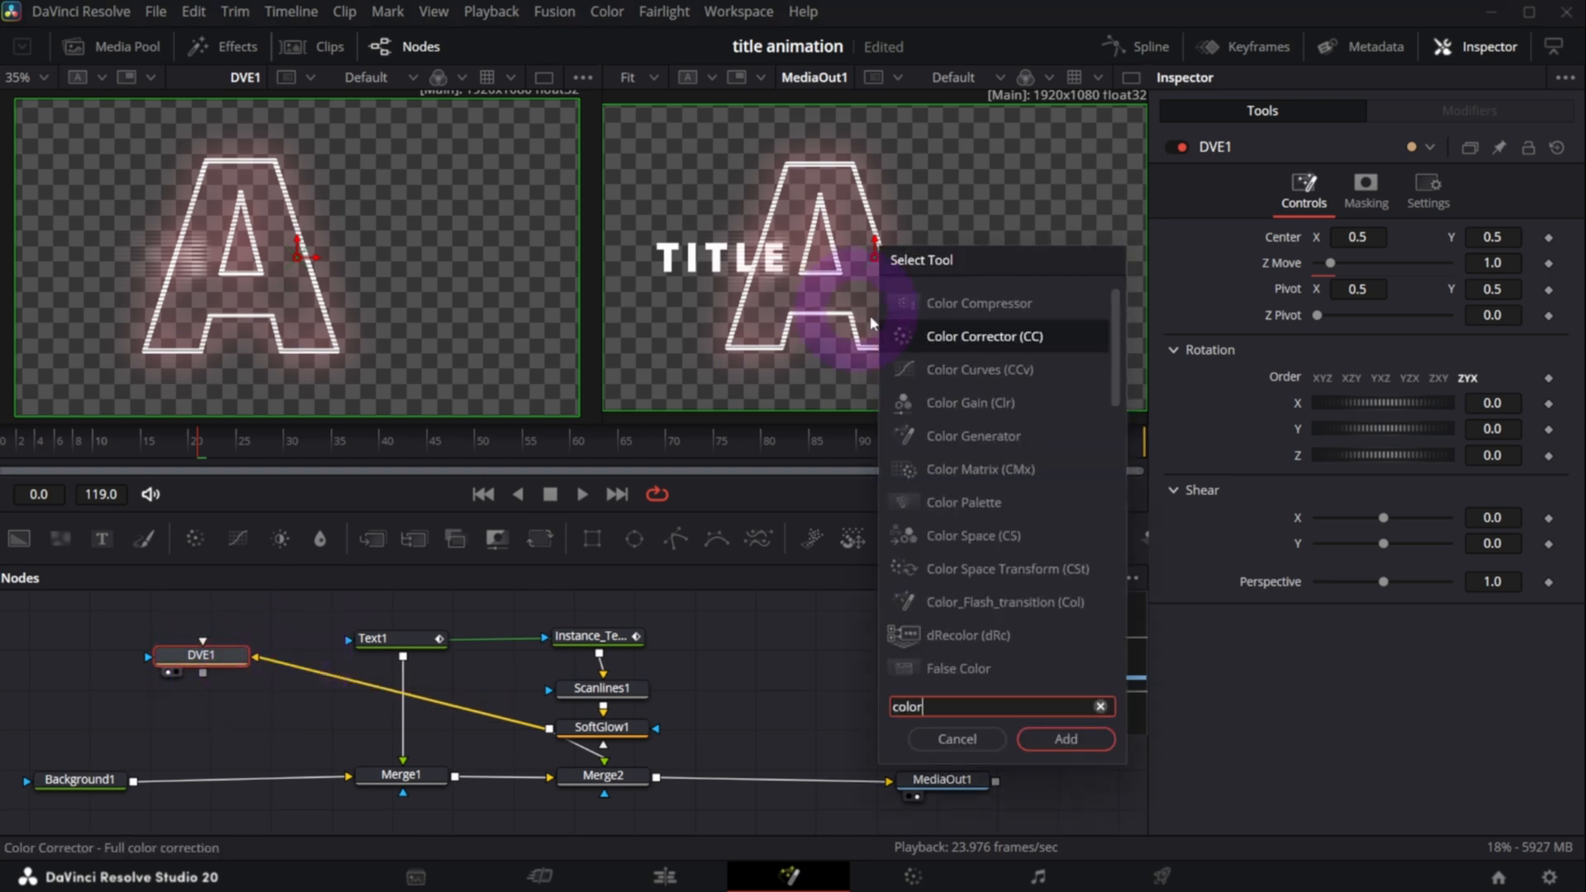
click(941, 336)
click(1073, 739)
drag(115, 657, 240, 708)
key(1)
click(980, 834)
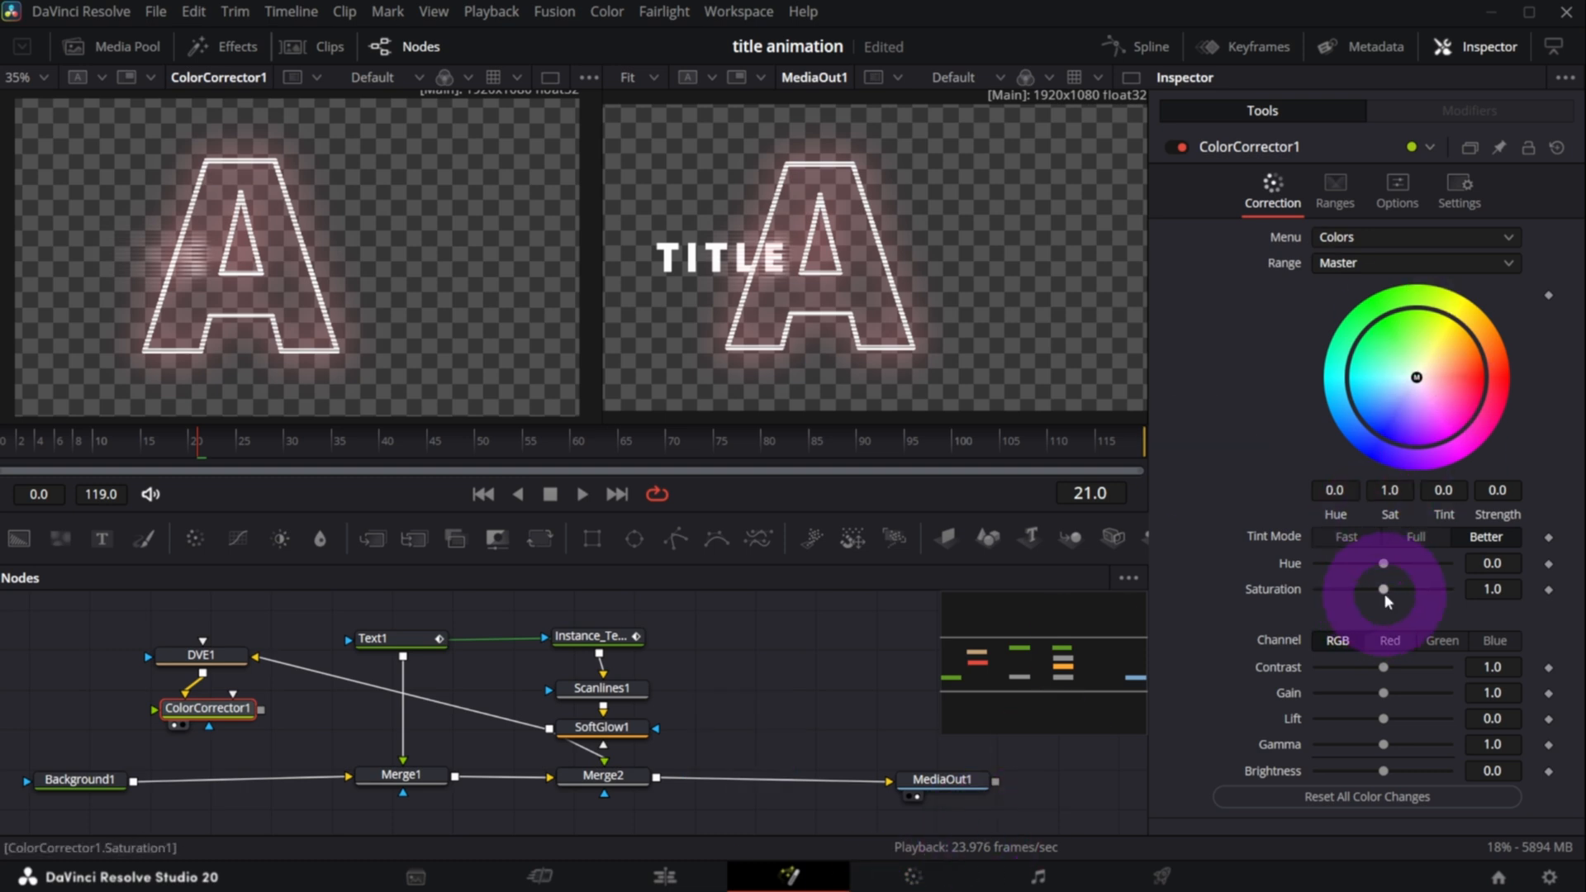
drag(1383, 589, 1246, 590)
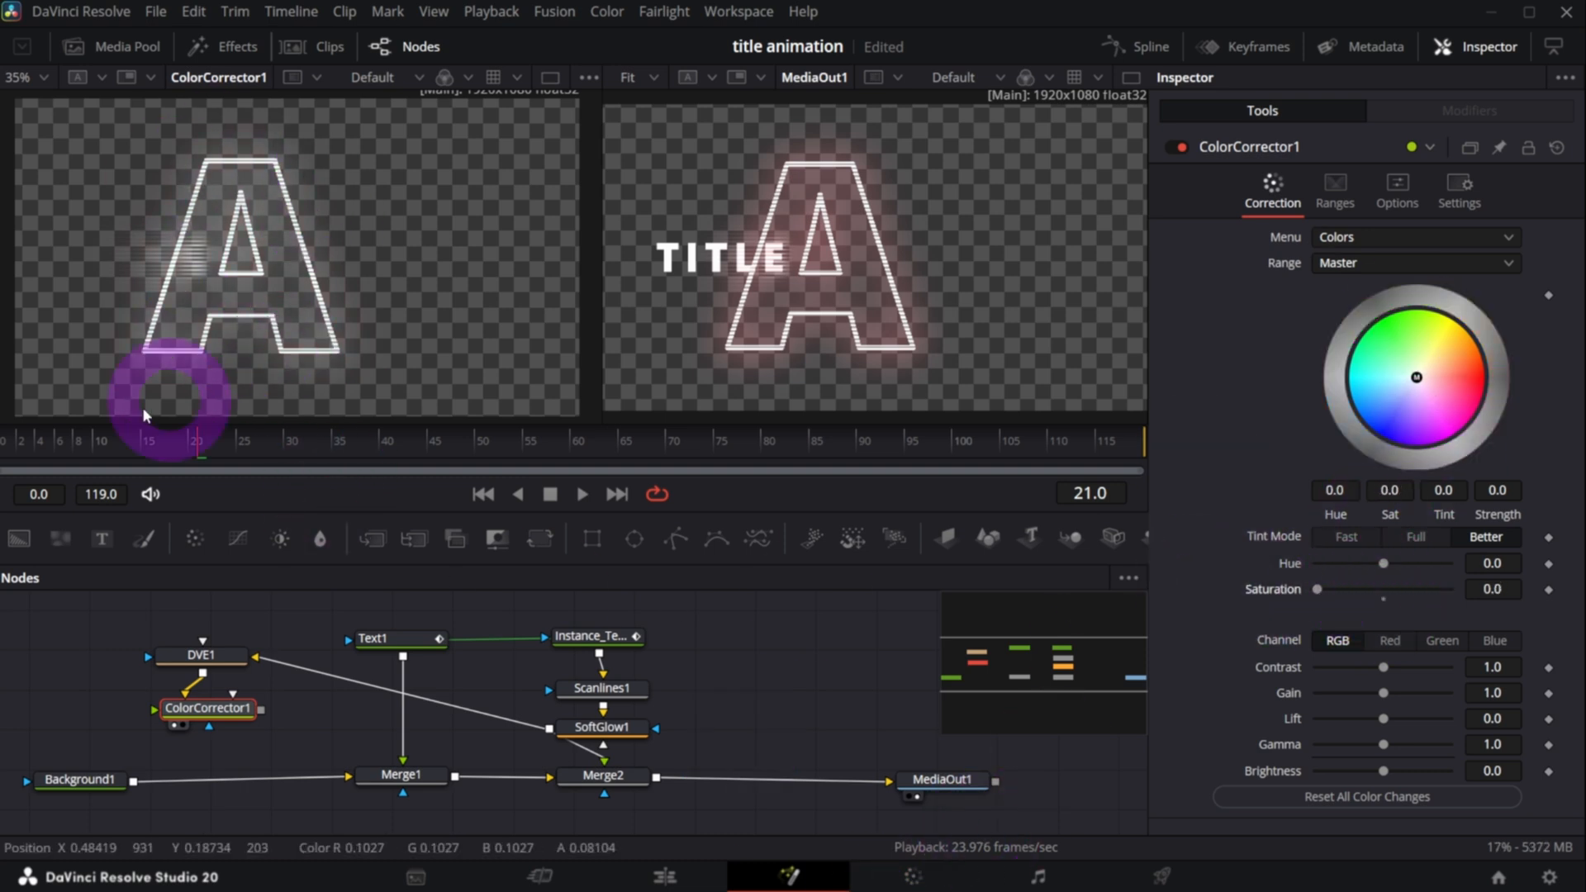
- Move DVE1 and ColorCorrector1 together higher above Background1, leaving only ColorCorrector1 selected
drag(264, 765, 151, 636)
drag(218, 715, 210, 690)
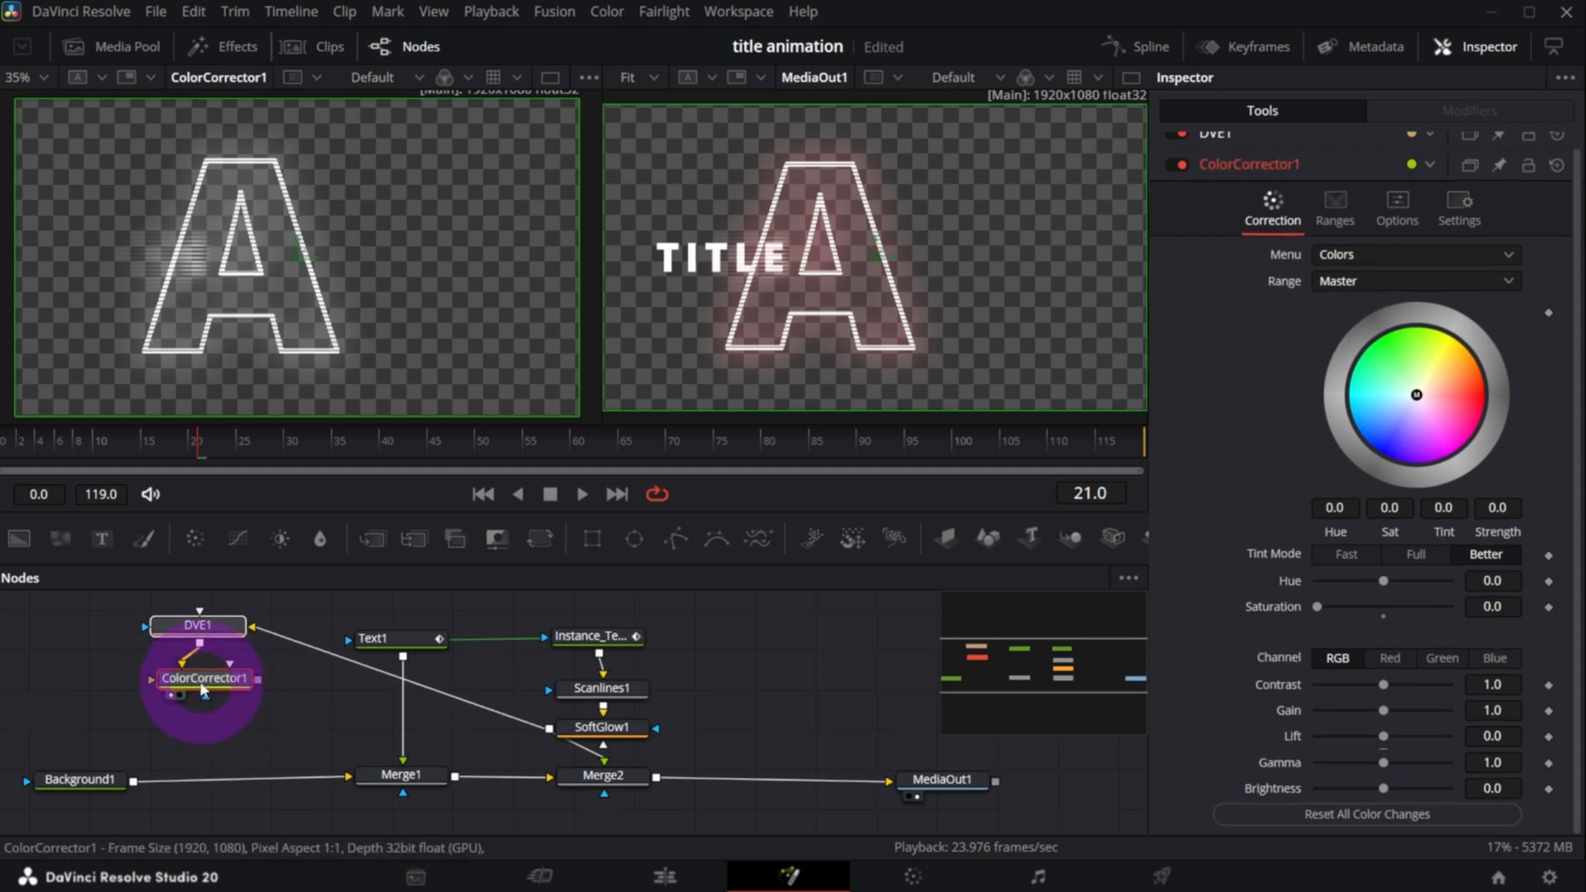
click(233, 706)
click(215, 685)
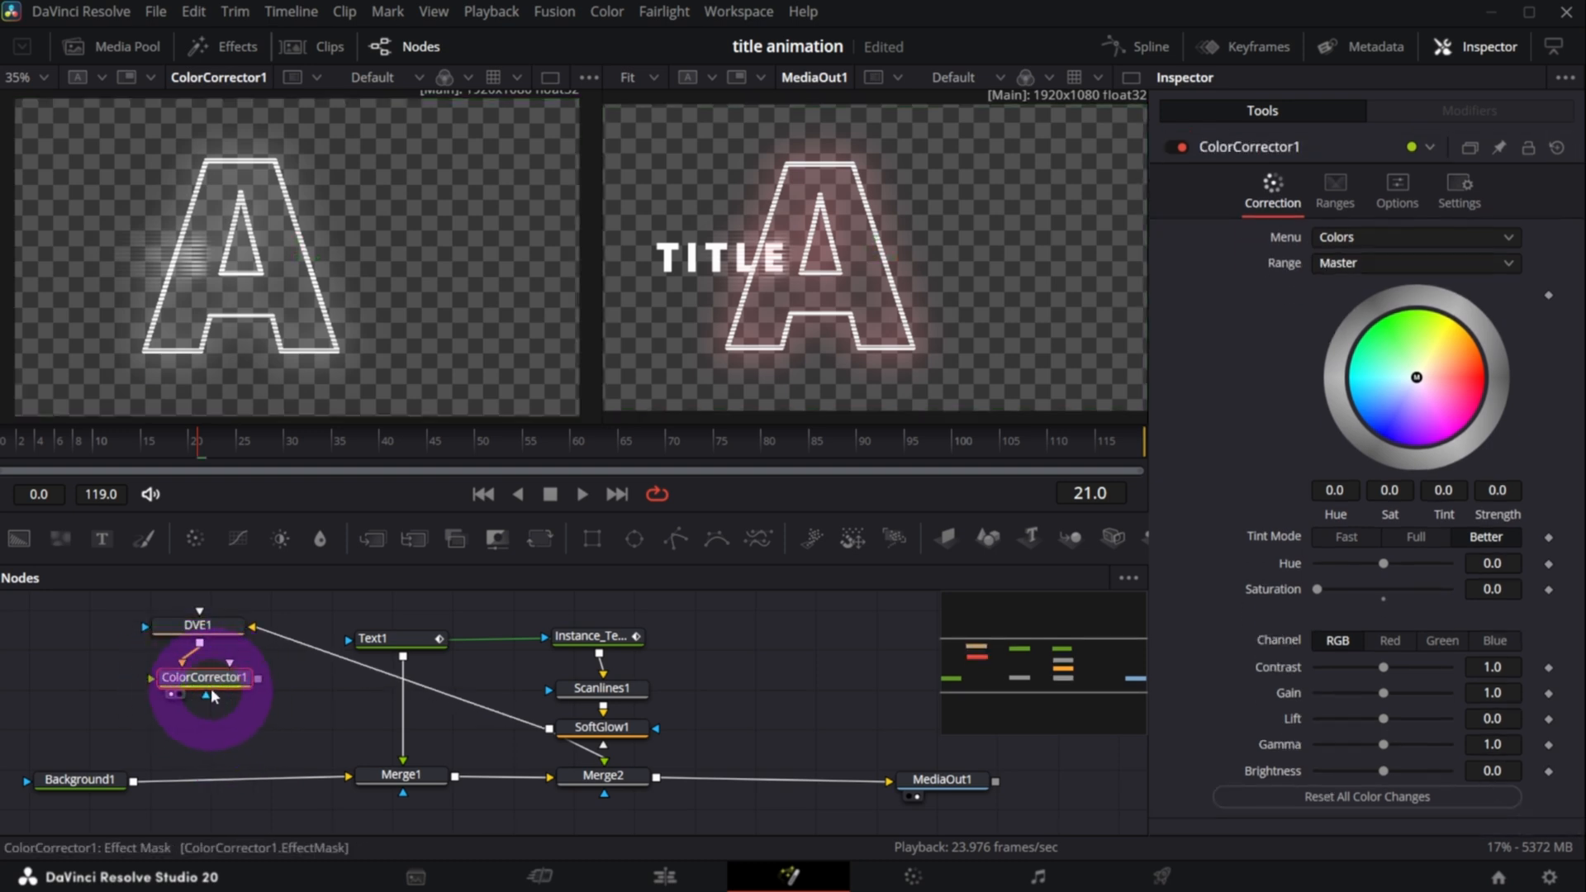
- Add a Scanlines node after ColorCorrector1, show it in the first viewer, and set line sharpness to 1.433 and line frequency to 7.58
key(shift+space)
text(scan)
click(993, 302)
click(1055, 740)
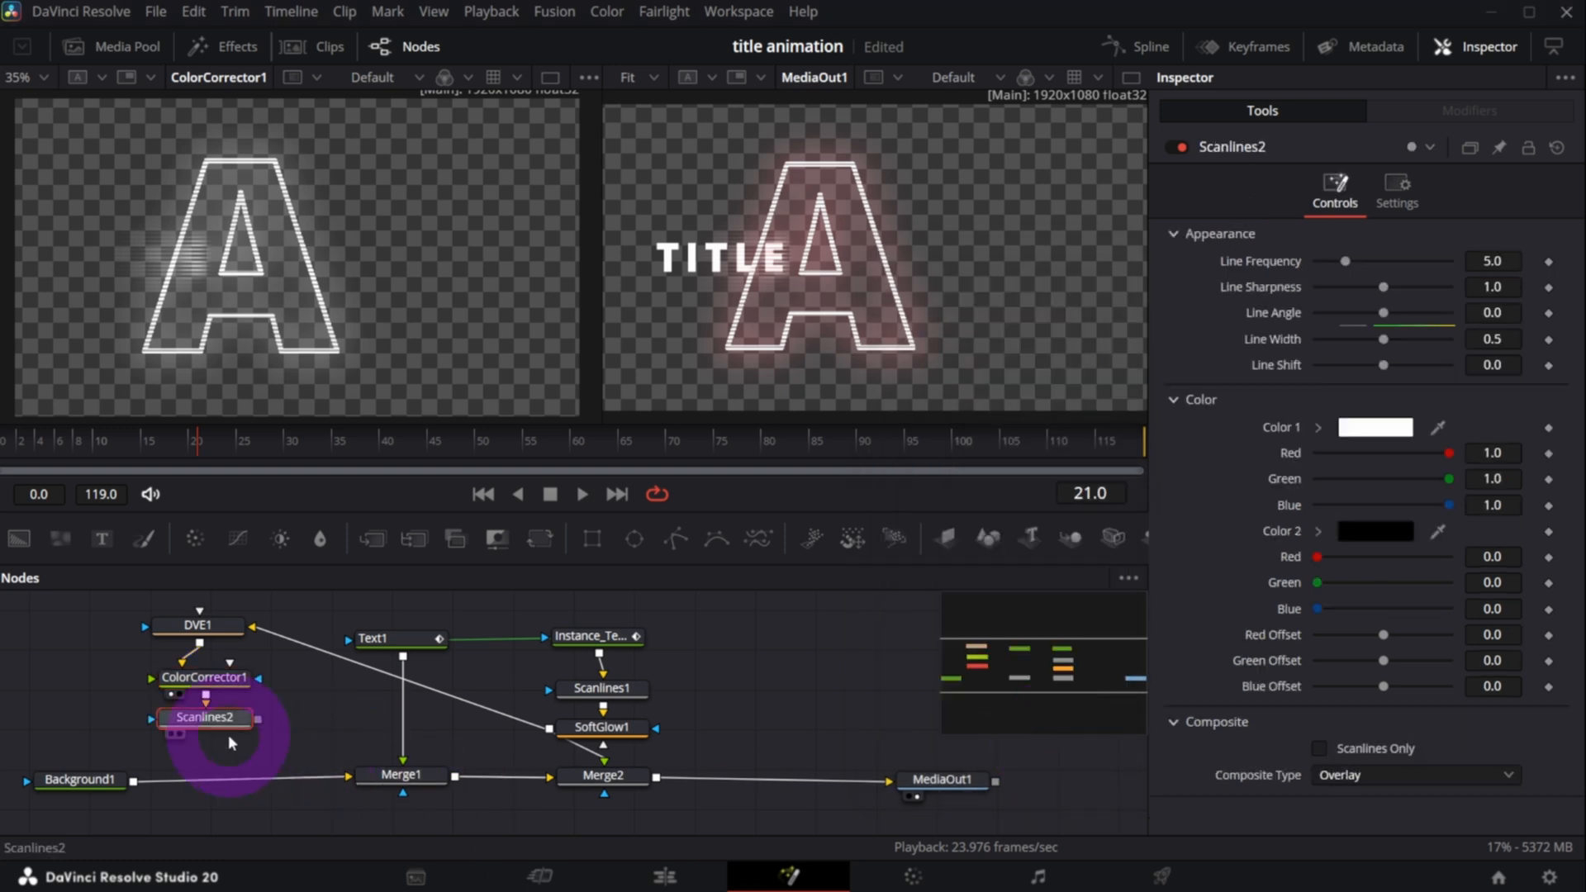
key(1)
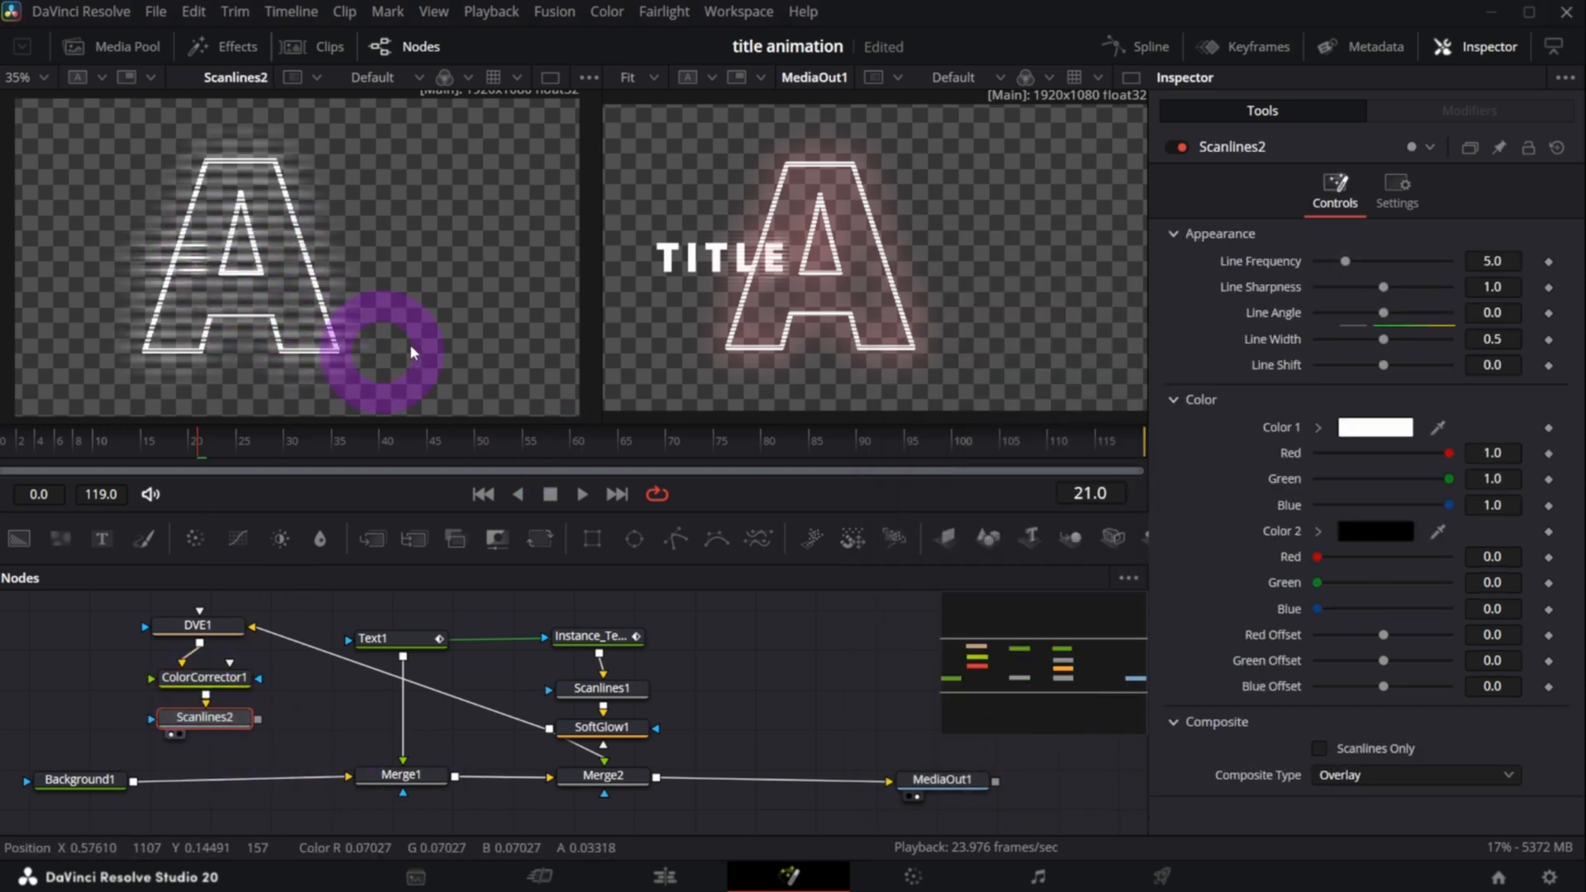
drag(1387, 291, 1360, 259)
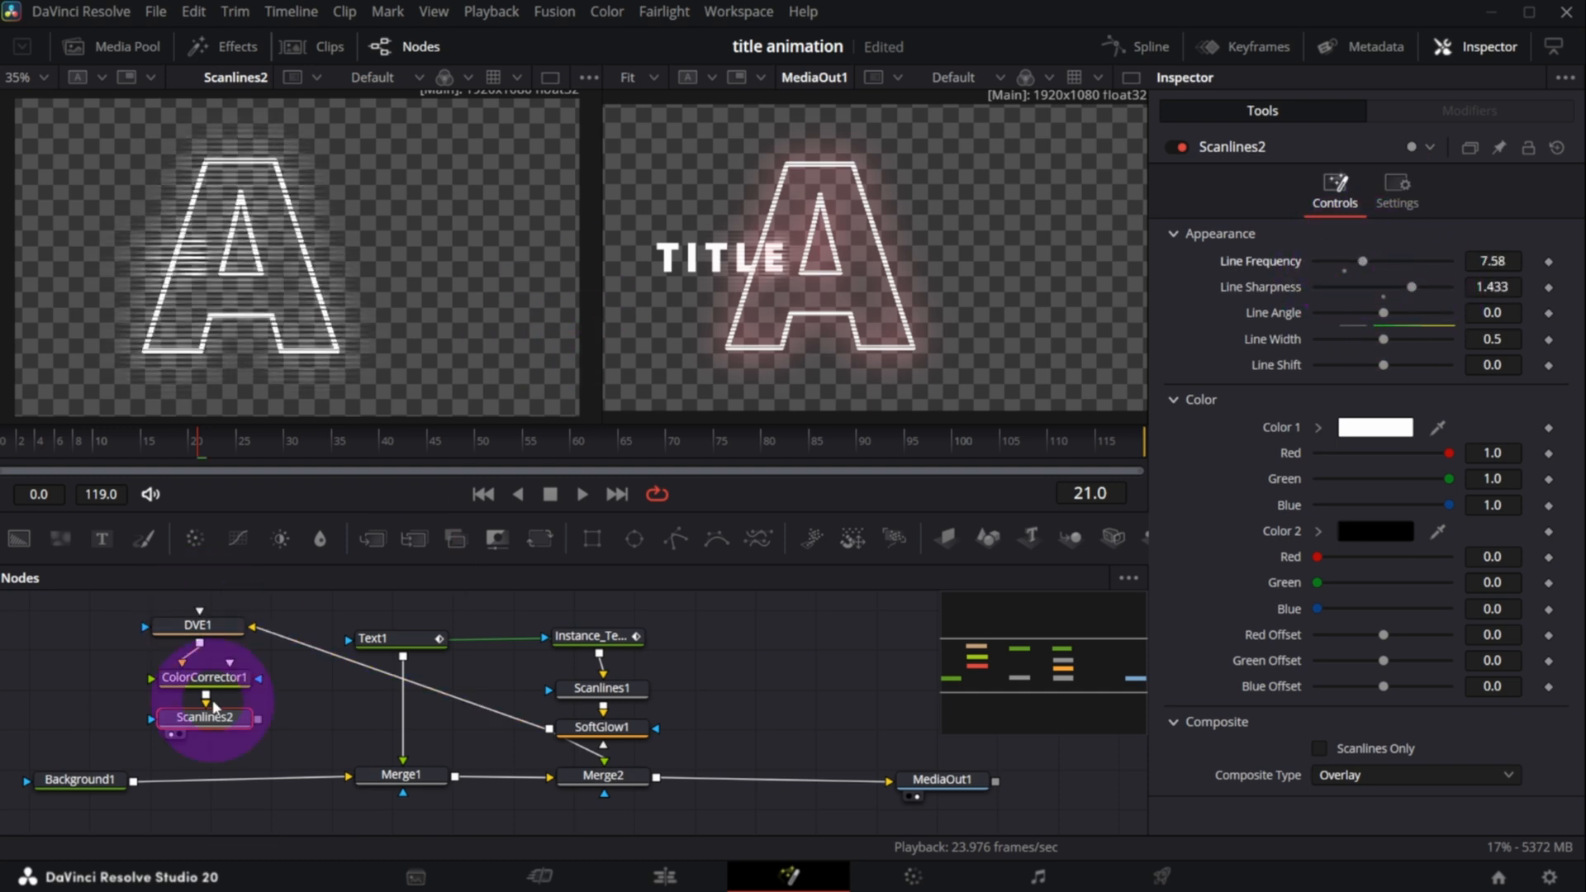
- Merge Scanlines2's output over Background1 ahead of Merge1, and set DVE1's Z Move to 0.64
drag(258, 722, 166, 785)
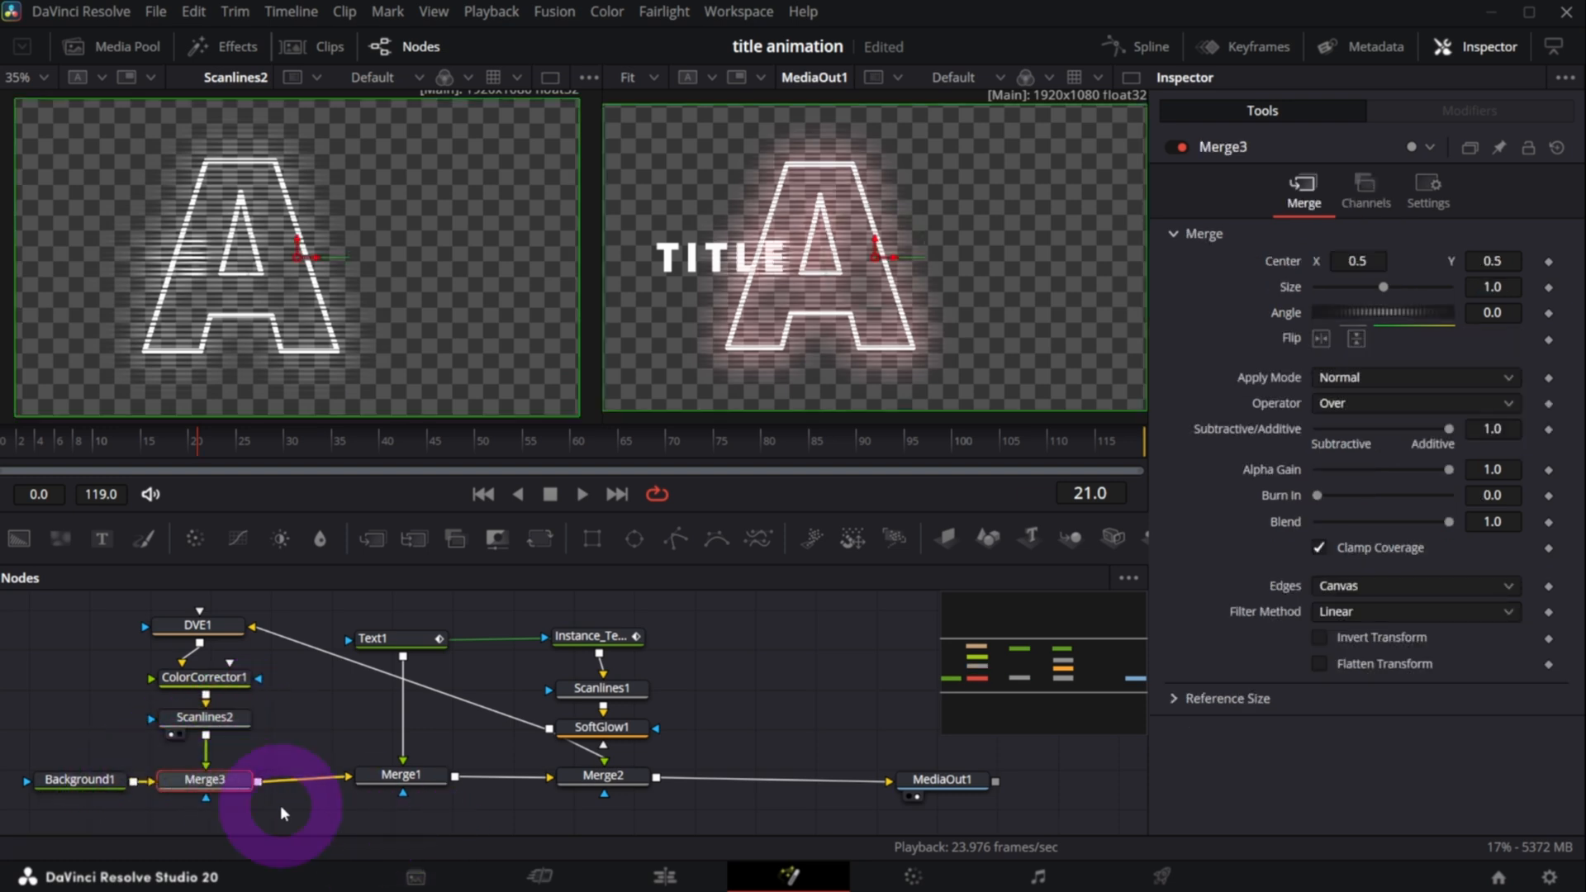
drag(111, 618, 241, 796)
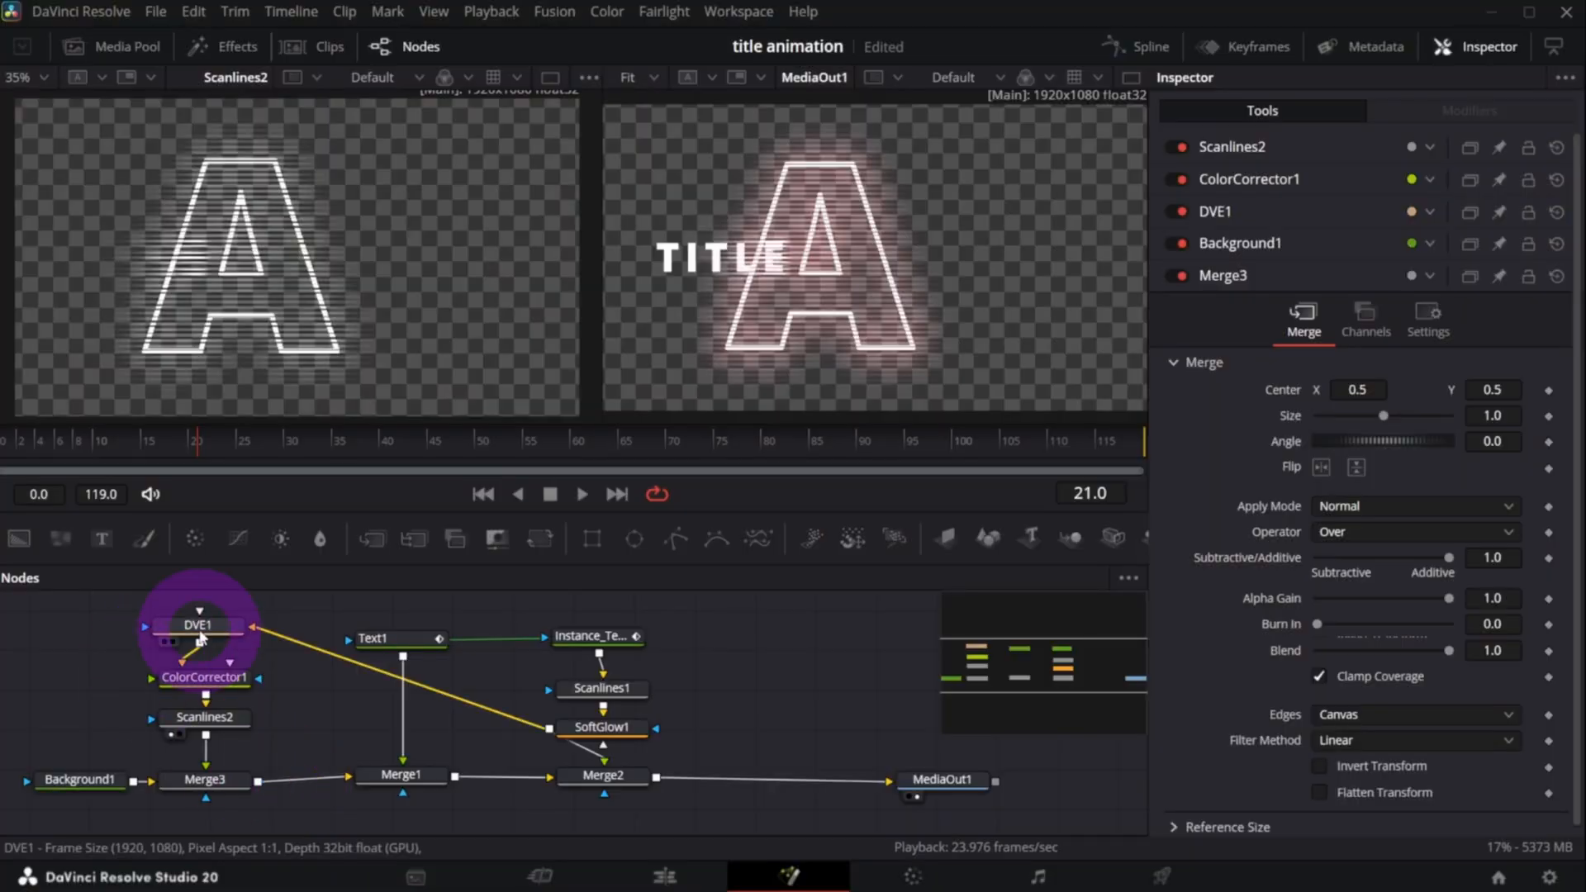
click(200, 636)
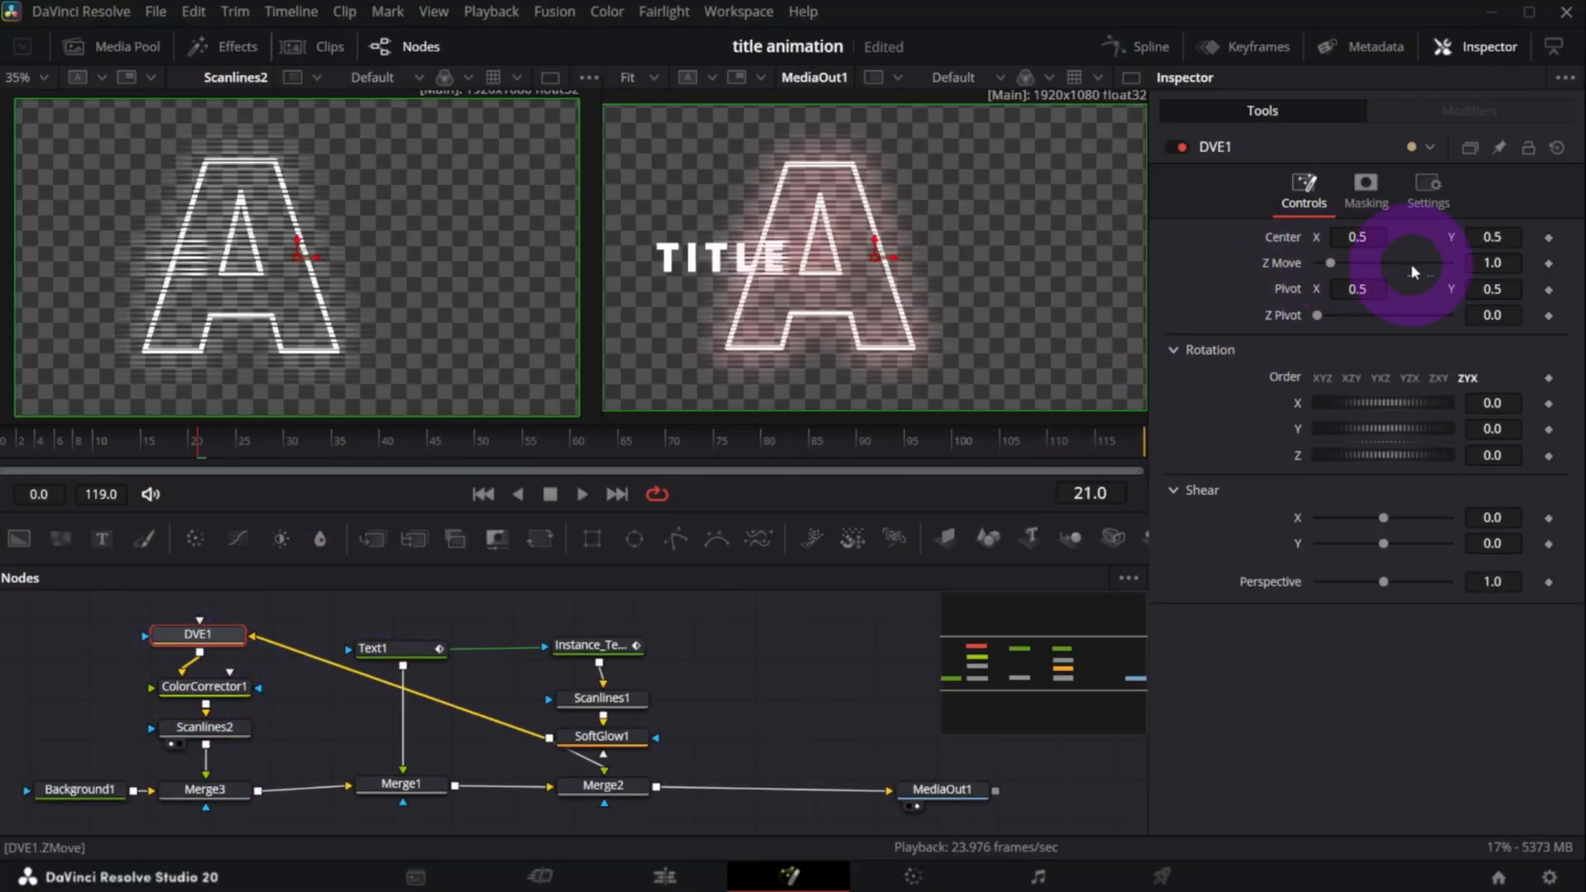
drag(1496, 263, 1469, 286)
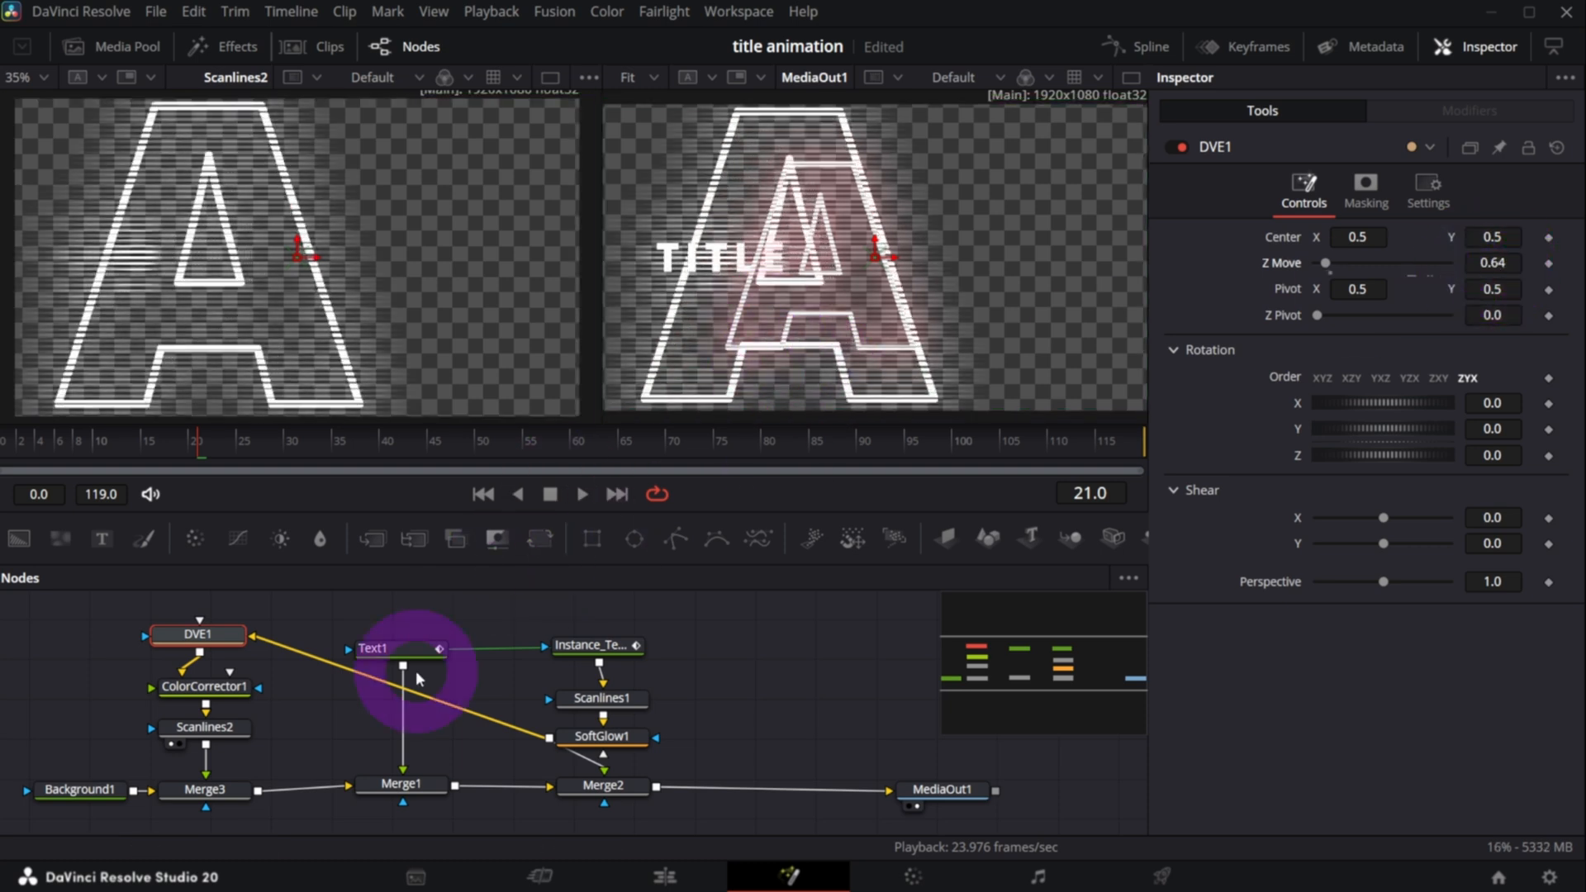
- Set Merge3's blend to 0.268 and select Scanlines2
click(230, 789)
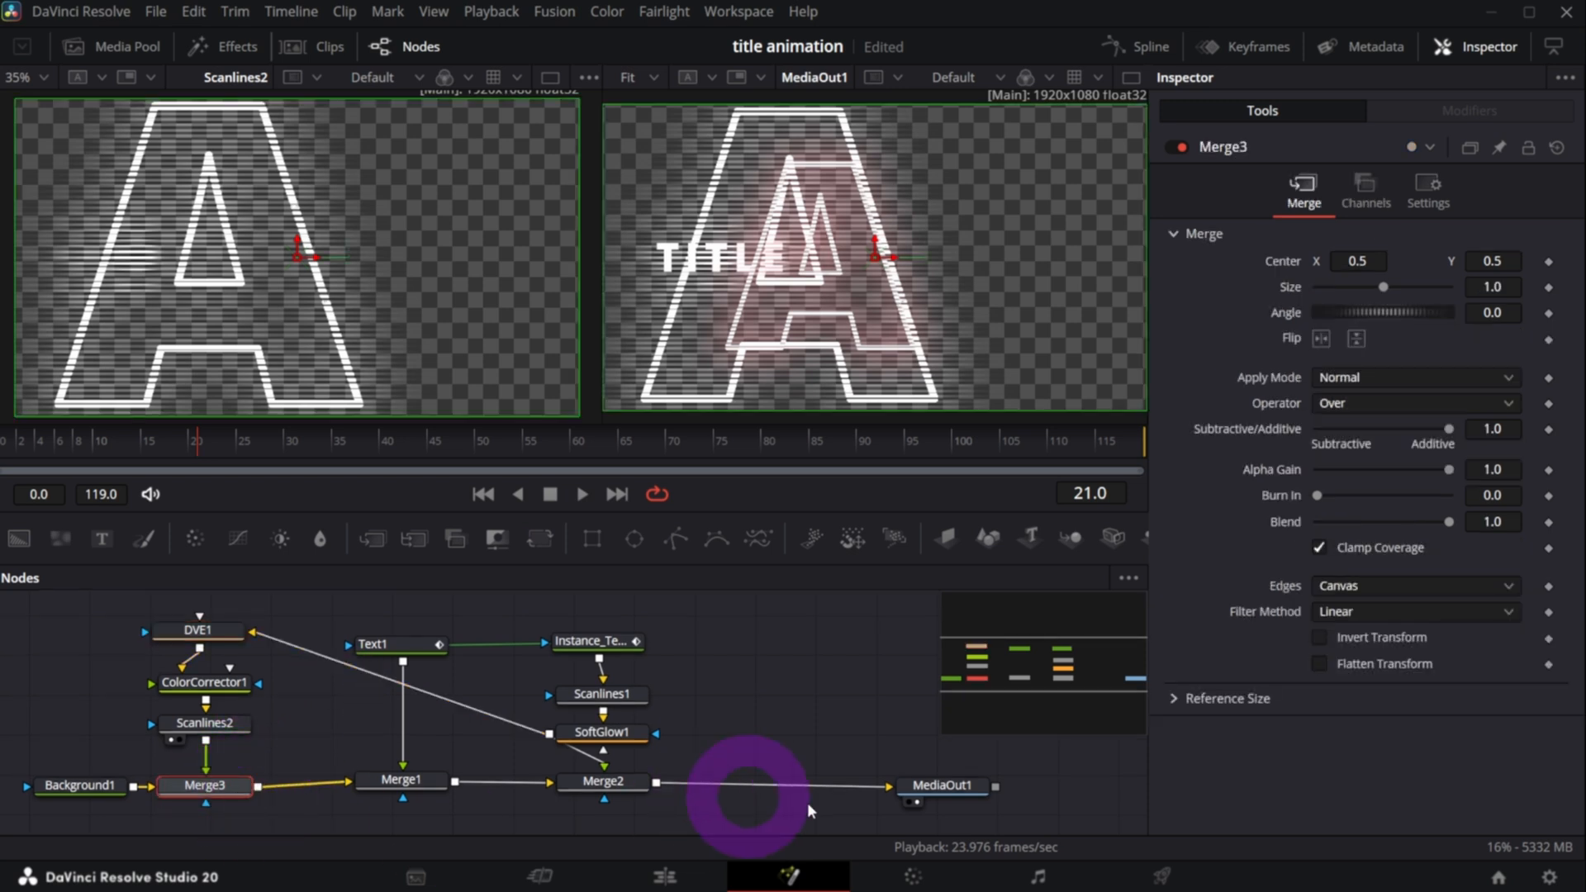
drag(1451, 529, 1352, 549)
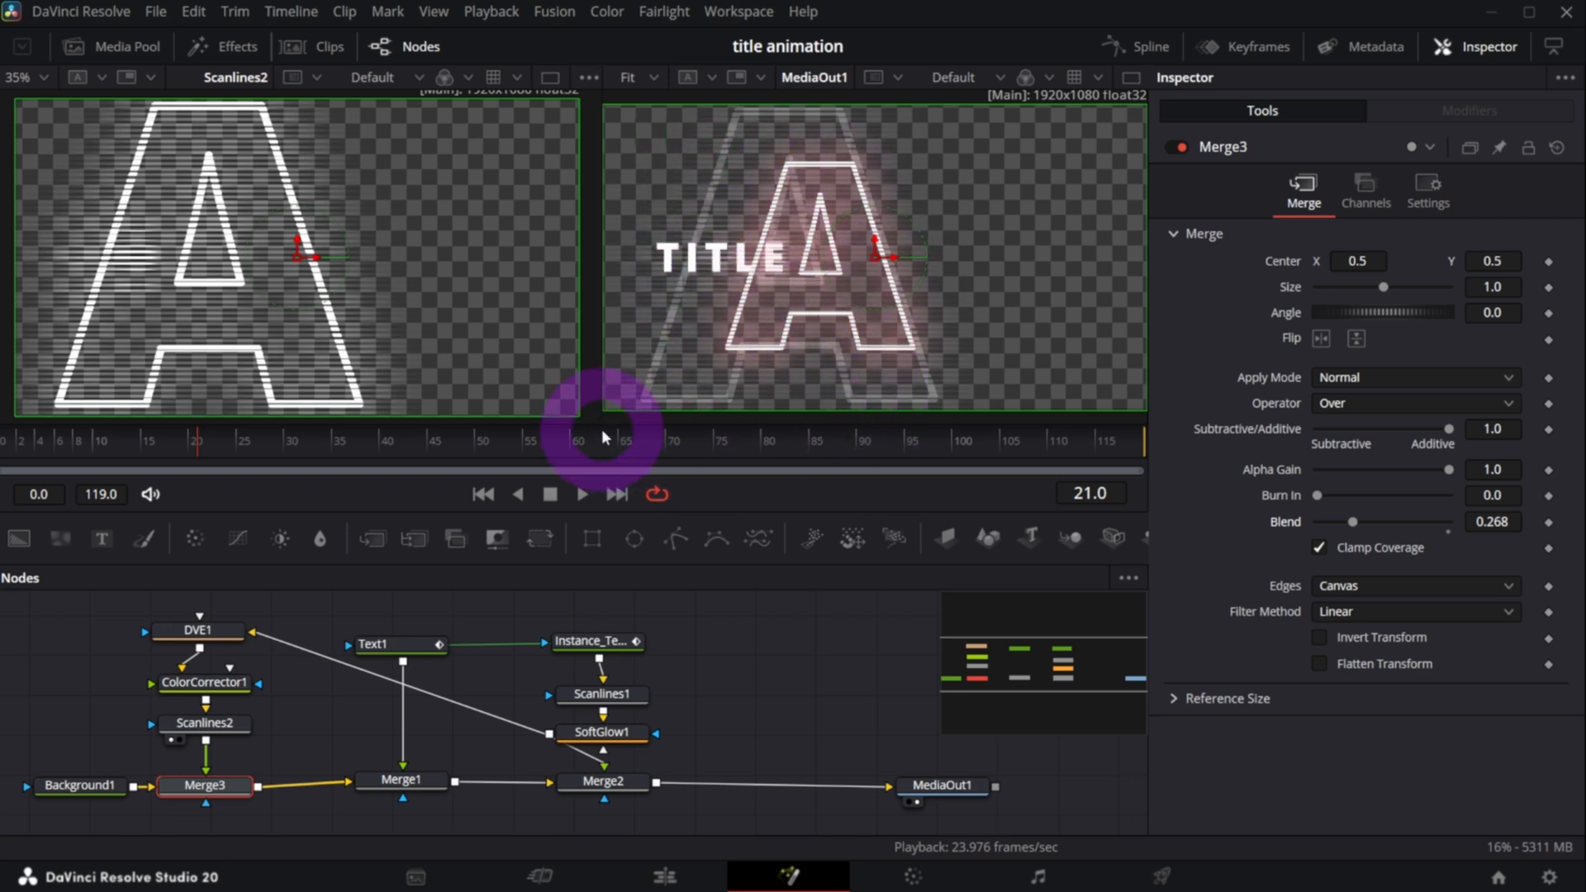
mouse_move(1062, 674)
mouse_down()
mouse_move(1041, 675)
mouse_move(1062, 666)
mouse_up()
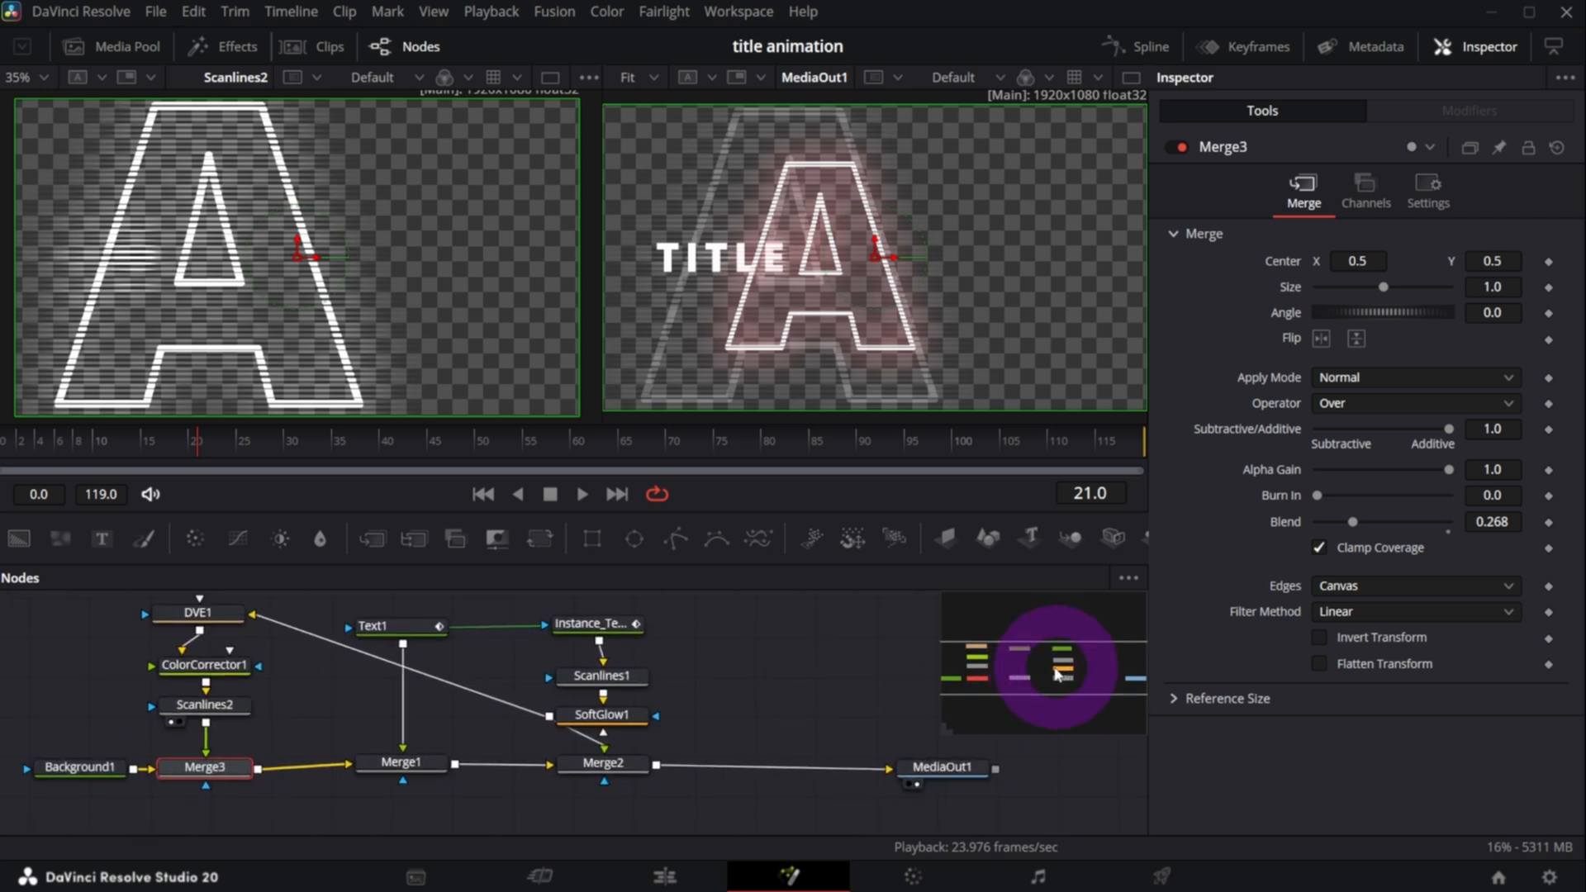
click(219, 707)
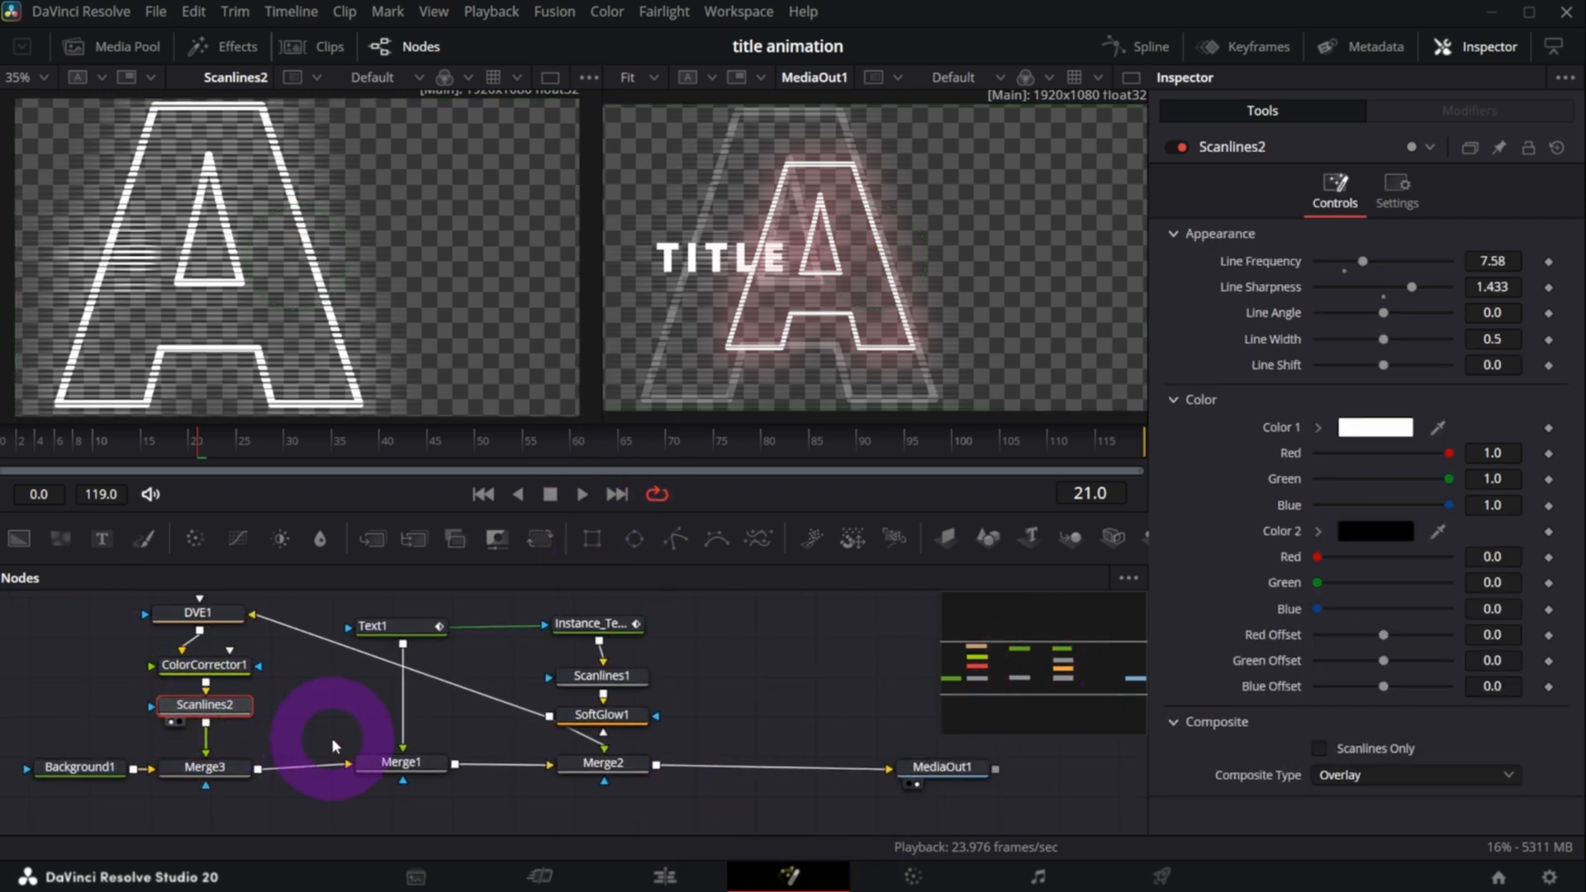
- Clear the first viewer and play back the finished title animation
key(1)
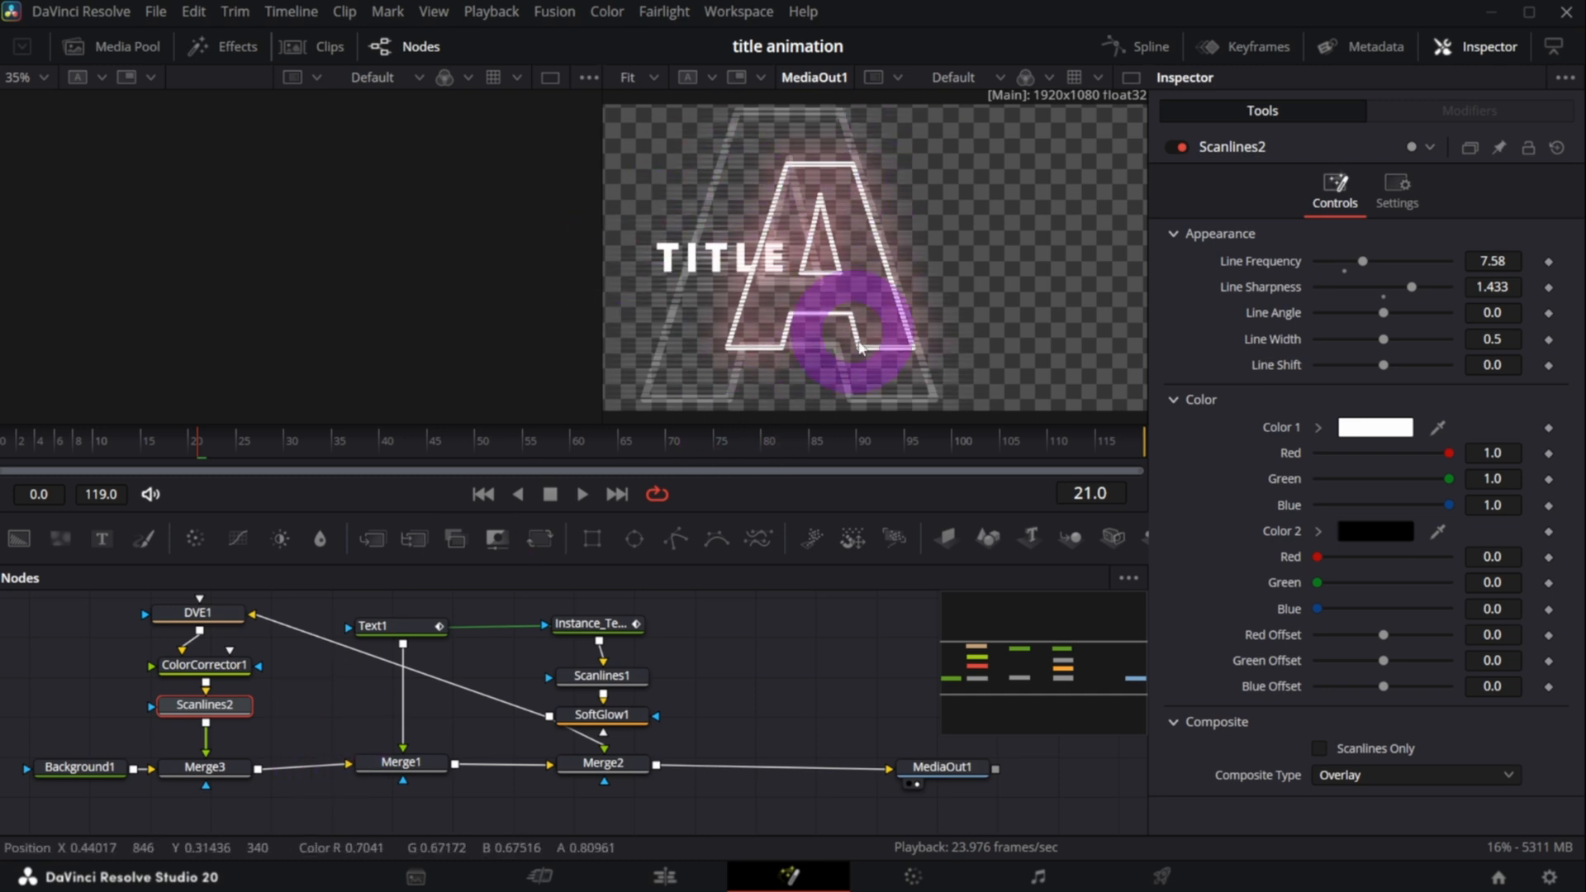
click(582, 493)
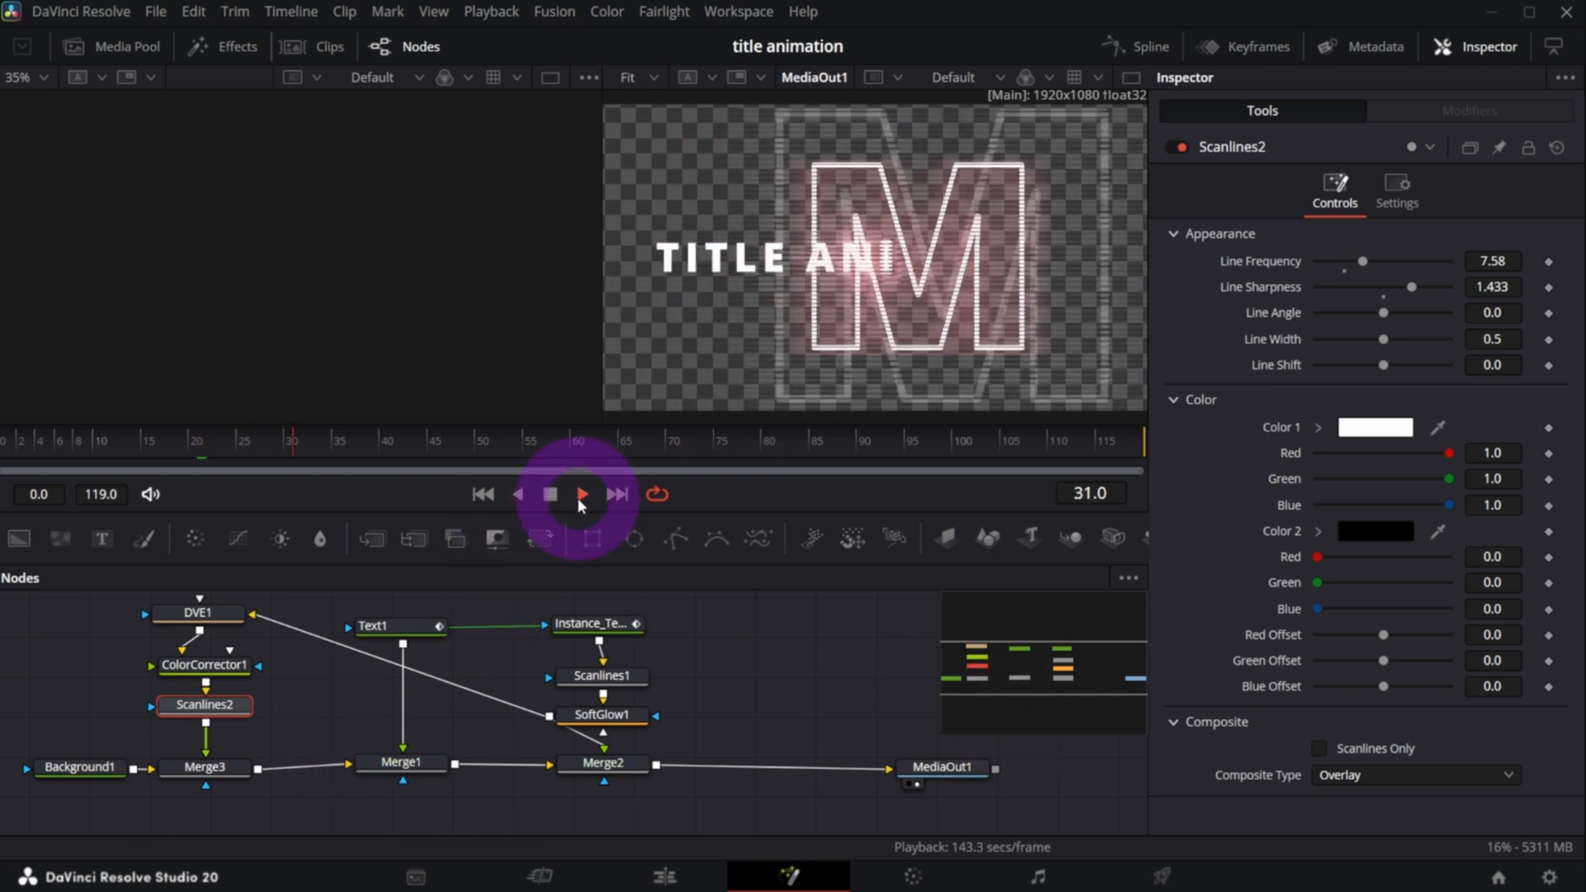
click(483, 494)
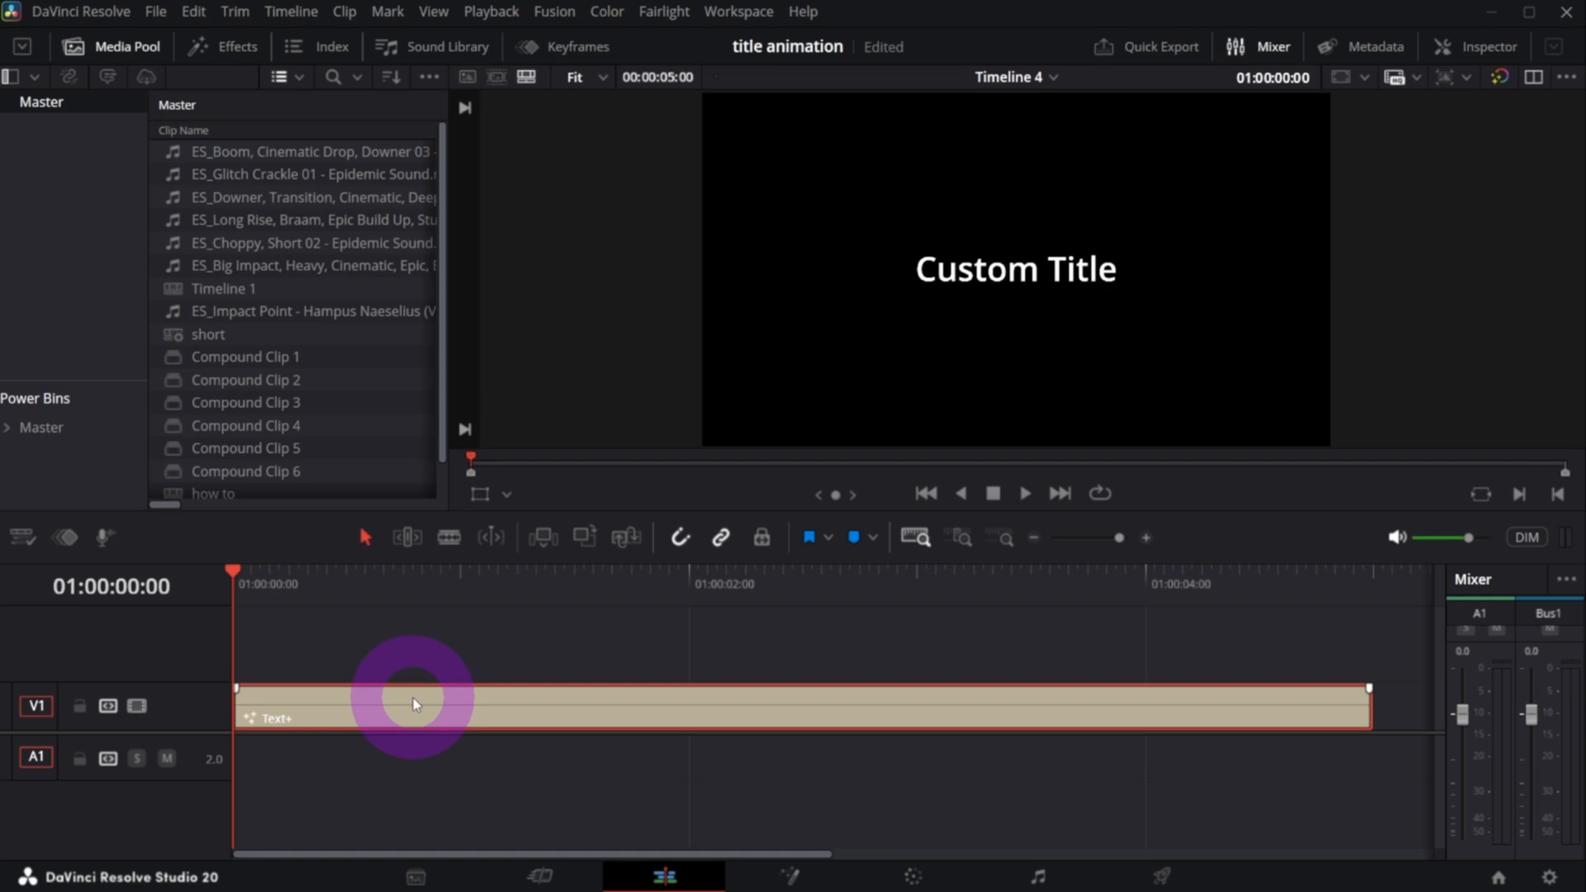
- Replace the timeline's title clip with a fresh Text+ title at the start of V1 and open it in Fusion
key(Delete)
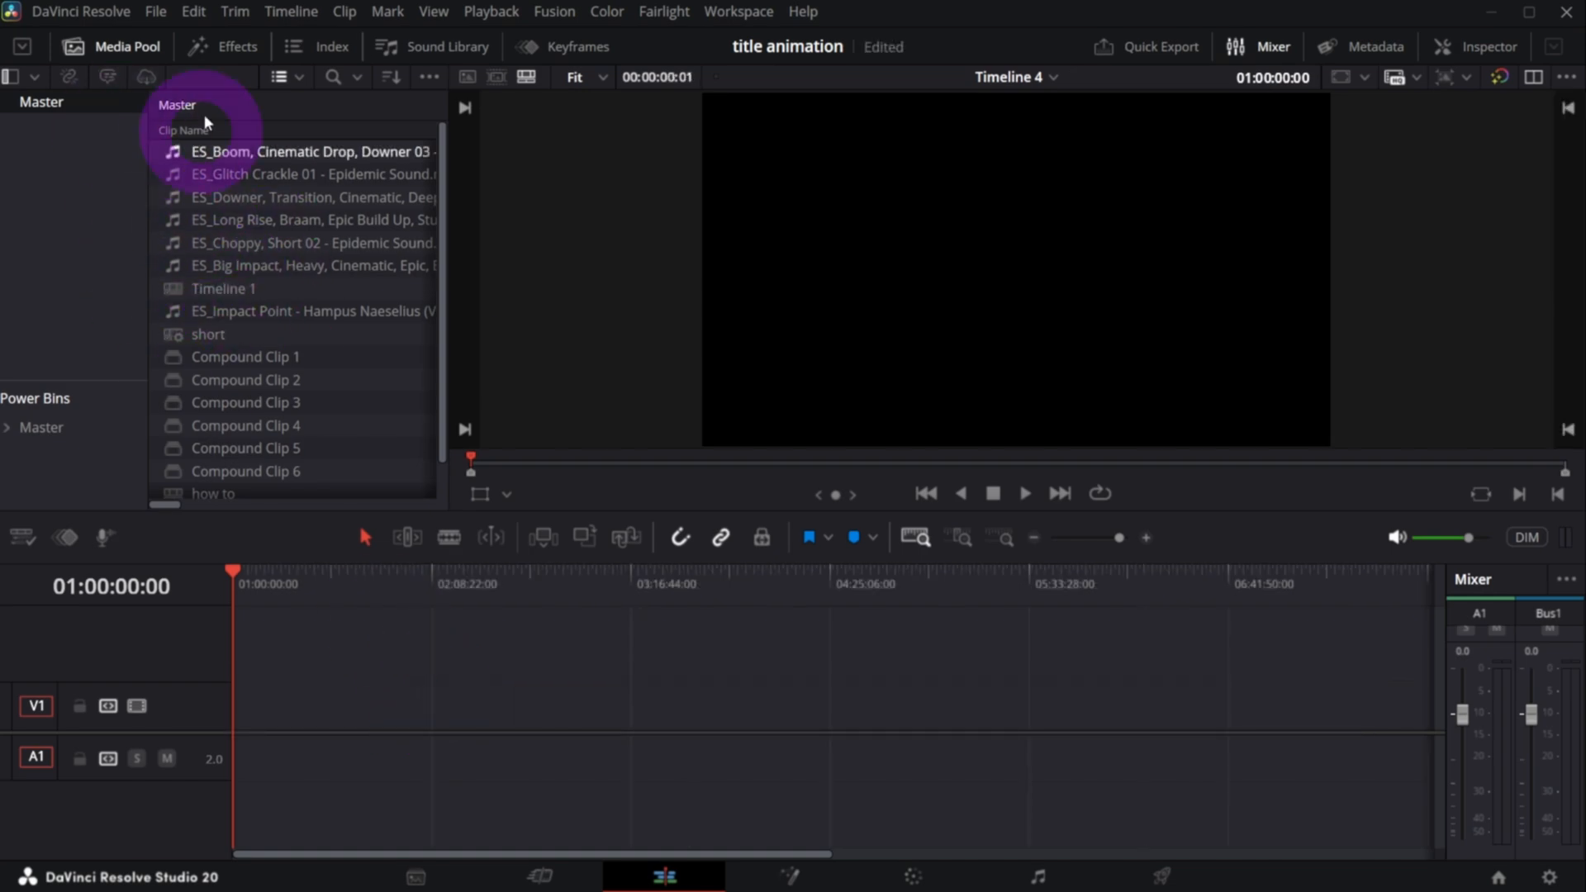
click(239, 45)
drag(327, 584, 284, 712)
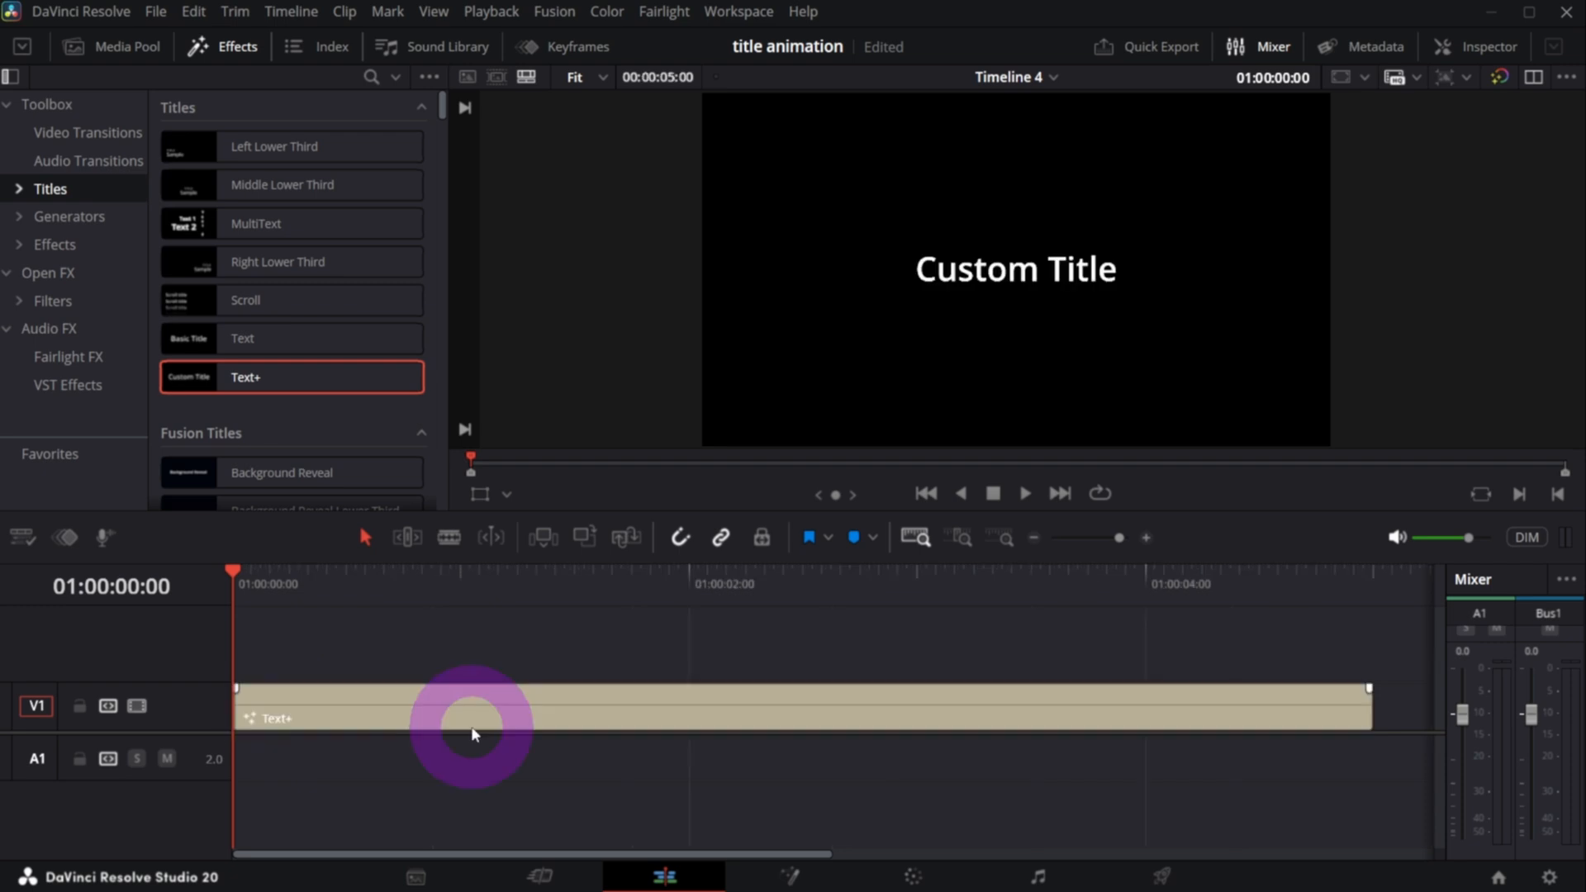
click(790, 876)
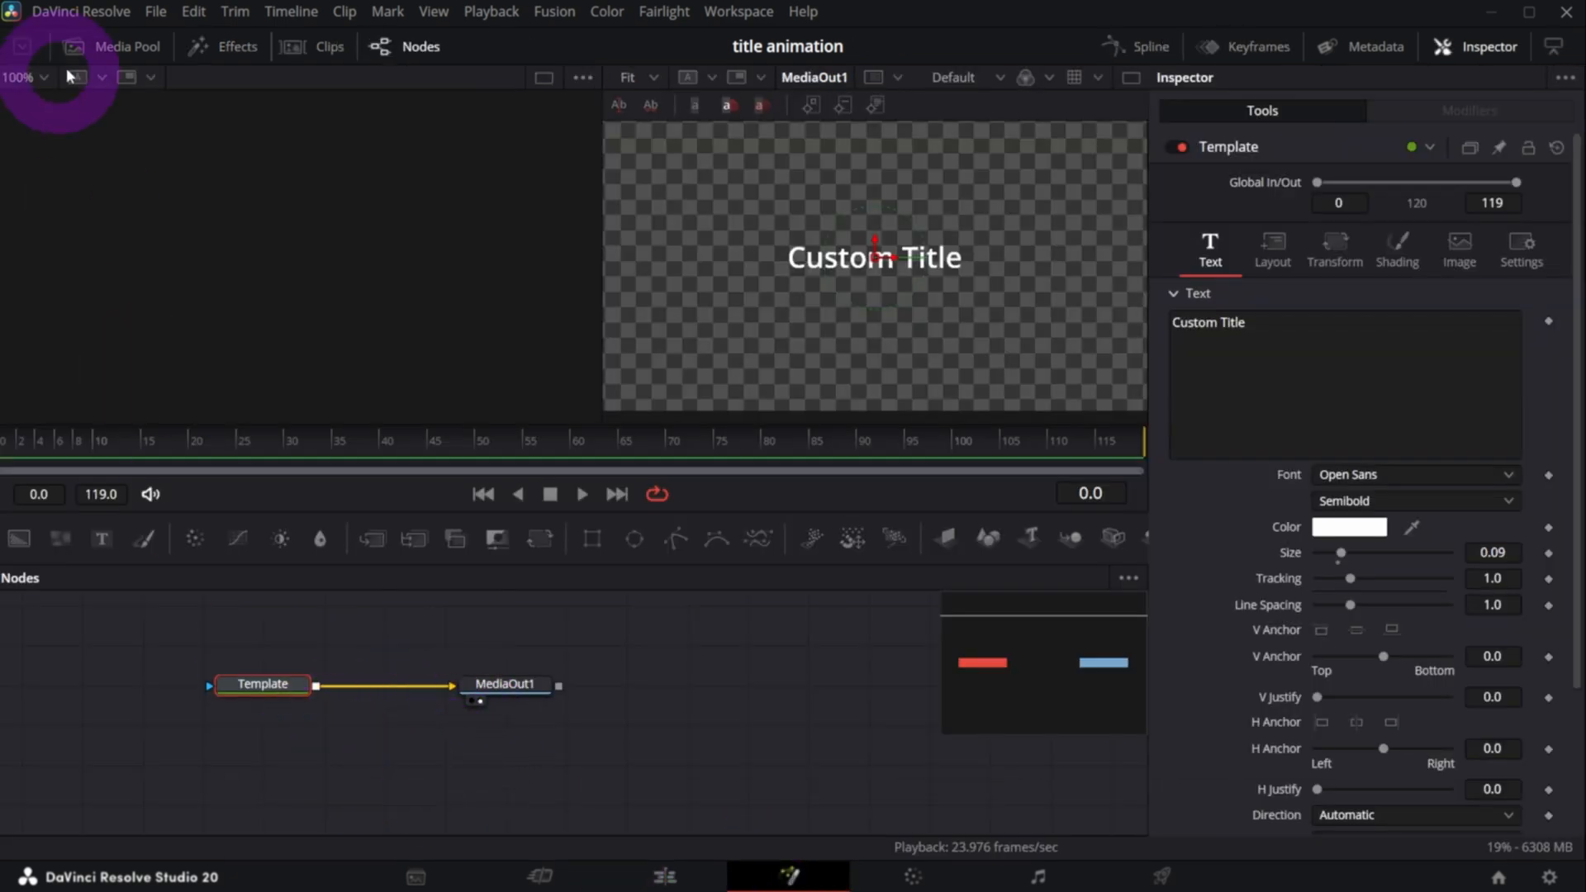
- Import the Fusion composition Letter_by_Letter_NextLevel.comp and play back its animation
click(156, 11)
mouse_move(232, 264)
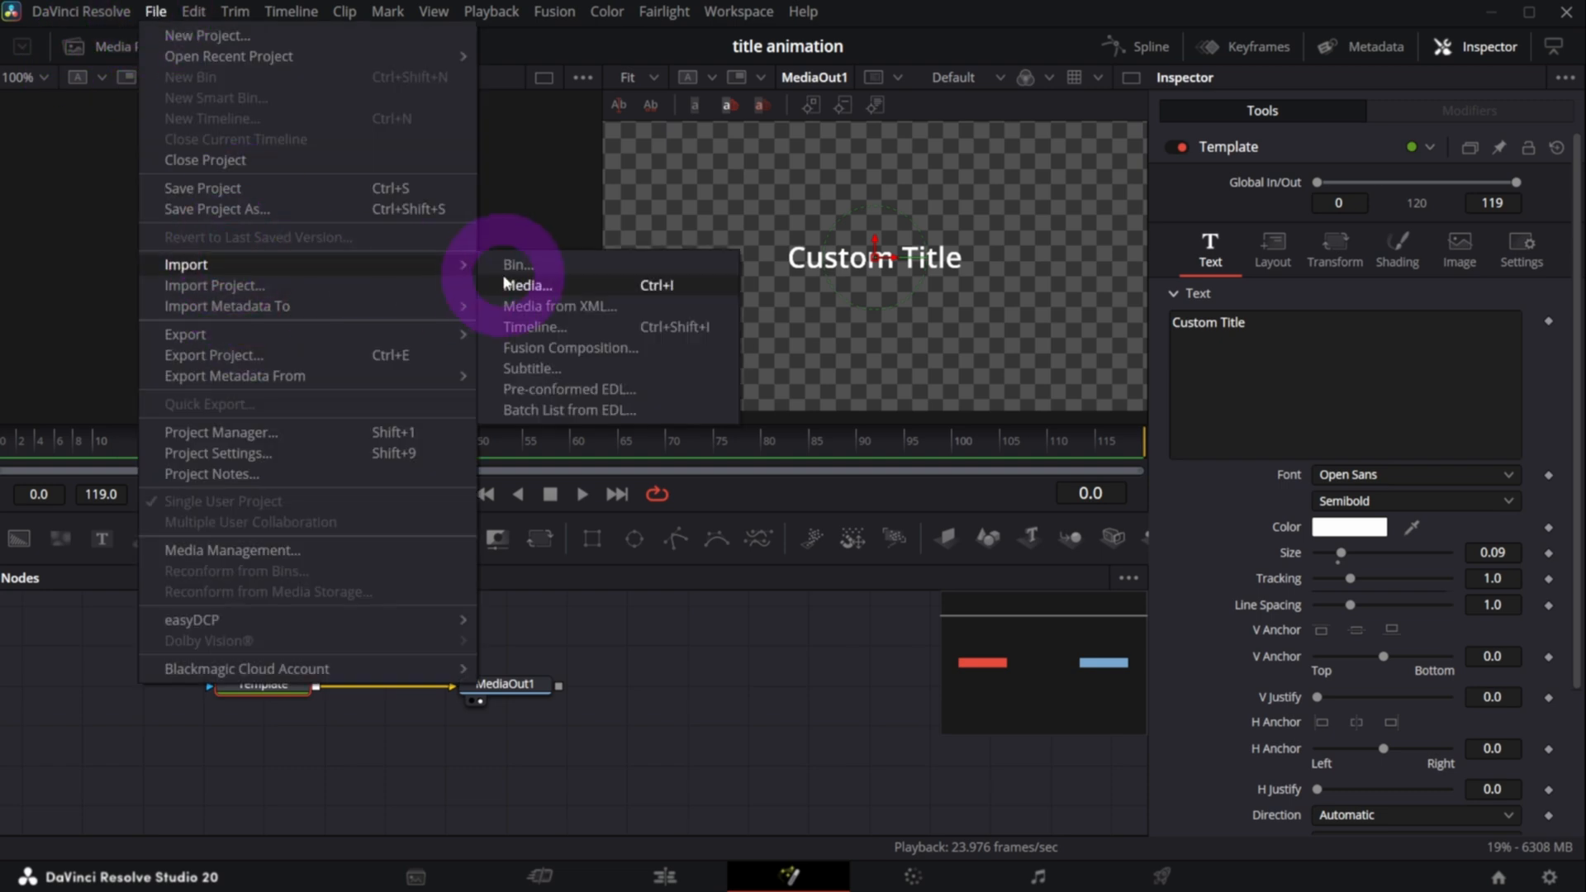
click(573, 347)
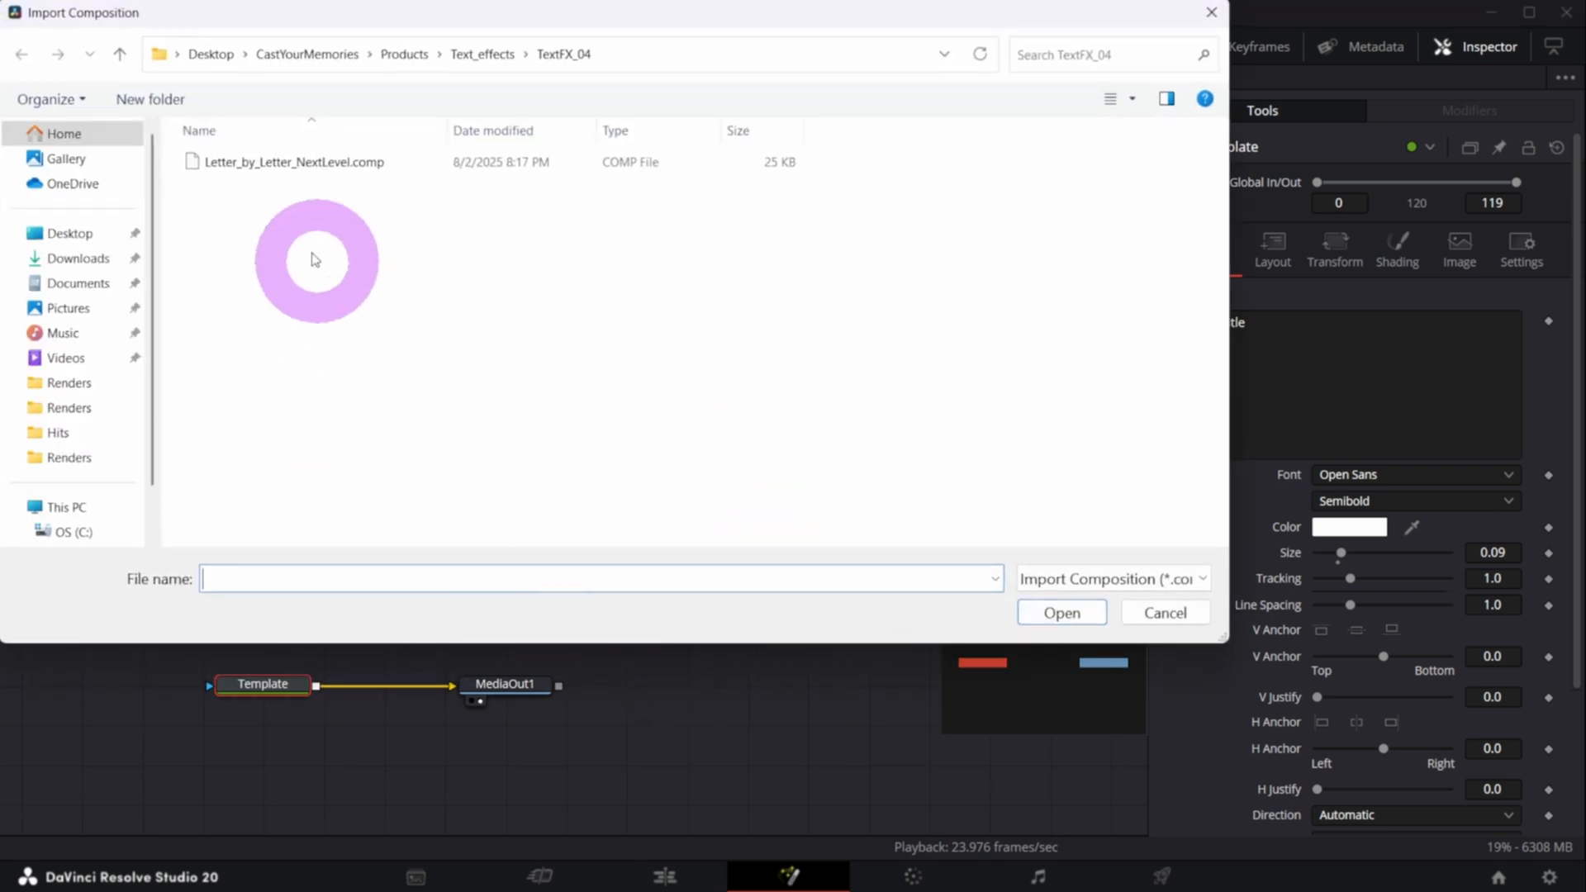
click(281, 164)
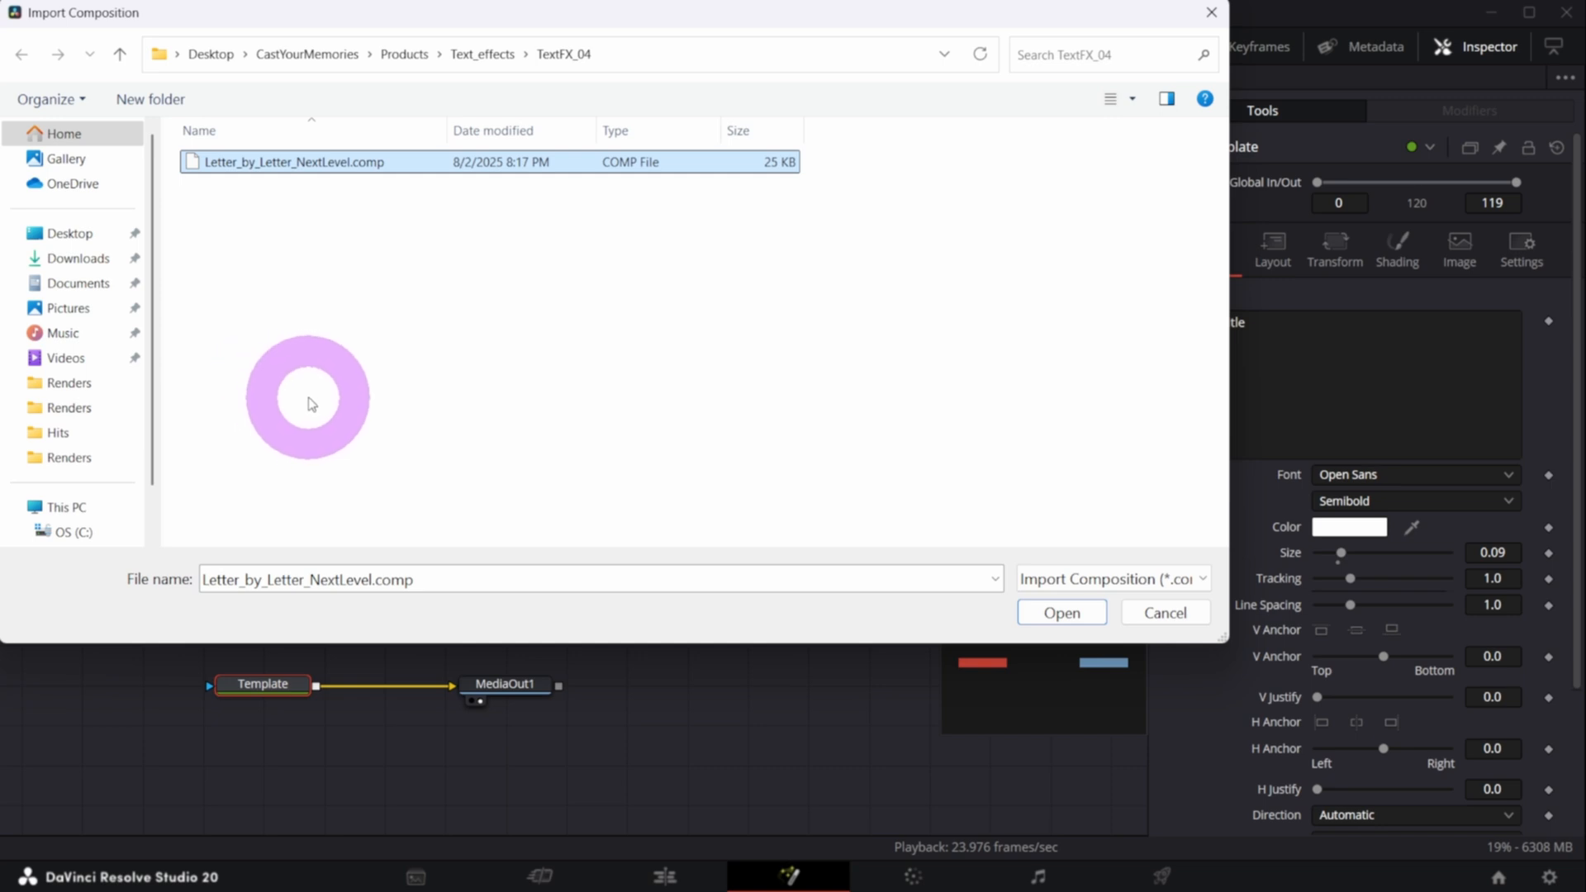
click(1062, 612)
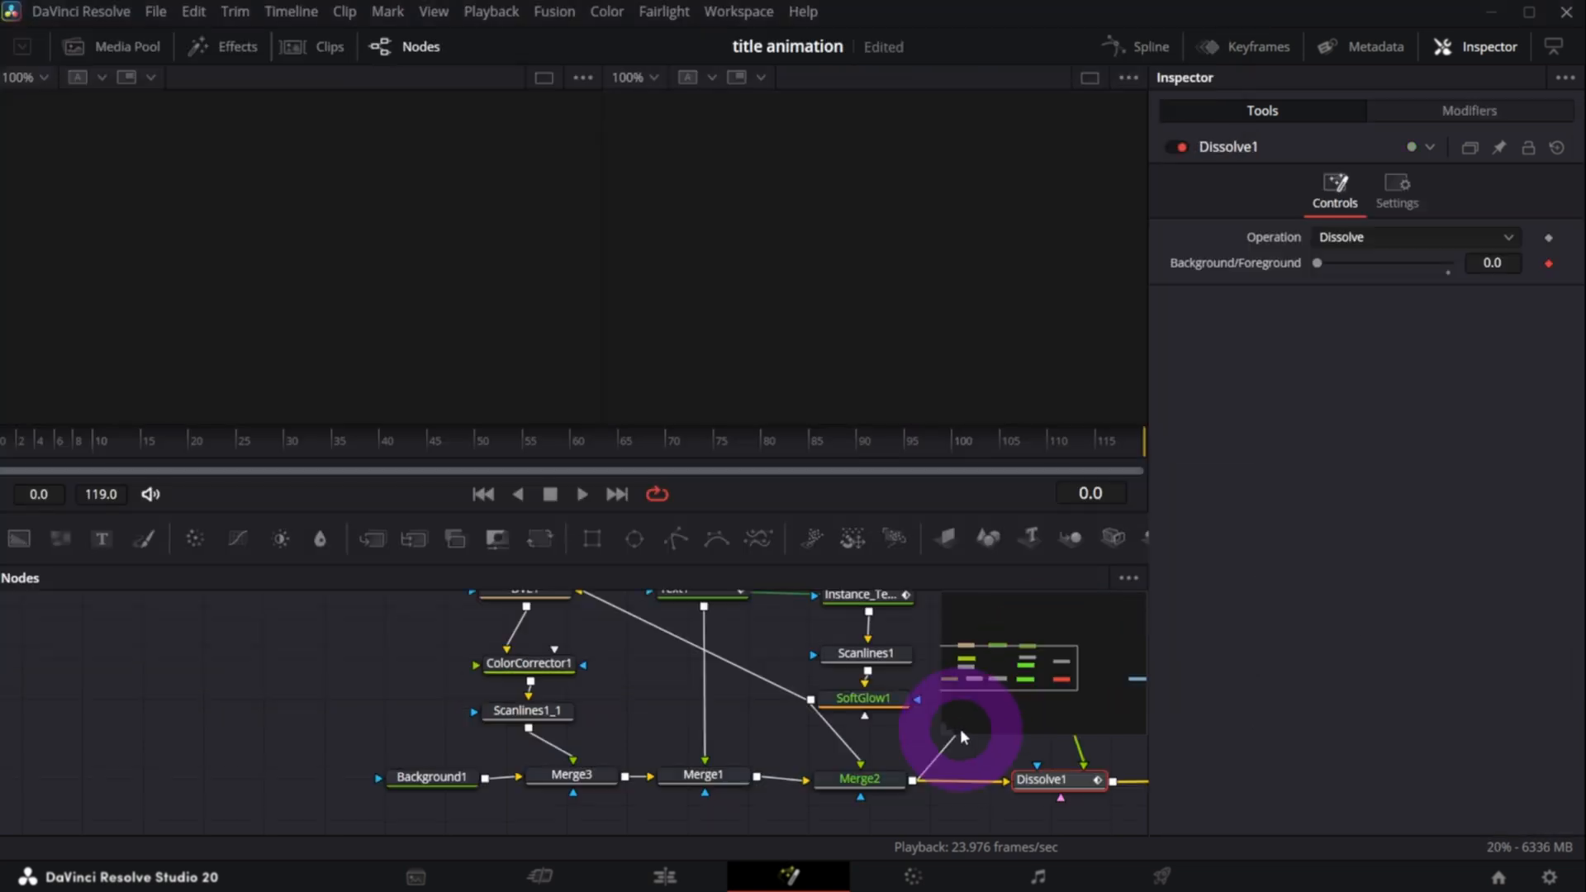
click(582, 494)
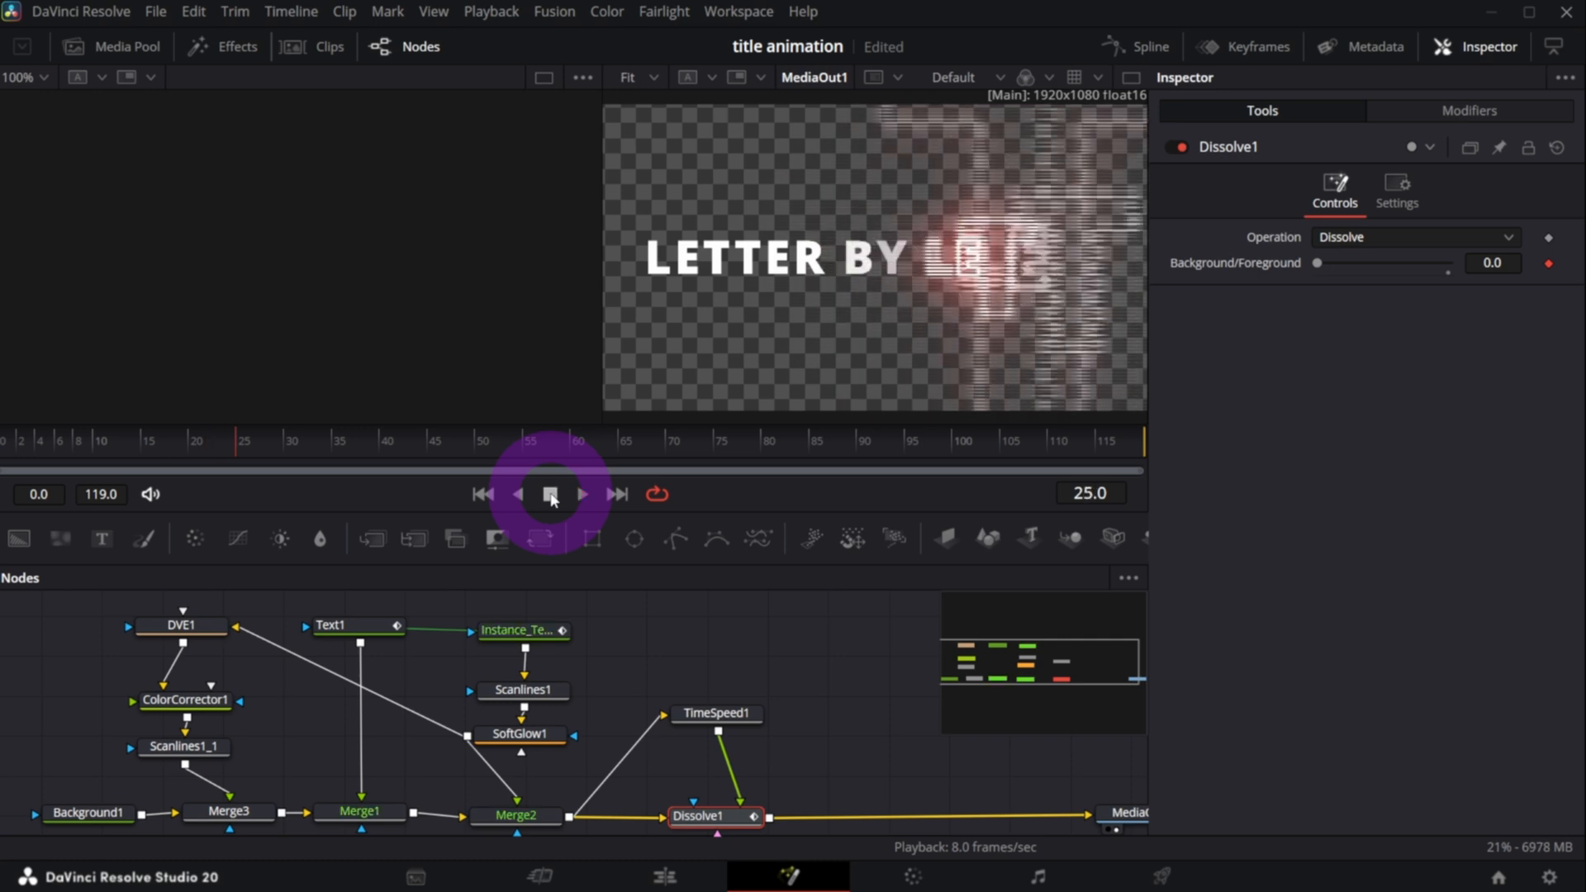
click(551, 495)
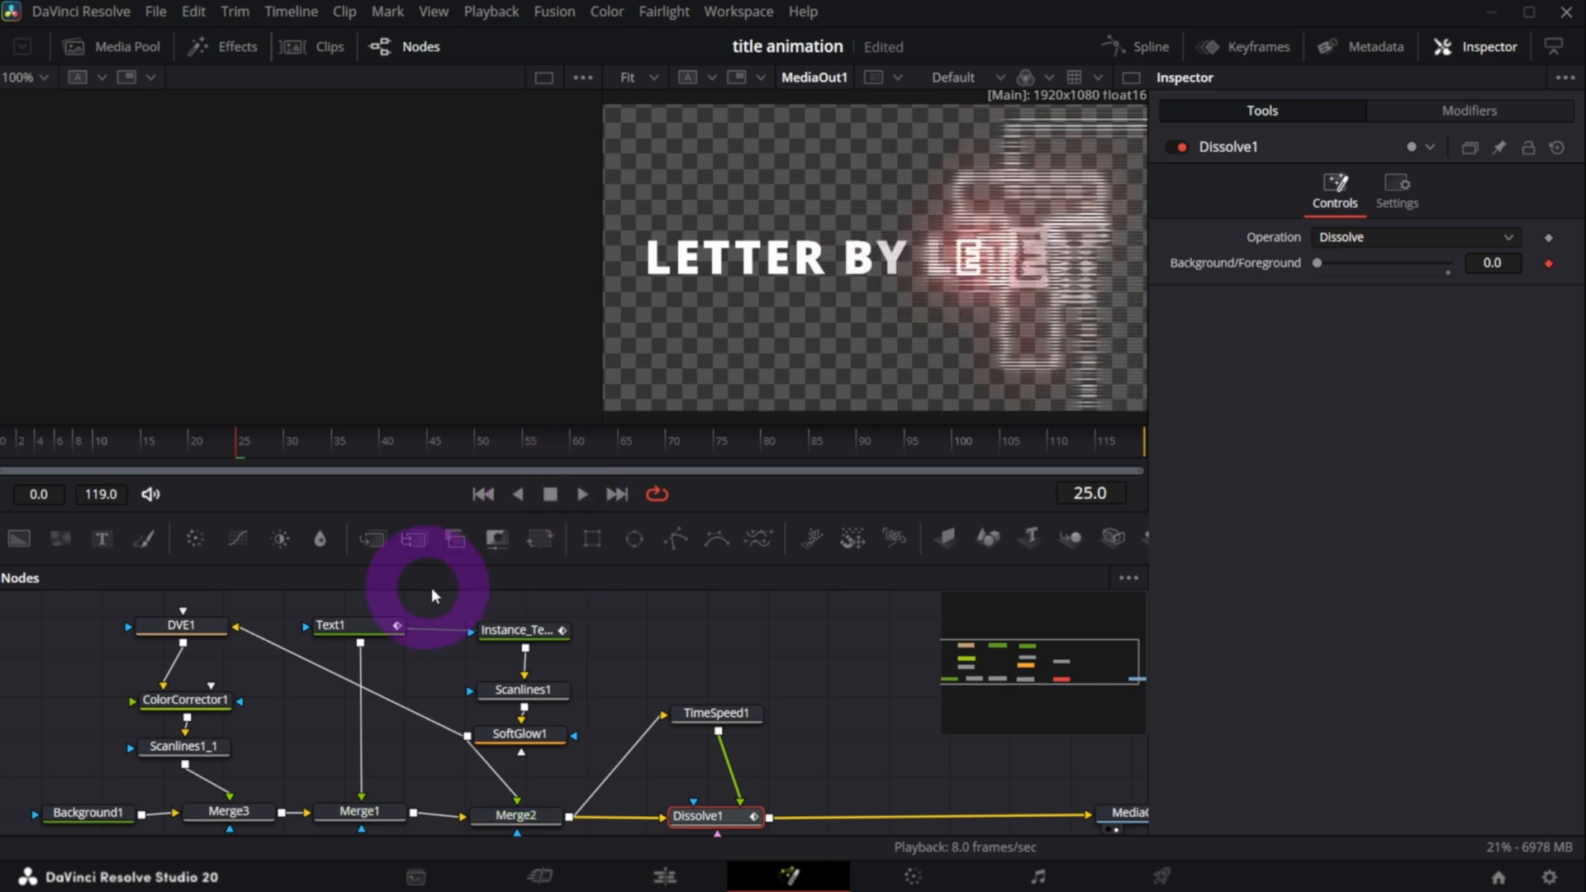
- At frame 35, change Text1's wording to "TO COOL TEXT" and keep the Extrabold font style
click(365, 628)
click(334, 444)
drag(353, 636, 328, 669)
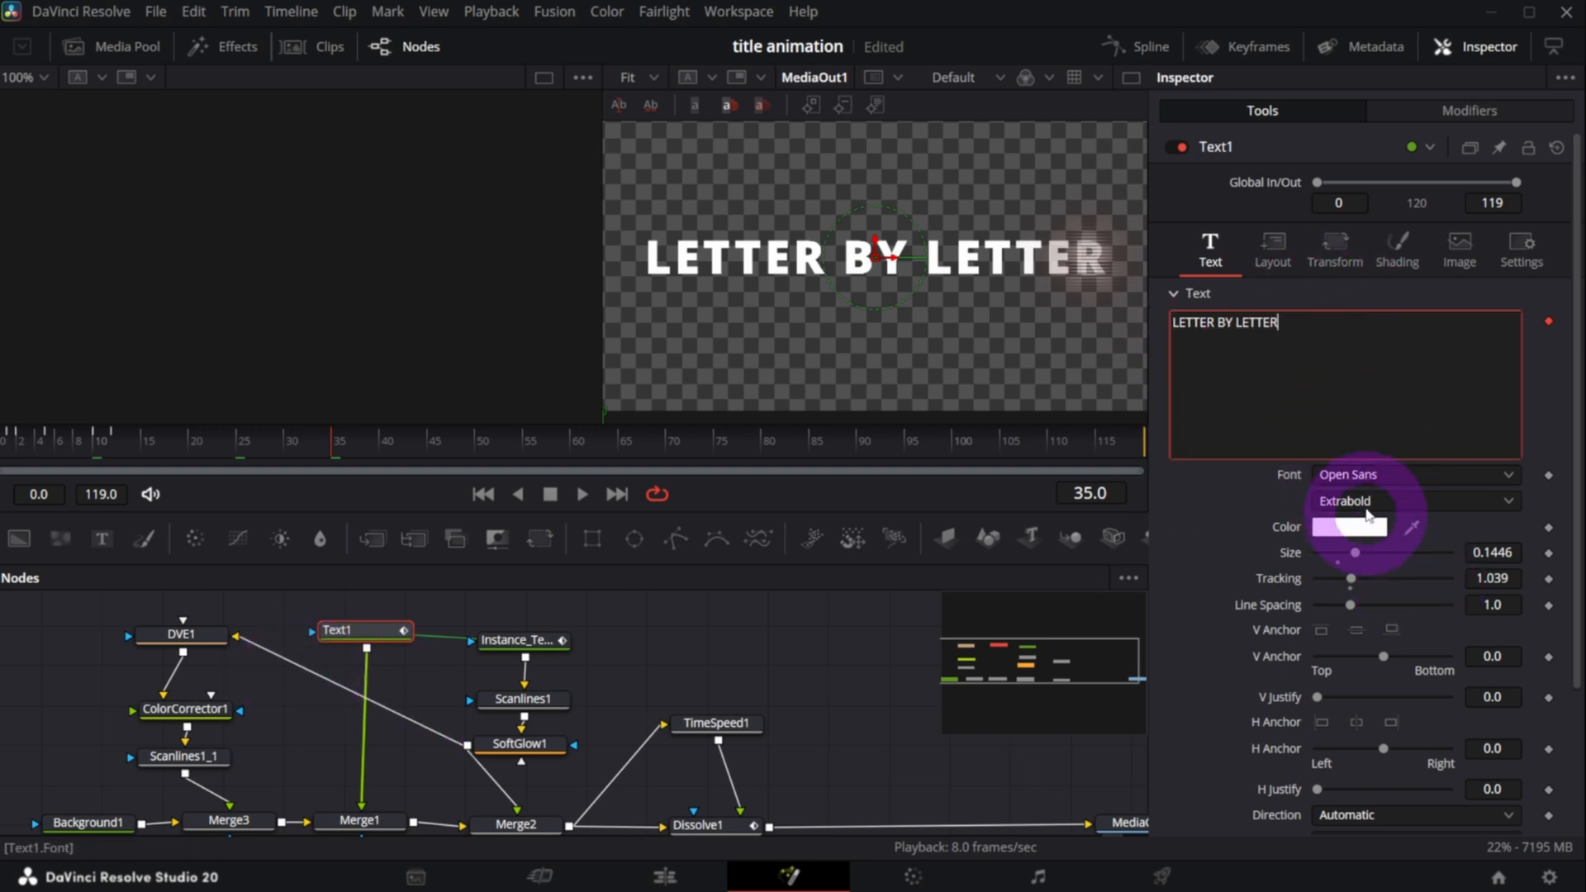
click(1366, 507)
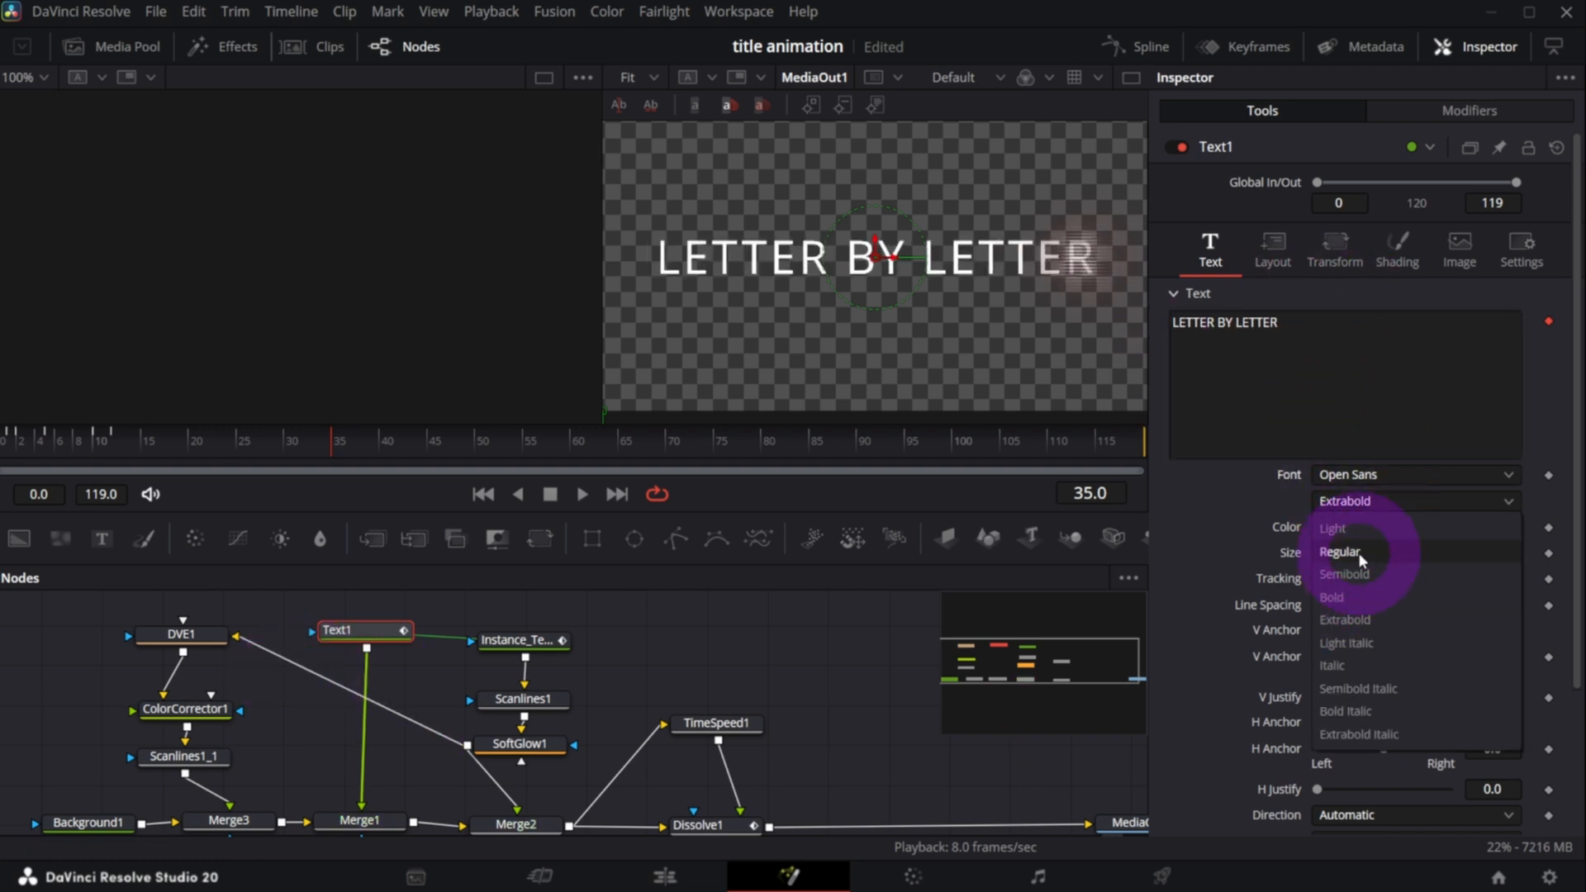
click(1354, 620)
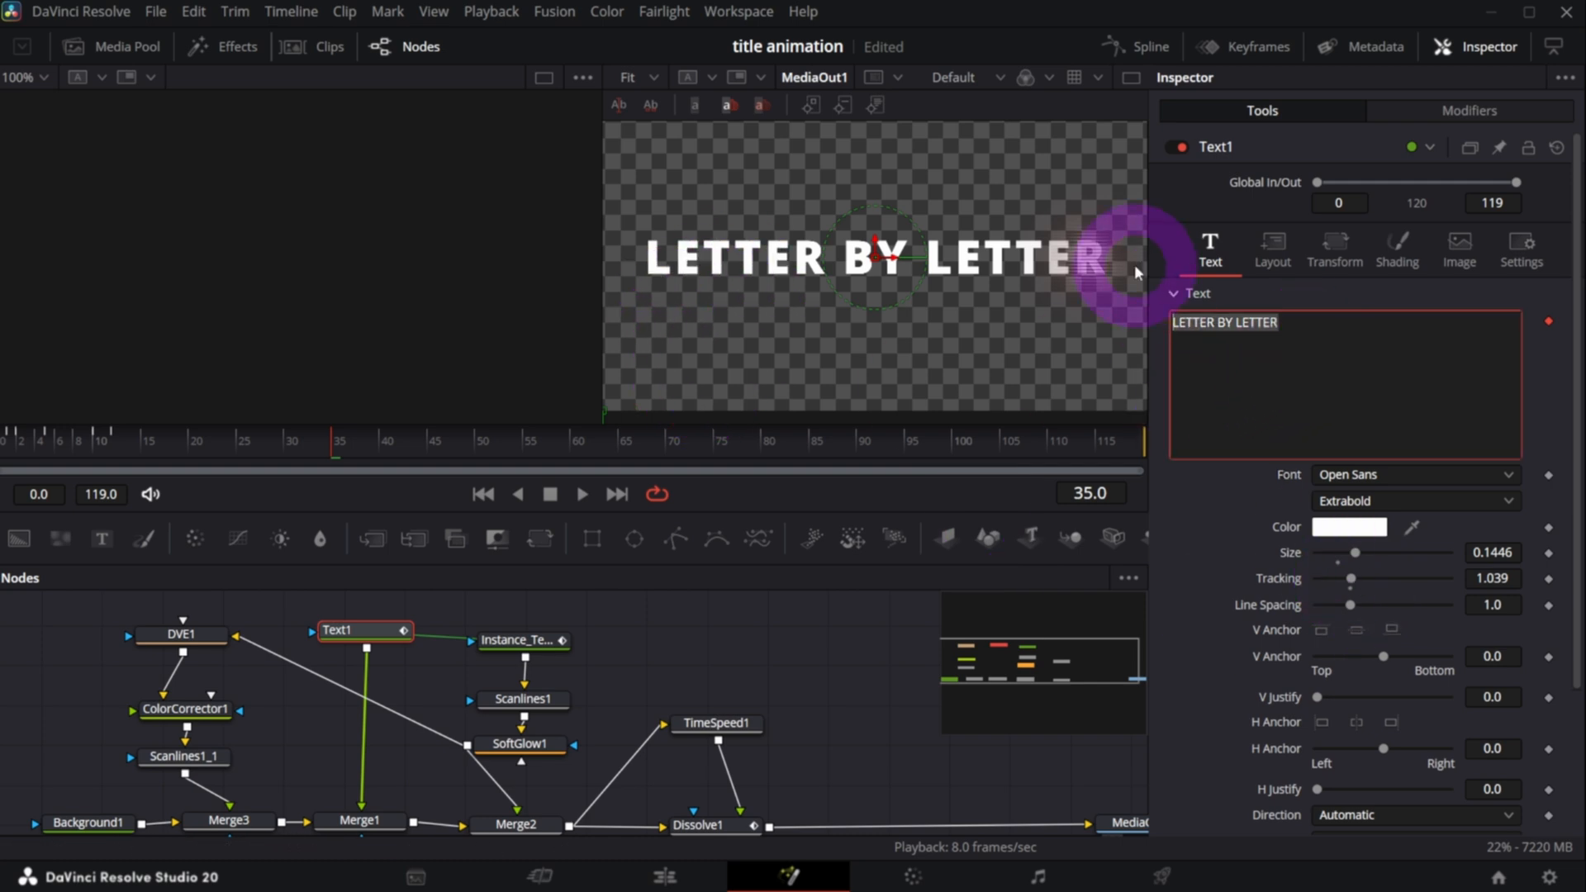
text(TO)
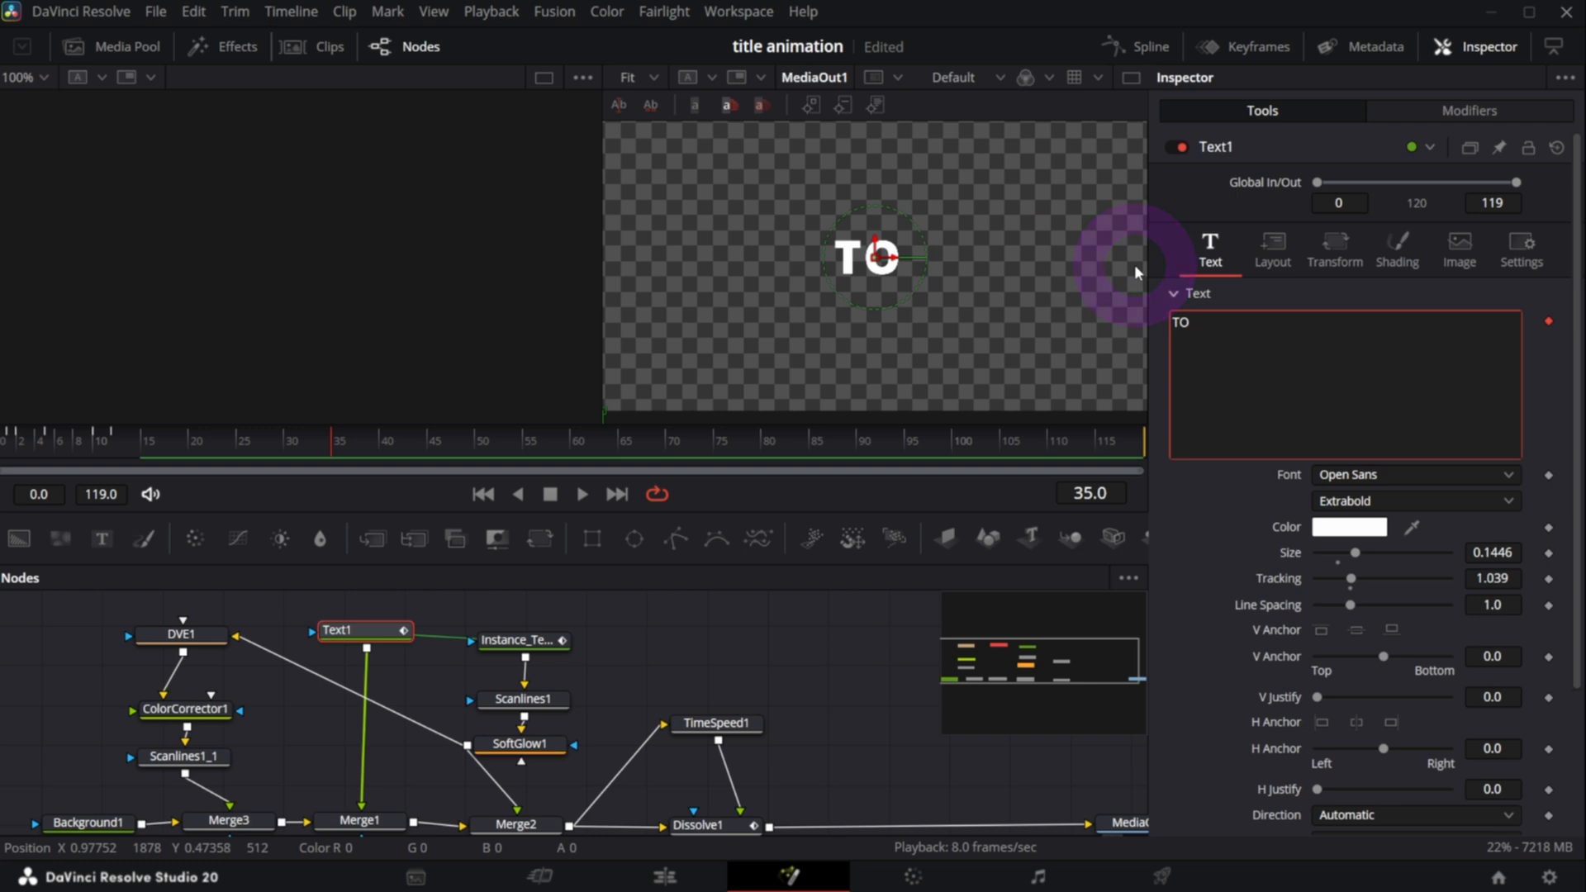
text( COOL TEXT)
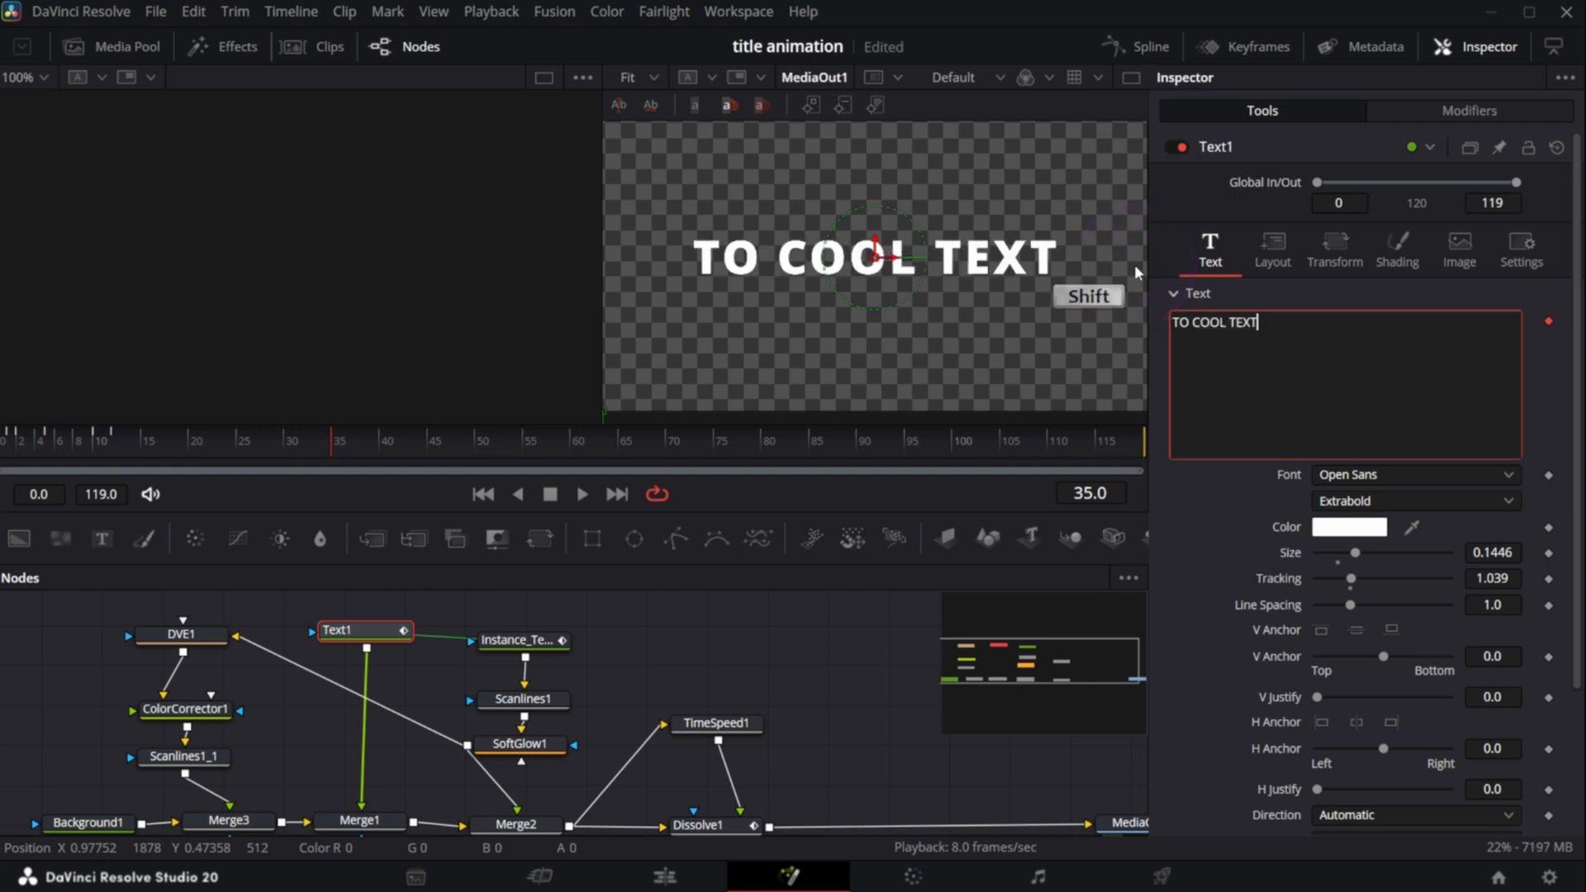
- Play back the reworded title animation in Fusion and on the Edit page timeline
click(483, 494)
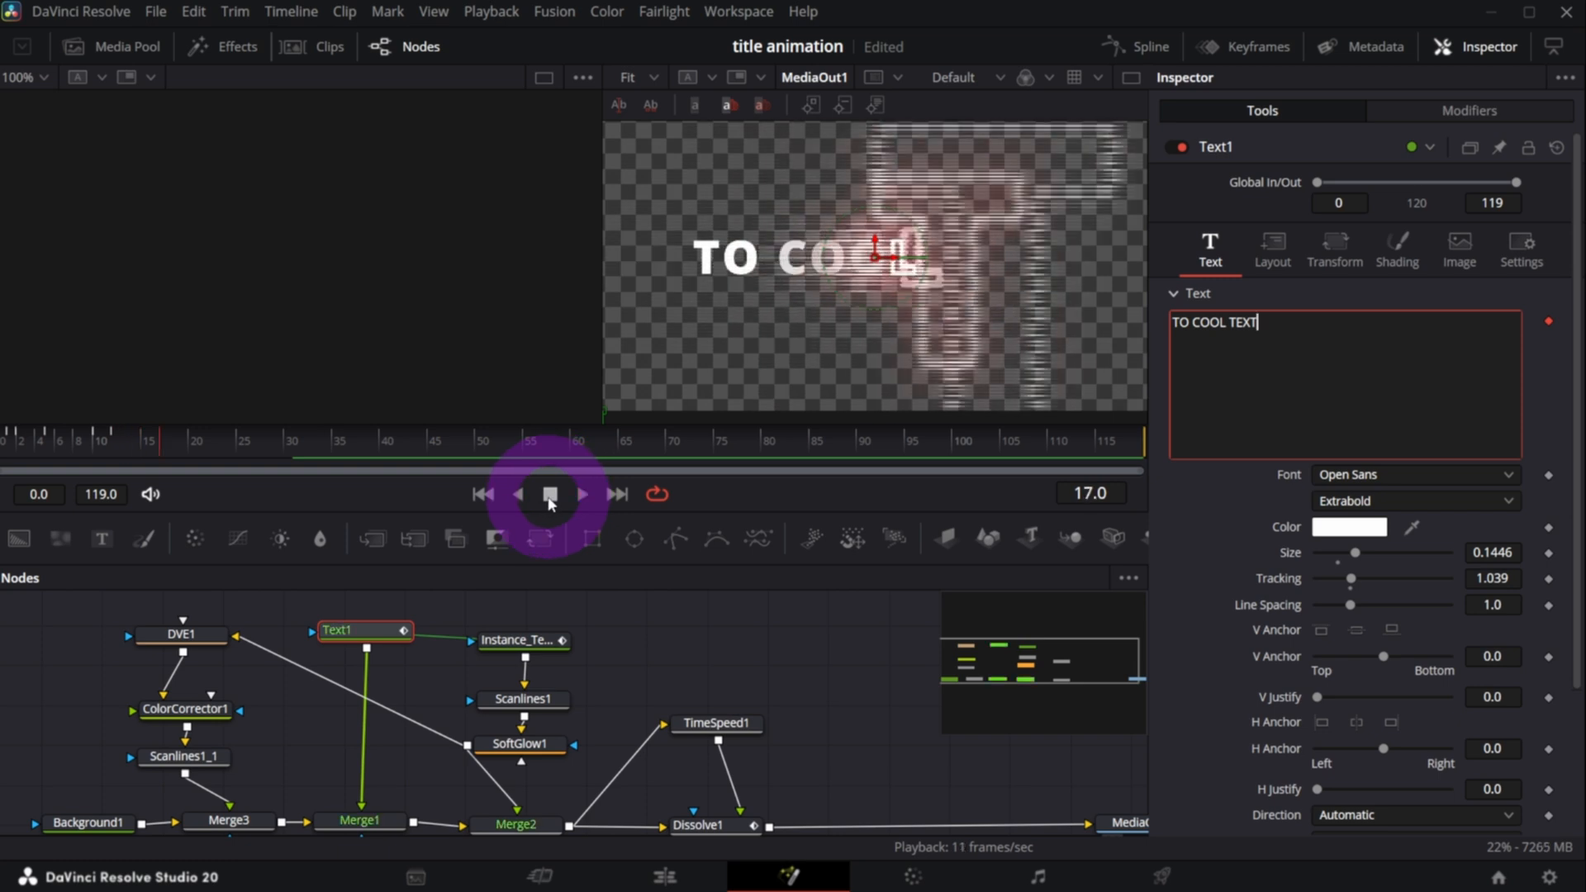
click(549, 494)
click(684, 882)
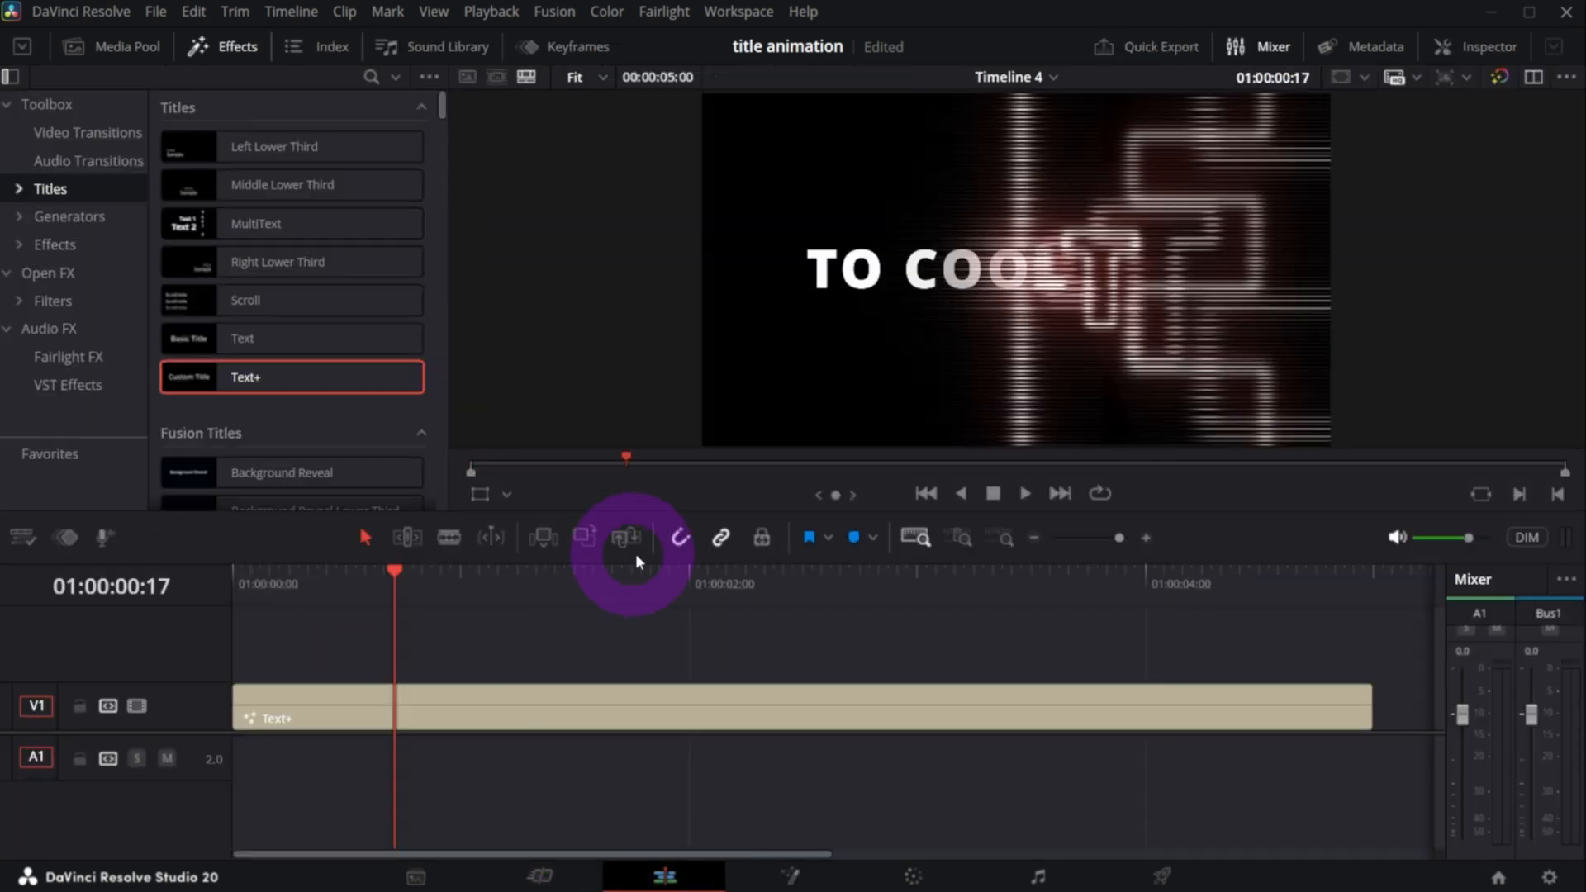
click(772, 493)
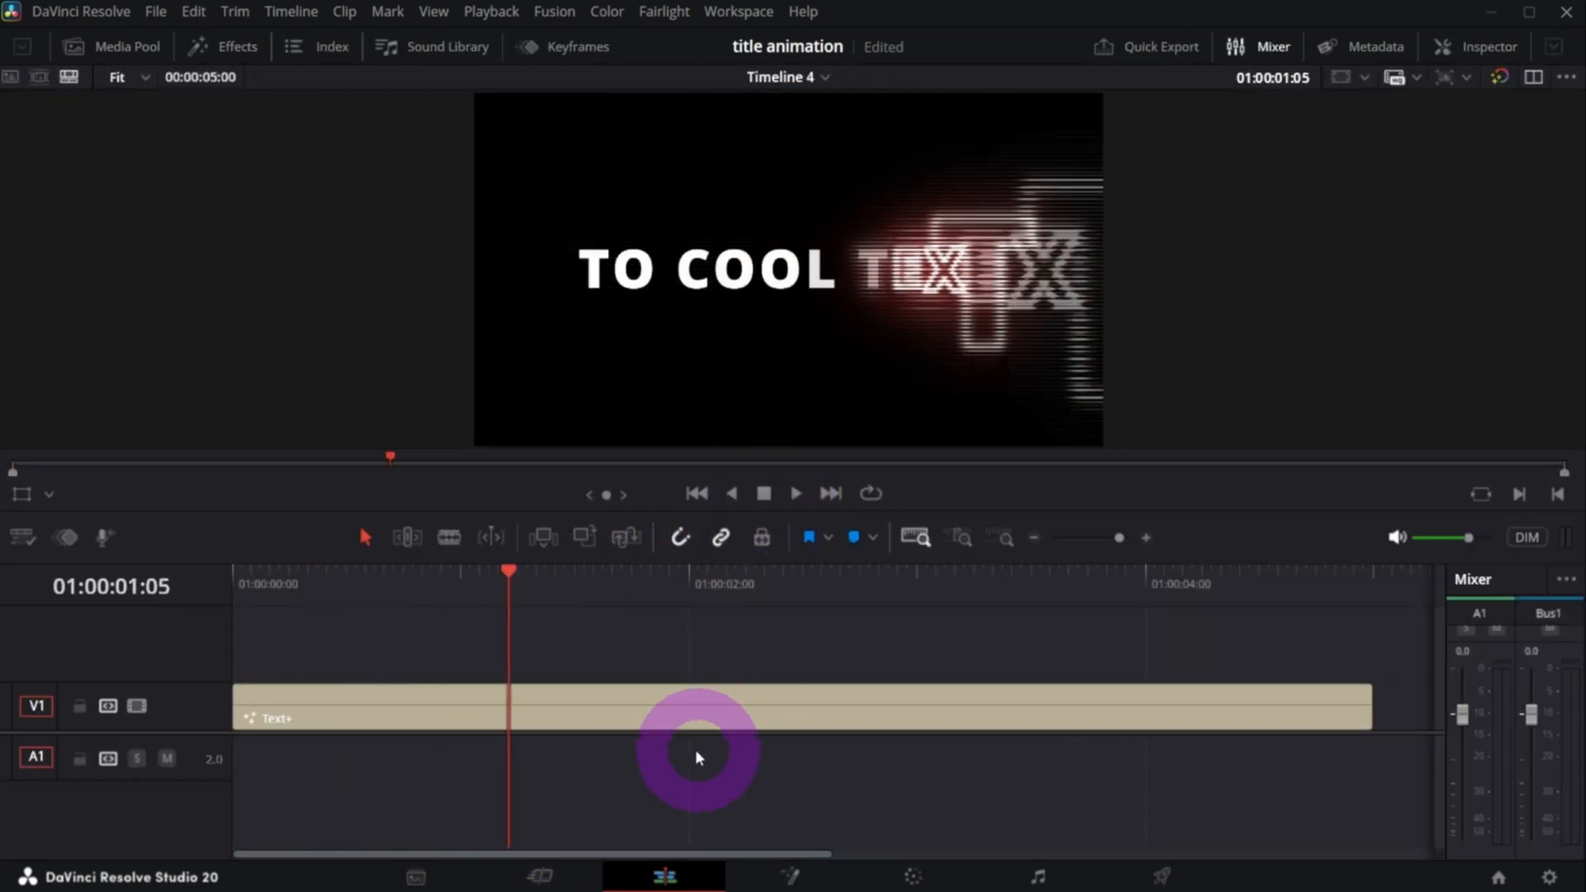
- Move the Text+ clip up to V2 and place a Solid Color generator beneath it on V1
drag(702, 720, 623, 666)
click(213, 47)
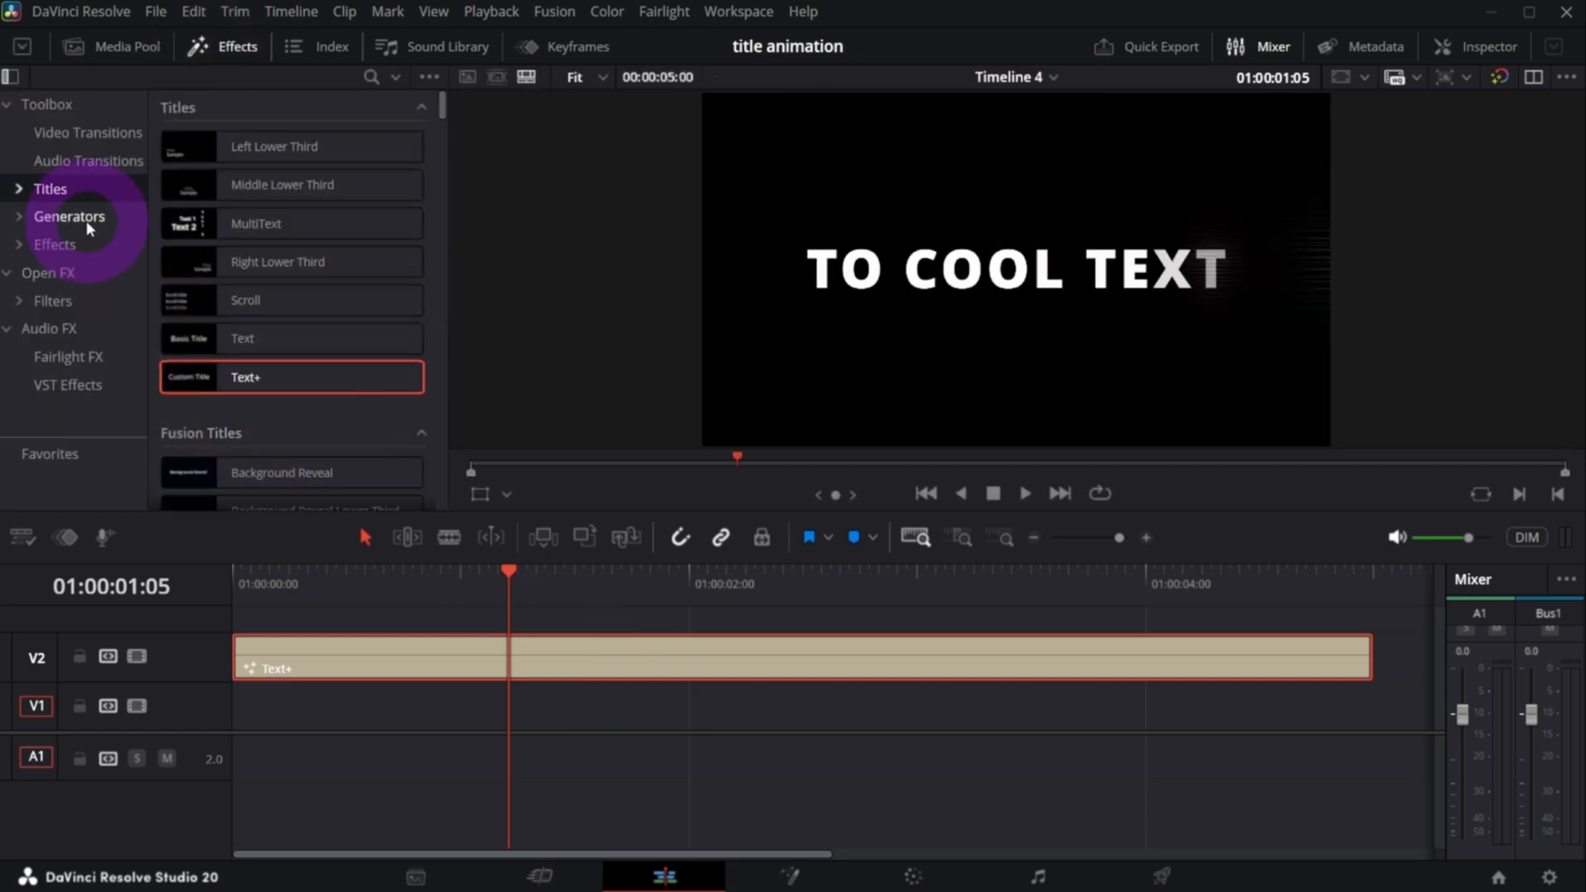
click(86, 222)
click(197, 414)
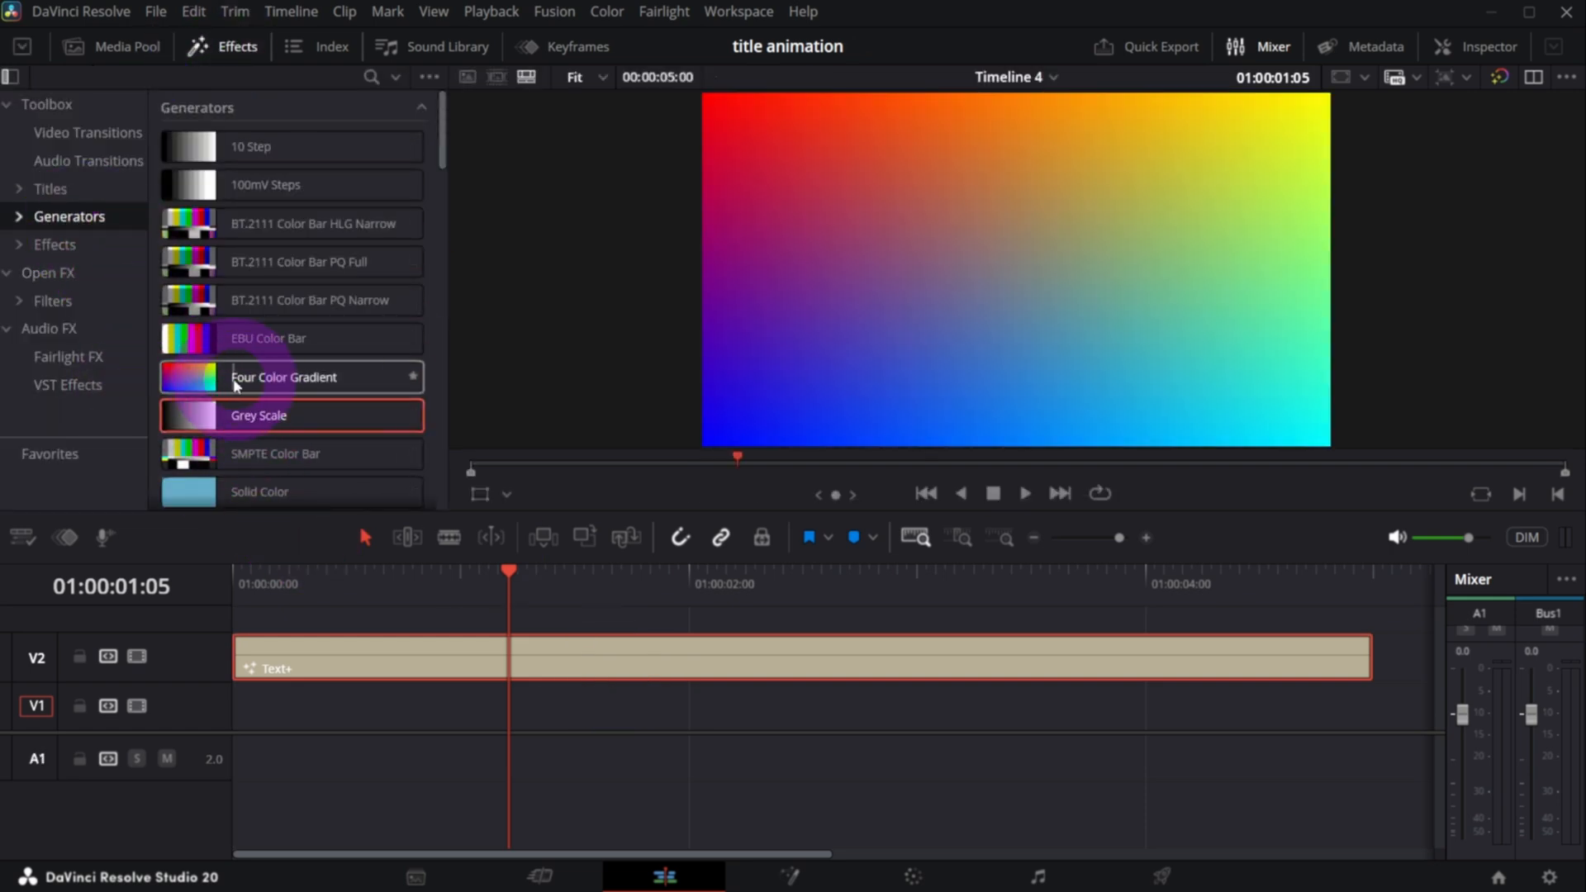
drag(239, 492, 280, 720)
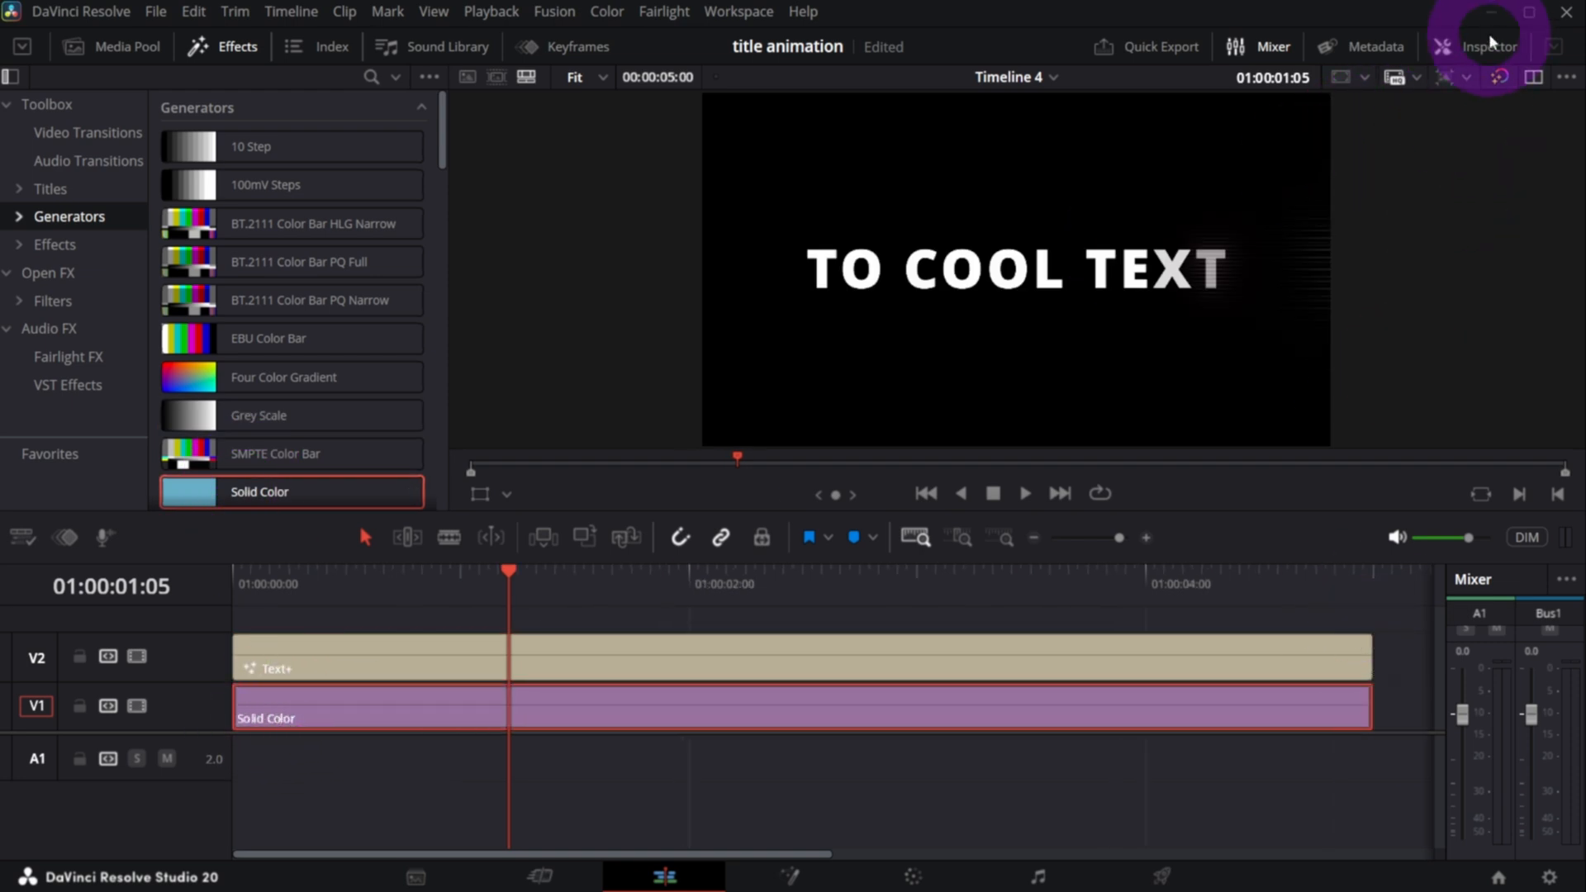
- Set the Solid Color generator's color to a dark blue
click(1489, 46)
click(1313, 238)
click(848, 307)
drag(1010, 421, 1012, 354)
click(1033, 602)
- Play the timeline from the beginning to review the title over the blue background
click(250, 581)
click(809, 494)
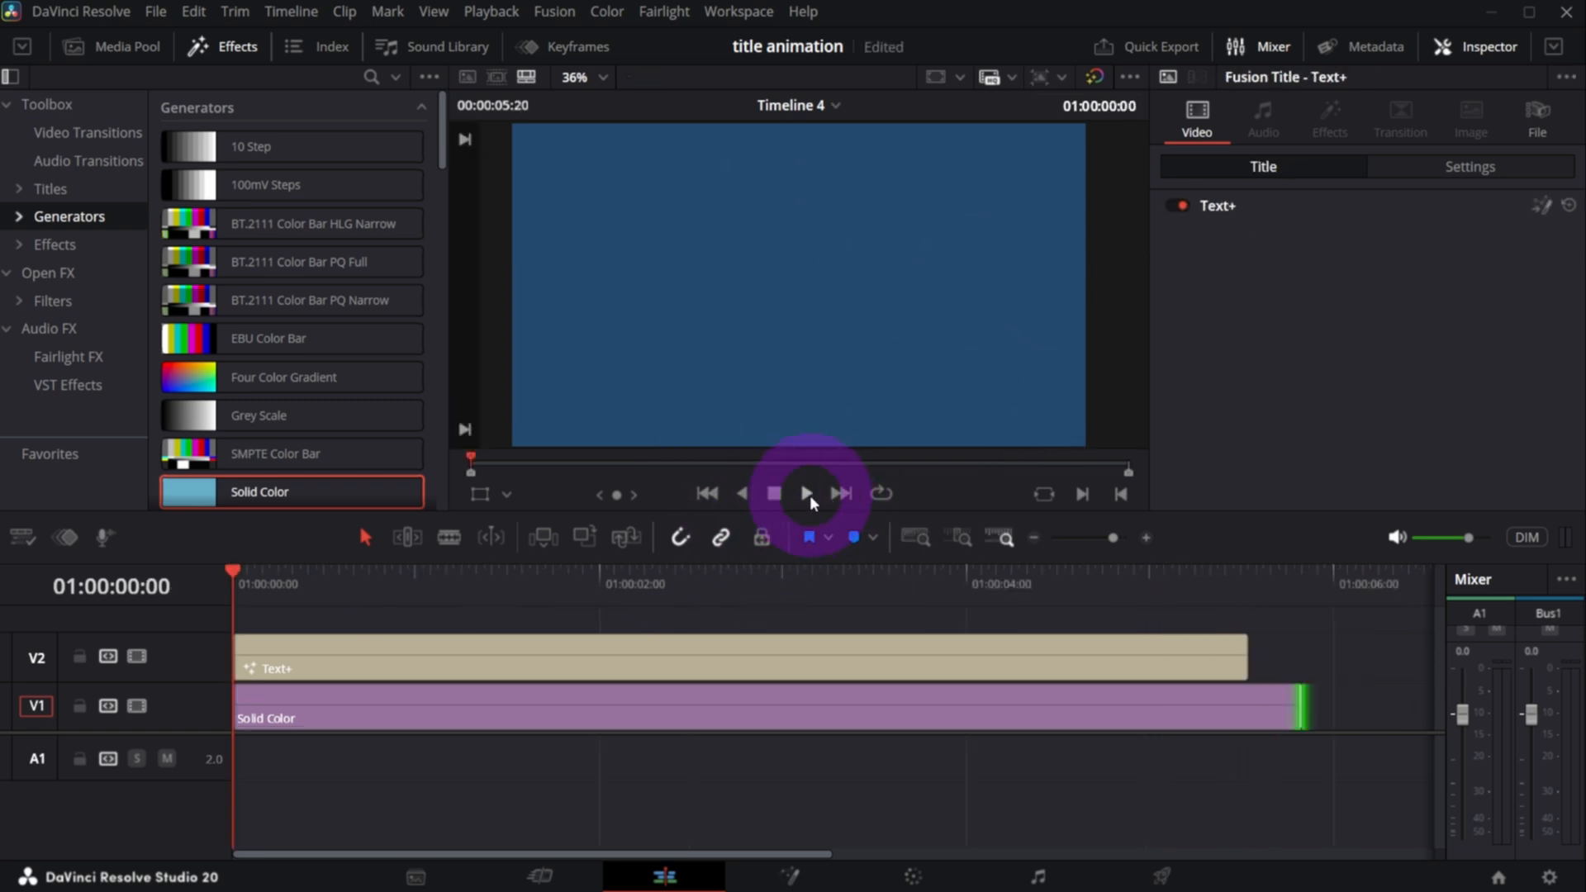
click(810, 494)
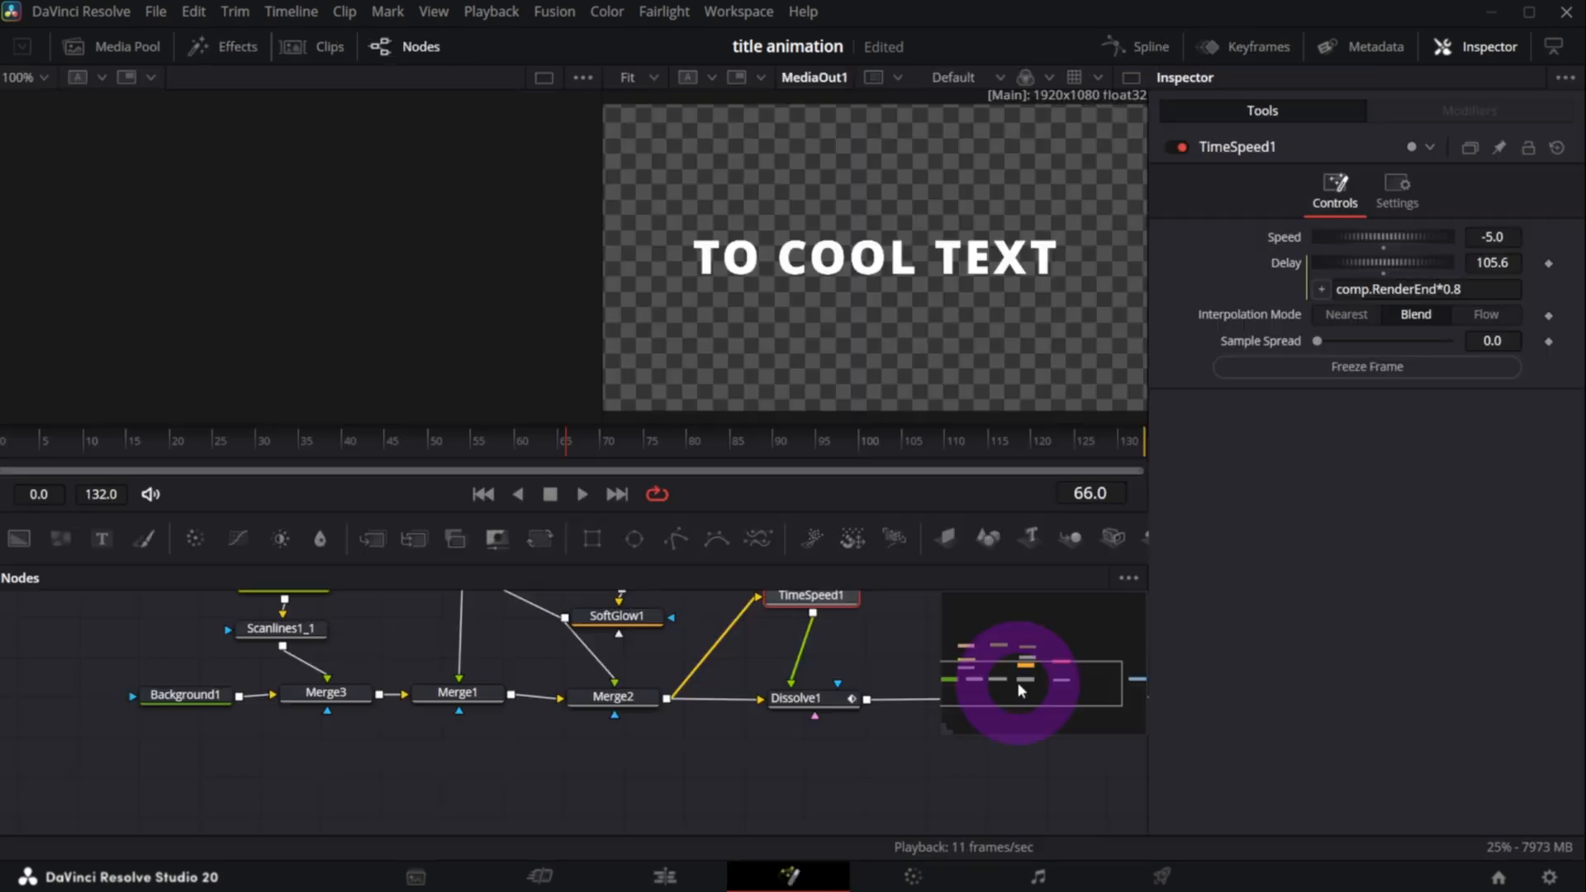
- Move TimeSpeed1 and Dissolve1 slightly closer to MediaOut1 in the node graph and inspect both nodes' settings
drag(1008, 672, 1046, 674)
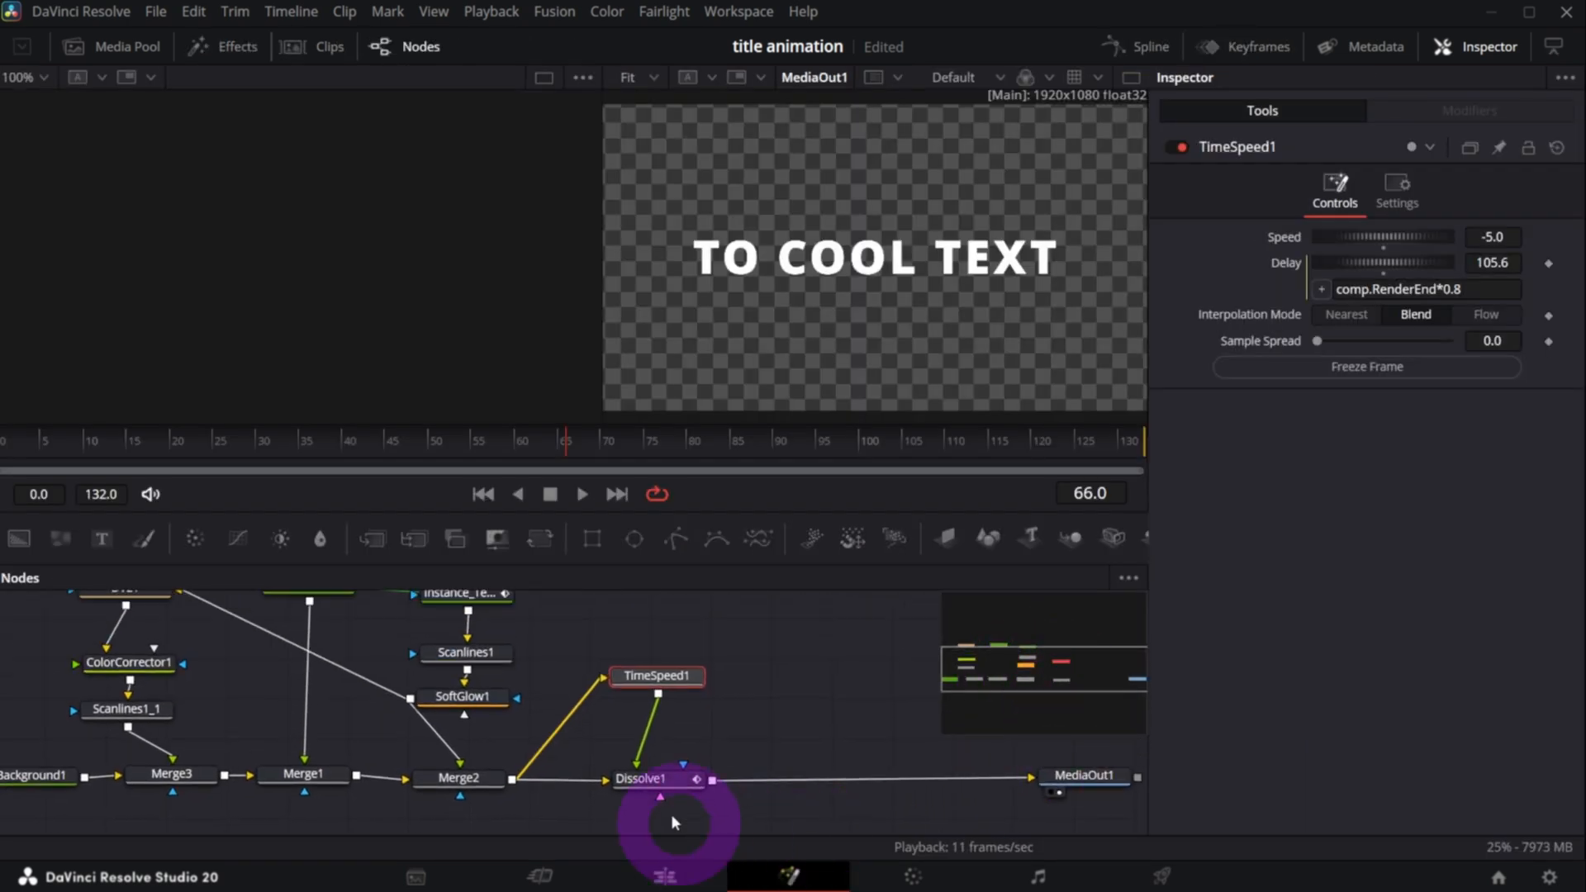
drag(658, 780, 676, 777)
drag(663, 679, 678, 673)
drag(682, 783, 707, 794)
click(783, 818)
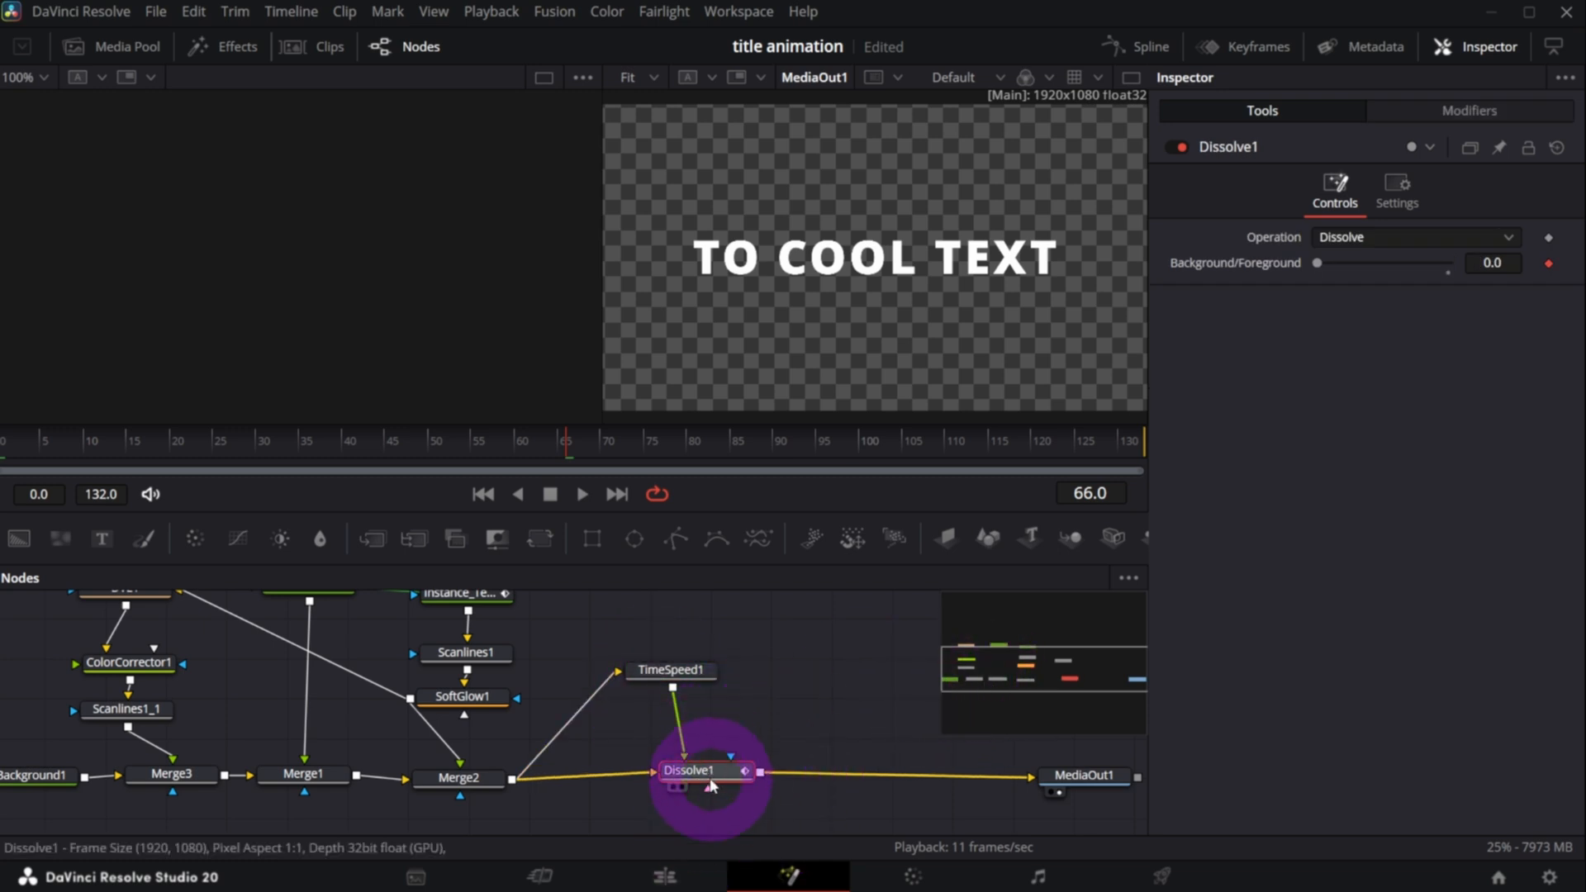
click(667, 671)
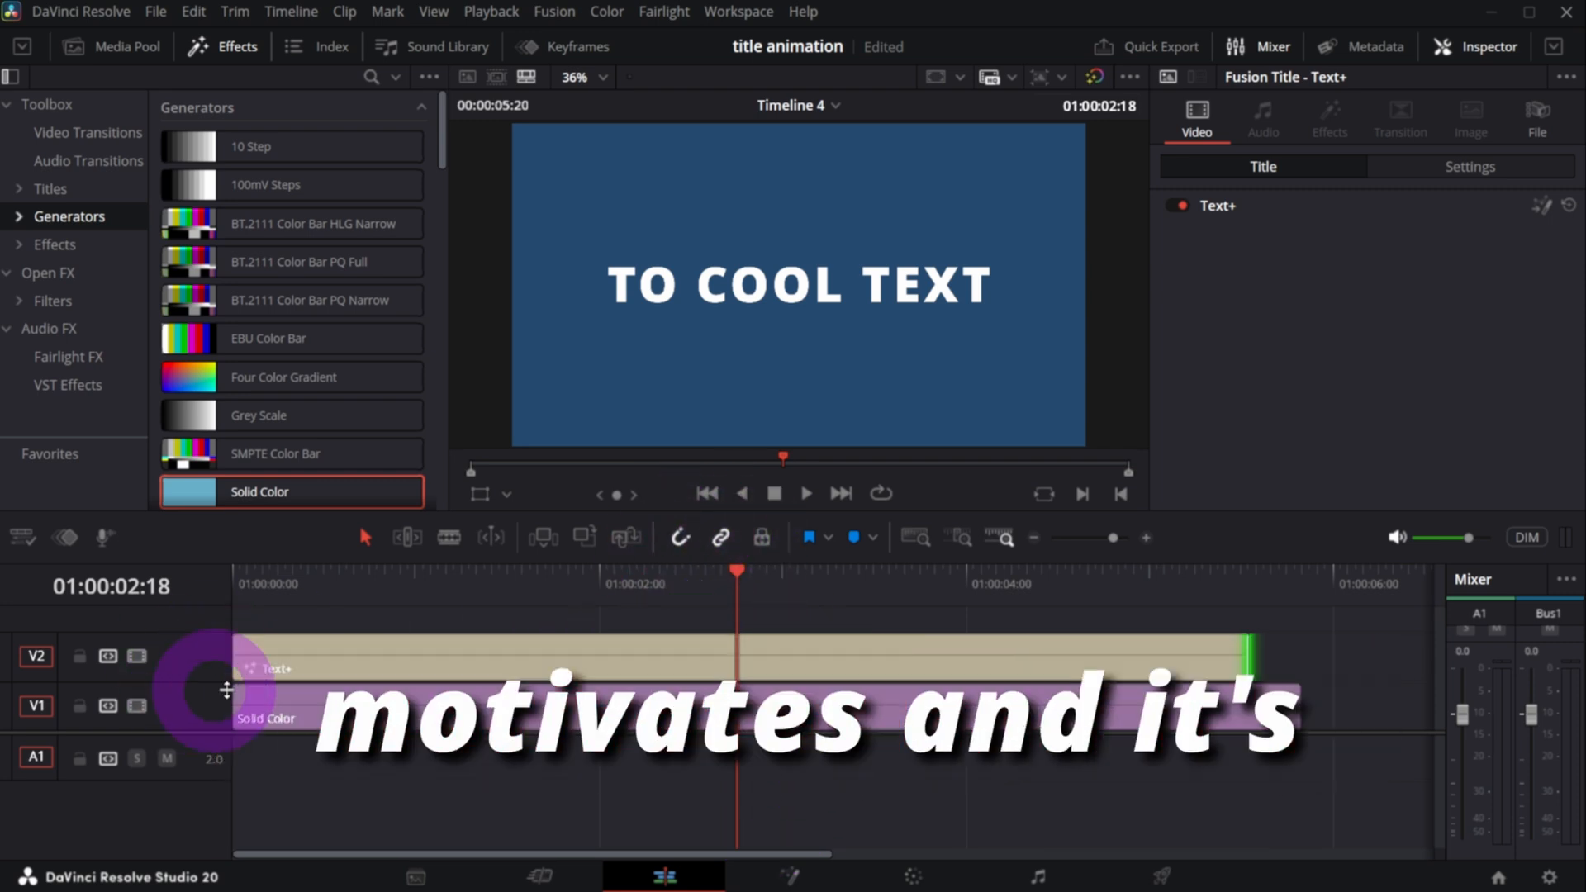
- View the title mid-animation at 01:00:00:14 on the Edit page timeline
click(340, 588)
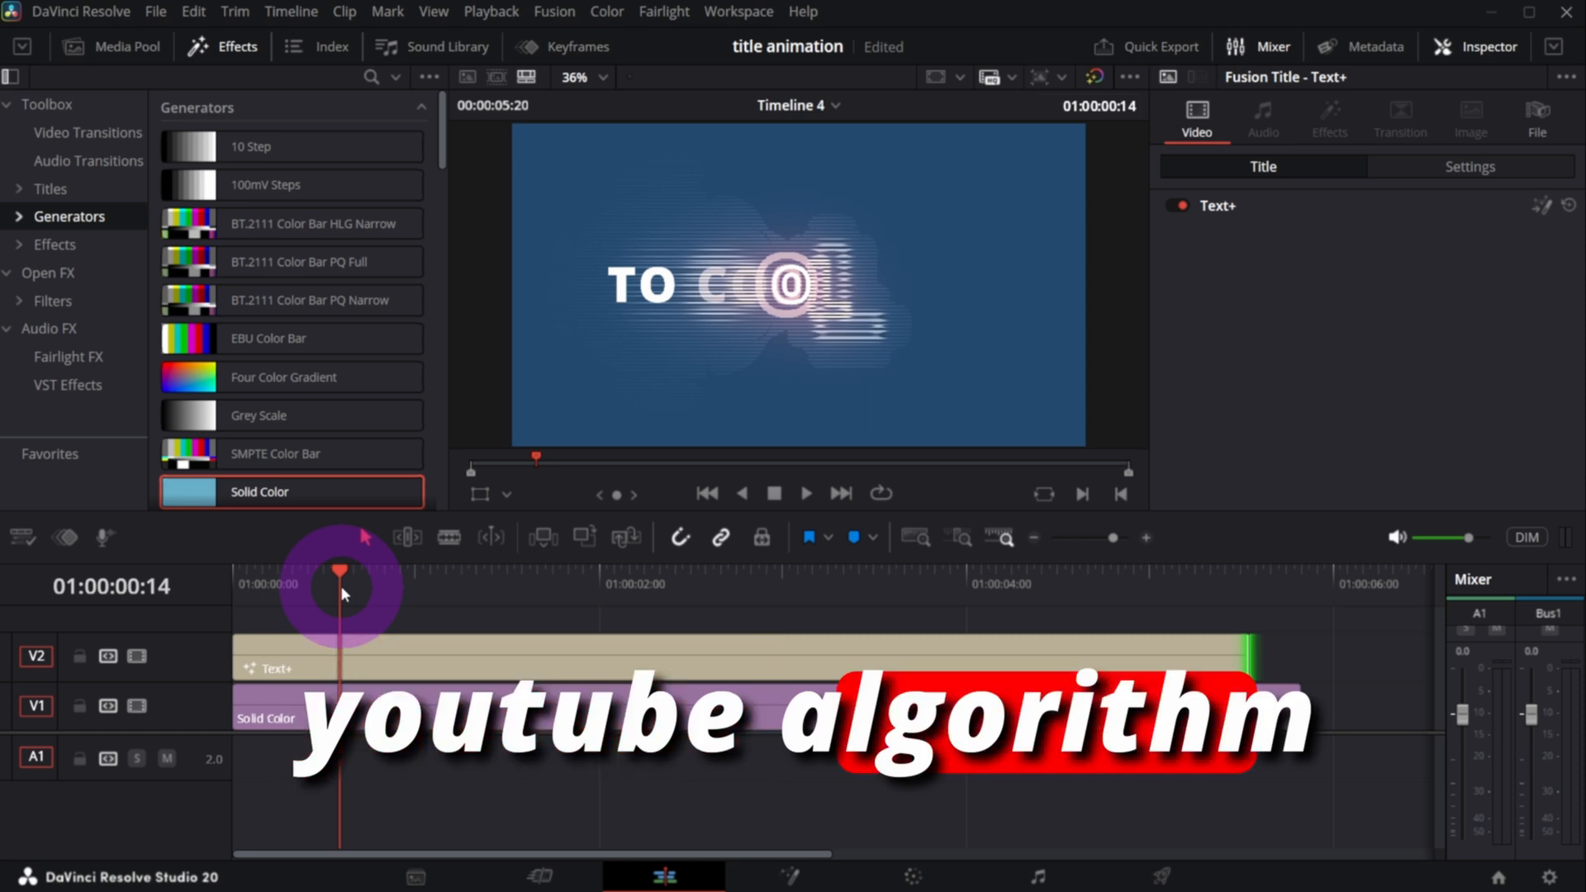